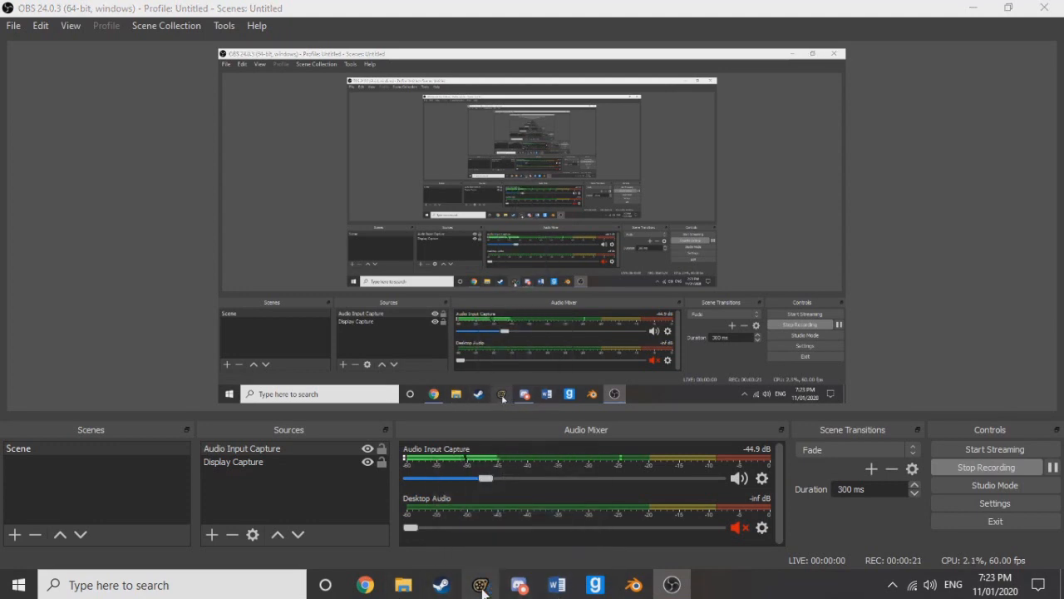
Step: Switch to Source Filmmaker and open the recent session tutorial.dmx, declining the updated workshop file download
left_click(482, 585)
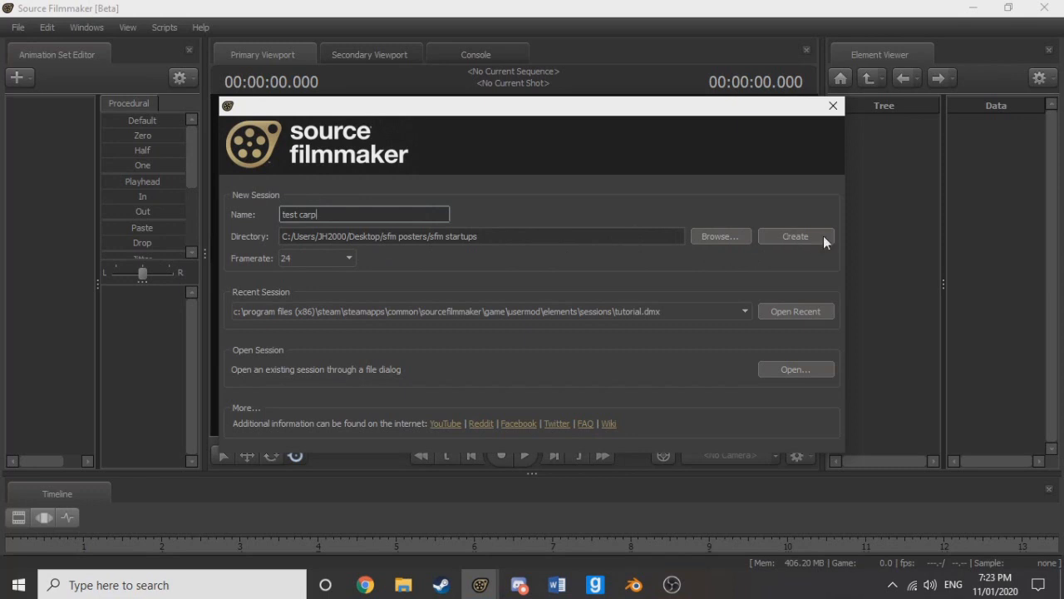
left_click(300, 260)
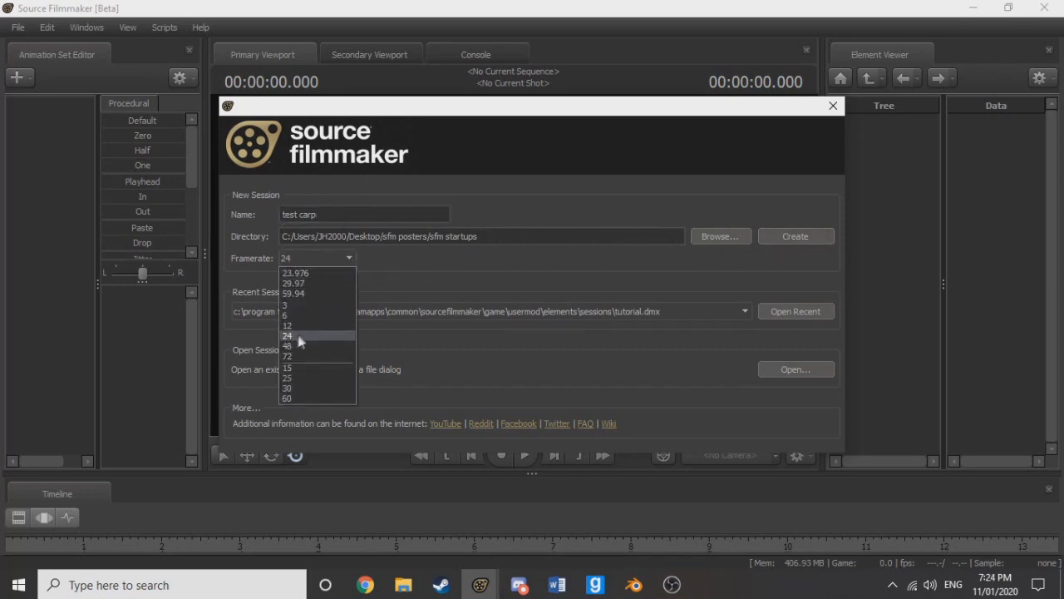
left_click(357, 258)
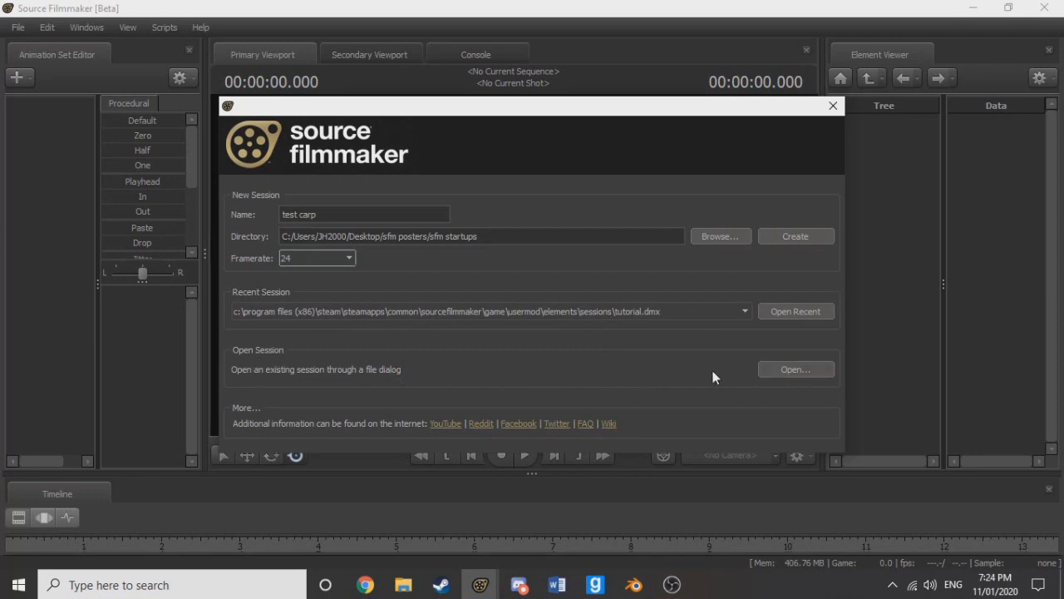
left_click(803, 311)
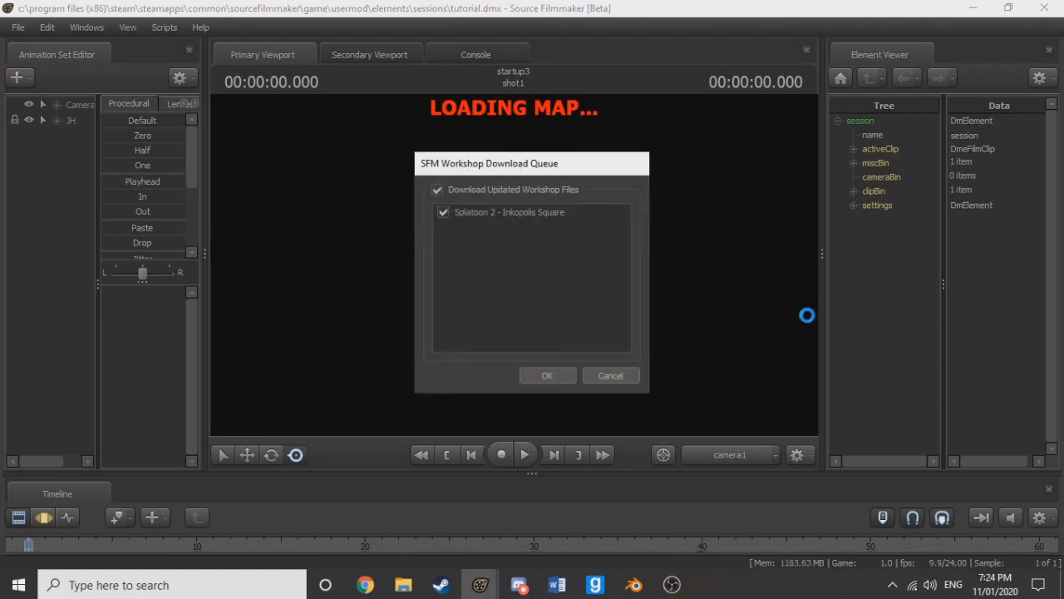
left_click(610, 374)
left_click(630, 364)
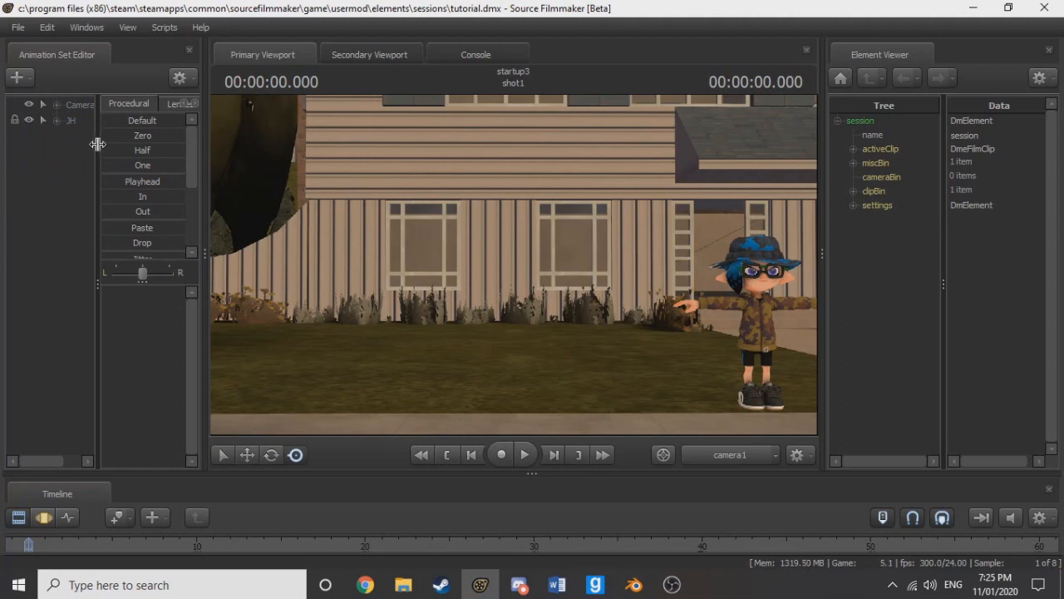
Step: Widen the animation set list over the procedural presets and switch the timeline to the Motion Editor
left_click_drag(98, 144, 217, 166)
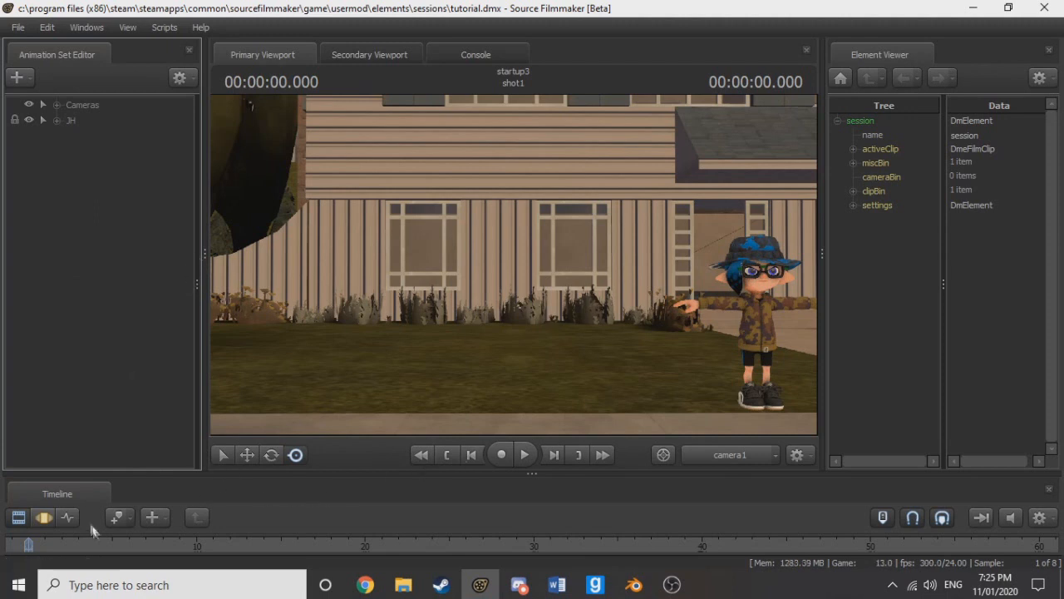
left_click(44, 517)
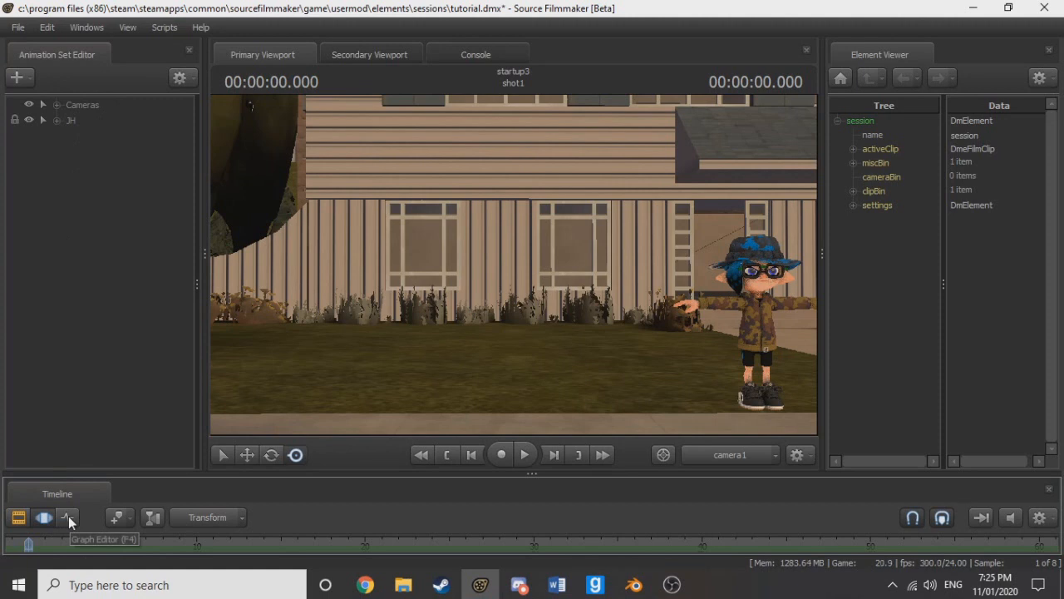
Step: Move camera1 closer and sideways so the character stands centred in the frame
left_click(93, 103)
key("w")
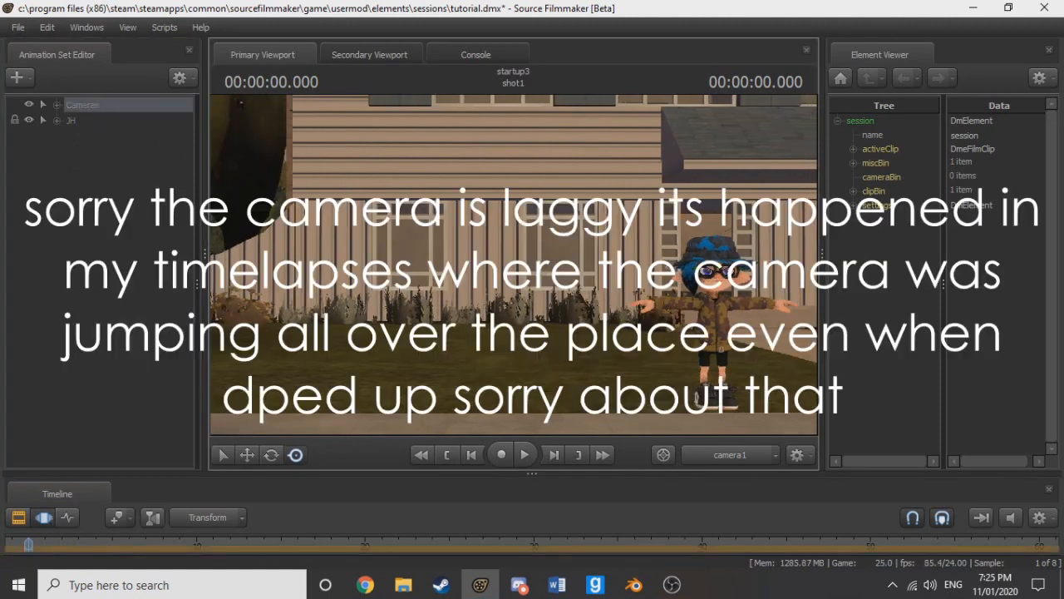
key("d")
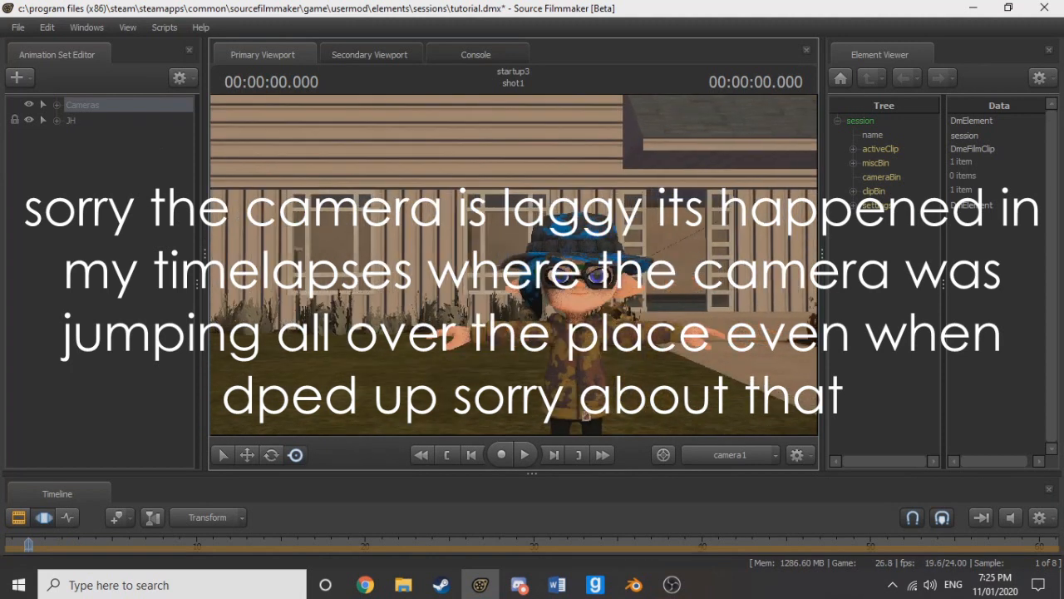
key("d")
key("s")
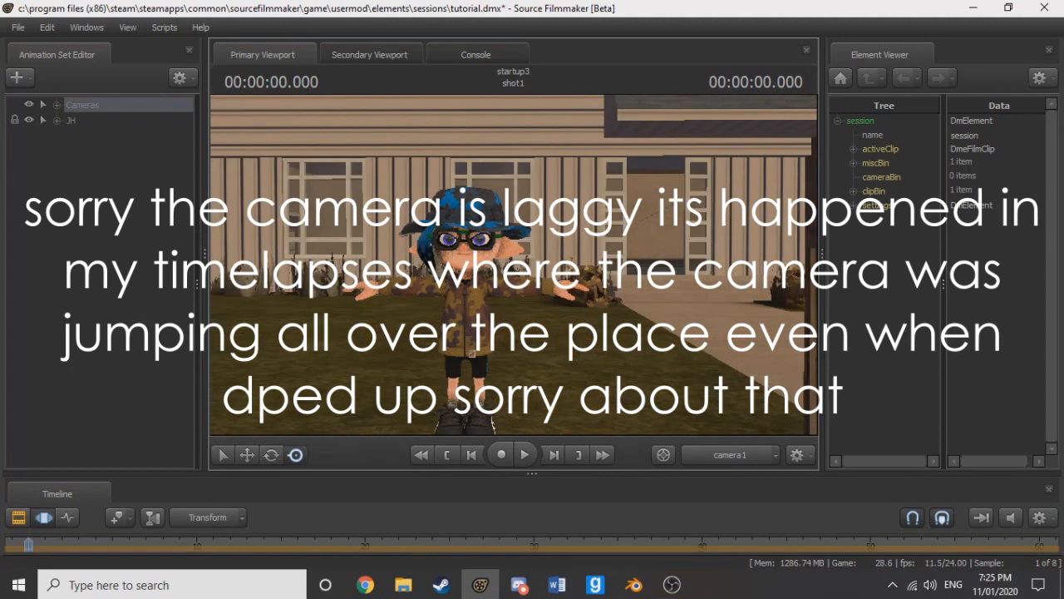
key("a")
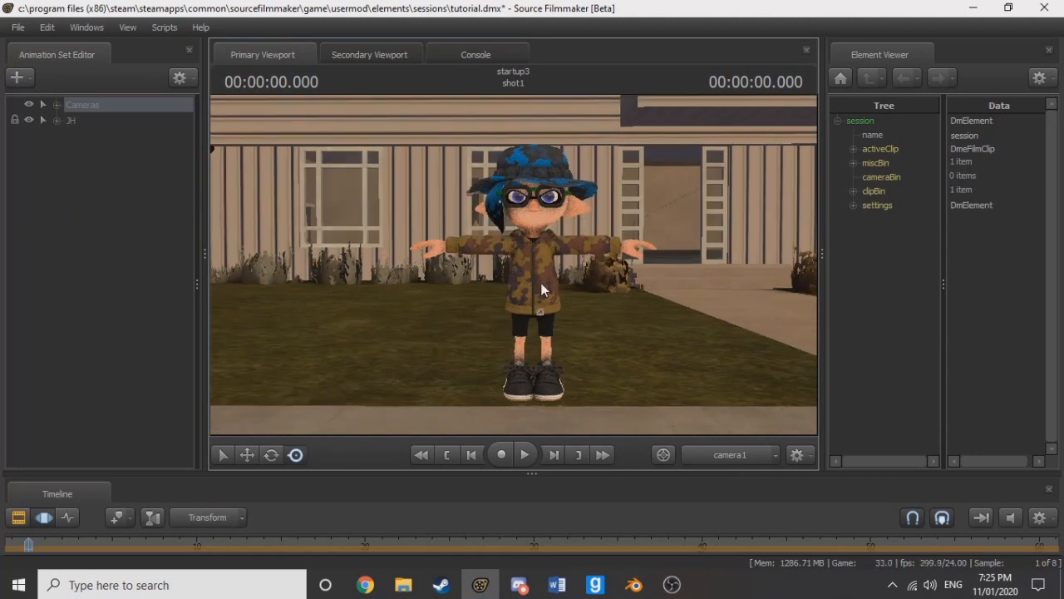
Step: Switch the viewport to the work camera and fly it forward, back, sideways, up and down around the character
left_click(720, 457, "ctrl")
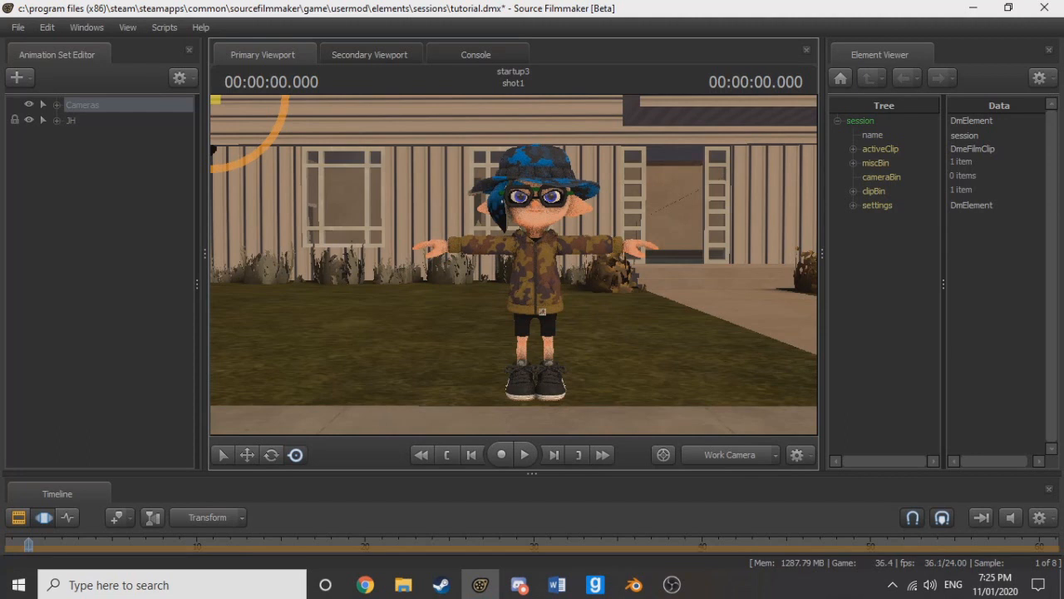
key("w")
key("d")
key("w")
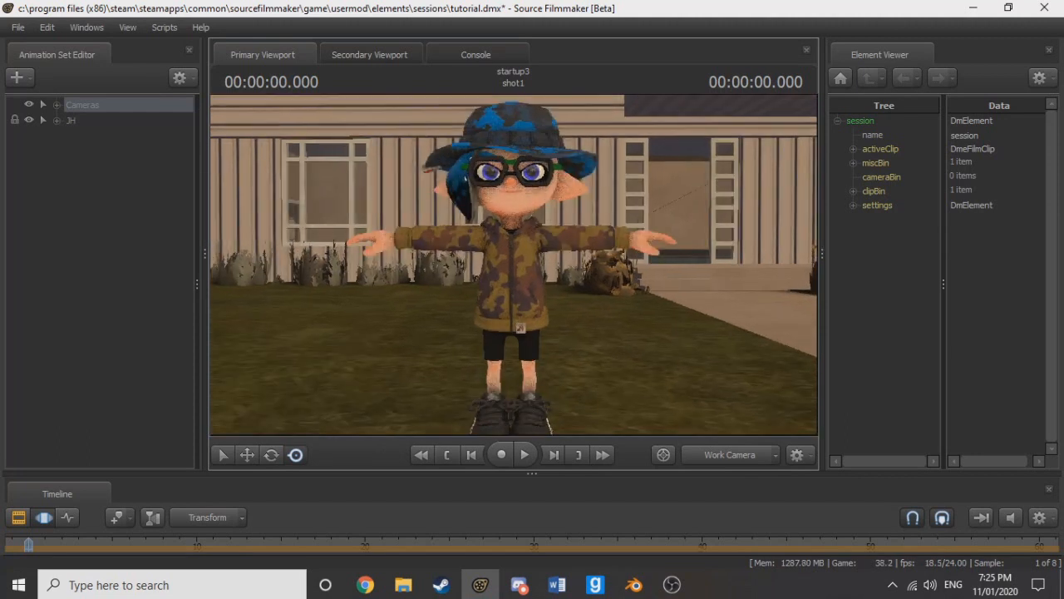
key("s")
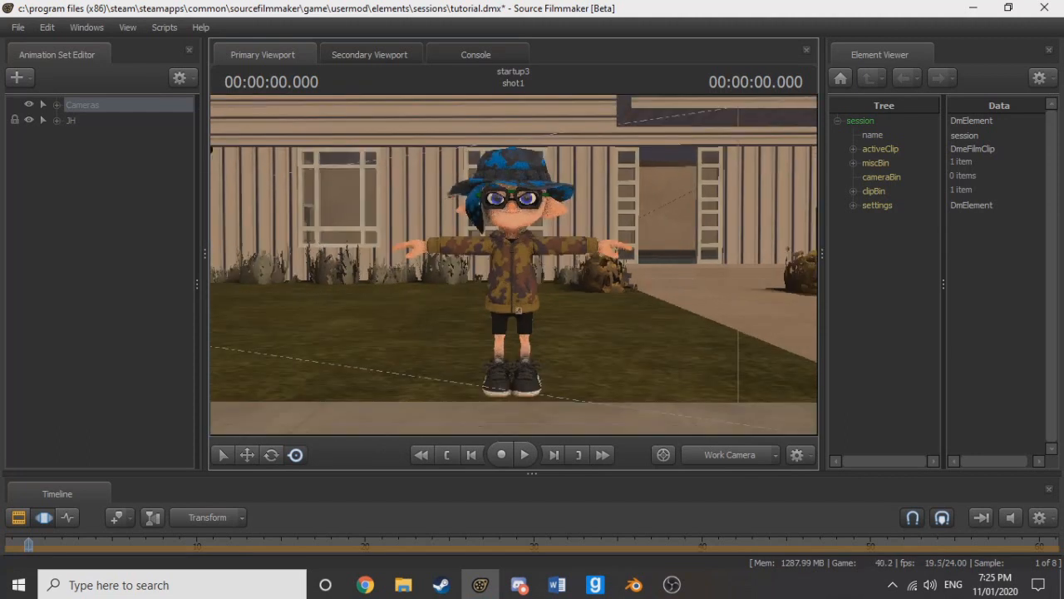
key("a")
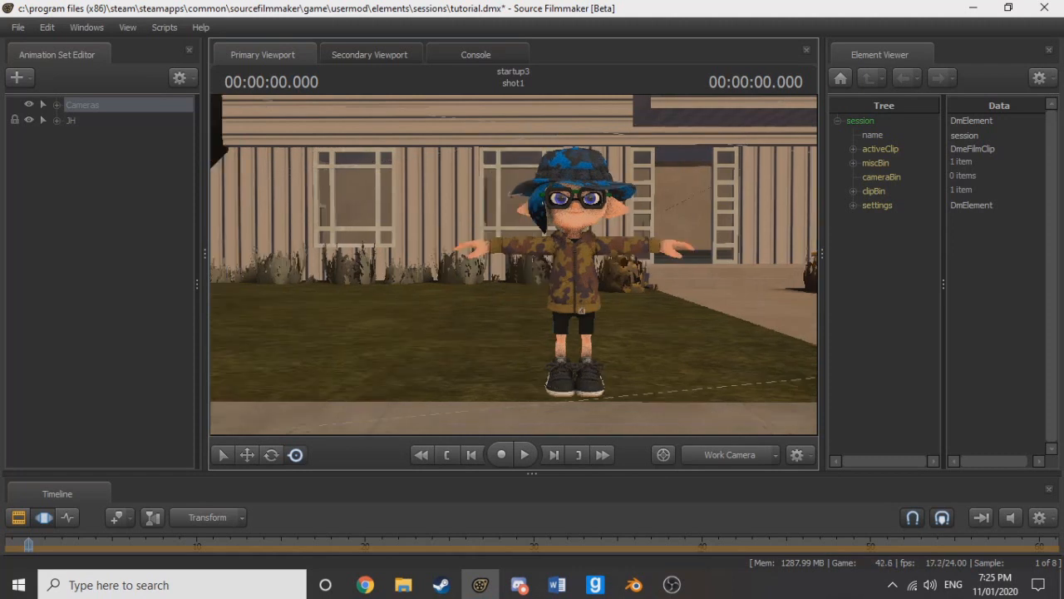
key("d")
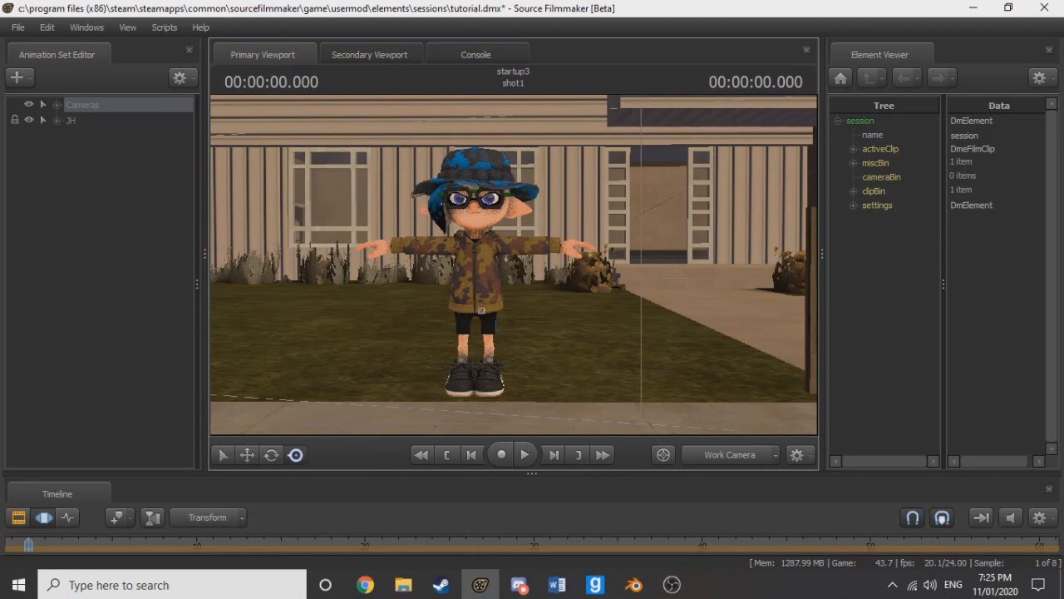
key("z")
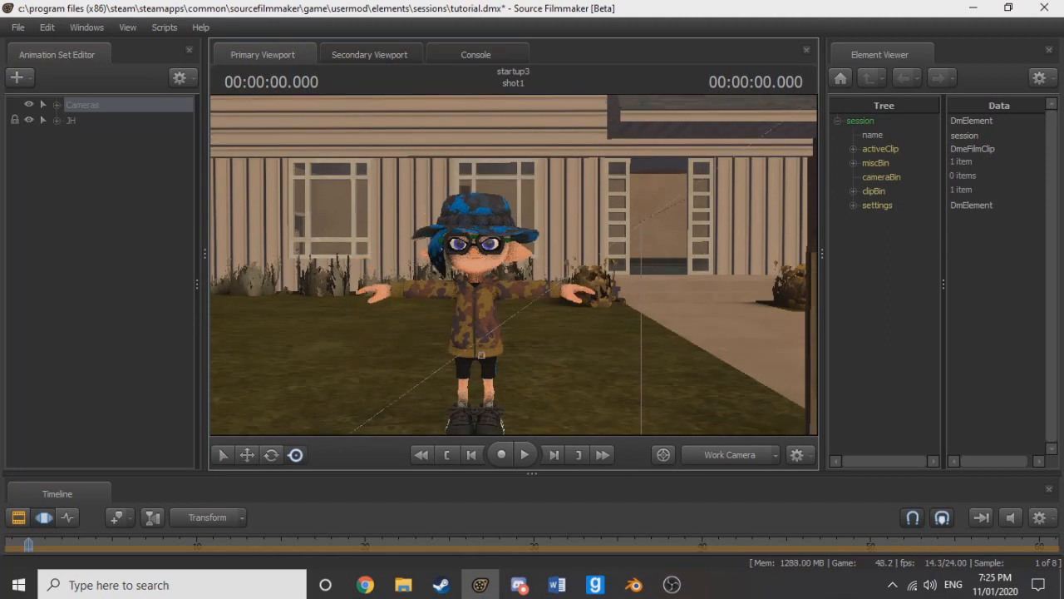
key("x")
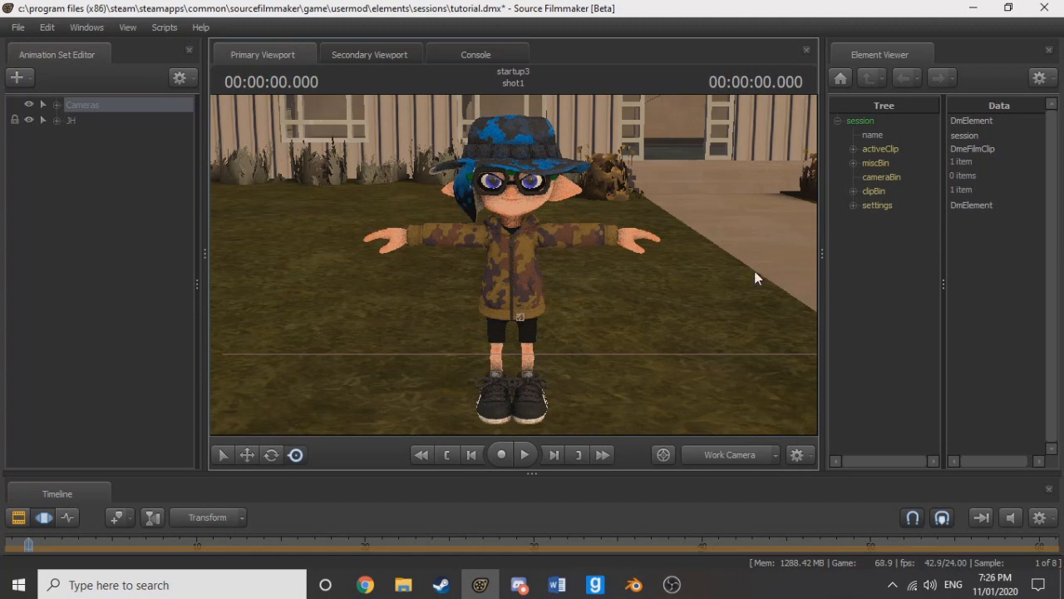
Step: Orbit and move the work camera around the character to view it from an angle, up close and at full length
left_click_drag(572, 353, 607, 372)
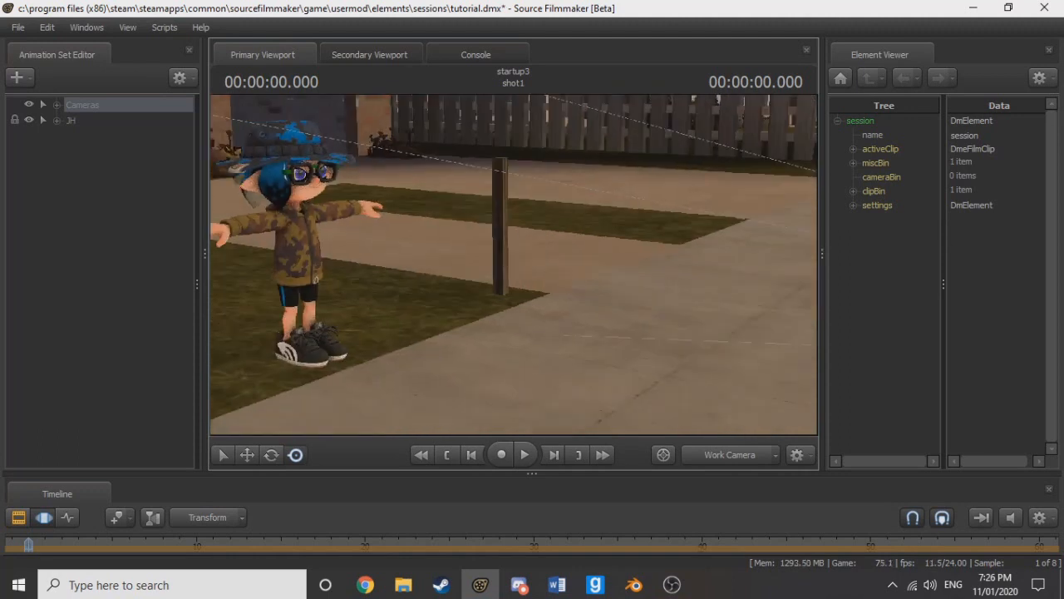
left_click_drag(514, 274, 399, 232)
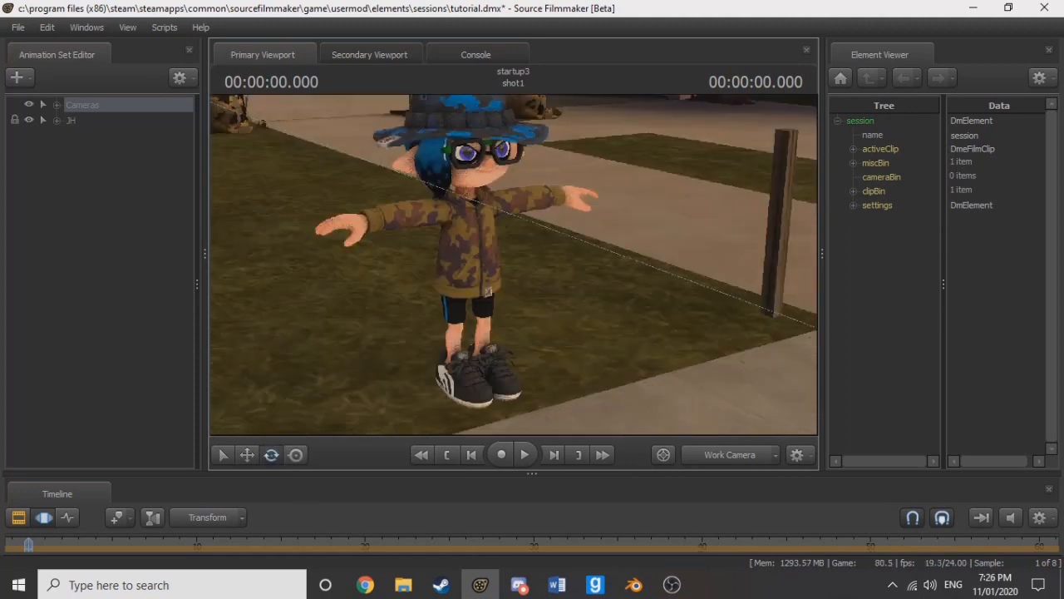
key("w")
left_click_drag(514, 264, 512, 191)
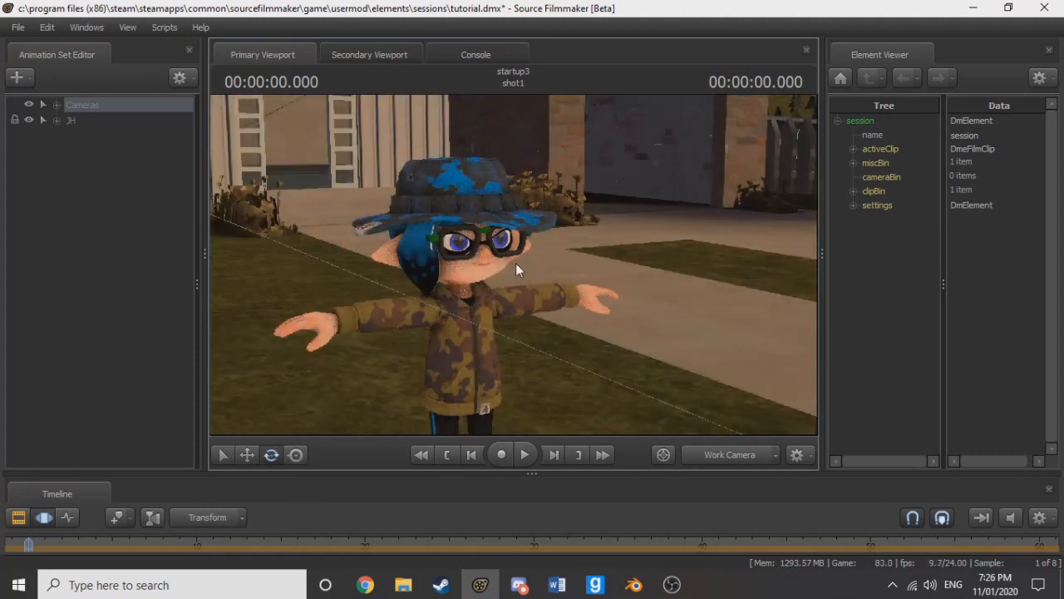
key("s")
left_click_drag(603, 364, 635, 431)
key("a")
key("s")
left_click_drag(580, 263, 514, 263)
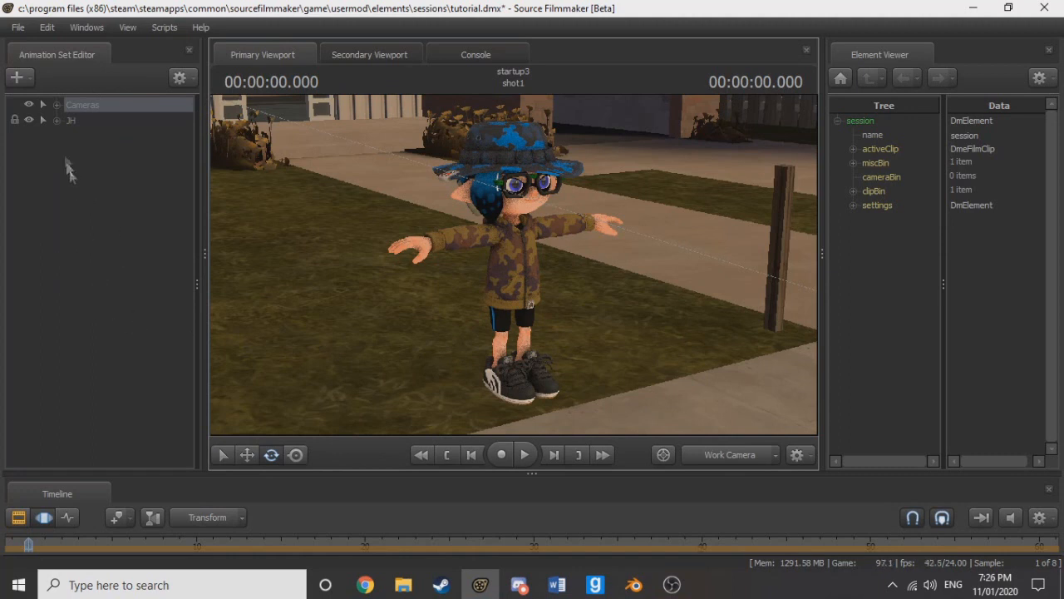
Step: Start creating an animation set for a new model and clear the chair filter from the model list
left_click(29, 79)
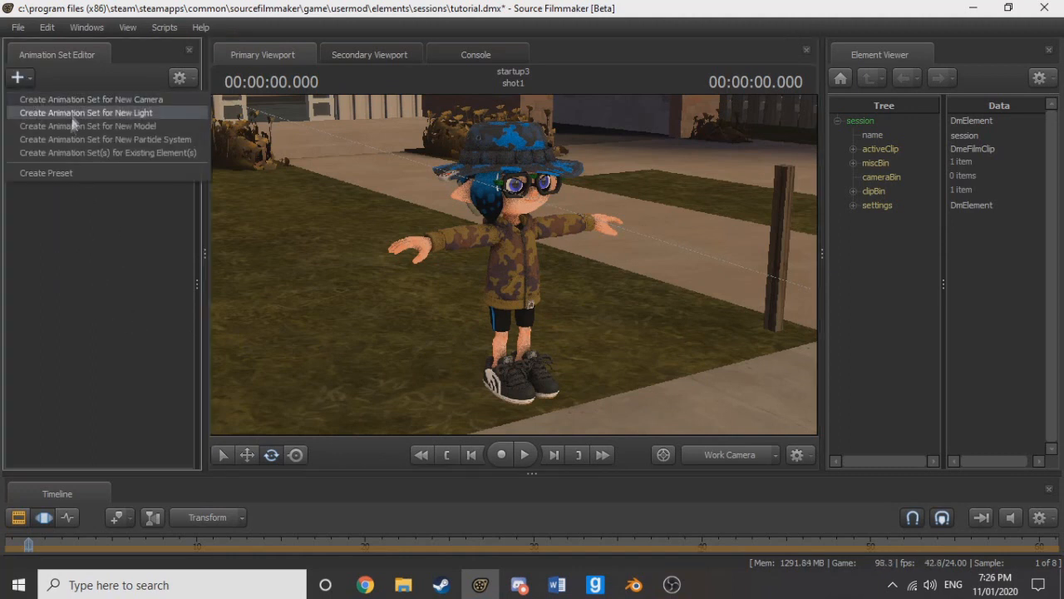
right_click(62, 248)
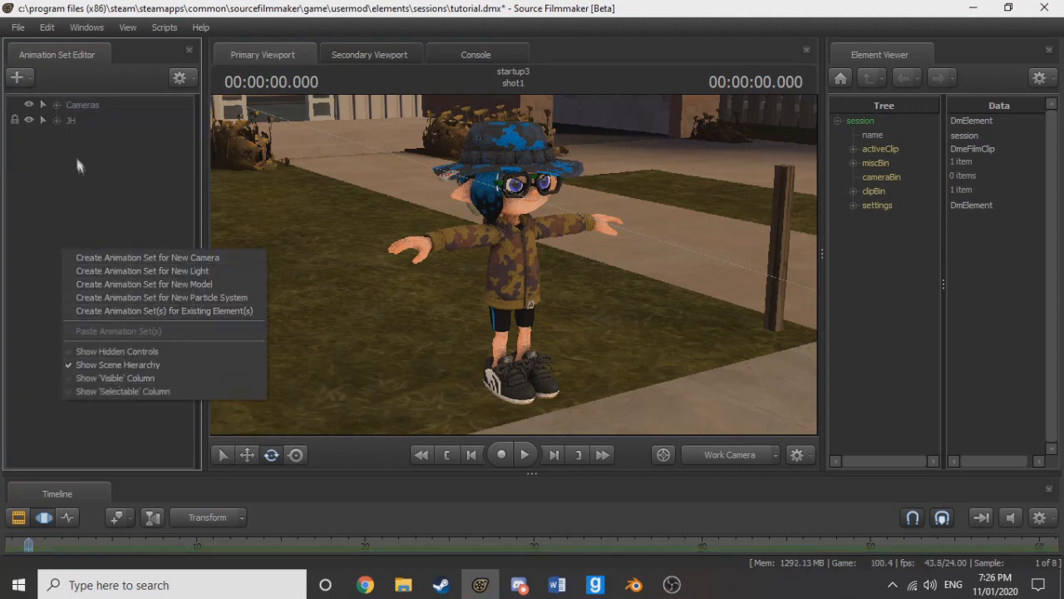
left_click(20, 77)
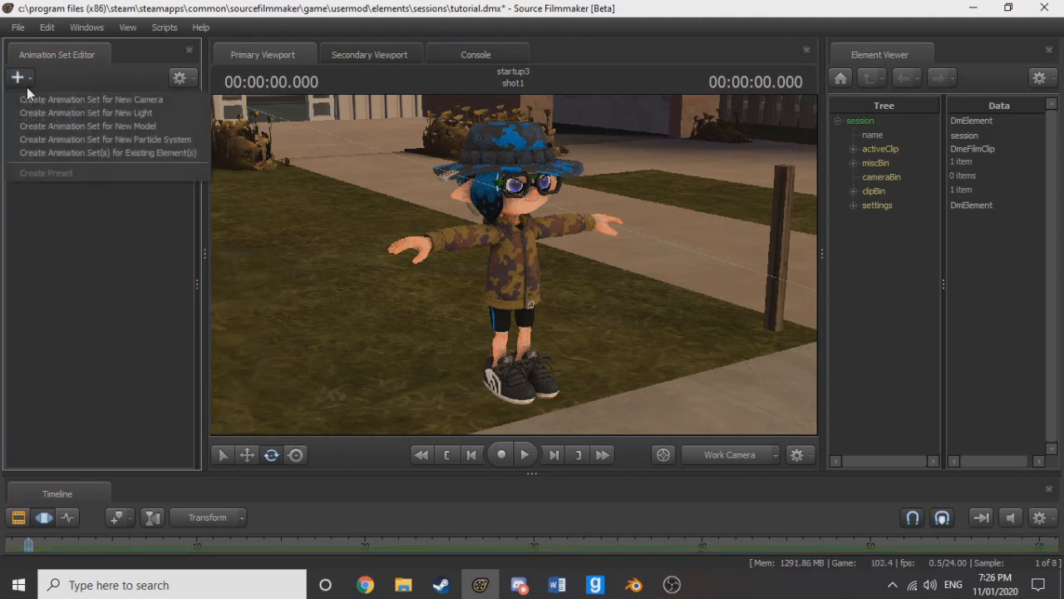
left_click(143, 125)
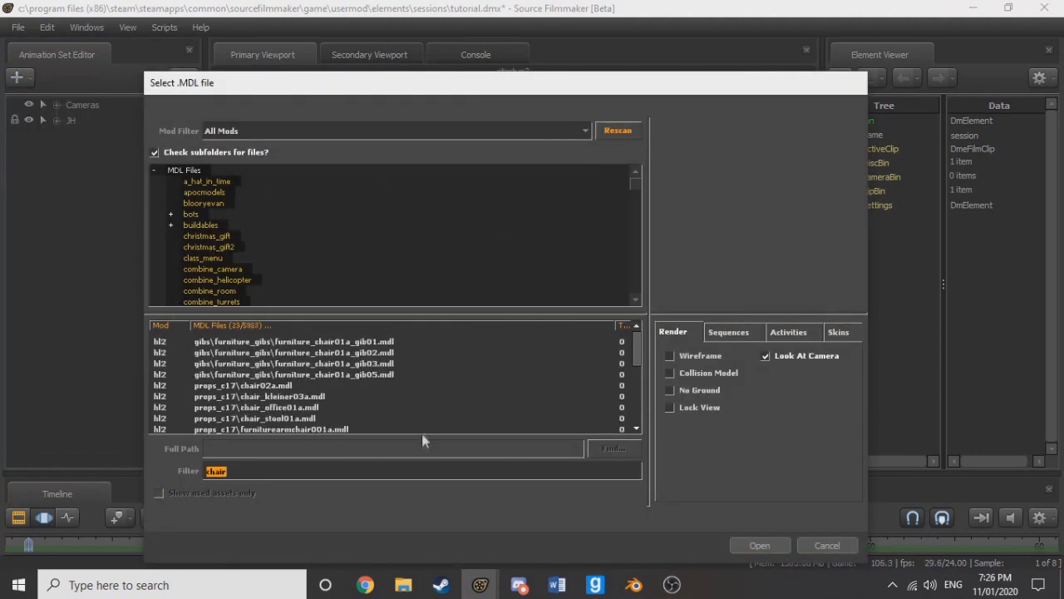
key("BackSpace")
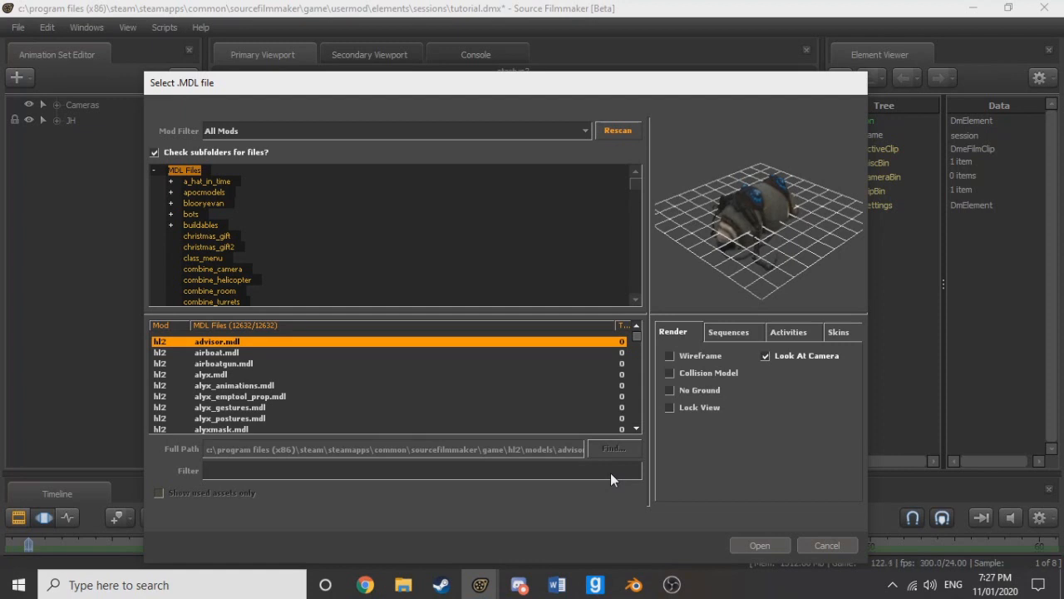
Step: Filter the model list for "heavy" and browse through the previews of the matching models
type("heavy")
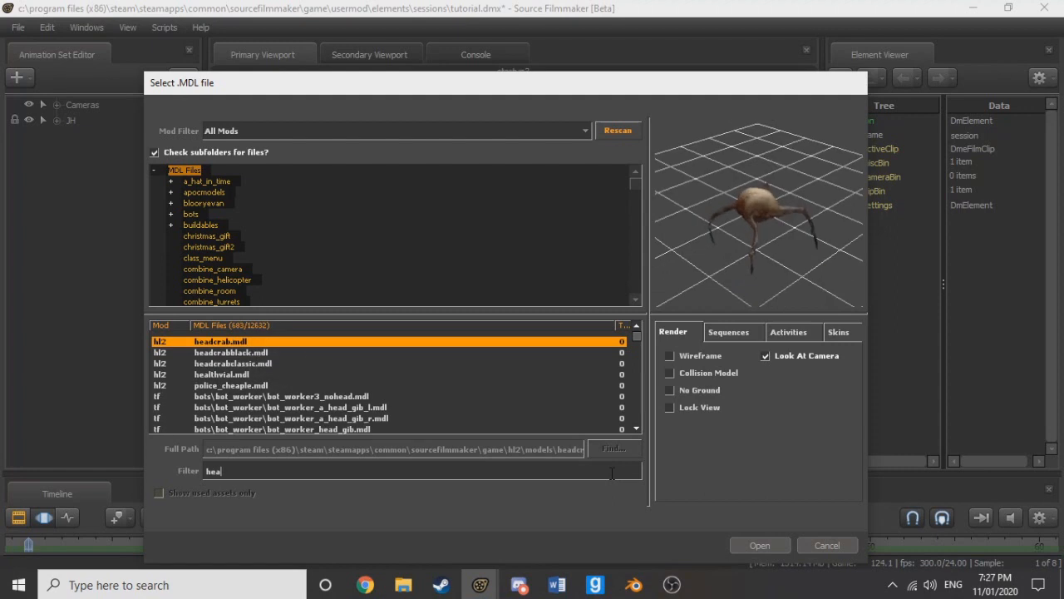
key("Down")
key("Down")
key("Down")
key("Down")
key("Down")
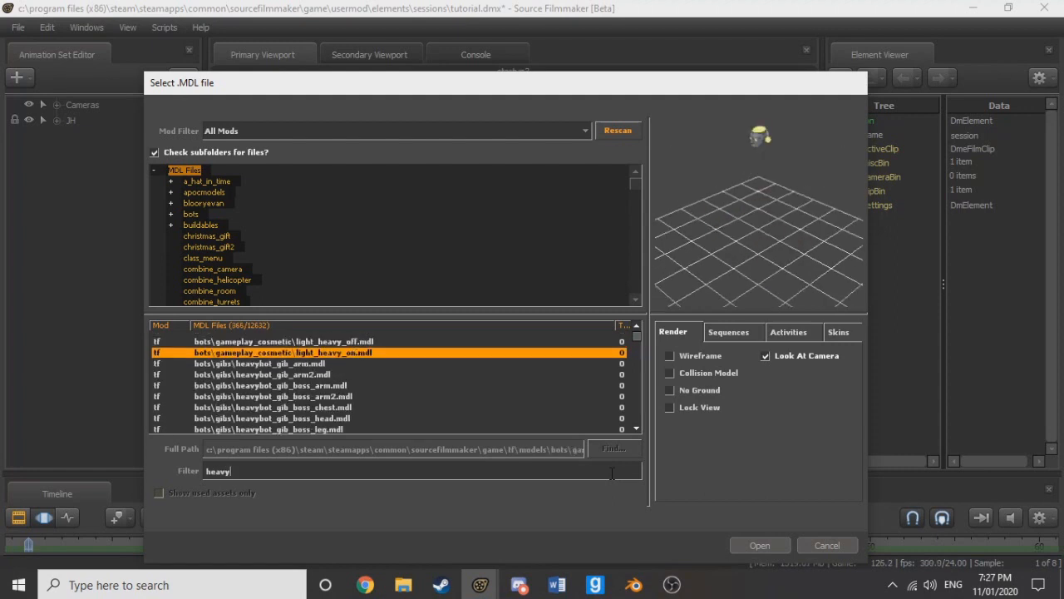
key("Down")
key("Down")
key("Down")
key("Down")
key("Down")
key("Down")
key("Down")
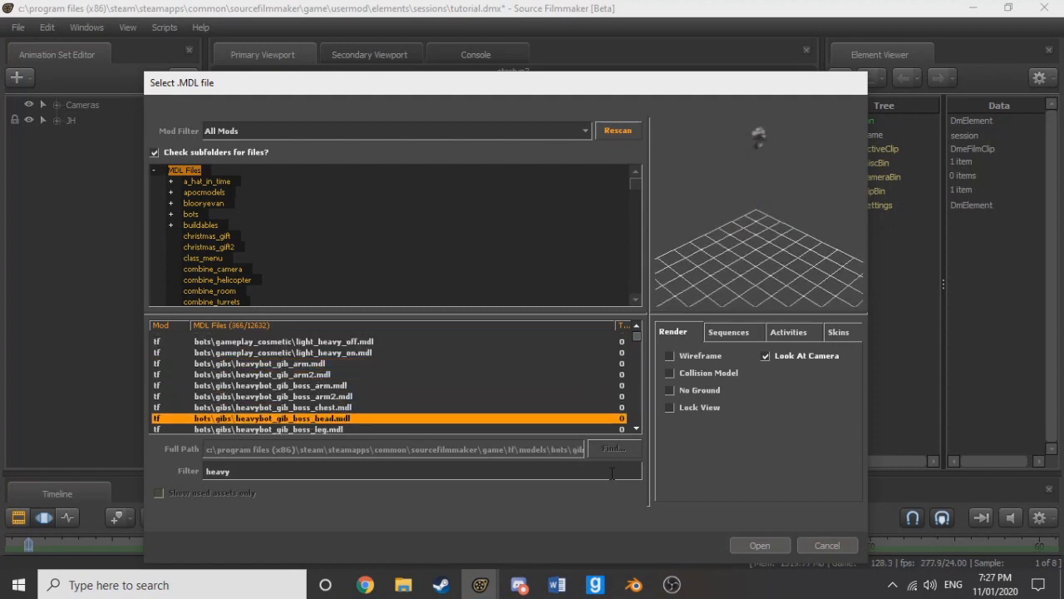
key("Down")
key("Down")
key("Down")
key("Down")
key("Down")
key("Down")
key("Down")
key("Down")
key("Down")
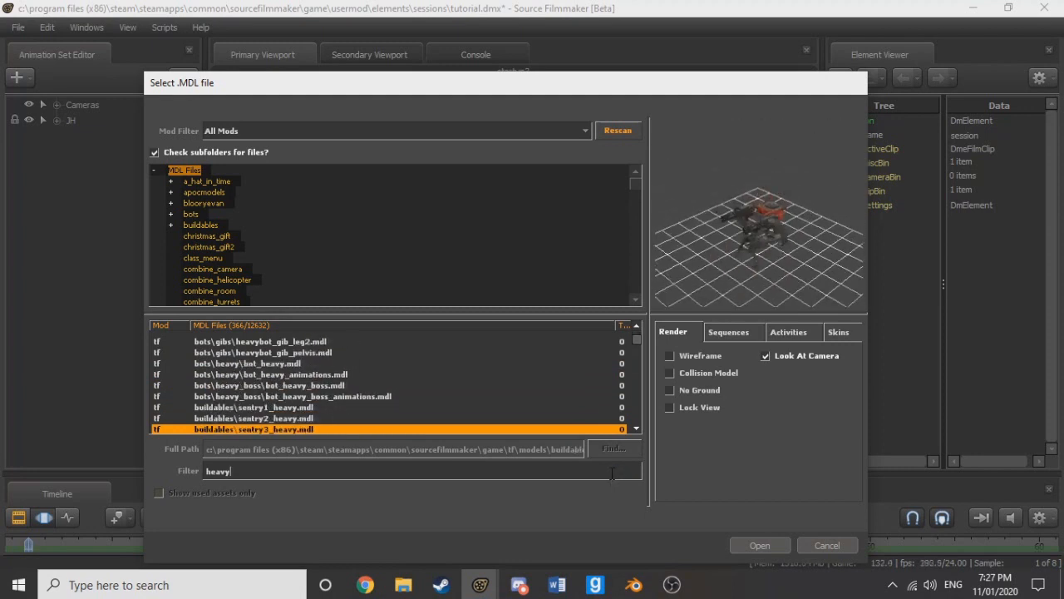
key("Down")
key("Down")
key("Down")
key("Down")
key("Down")
key("Down")
key("Down")
key("Down")
key("Down")
key("Down")
key("Down")
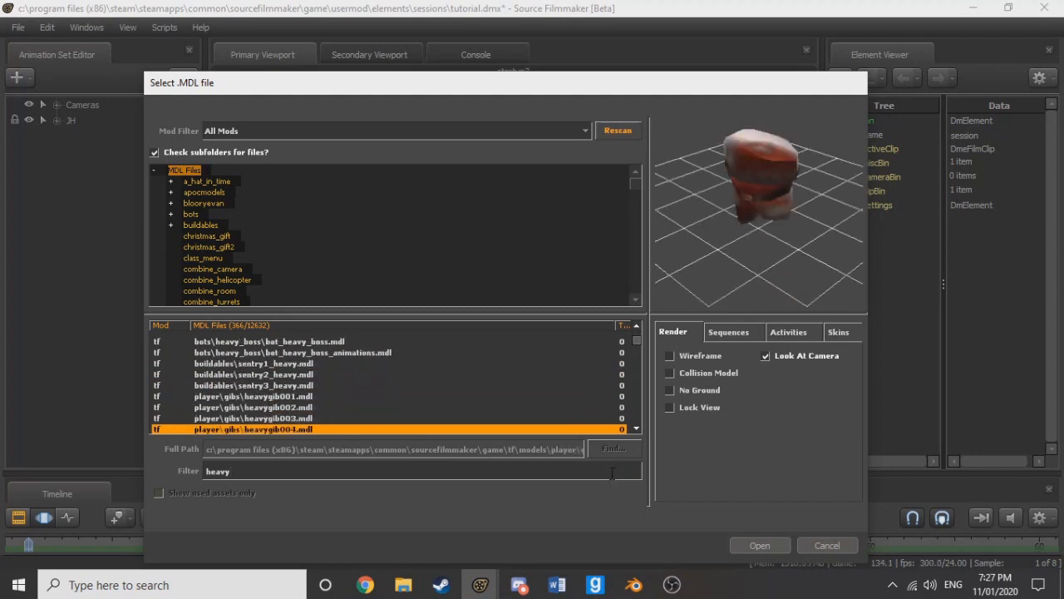
key("Up")
key("Up")
key("Up")
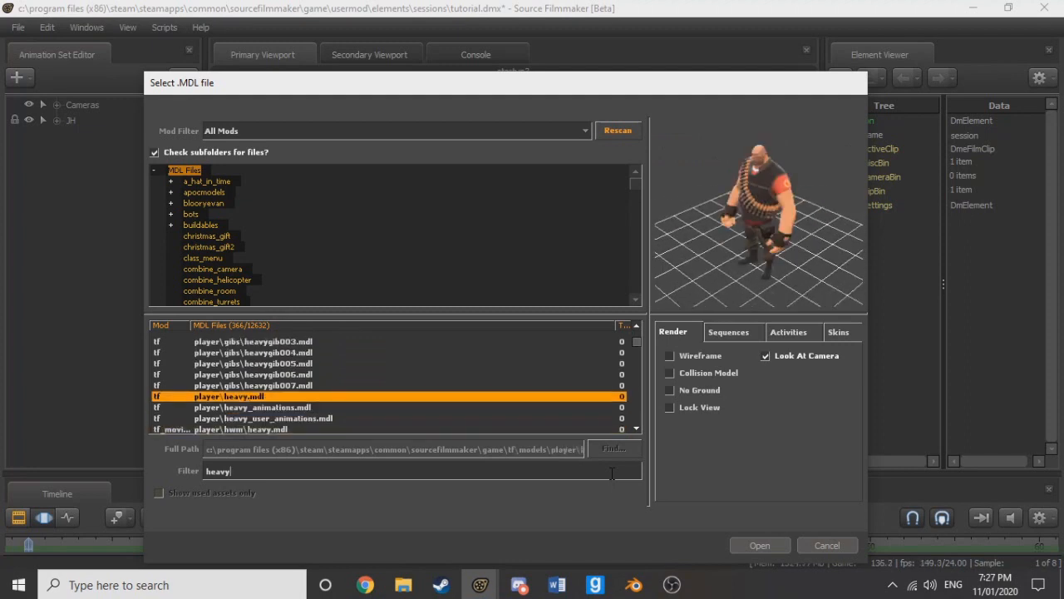
key("Up")
key("Up")
key("Up")
key("Up")
key("Up")
key("Up")
key("Up")
key("Up")
key("Up")
key("Up")
key("Up")
key("Up")
key("Up")
key("Up")
key("Up")
key("Up")
key("Up")
key("Up")
key("Up")
key("Up")
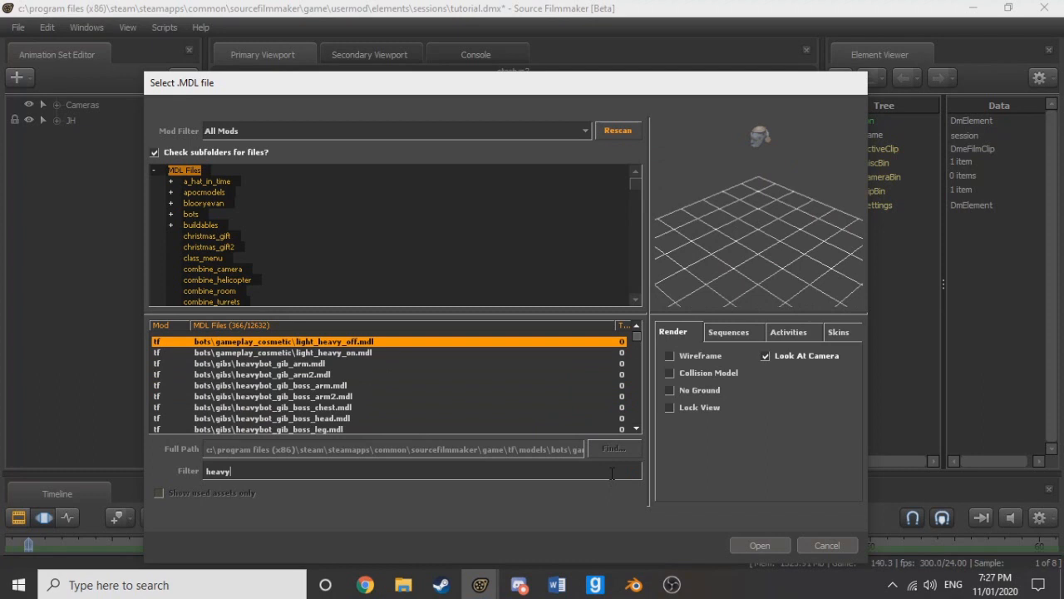
Step: Filter the model list for "plank" and browse through the previews of the matching models
key("BackSpace")
key("BackSpace")
key("BackSpace")
key("BackSpace")
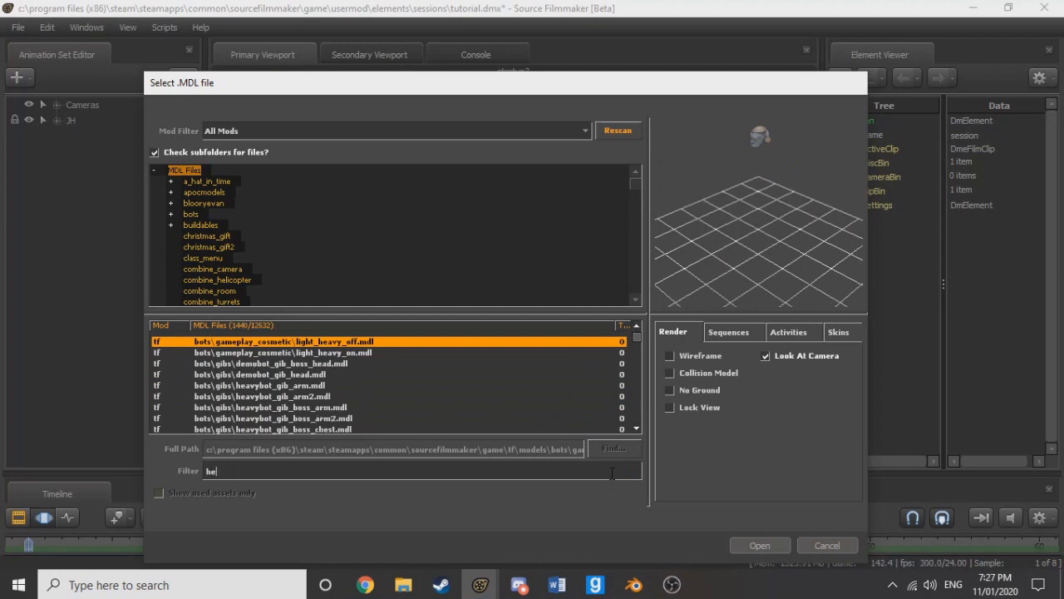
type("plank")
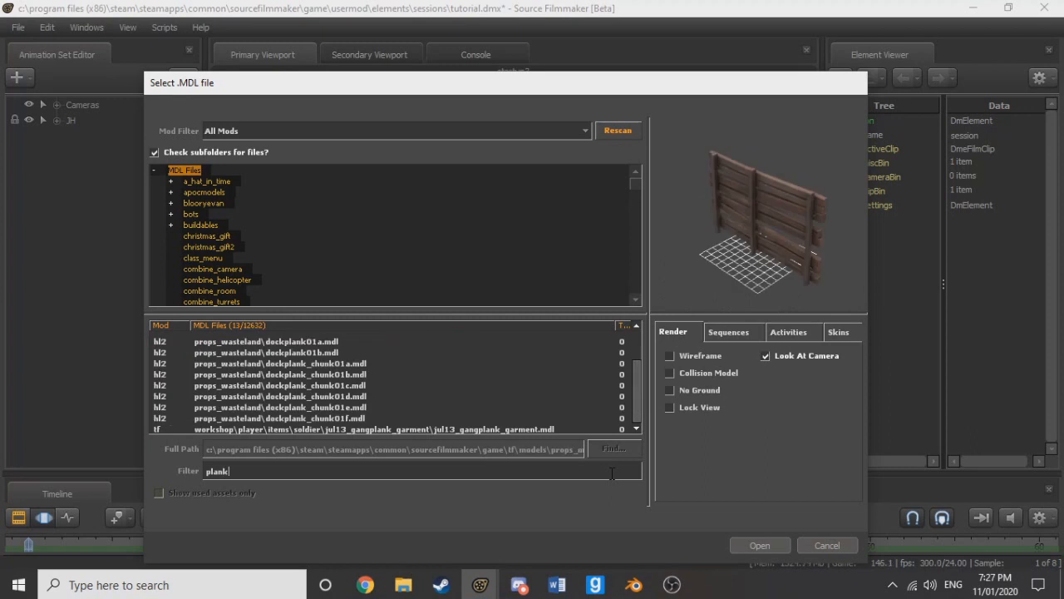
key("Down")
key("Down")
key("Down")
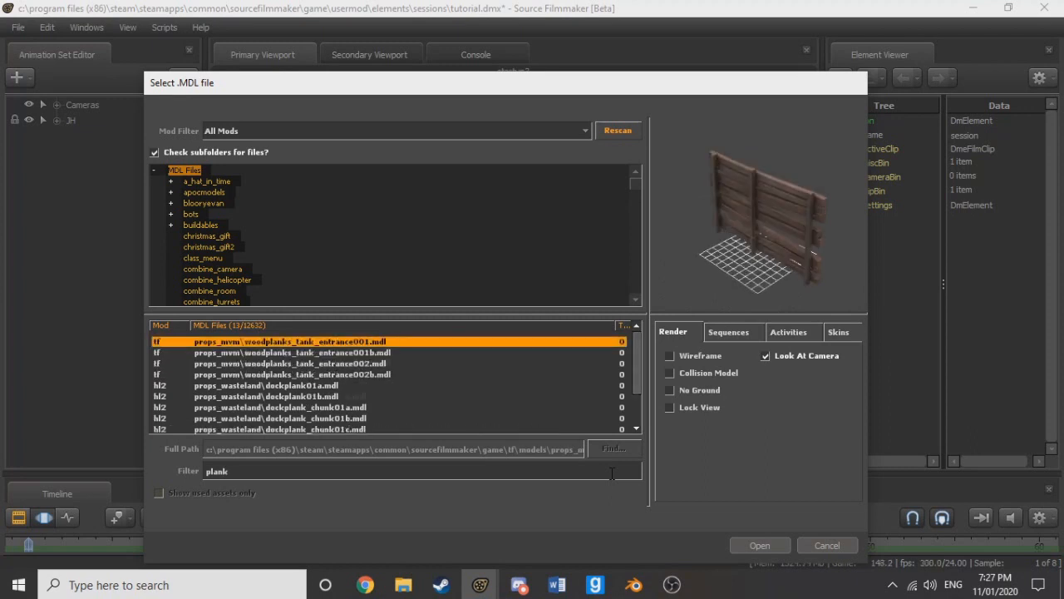
key("Down")
key("Down")
key("Down")
key("Down")
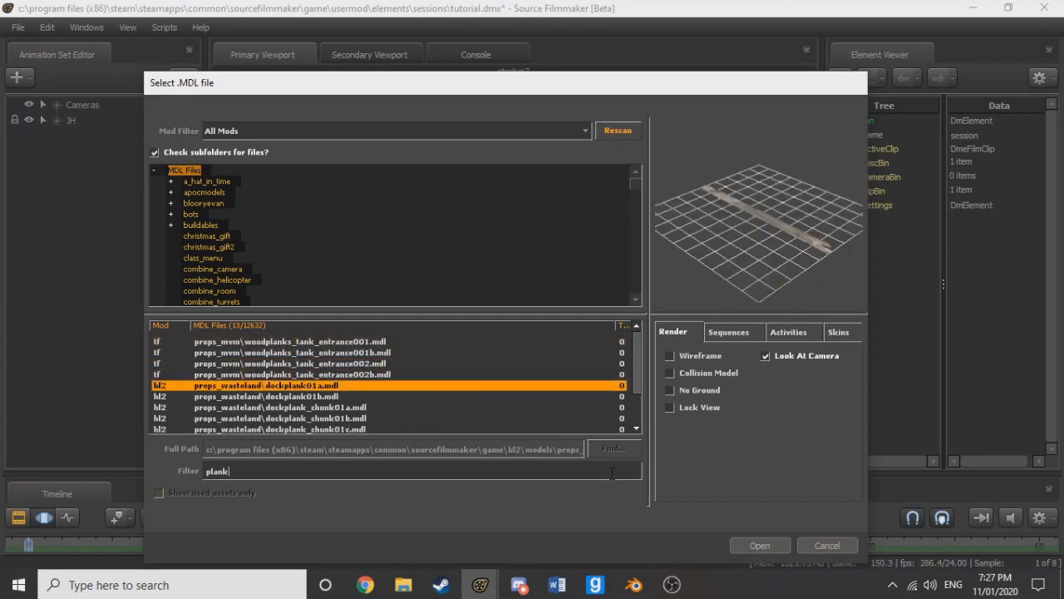
key("Down")
key("Down")
key("Down")
key("Down")
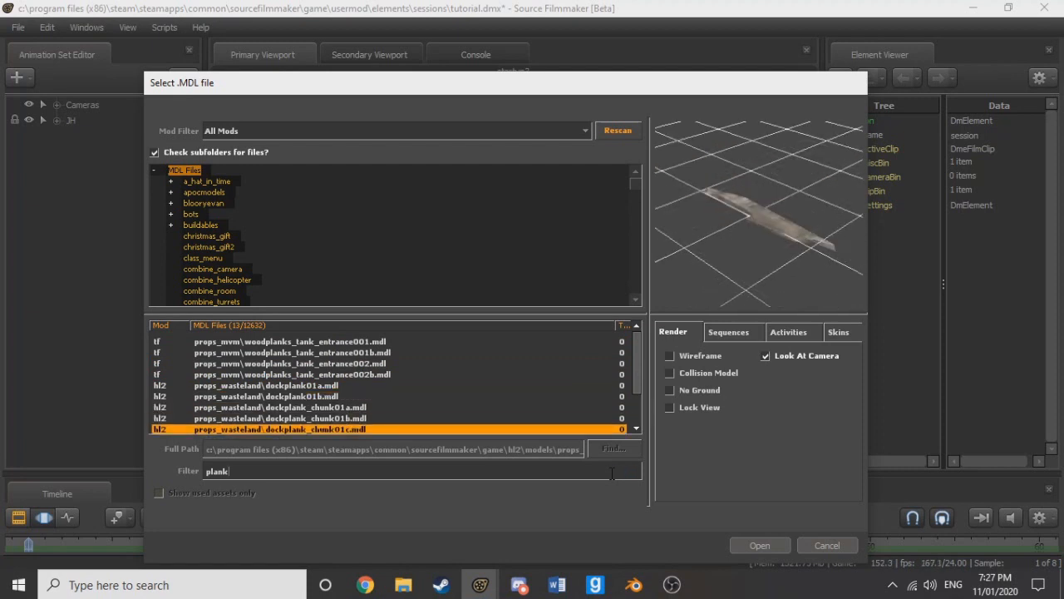
key("Down")
key("Down")
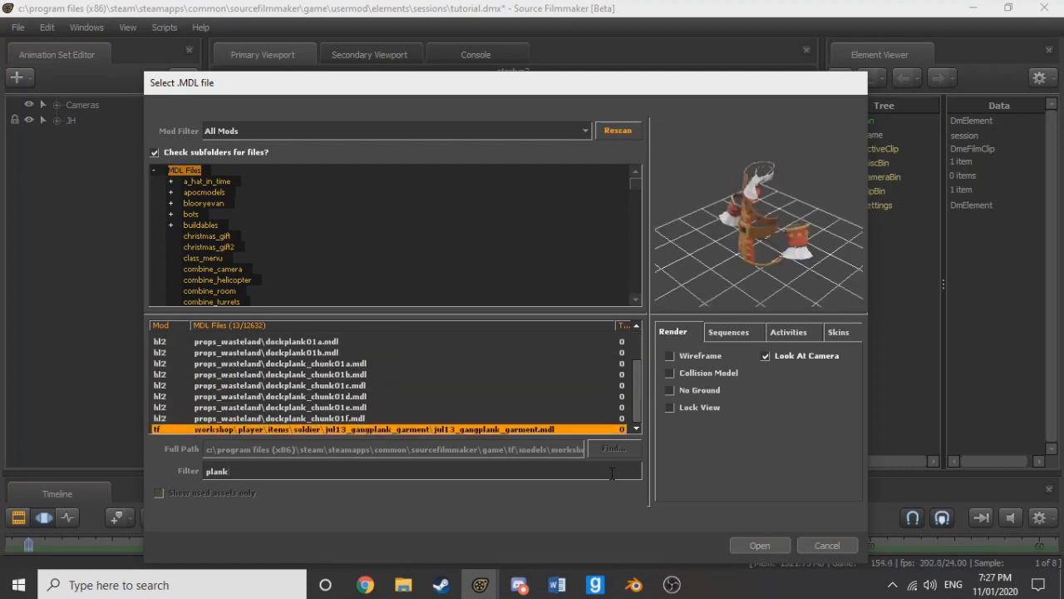
Step: Go back through the plank models to woodplanks_tank_entrance002.mdl and load it into the scene
key("Up")
key("Up")
key("Up")
key("Up")
key("Up")
key("Up")
key("Up")
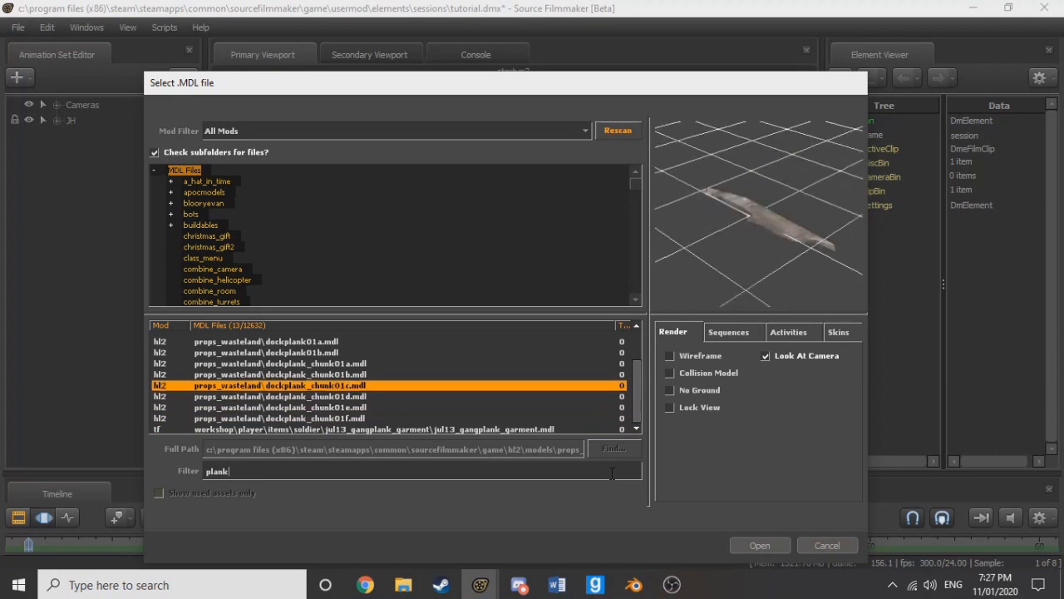
key("Up")
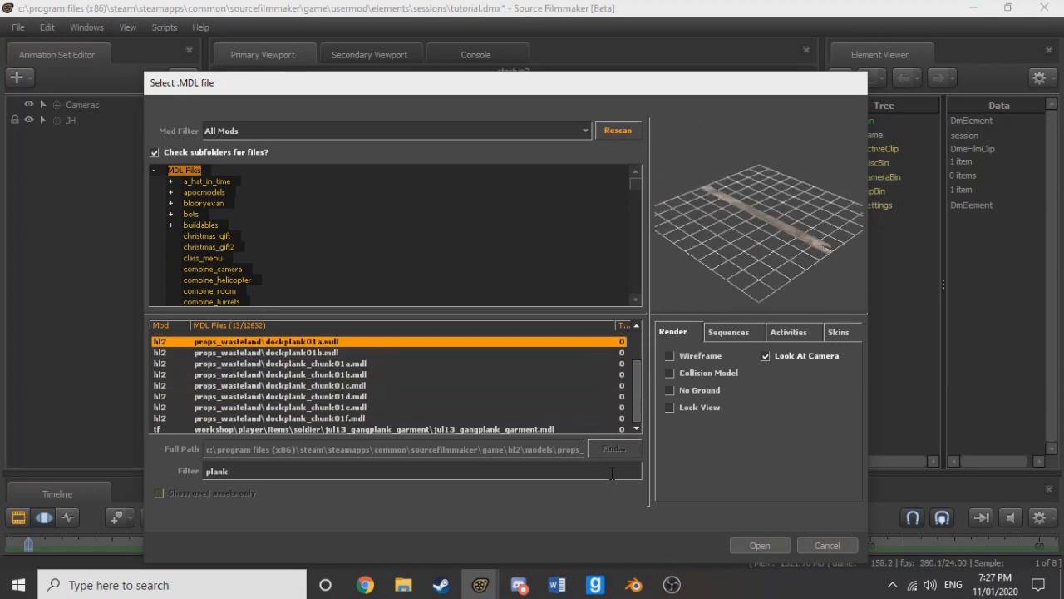
key("Up")
key("Up")
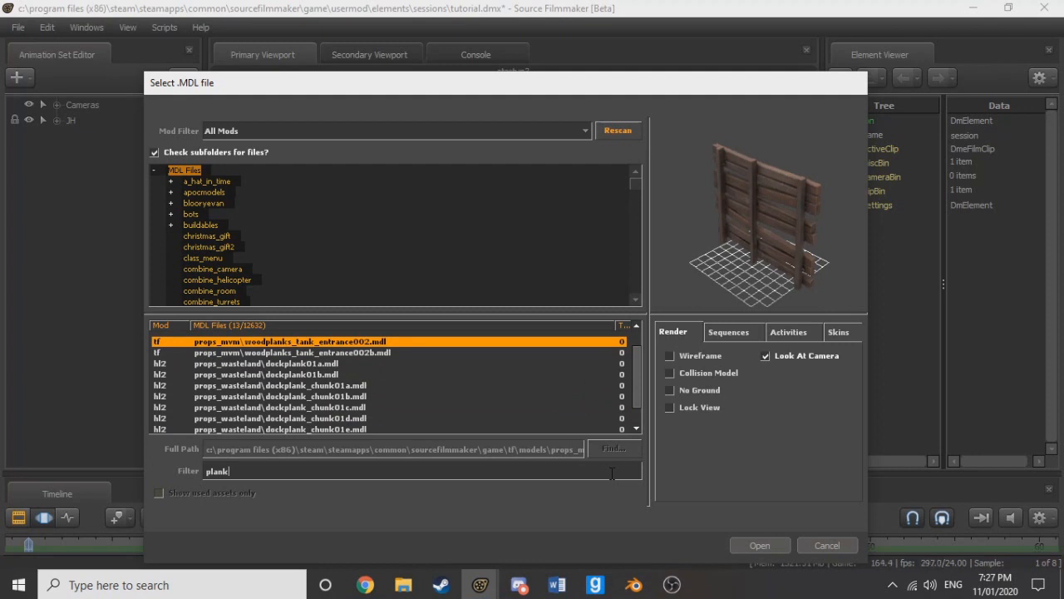
key("Return")
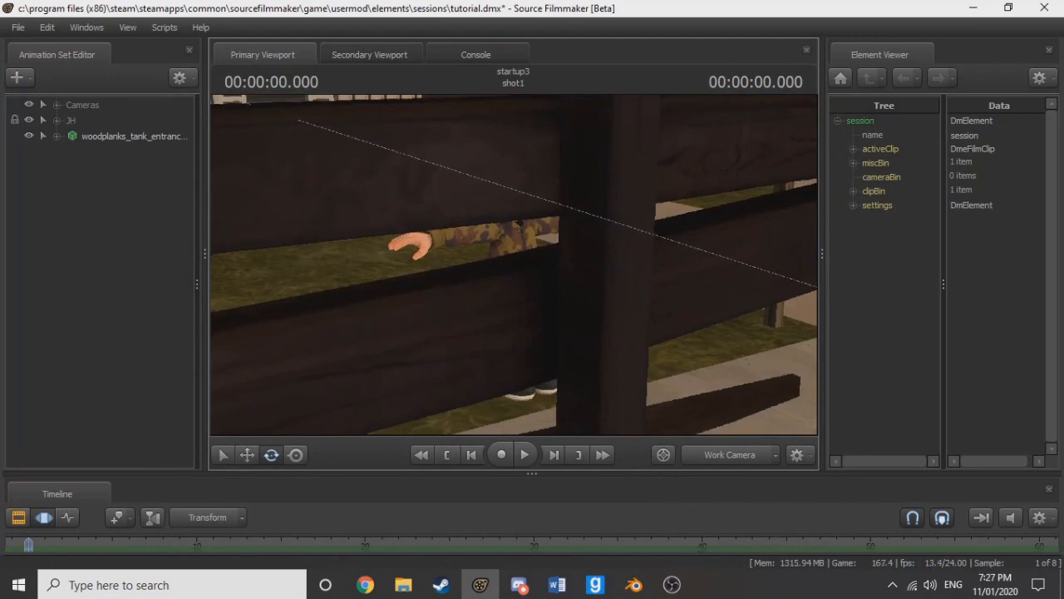
Step: Add a scale control to the woodplanks model
key("s")
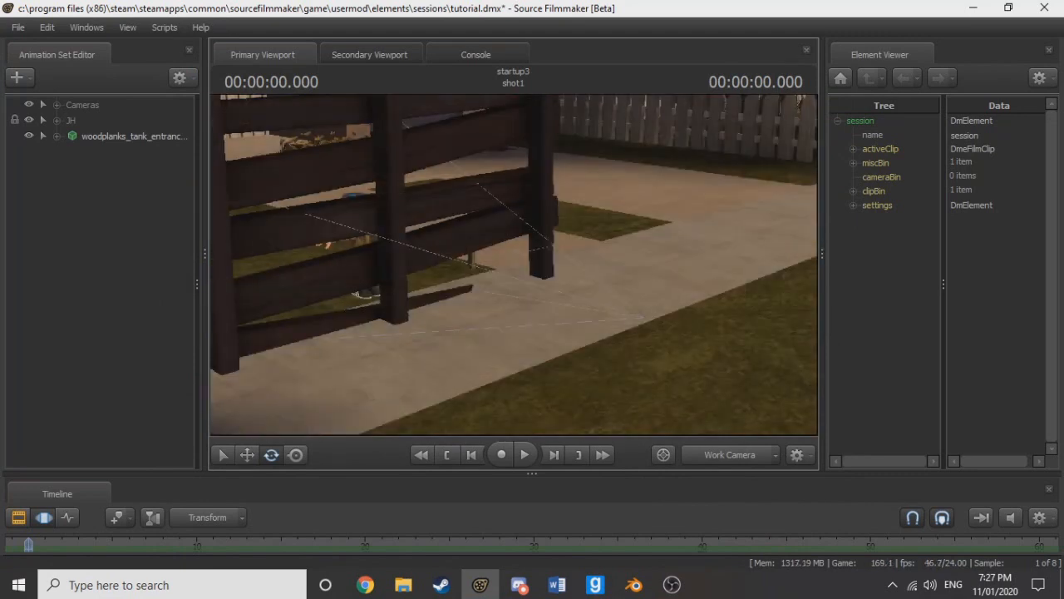
key("a")
key("s")
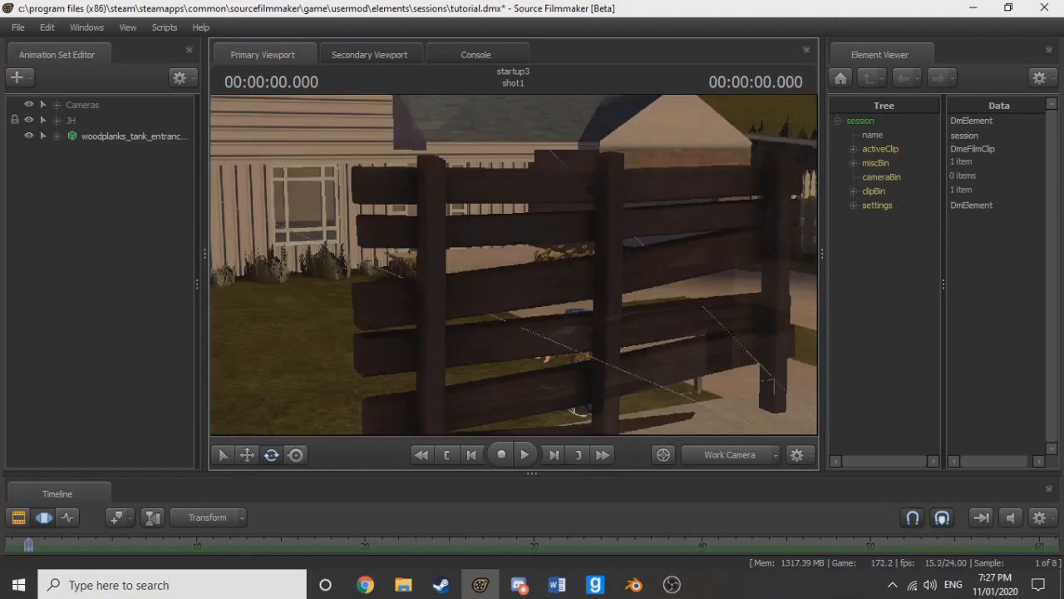
key("s")
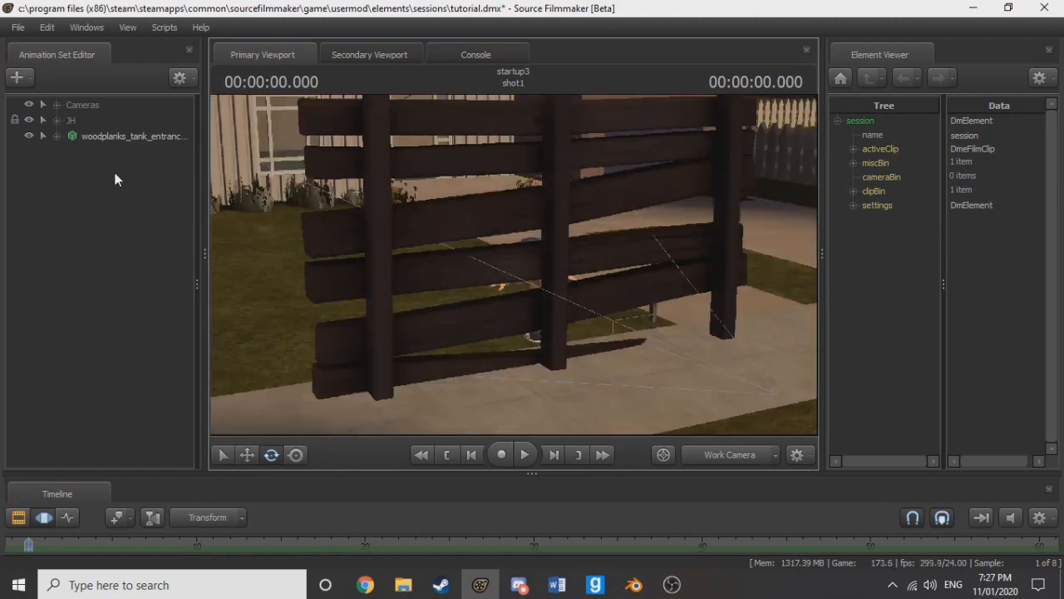
right_click(142, 135)
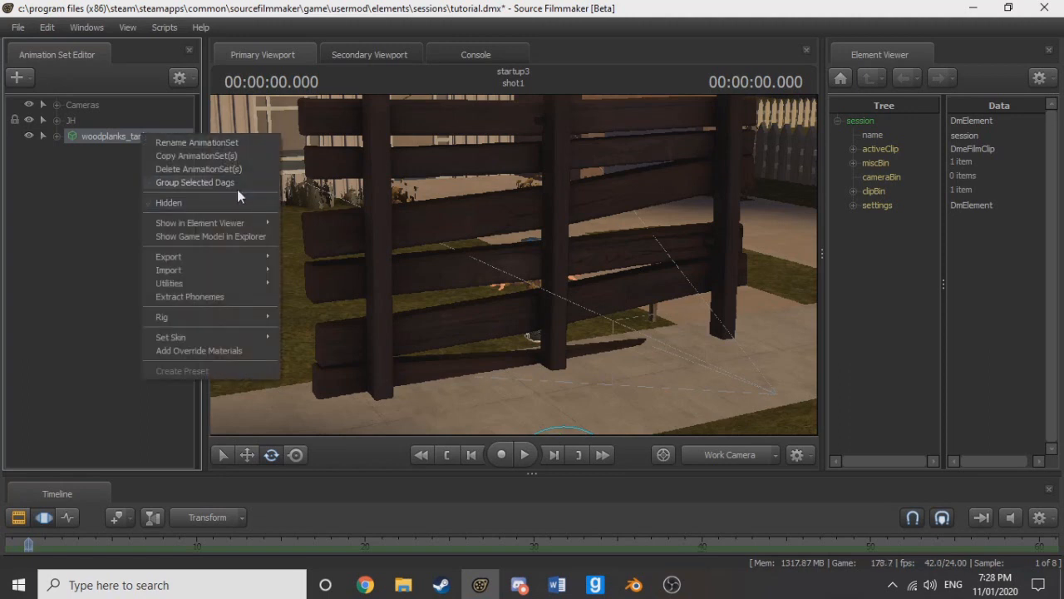
mouse_move(200, 282)
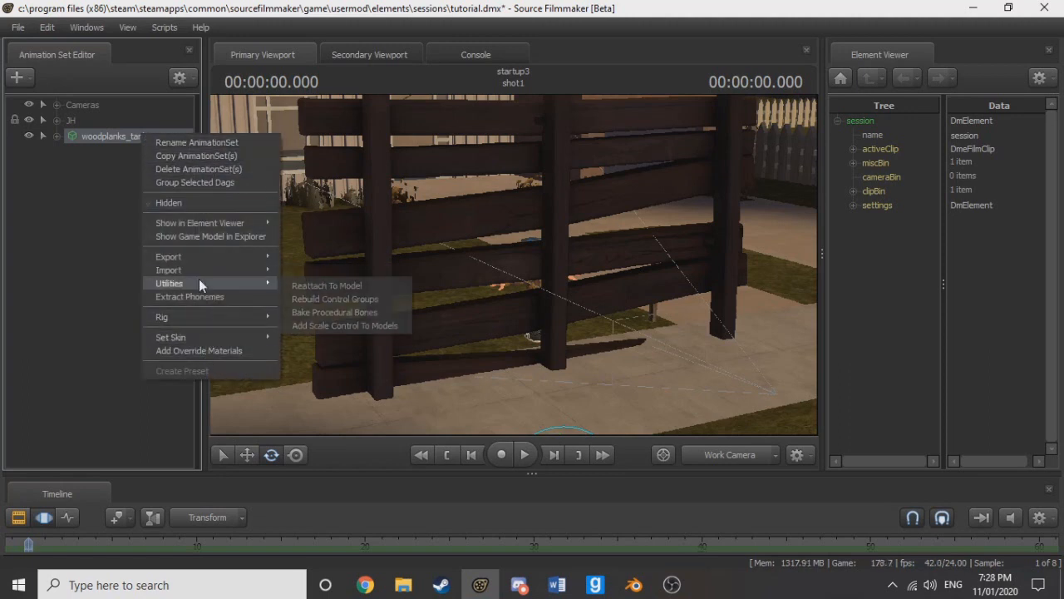
left_click(341, 325)
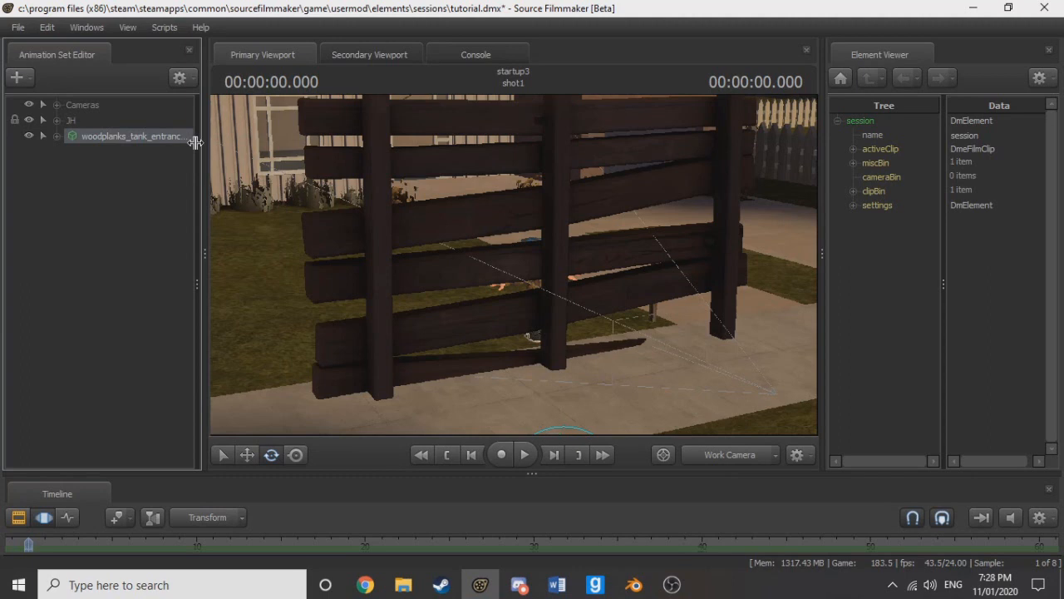
Step: Reveal the woodplanks model's control sliders and shrink the model with its rootTransform_scale control
left_click_drag(195, 142, 99, 138)
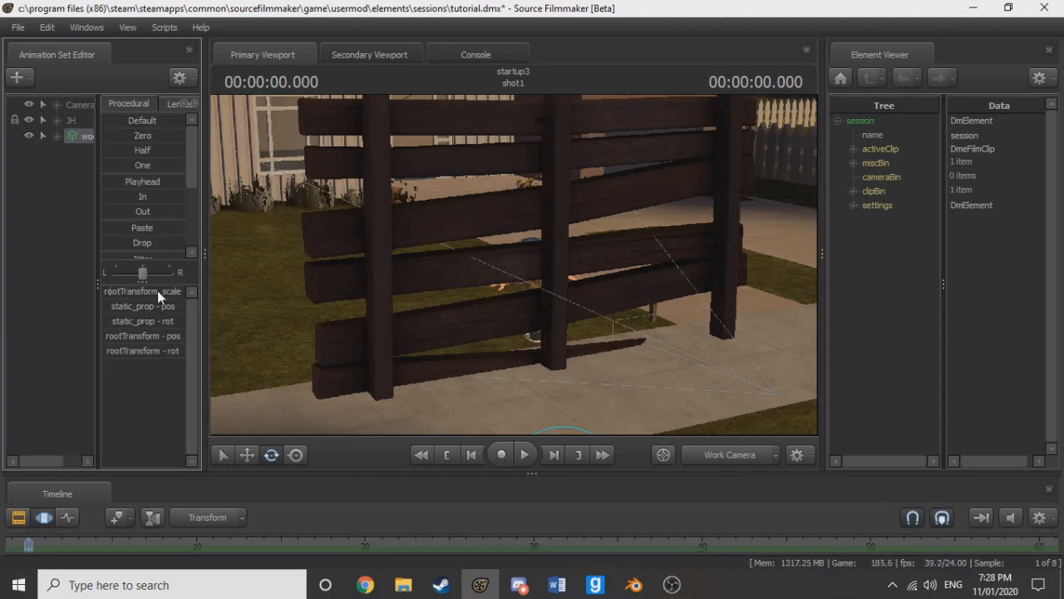
left_click_drag(158, 290, 103, 290)
left_click_drag(513, 291, 546, 200)
key("w")
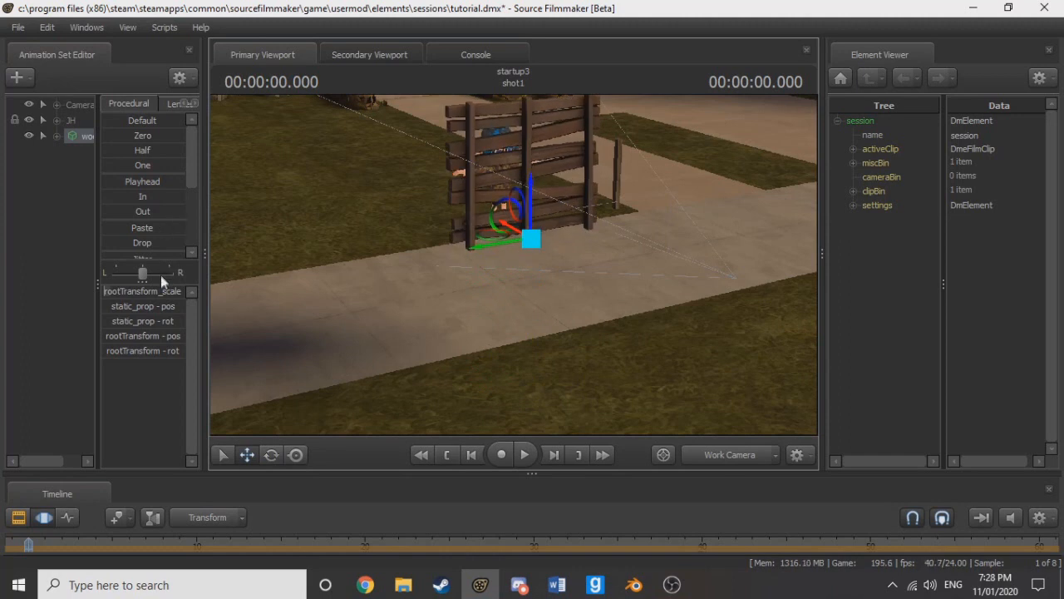
left_click_drag(165, 291, 164, 291)
Step: Rotate the woodplanks model from upright to a nearly flat tilt on the pavement in front of the character
left_click_drag(337, 312, 359, 287)
key("w")
key("w")
key("s")
key("e")
left_click_drag(515, 306, 493, 403)
key("w")
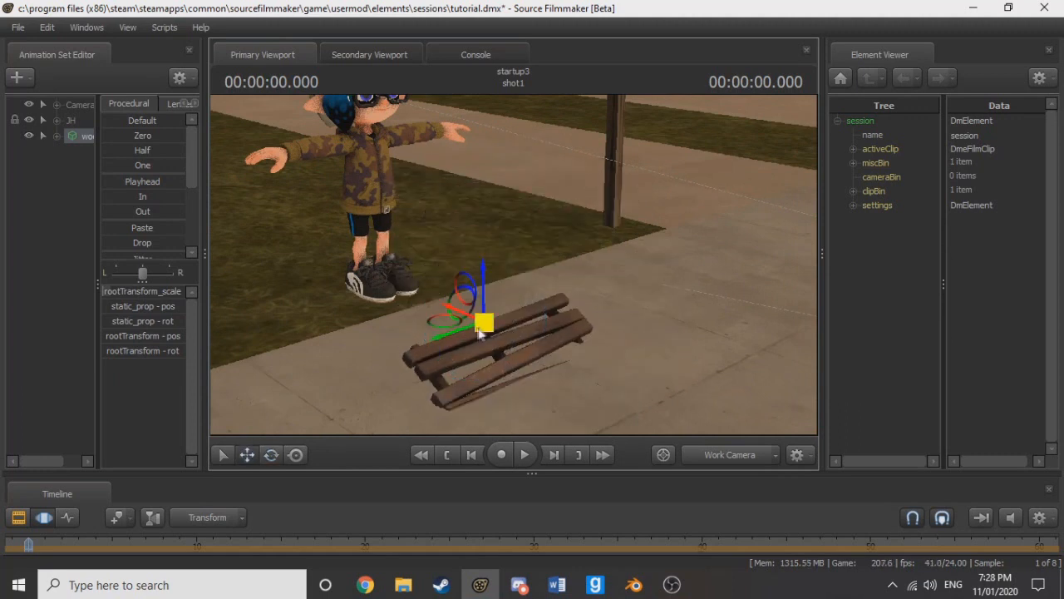
Step: Lift the tilted planks out of the pavement beside the character and hide the control sliders again
left_click_drag(451, 326, 457, 353)
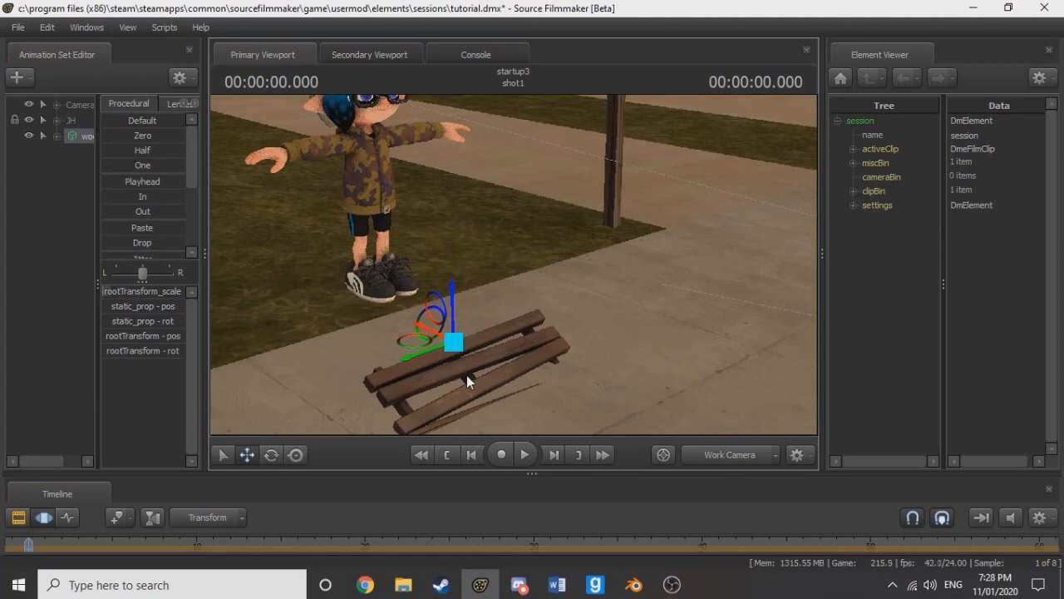
left_click_drag(459, 345, 447, 230)
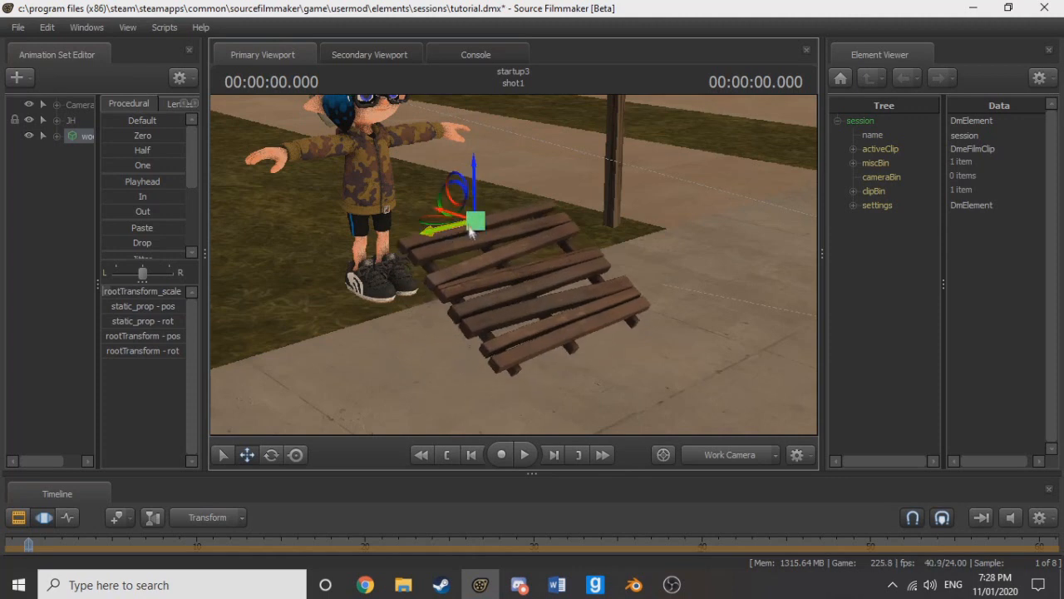
left_click_drag(513, 274, 470, 133)
left_click_drag(619, 200, 613, 305)
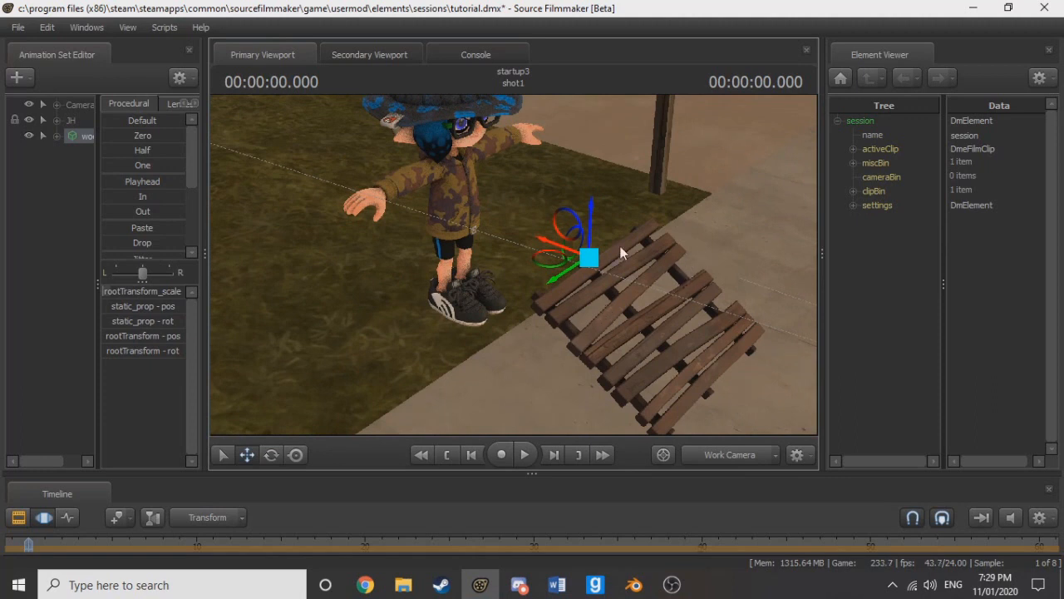
left_click_drag(594, 279, 516, 264)
key("w")
key("s")
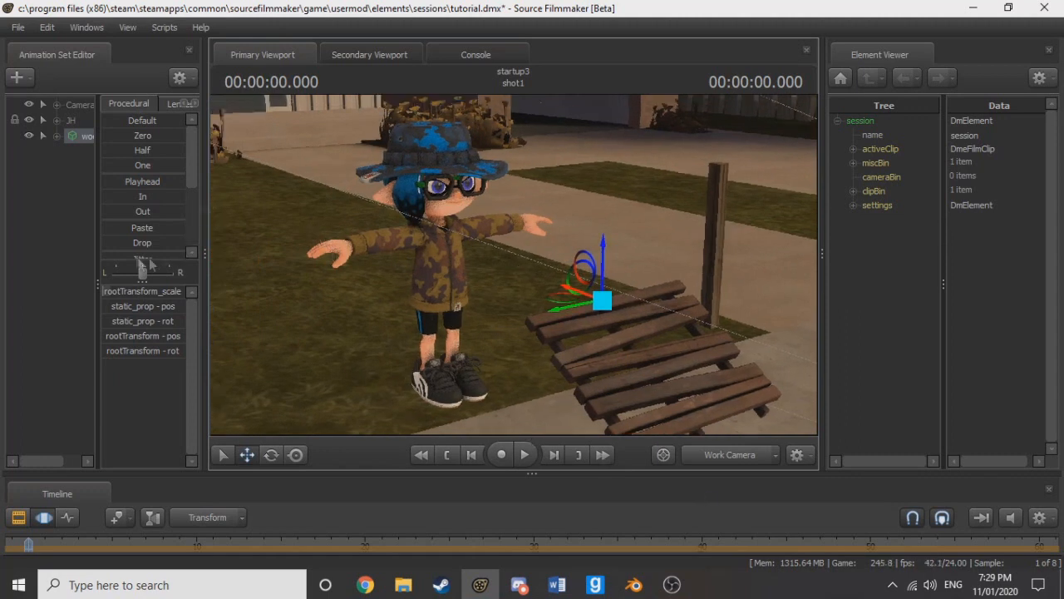
left_click_drag(97, 194, 327, 223)
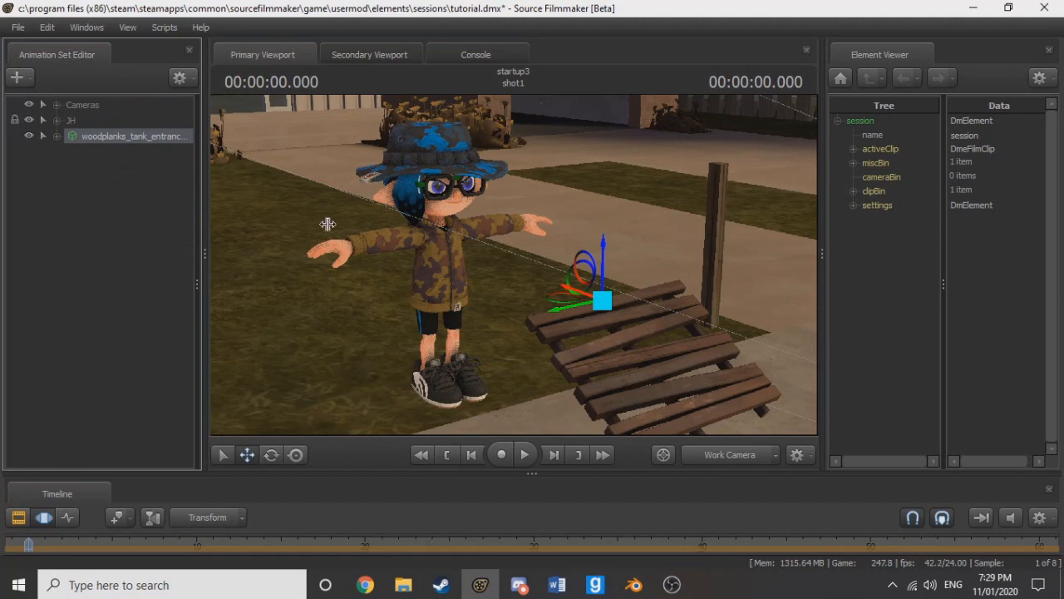
Step: Try rotating the character's left upper arm bone (bip_upperArm_L) and undo the rotation
left_click_drag(429, 287, 406, 269)
key("w")
key("s")
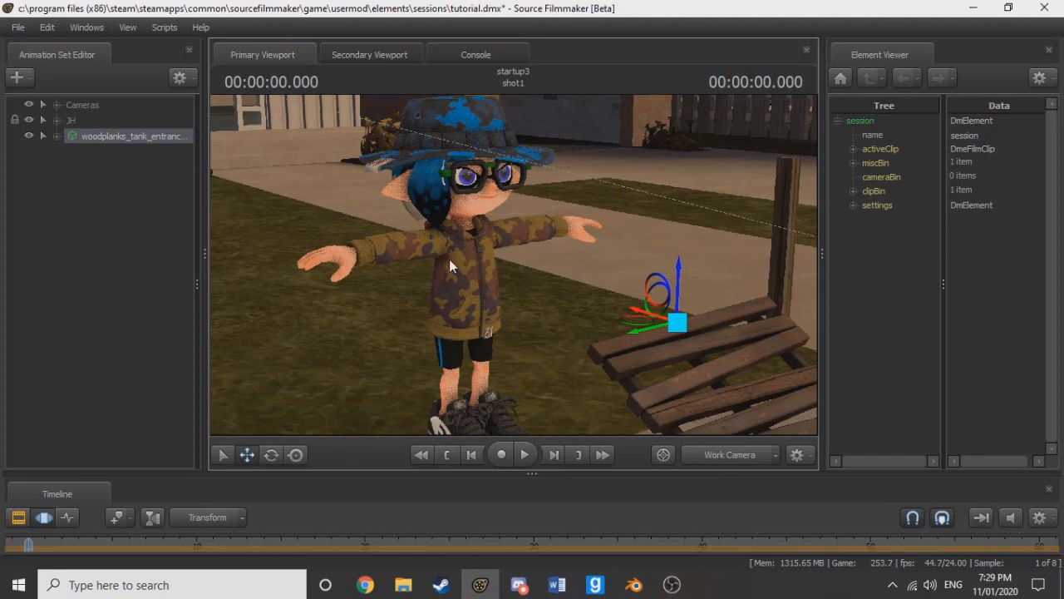
left_click(498, 248)
key("e")
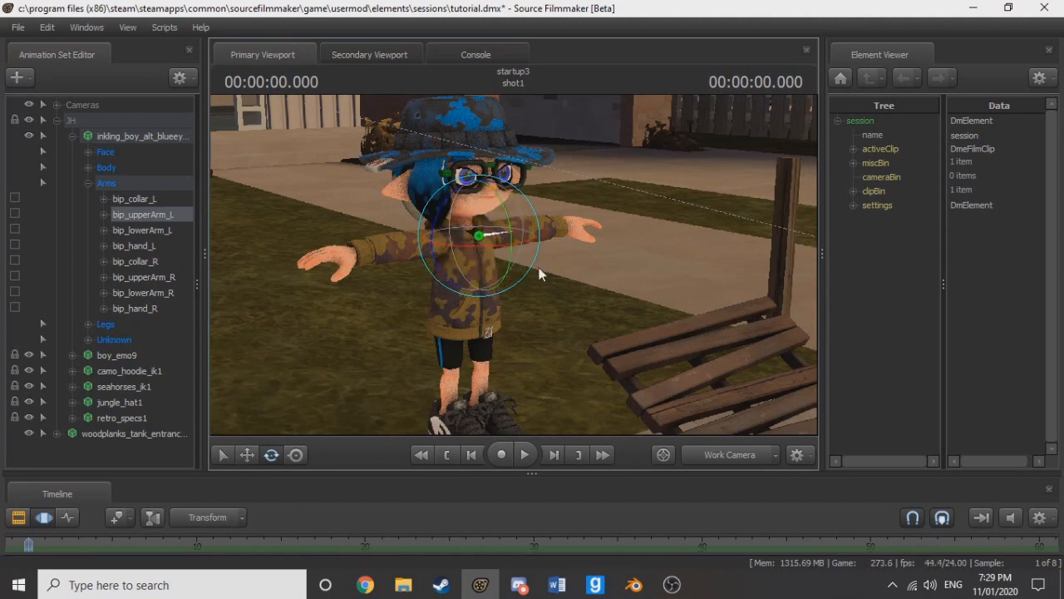
mouse_move(496, 237)
left_mouse_down()
mouse_move(532, 230)
mouse_move(463, 269)
mouse_move(497, 253)
left_mouse_up()
key("ctrl+z")
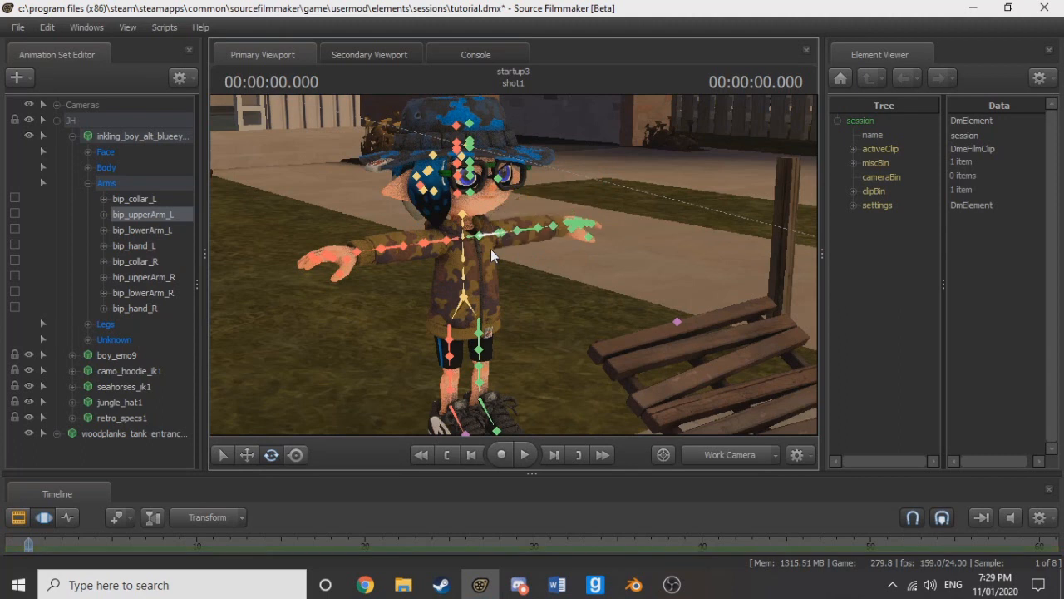
Step: Select the whole JH group and move the character over onto the wooden planks
left_click_drag(346, 313, 359, 281)
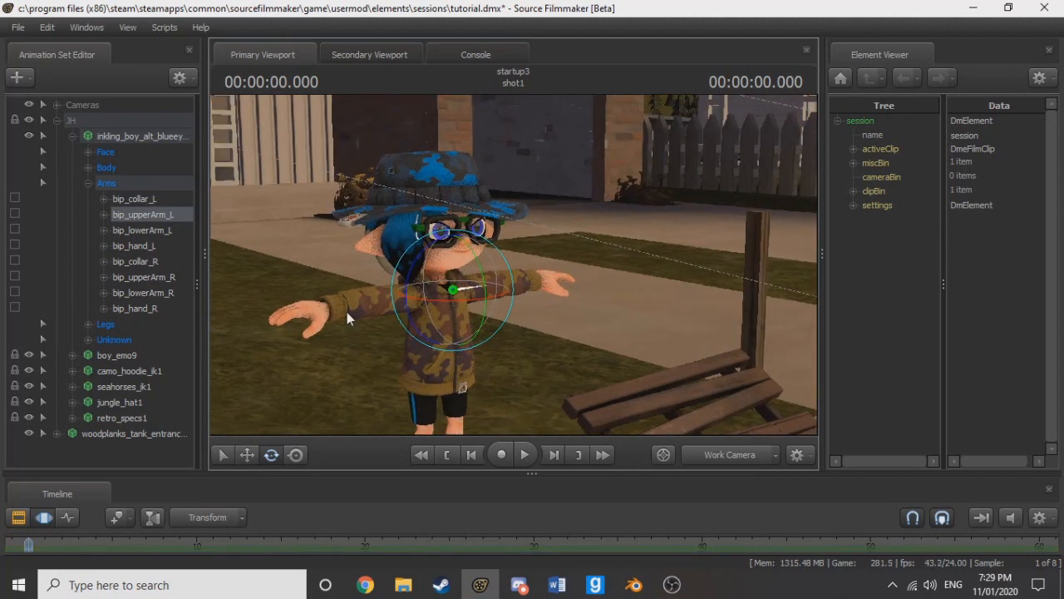
left_click(140, 124)
left_click_drag(401, 236, 472, 246)
key("s")
key("a")
key("w")
left_click_drag(453, 287, 472, 261)
key("w")
key("w")
key("a")
Step: Adjust the character's height on the planks, lowering it until the shoes sink between the boards
mouse_move(327, 316)
left_mouse_down()
mouse_move(391, 316)
mouse_move(334, 313)
left_mouse_up()
left_click_drag(393, 265, 416, 207)
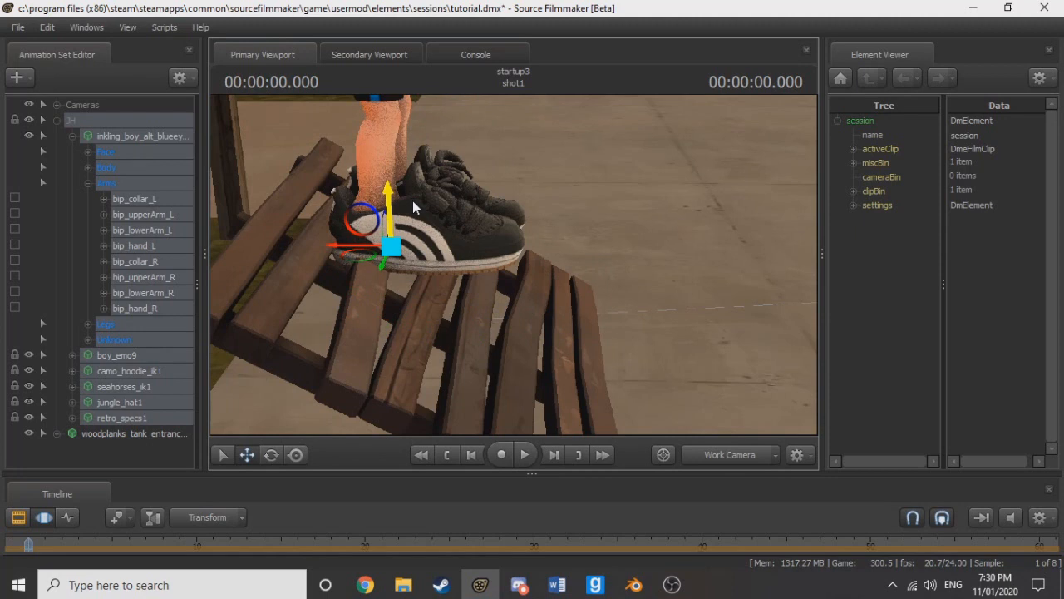
left_click_drag(413, 207, 405, 299)
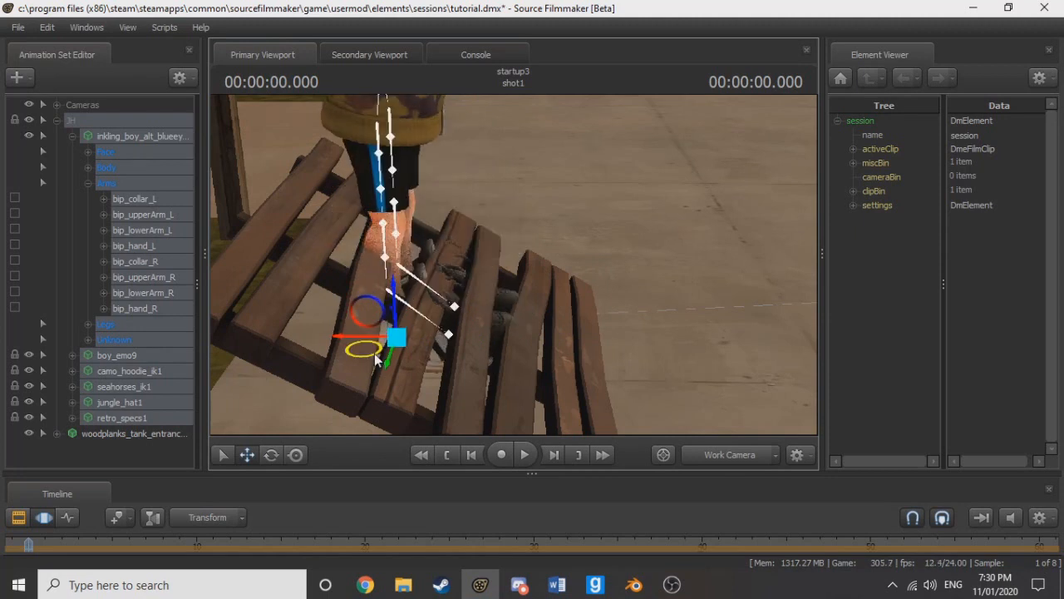
Step: Rotate the whole character so that it leans slightly over the planks
key("e")
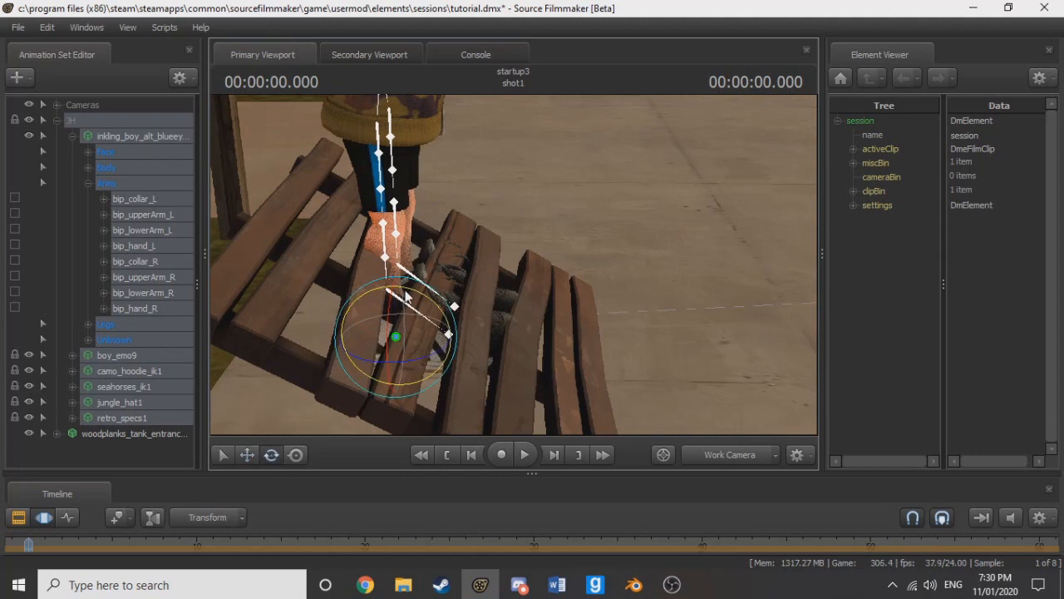
left_click_drag(407, 297, 414, 298)
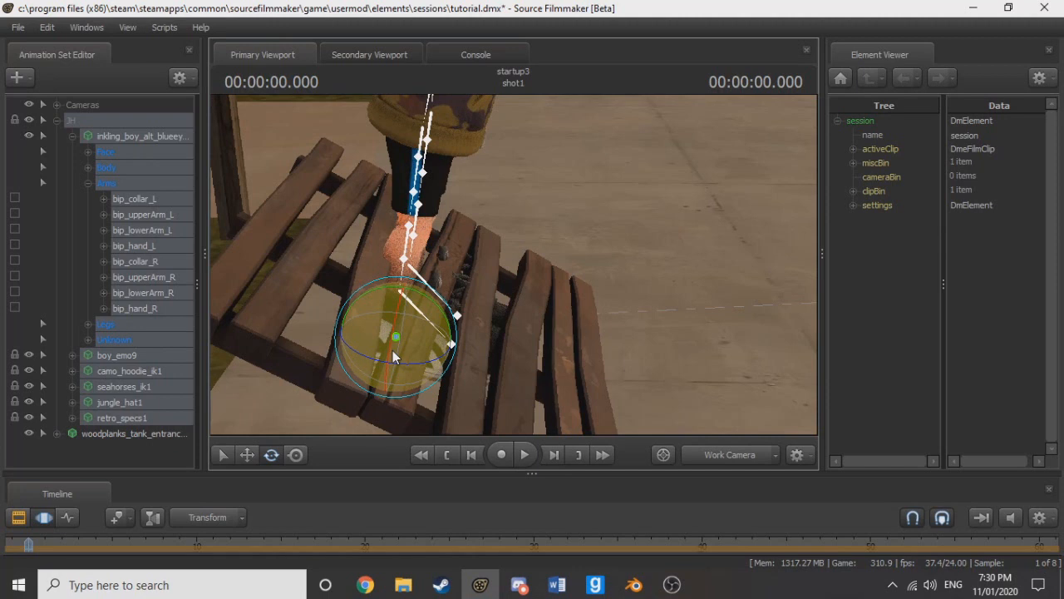
left_click_drag(394, 358, 396, 356)
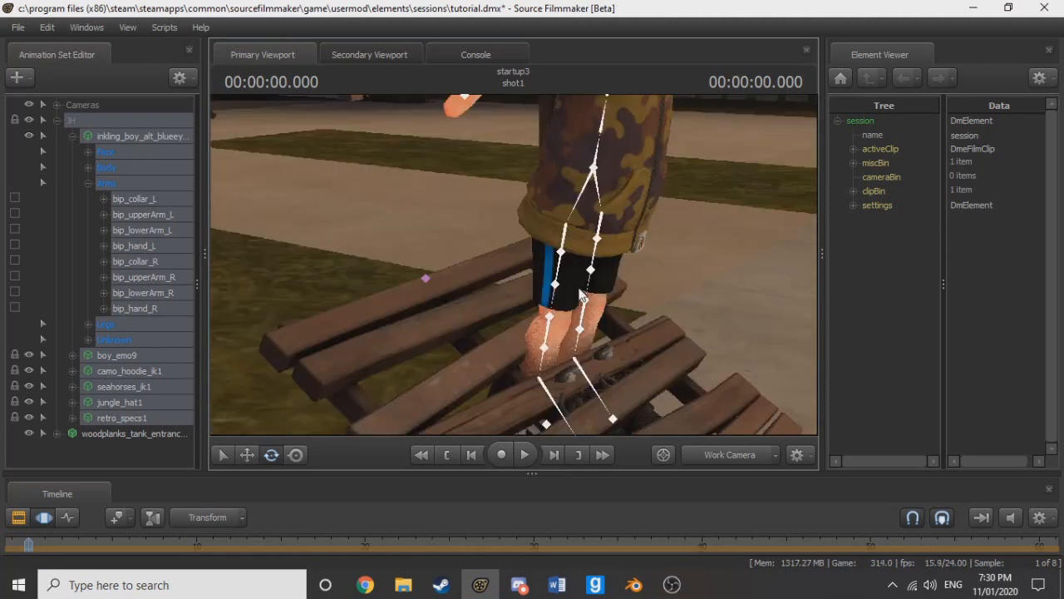
Step: Rotate the character's right hip bone (bip_hip_R) to swing the right leg forward and bring its shoe above the planks
left_click(568, 253)
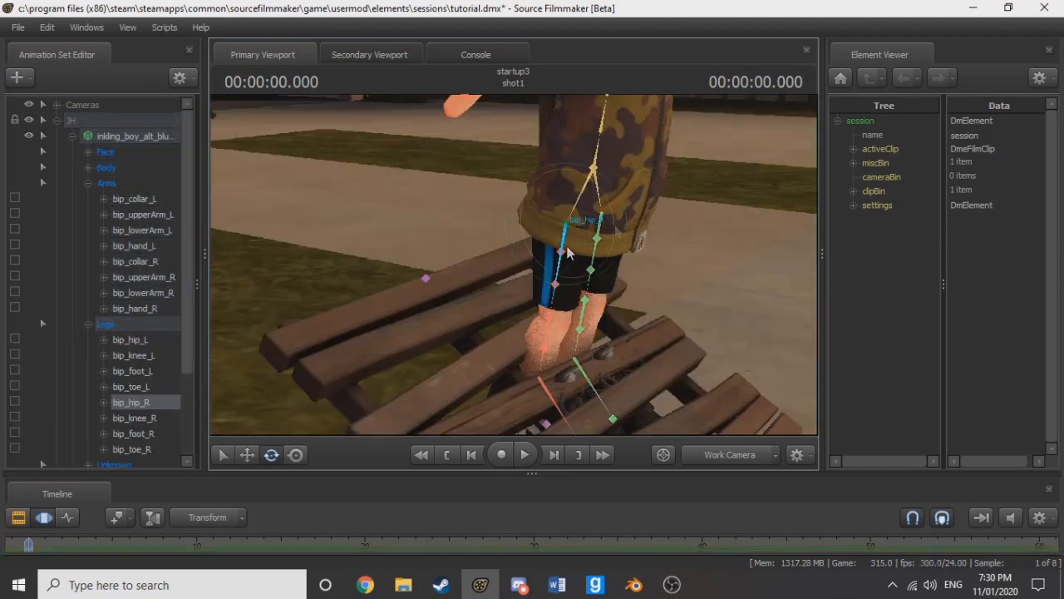
left_click_drag(621, 211, 553, 200)
key("ctrl+z")
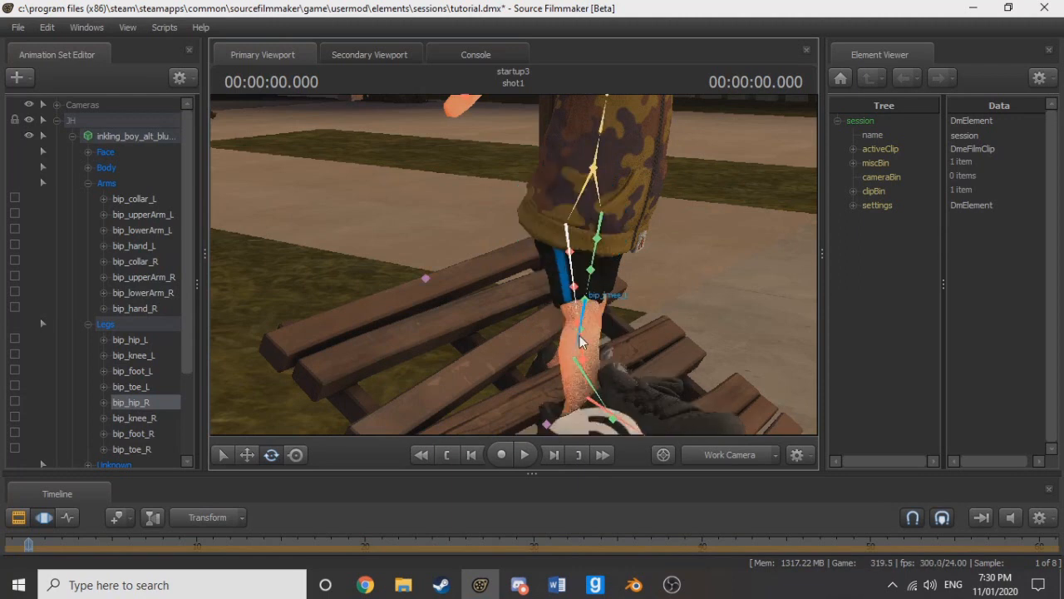
Step: Rotate the character's right knee bone (bip_knee_R) to bend the lower leg backward
left_click(655, 324, "ctrl")
key("s")
left_click_drag(546, 324, 546, 325)
key("d")
left_click(607, 329)
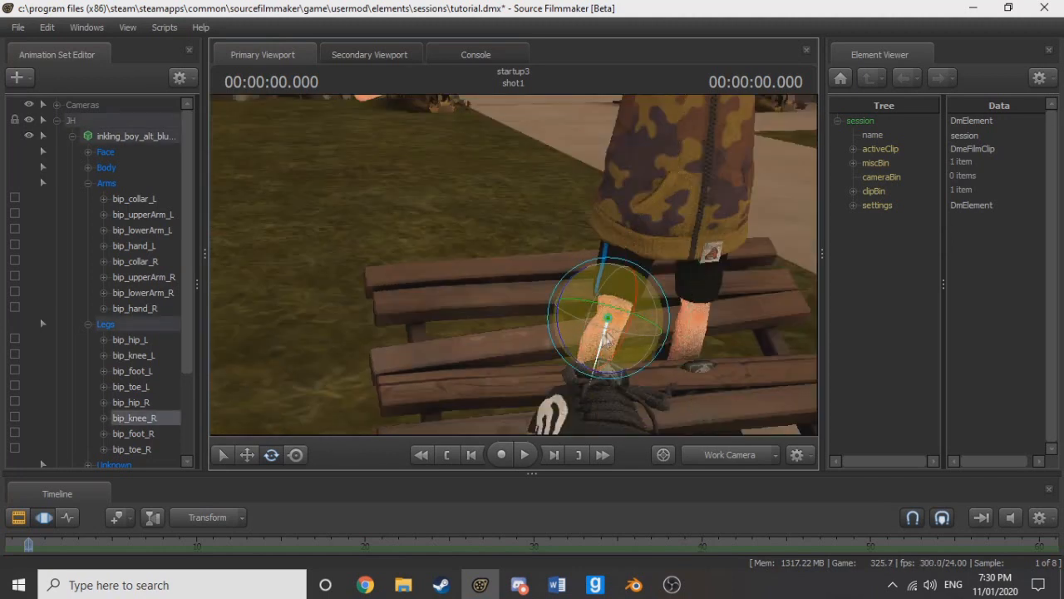
left_click_drag(636, 330, 565, 408)
left_click_drag(565, 407, 563, 407)
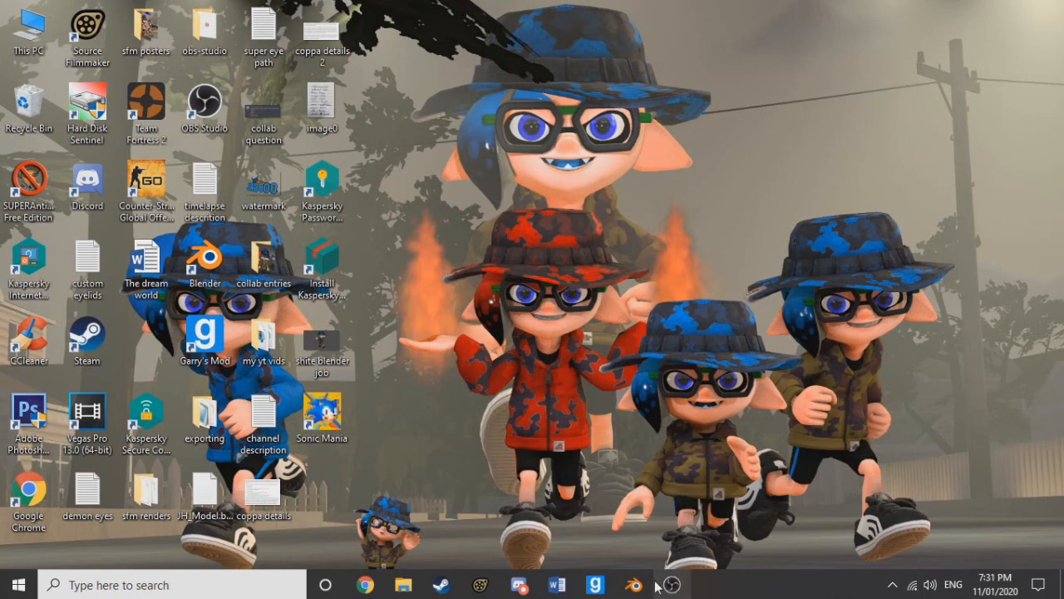
Step: Switch back to Source Filmmaker and apply the rig_inkling_ik rig to the inkling boy model
left_click(480, 585)
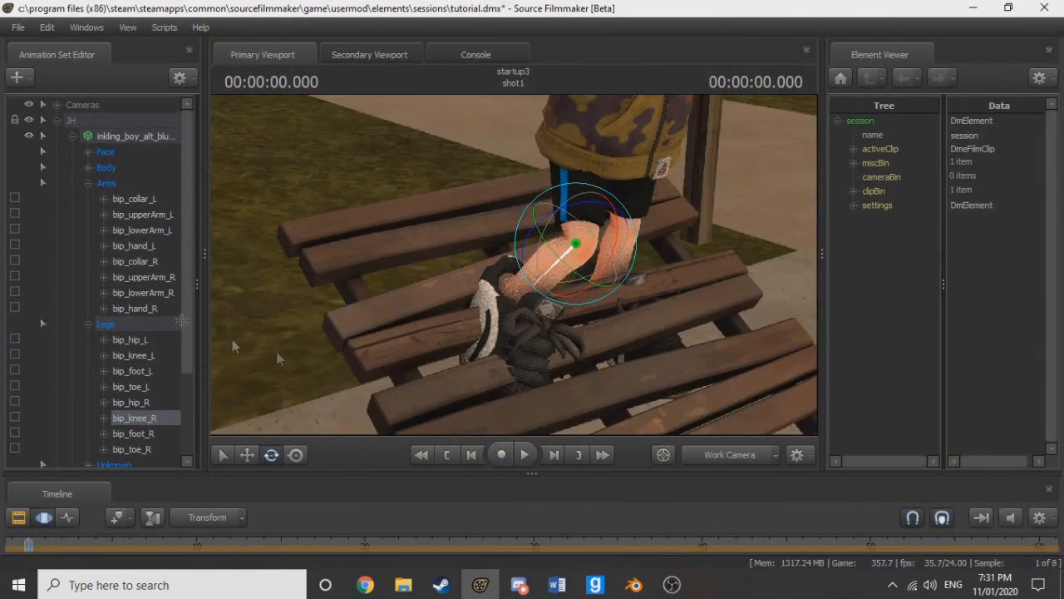
left_click(138, 137)
right_click(138, 137)
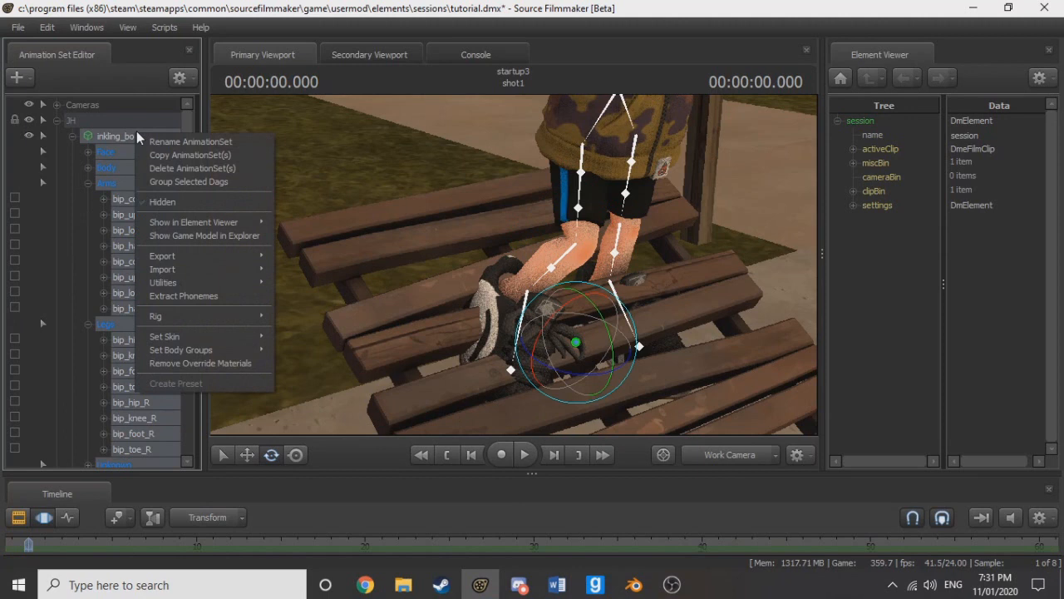
mouse_move(219, 324)
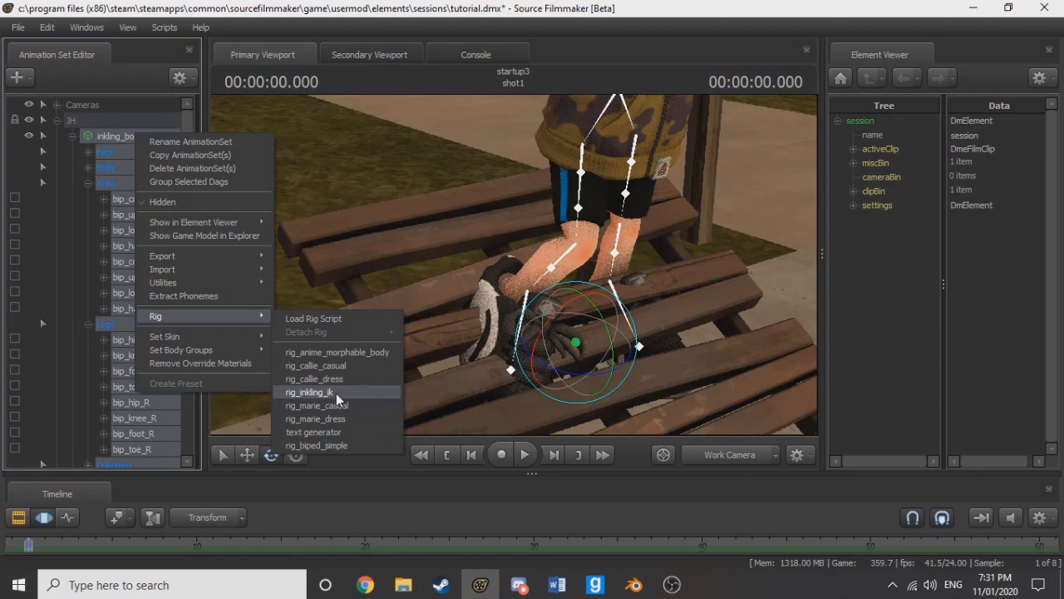
left_click(335, 394)
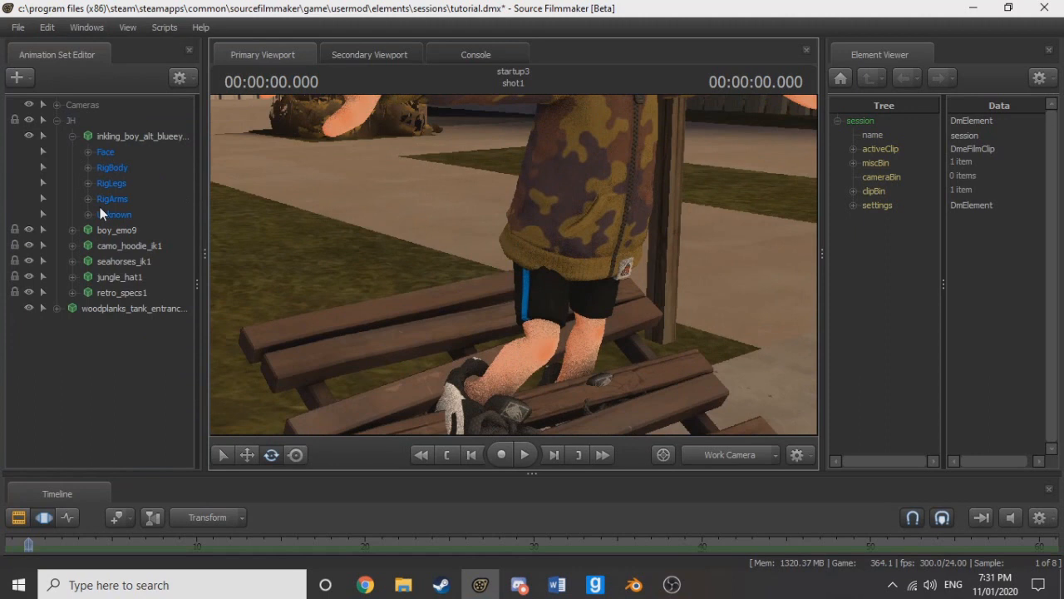
Step: Select the rigged inkling boy model and examine its rig control points from the head down to the feet
left_click(100, 135)
left_click_drag(479, 306, 479, 245)
key("s")
key("ctrl")
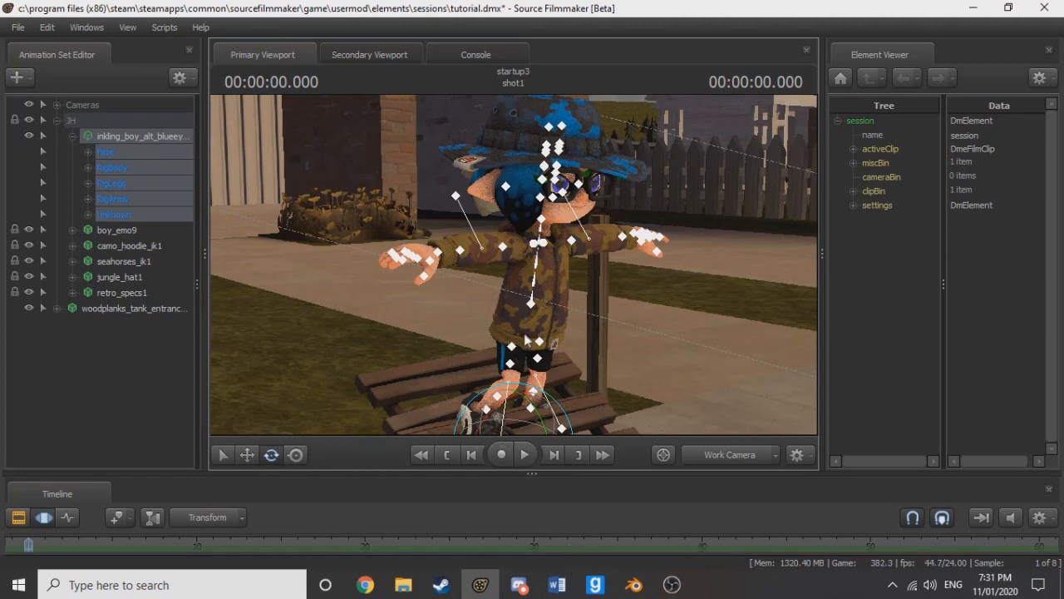
key("w")
left_click_drag(436, 358, 470, 357)
key("s")
key("w")
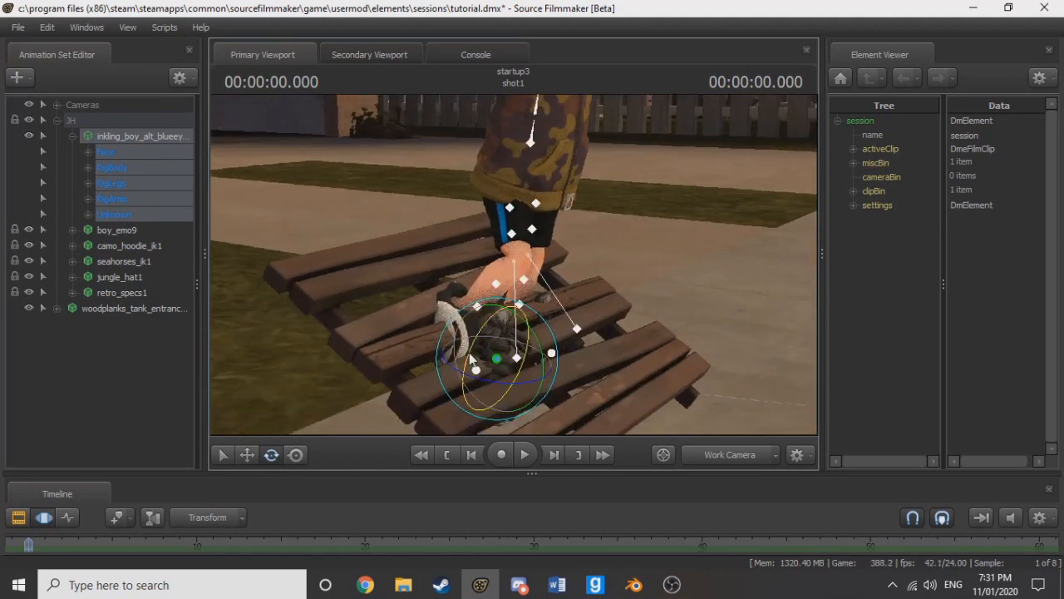
Step: Expand the LeftLeg and RightLeg controls inside the RigLegs group
left_click(89, 183)
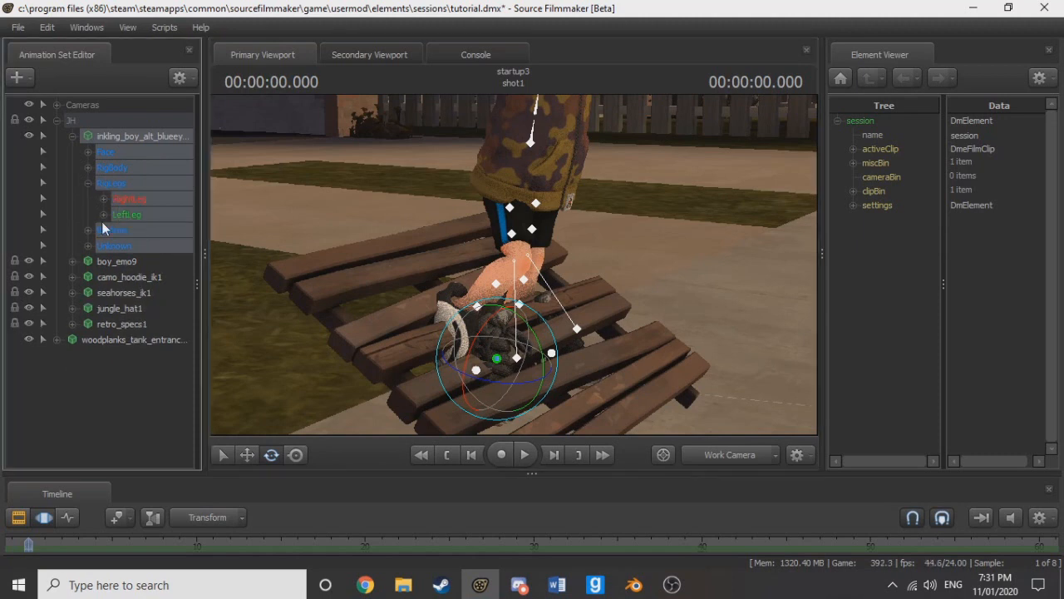
left_click(102, 215)
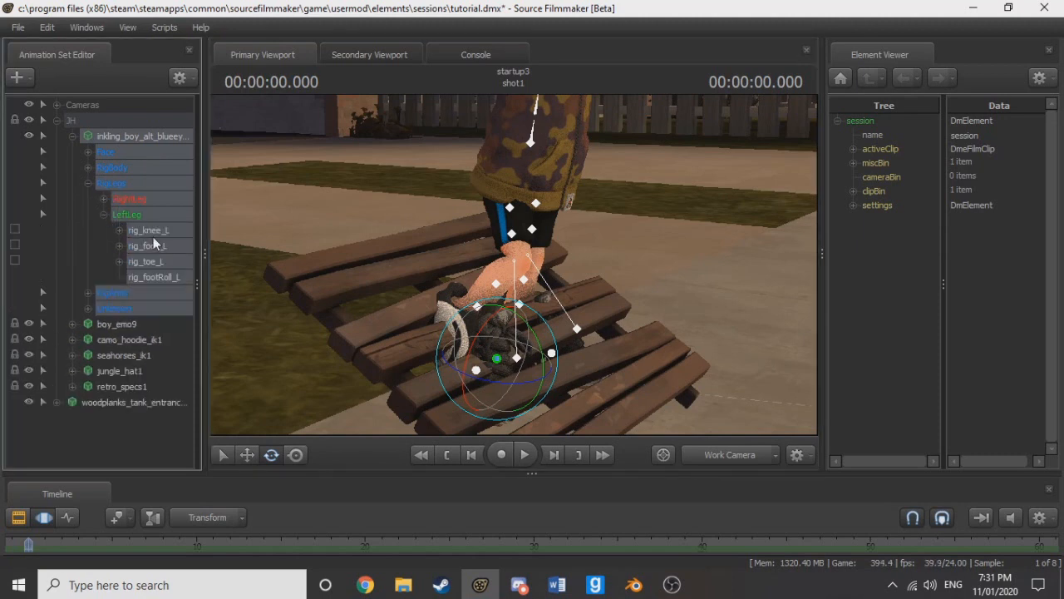
left_click(153, 243)
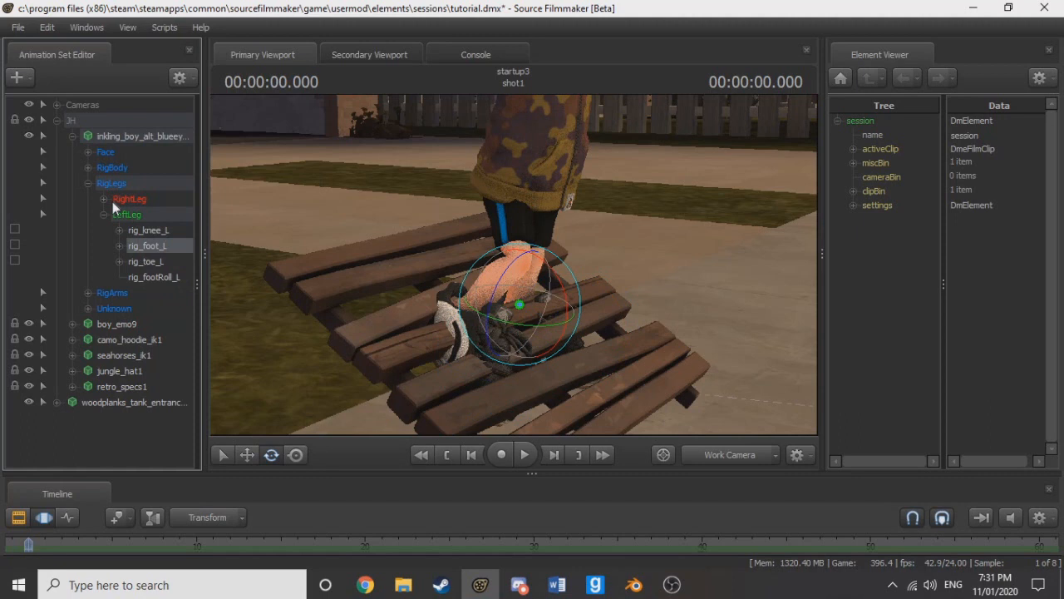
left_click(103, 200)
Step: Move the right foot control (rig_foot_R) up so the shoe comes out of the planks
left_click(148, 231)
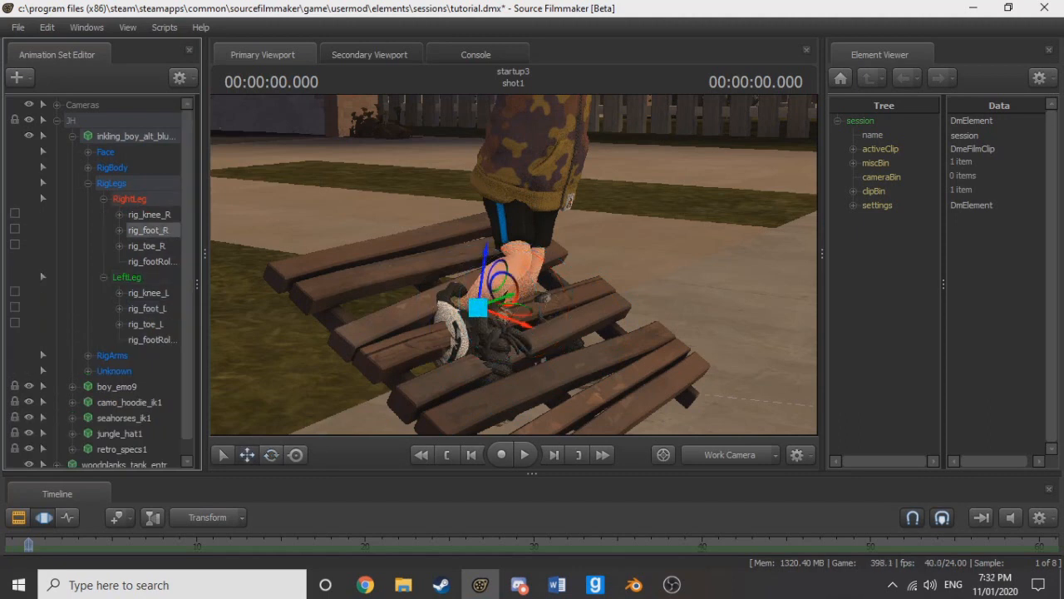
key("w")
left_click_drag(514, 265, 624, 341)
key("w")
mouse_move(514, 265)
left_mouse_down()
mouse_move(467, 243)
mouse_move(513, 271)
left_mouse_up()
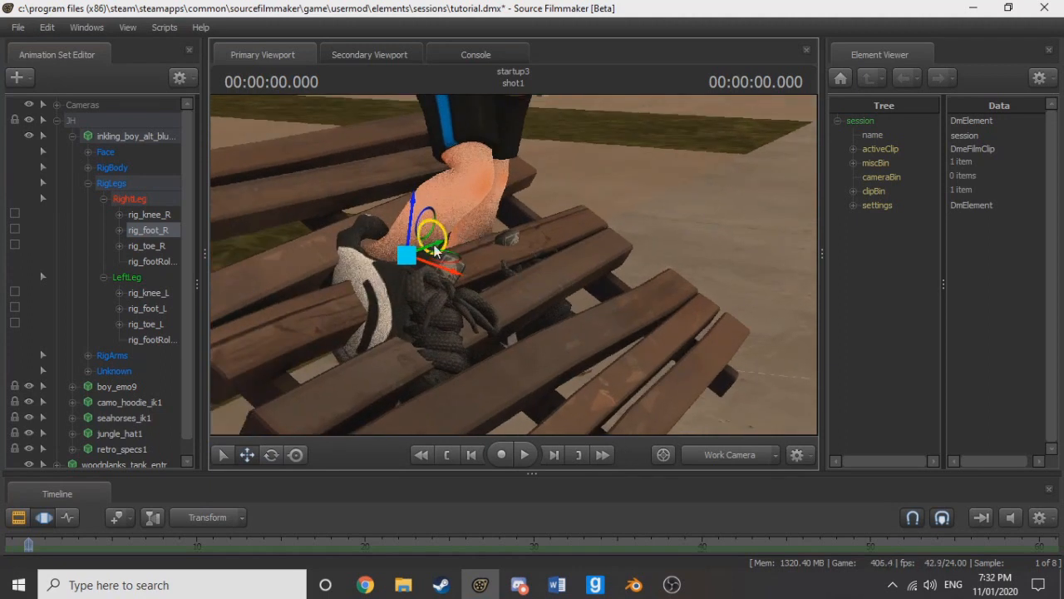
left_click_drag(437, 251, 461, 216)
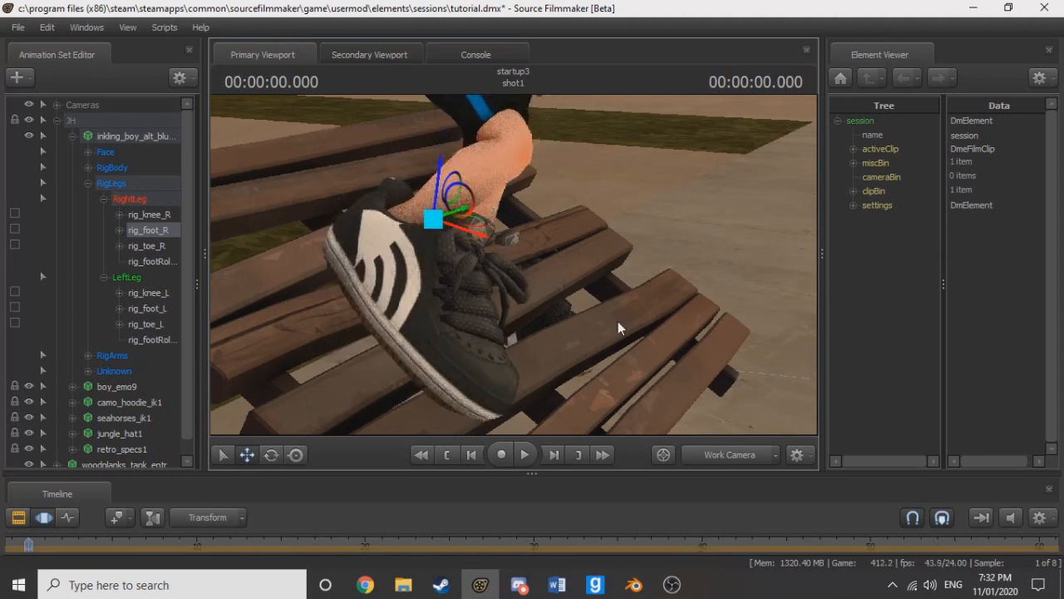
Step: Rotate the right foot control (rig_foot_R) to adjust the shoe's angle on the planks
key("e")
left_click_drag(426, 181, 427, 240)
left_click_drag(539, 317, 640, 228)
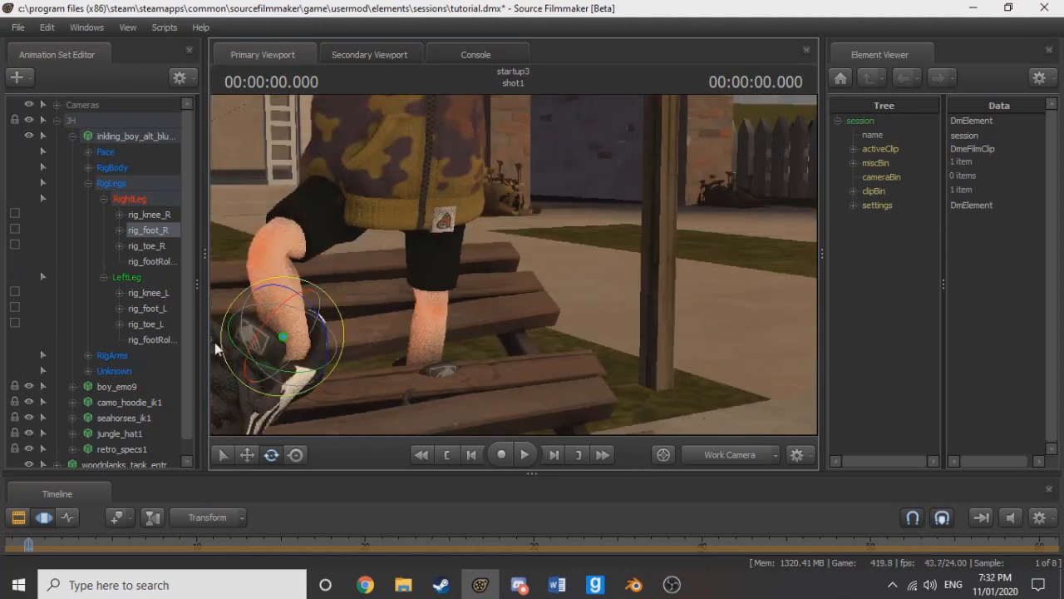
Step: Move the left foot control (rig_foot_L) up so the left shoe comes out from between the boards
left_click(163, 309)
key("w")
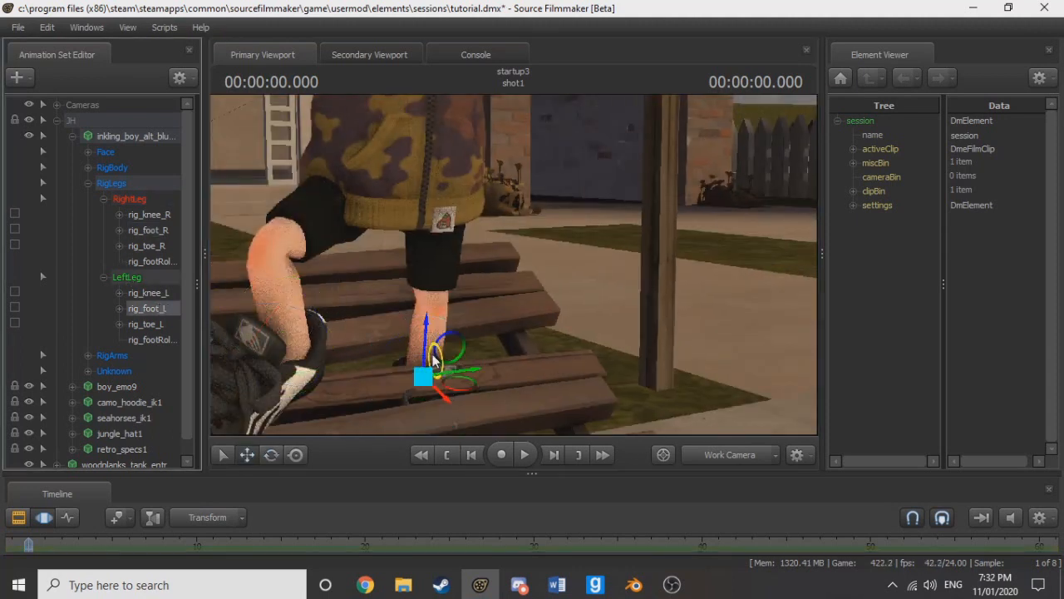
left_click_drag(439, 337, 450, 287)
left_click_drag(514, 264, 374, 264)
left_click_drag(634, 249, 633, 280)
Step: Rotate the left foot control (rig_foot_L) to tilt the shoe along the planks, and move the foot forward
key("e")
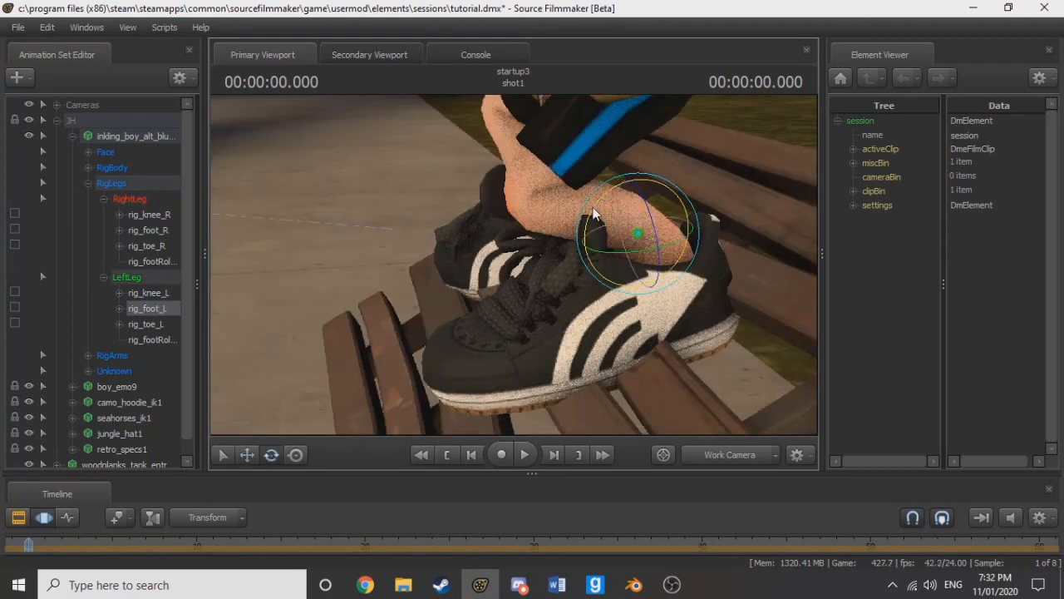
left_click_drag(604, 202, 587, 218)
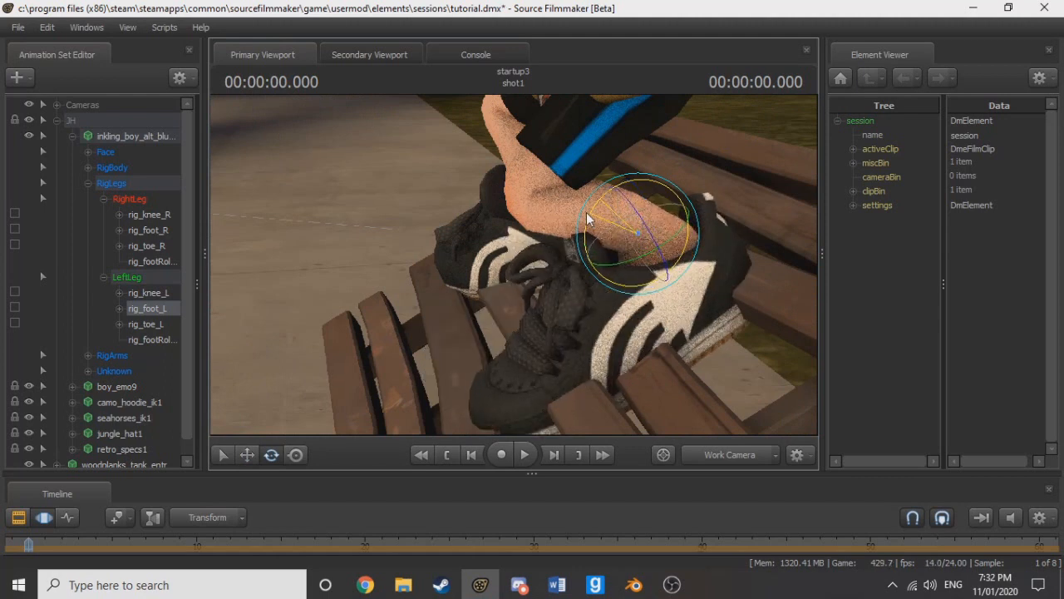
key("w")
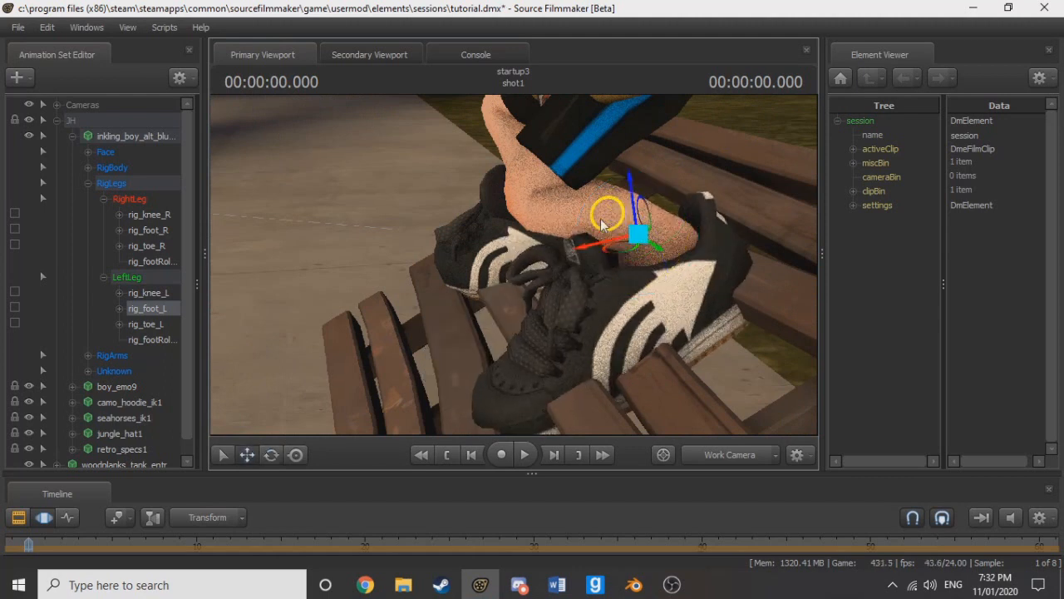
left_click_drag(604, 220, 569, 196)
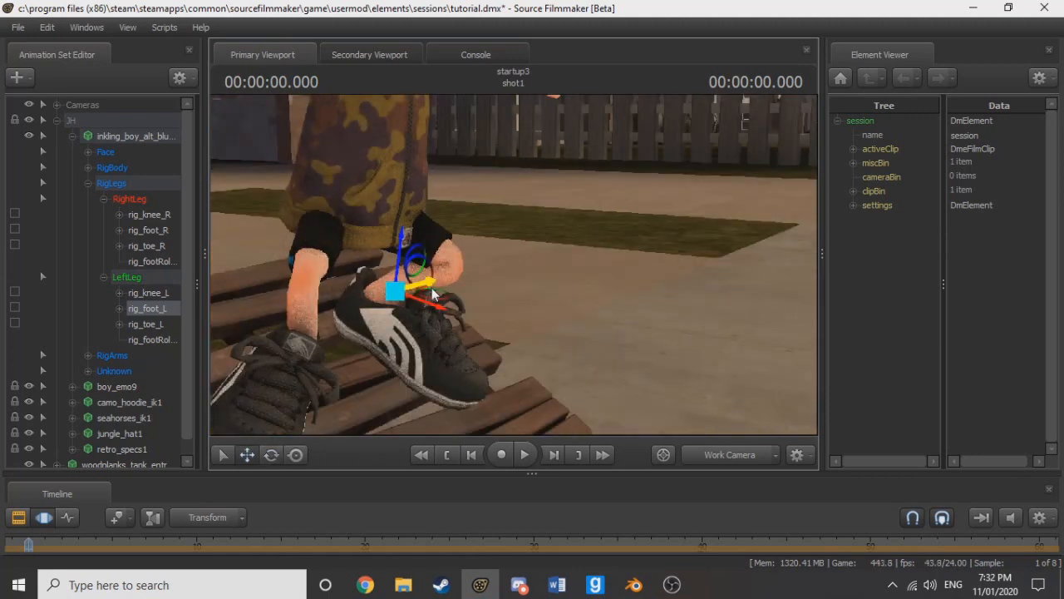
left_click_drag(432, 293, 480, 319)
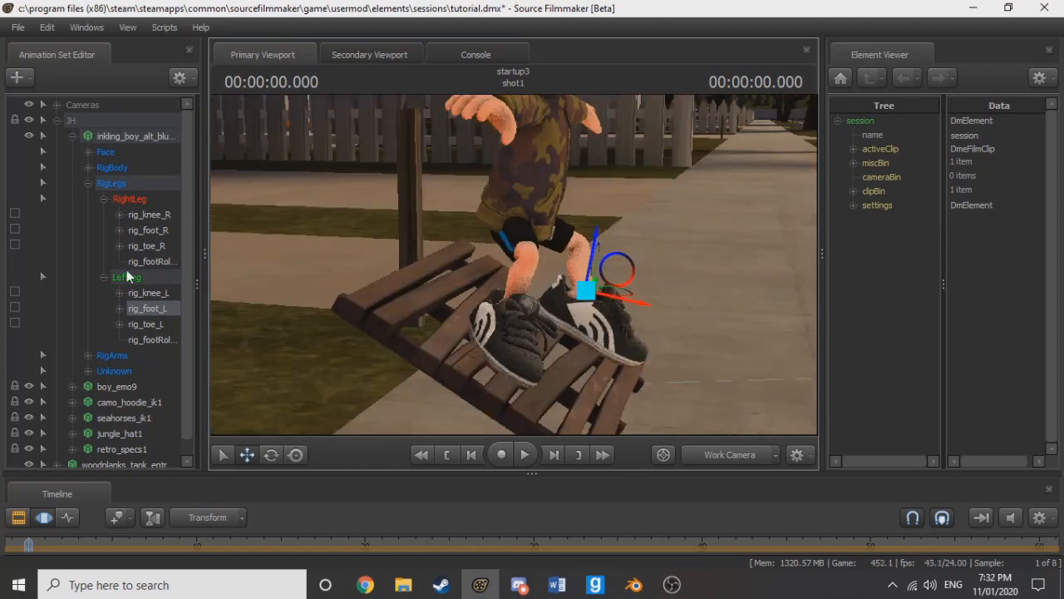
Step: Select the whole inkling boy model and move it down toward the lower end of the planks
left_click(135, 136)
left_click(470, 353)
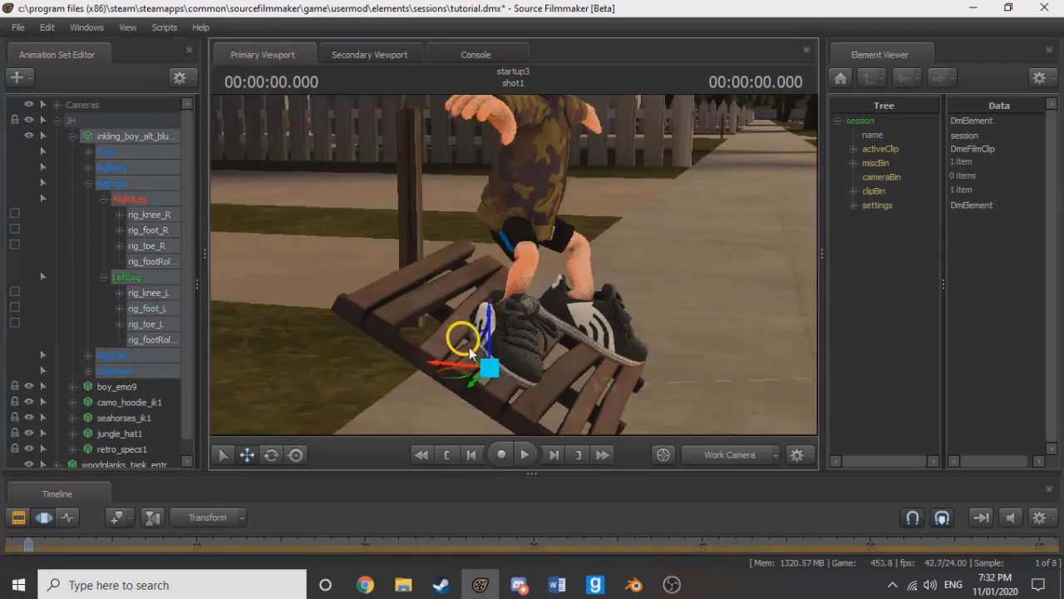
left_click_drag(470, 352, 517, 387)
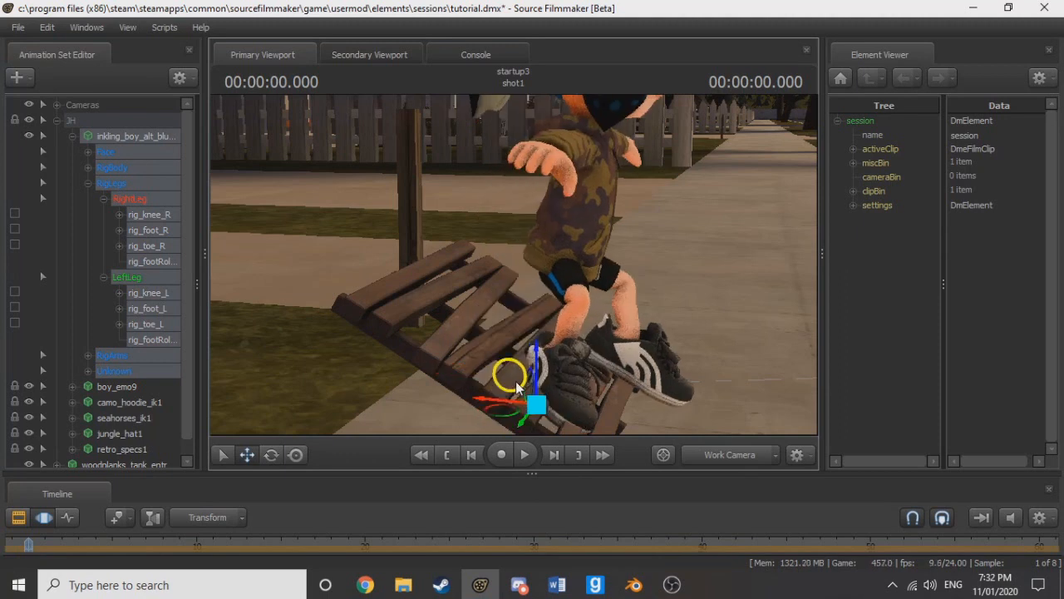
left_click_drag(517, 387, 525, 384)
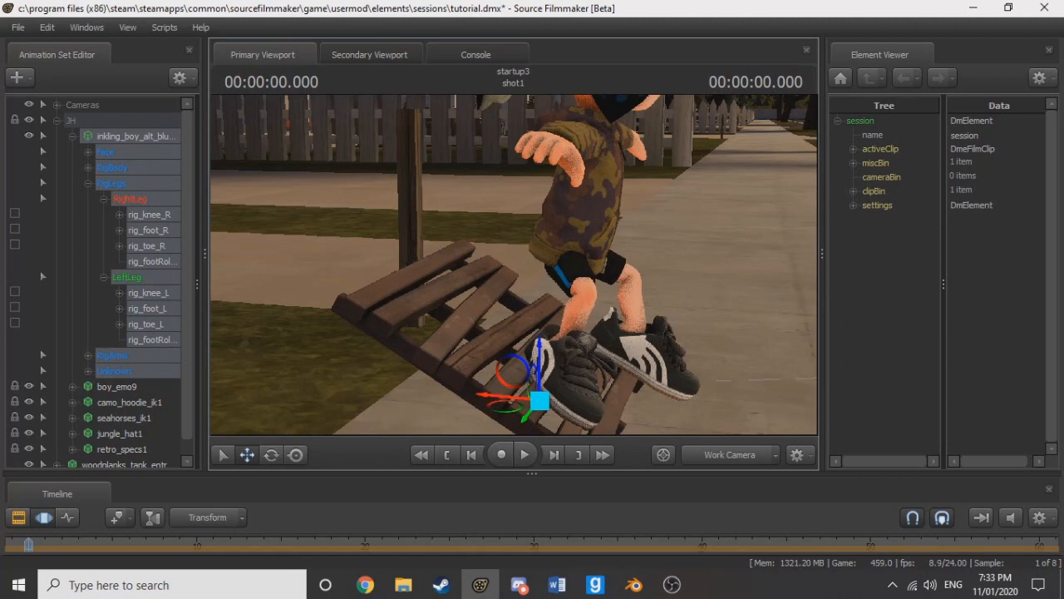
Step: Lower the left foot (rig_foot_L) slightly and fine-tune the height of the right foot (rig_foot_R) against the boards
left_click_drag(514, 264, 513, 241)
key("w")
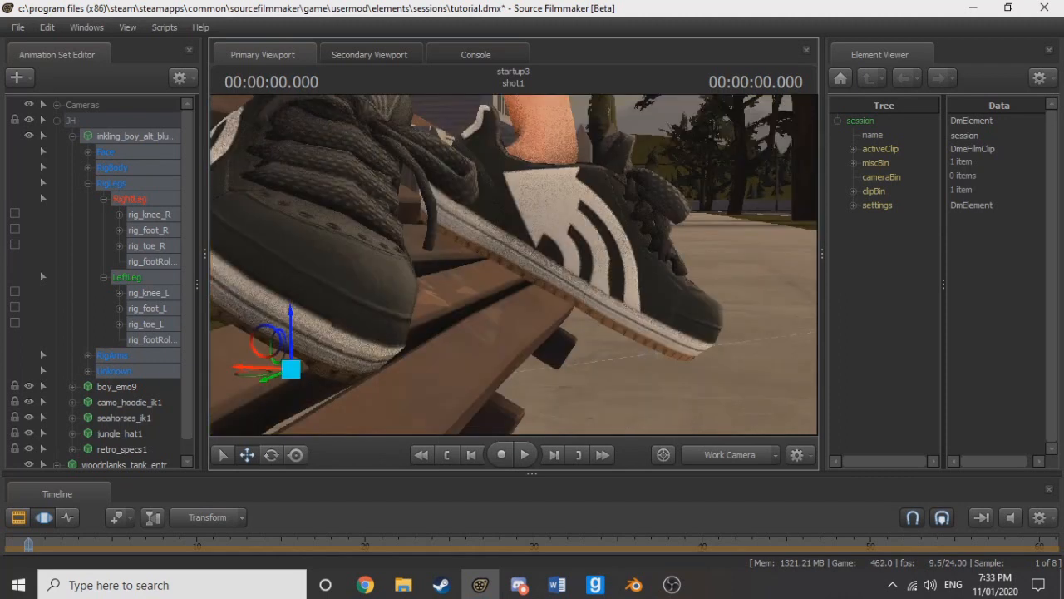
left_click_drag(514, 264, 514, 241)
key("s")
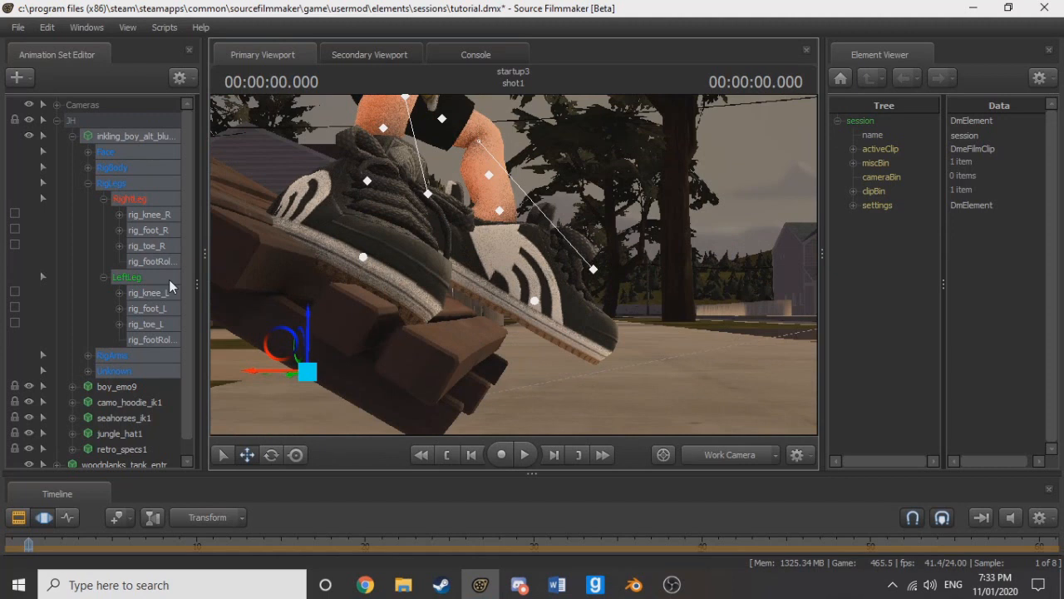
left_click(147, 308)
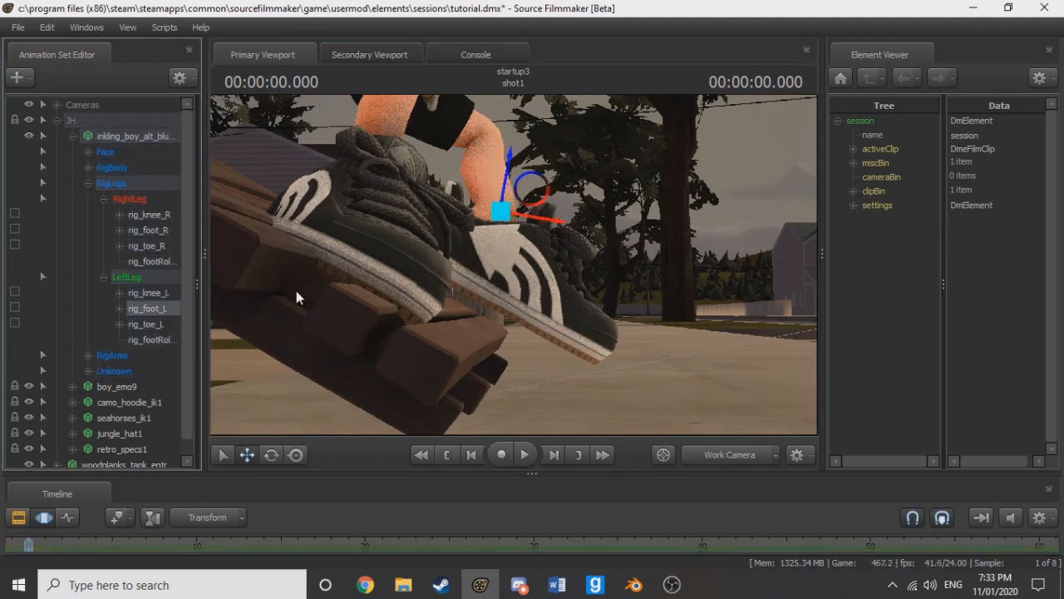
left_click(148, 231)
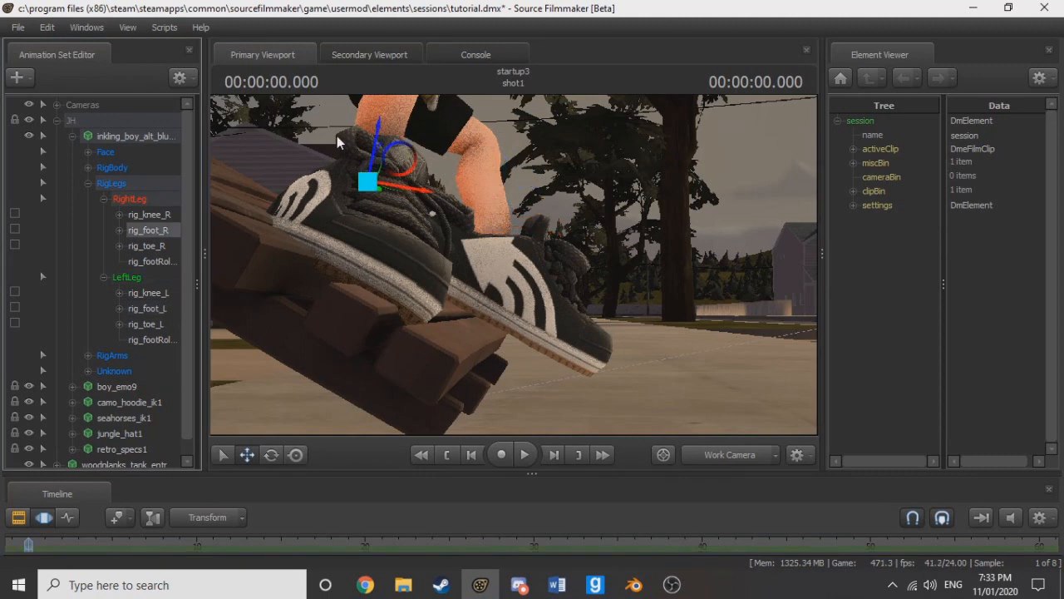
left_click(376, 139)
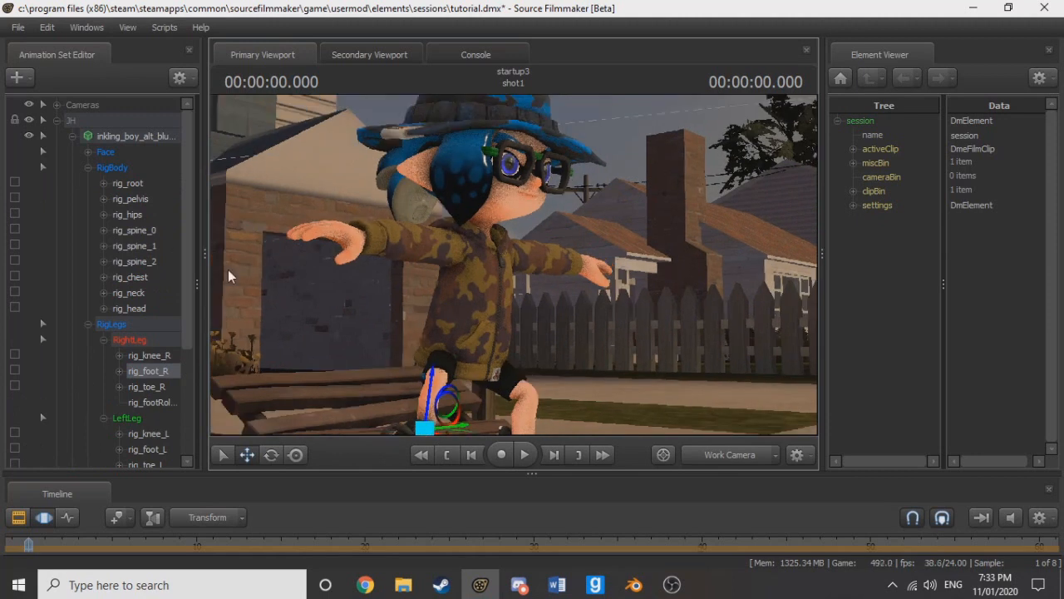
Step: Rotate the rig_pelvis and rig_hips controls to lean the character's body backward
left_click(133, 214)
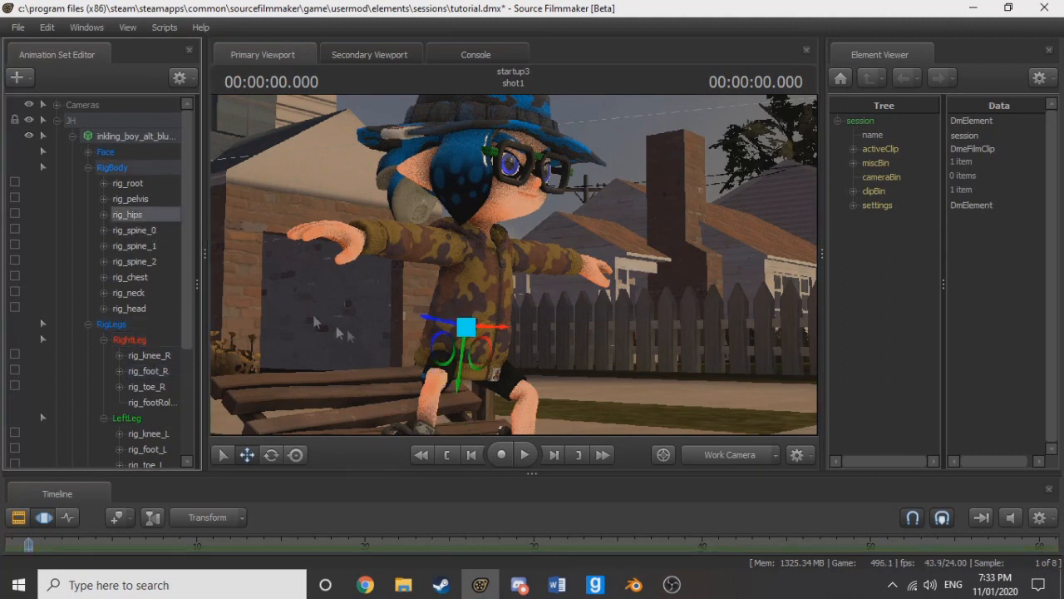
key("e")
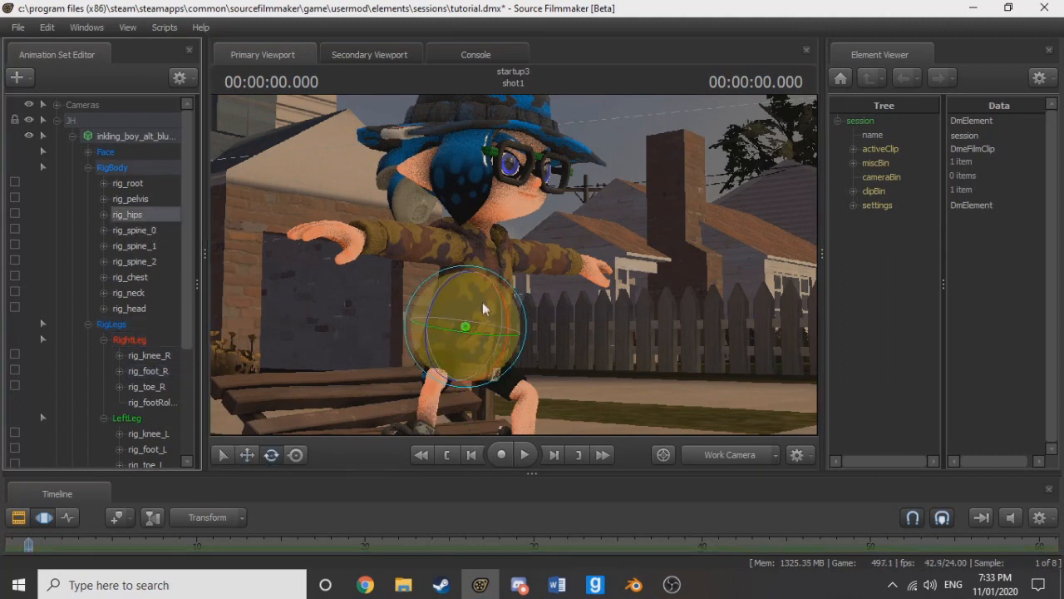
left_click(140, 199)
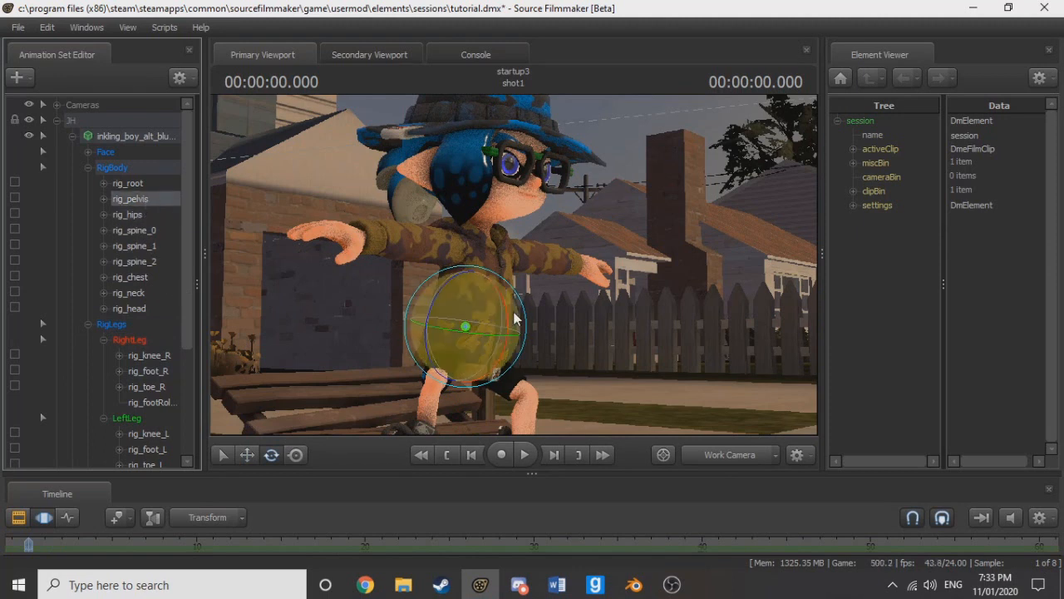
left_click_drag(507, 318, 508, 300)
left_click(130, 216)
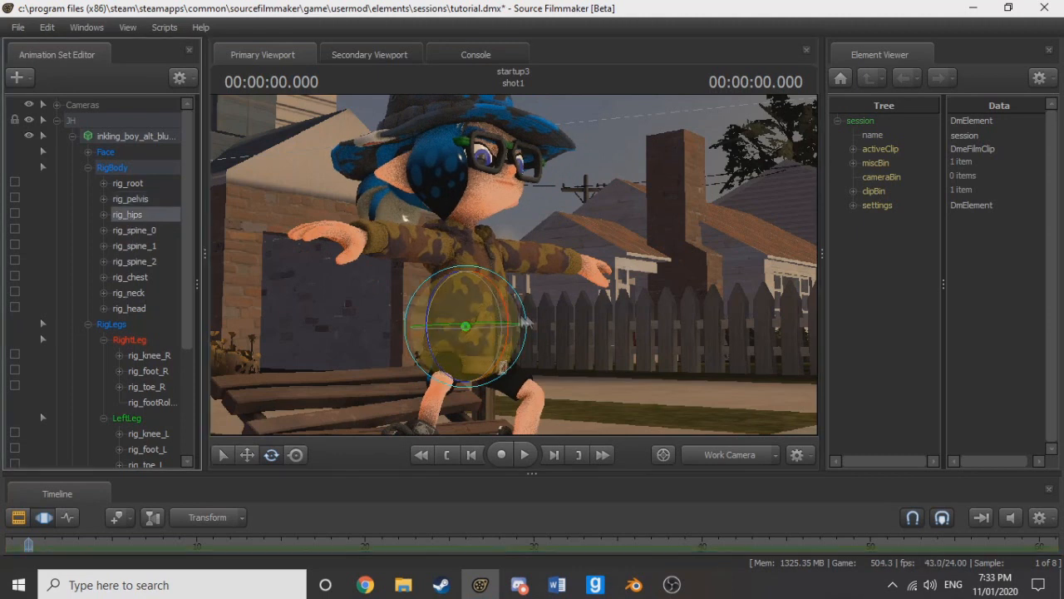
left_click_drag(509, 326, 509, 285)
Step: Rotate the rig_spine_1 and rig_spine_2 controls to lean the character's torso further back
left_click(133, 246)
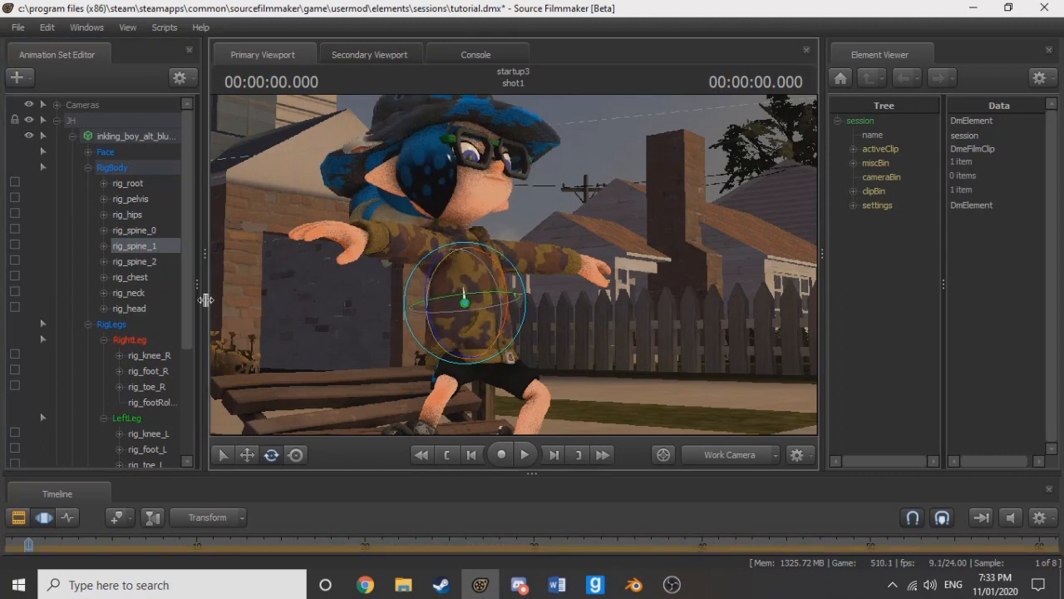
left_click(154, 262)
left_click_drag(506, 296, 500, 274)
Step: Rotate rig_chest to tilt the upper chest forward, and adjust the tilt of rig_head
left_click(160, 276)
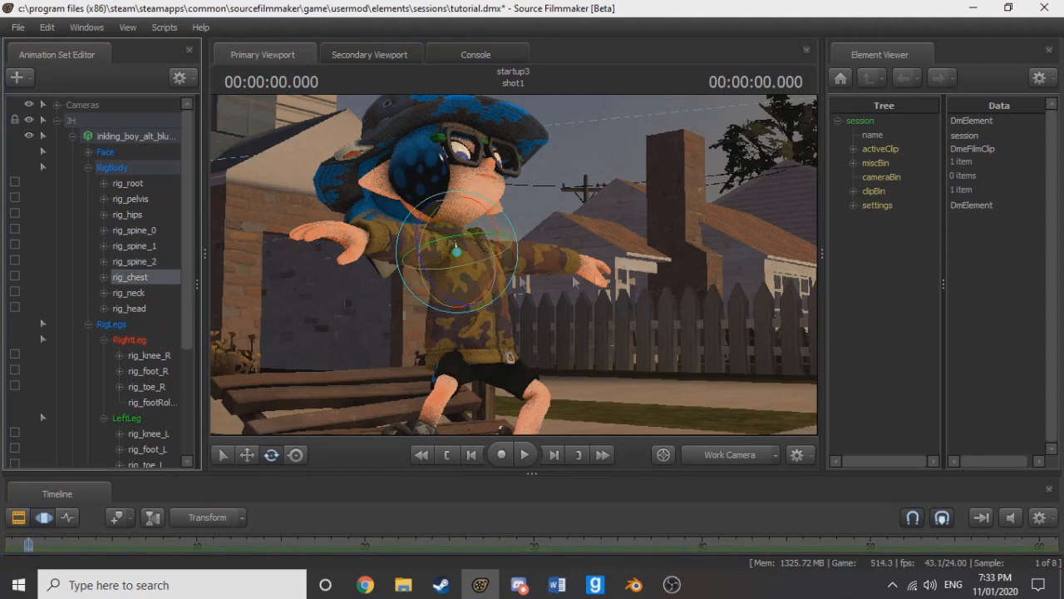
left_click_drag(507, 225, 555, 304)
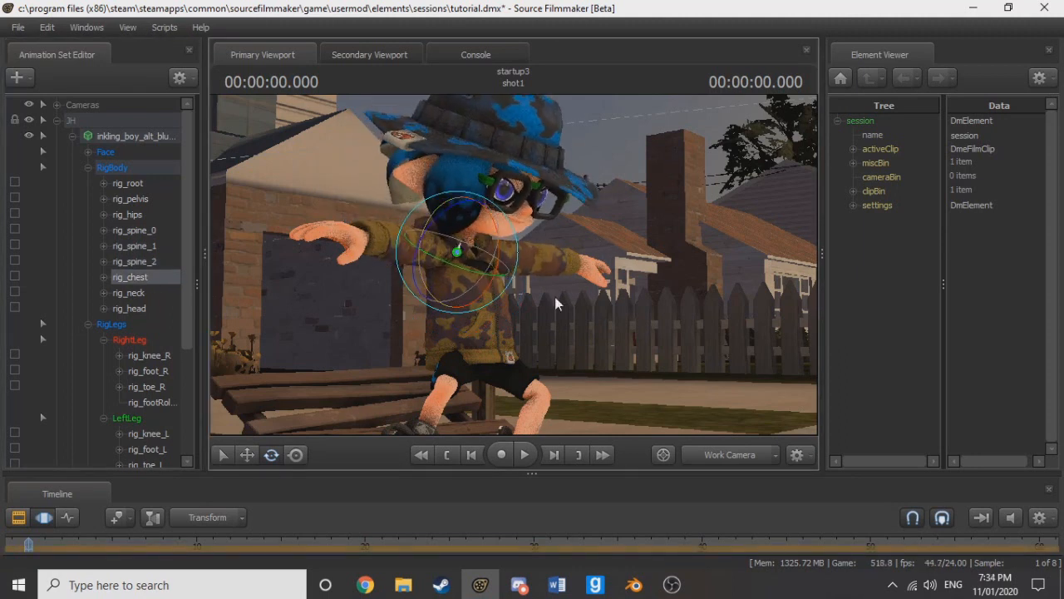
left_click(139, 310)
mouse_move(498, 223)
left_mouse_down()
mouse_move(513, 214)
mouse_move(513, 229)
left_mouse_up()
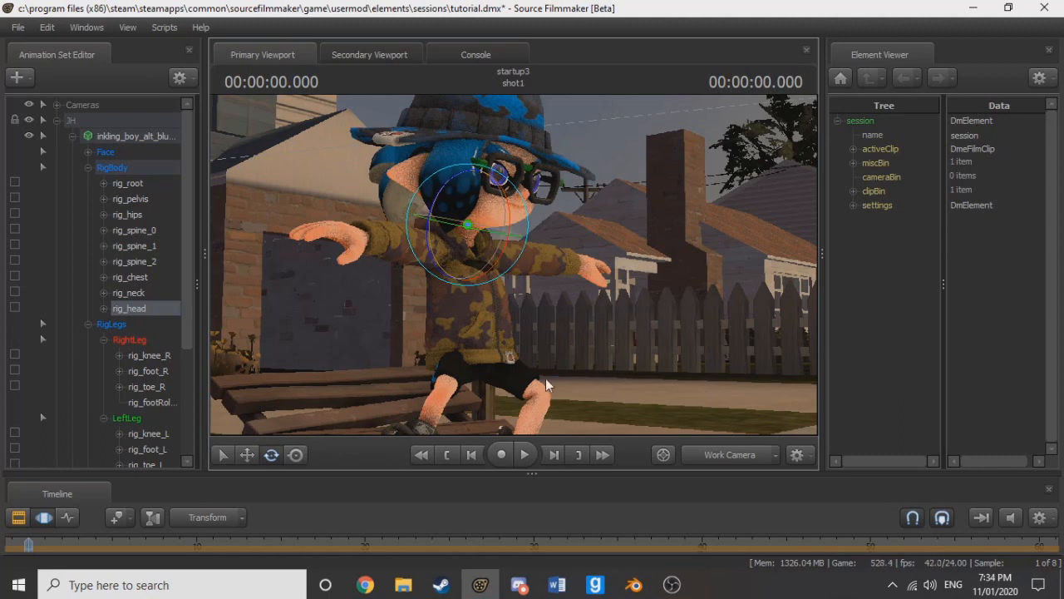
Step: Rotate the woodplanks model slightly and move it up against the soles of the character's shoes
left_click_drag(588, 379, 588, 441)
scroll(117, 219, "down", 3)
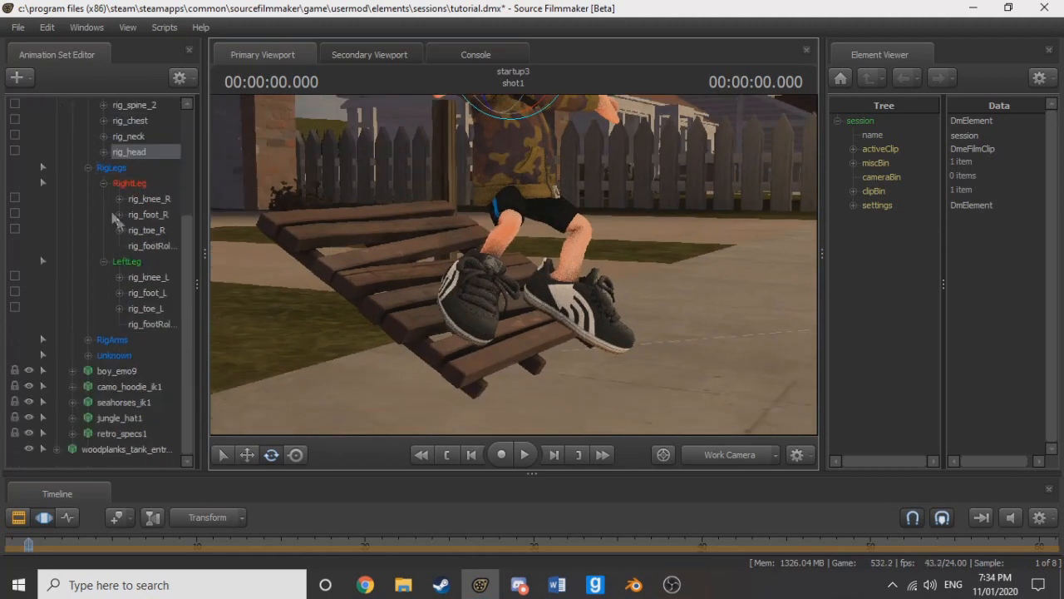
left_click(150, 449)
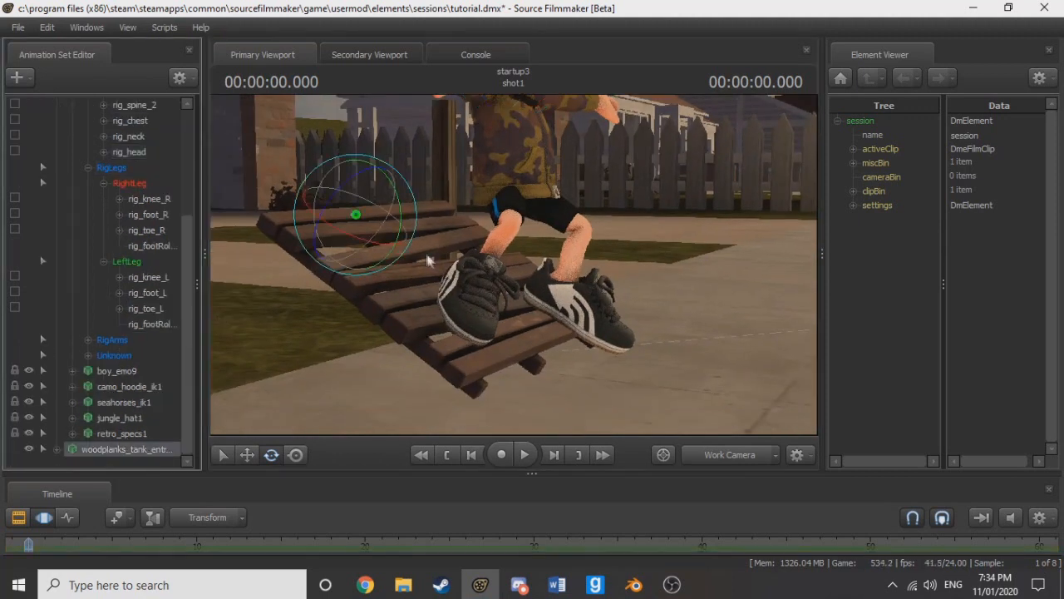
left_click_drag(404, 230, 404, 238)
key("w")
mouse_move(339, 201)
left_mouse_down()
mouse_move(353, 190)
mouse_move(329, 202)
left_mouse_up()
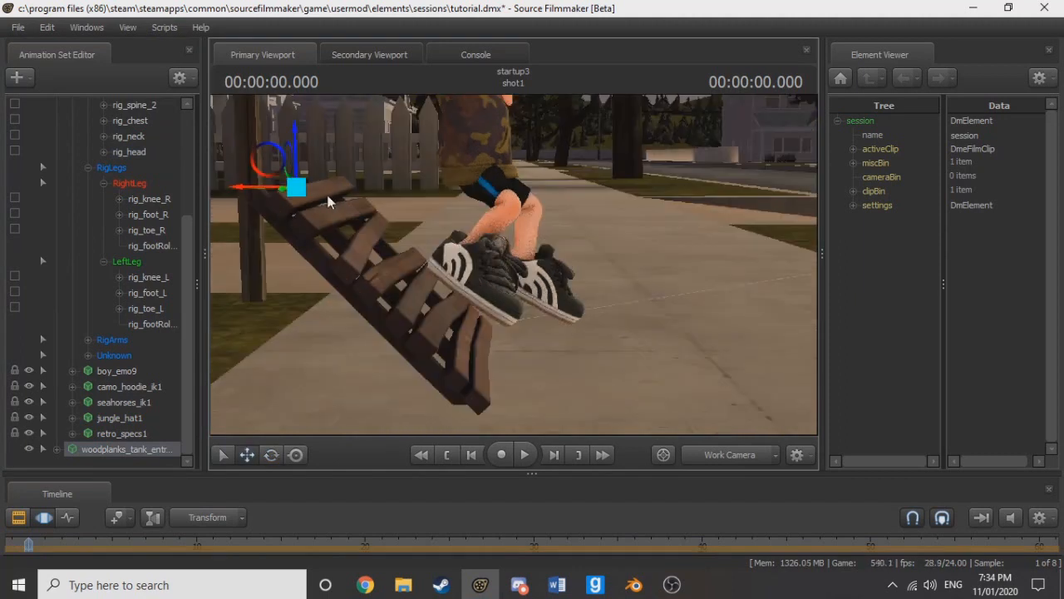
left_click_drag(266, 167, 292, 143)
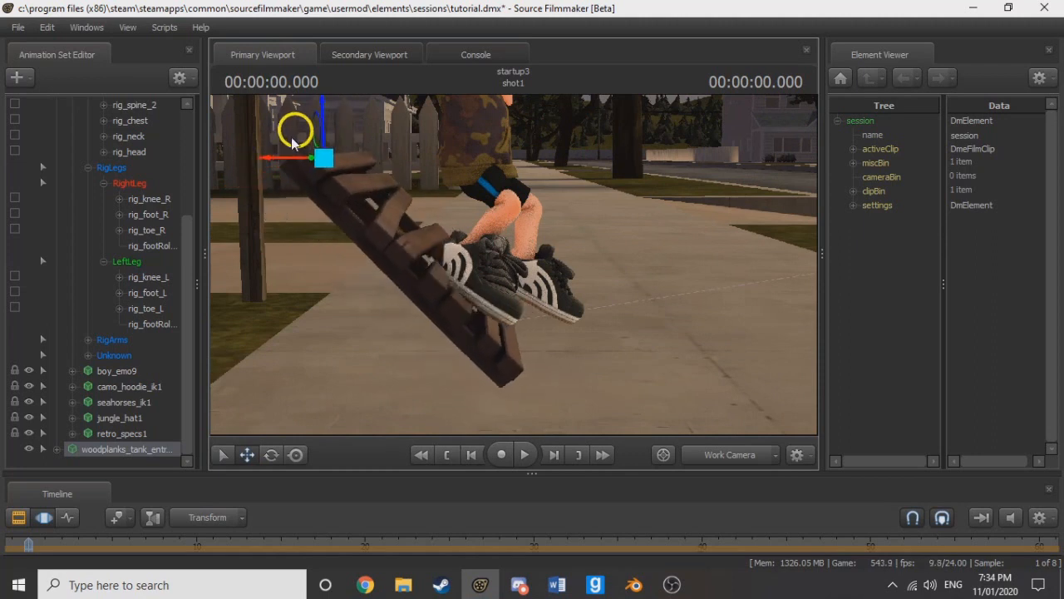
Step: Adjust the wooden planks model's rootTransform_scale value and check how the boards fit under the shoes
key("e")
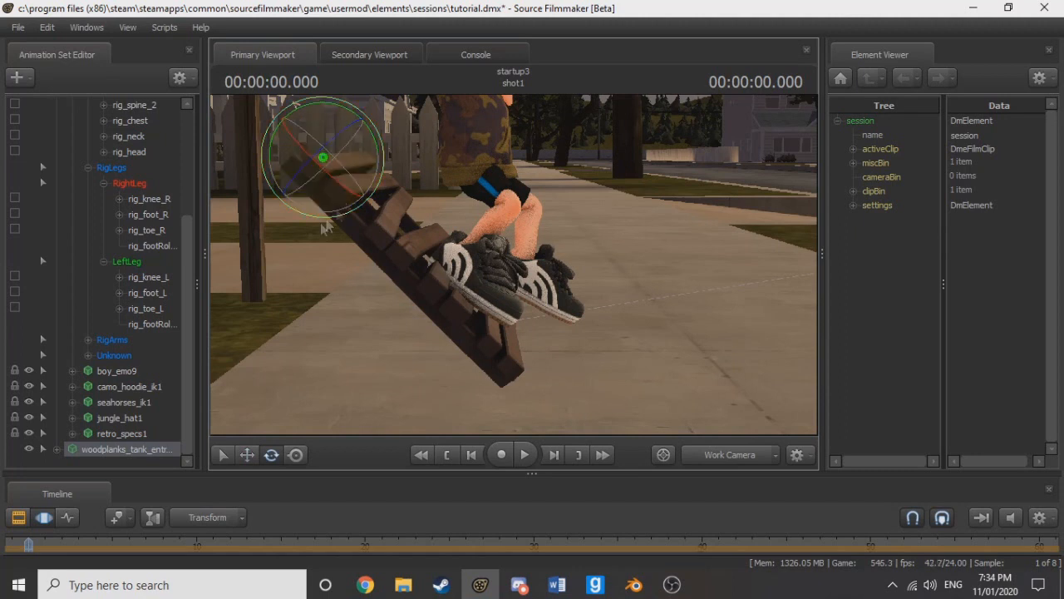
left_click_drag(199, 424, 138, 418)
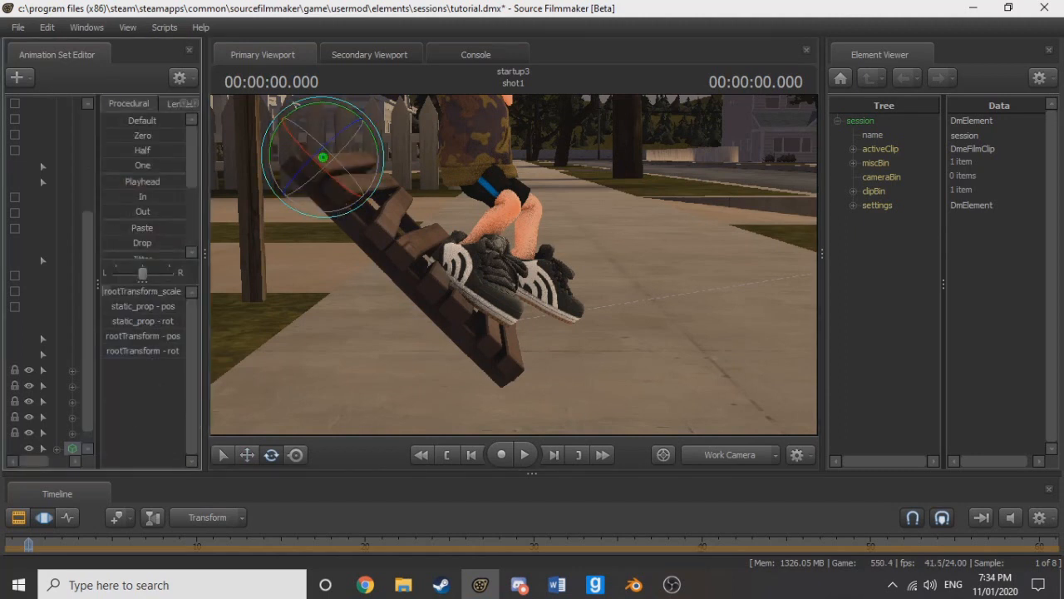
mouse_move(143, 291)
left_mouse_down()
mouse_move(193, 291)
mouse_move(131, 291)
left_mouse_up()
key("Return")
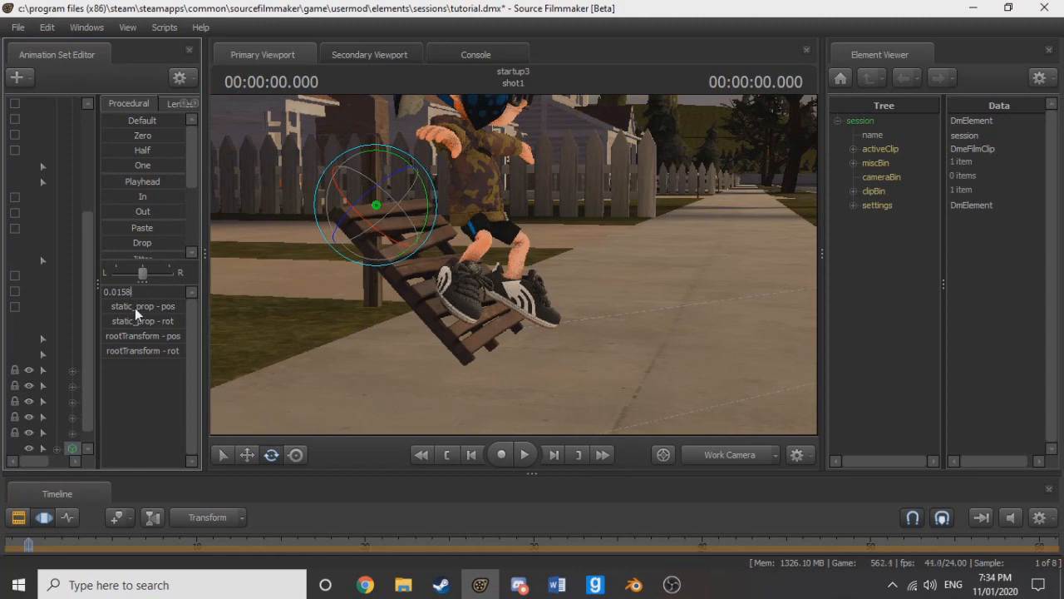
left_click_drag(442, 355, 490, 341)
key("w")
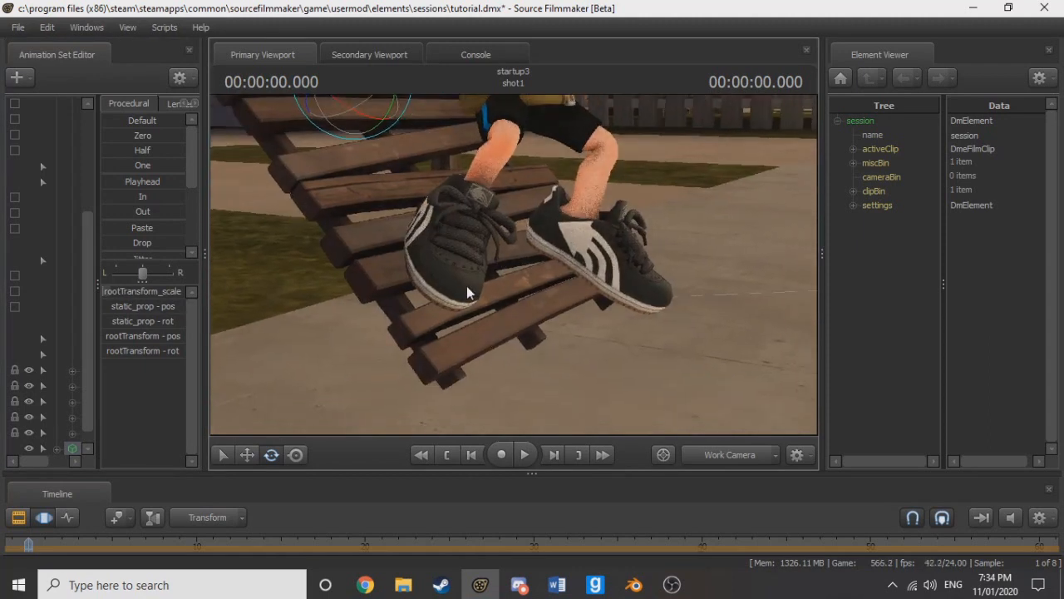
mouse_move(509, 281)
left_mouse_down()
mouse_move(565, 275)
mouse_move(510, 281)
left_mouse_up()
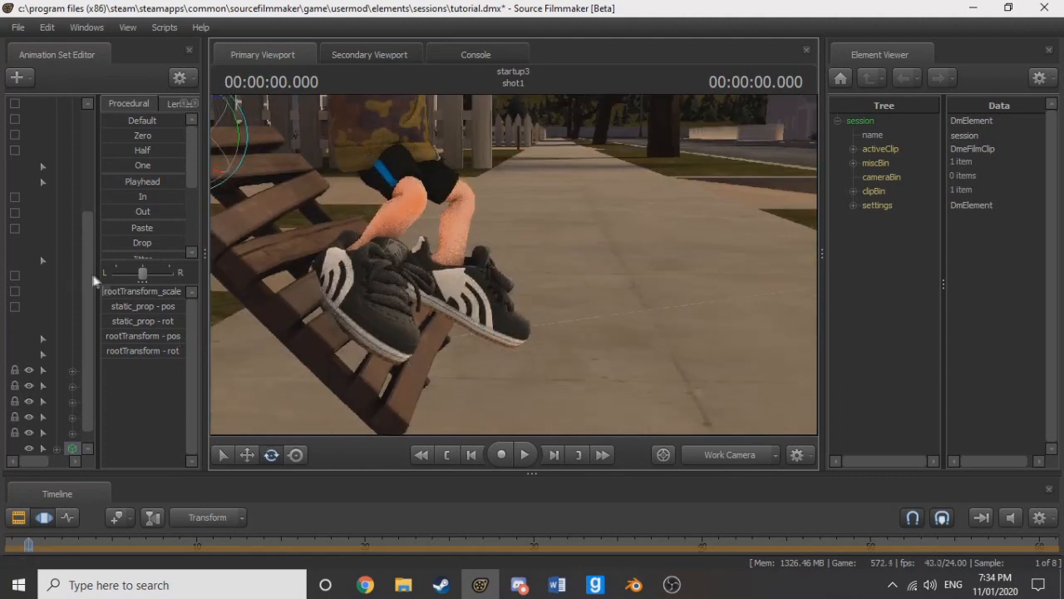
left_click_drag(96, 275, 200, 284)
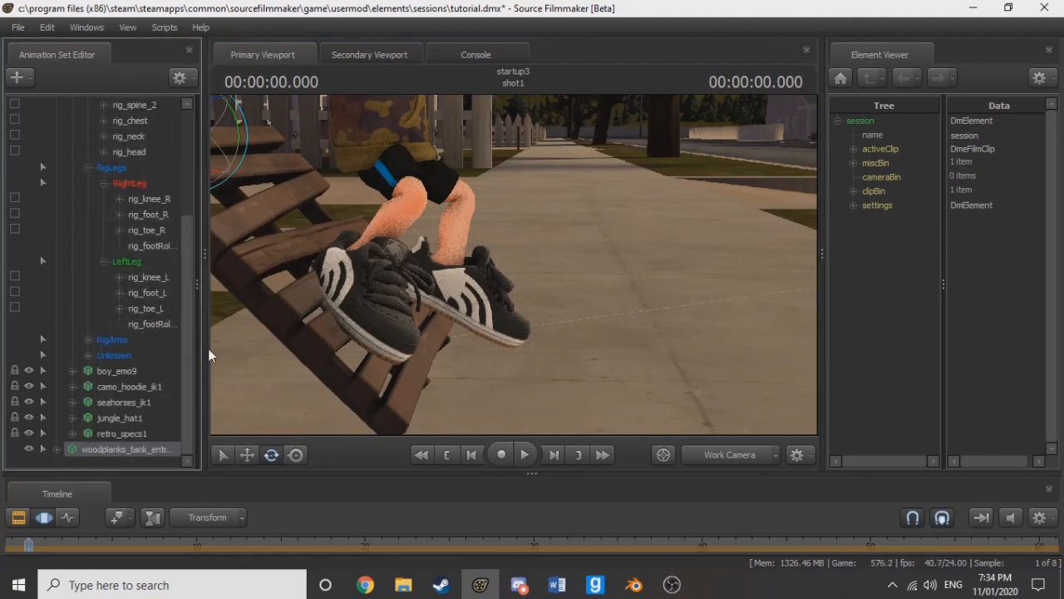
Step: Rotate the right foot control (rig_foot_R) to match the slope of the planks, and adjust its position against the boards
scroll(163, 335, "up", 4)
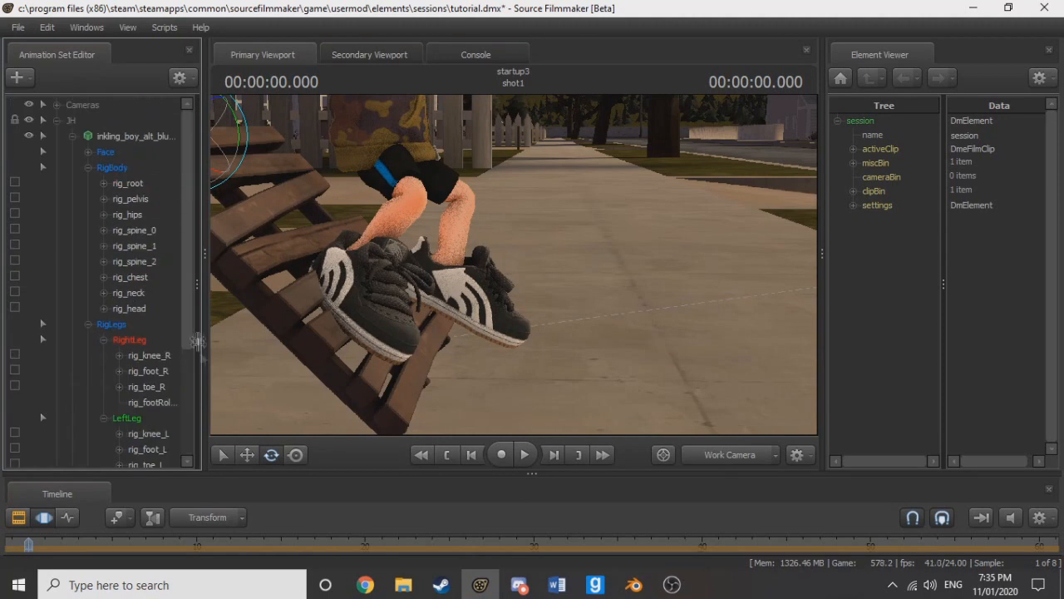
left_click(148, 371)
left_click_drag(424, 376, 358, 349)
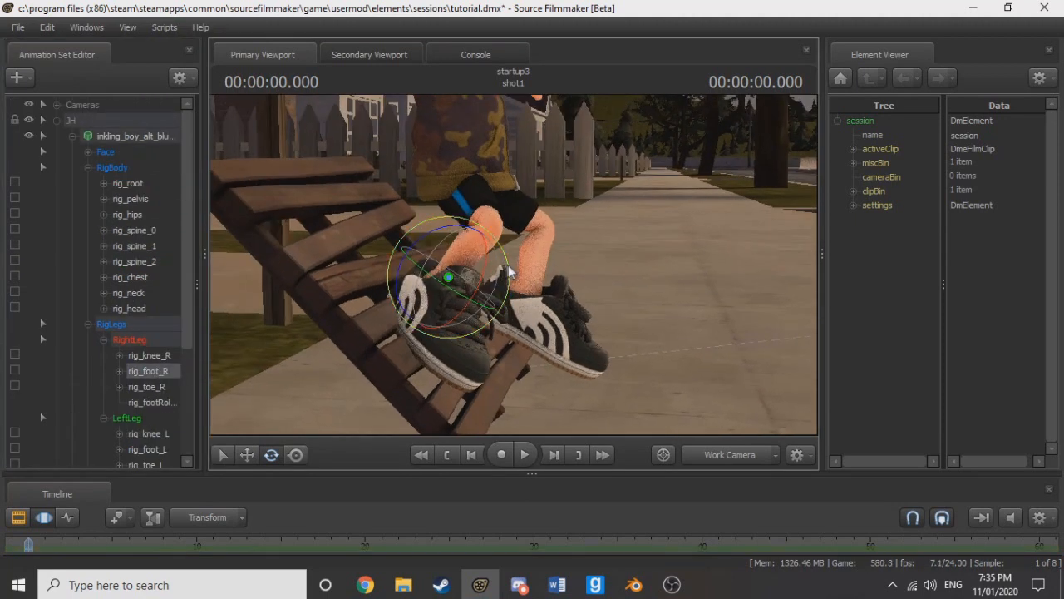
mouse_move(491, 266)
left_mouse_down()
mouse_move(486, 281)
mouse_move(476, 278)
mouse_move(490, 264)
mouse_move(513, 282)
mouse_move(484, 284)
mouse_move(505, 272)
left_mouse_up()
key("w")
key("e")
key("w")
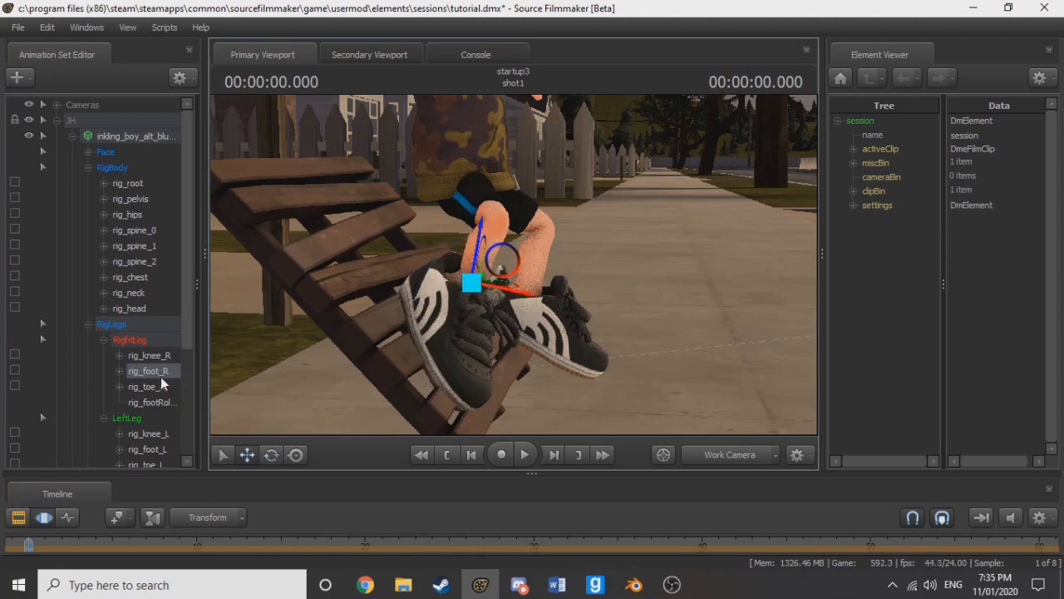
Step: Rotate the left foot control (rig_foot_L) to tilt the left shoe down along the planks
left_click(159, 450)
key("e")
left_click_drag(584, 261, 591, 283)
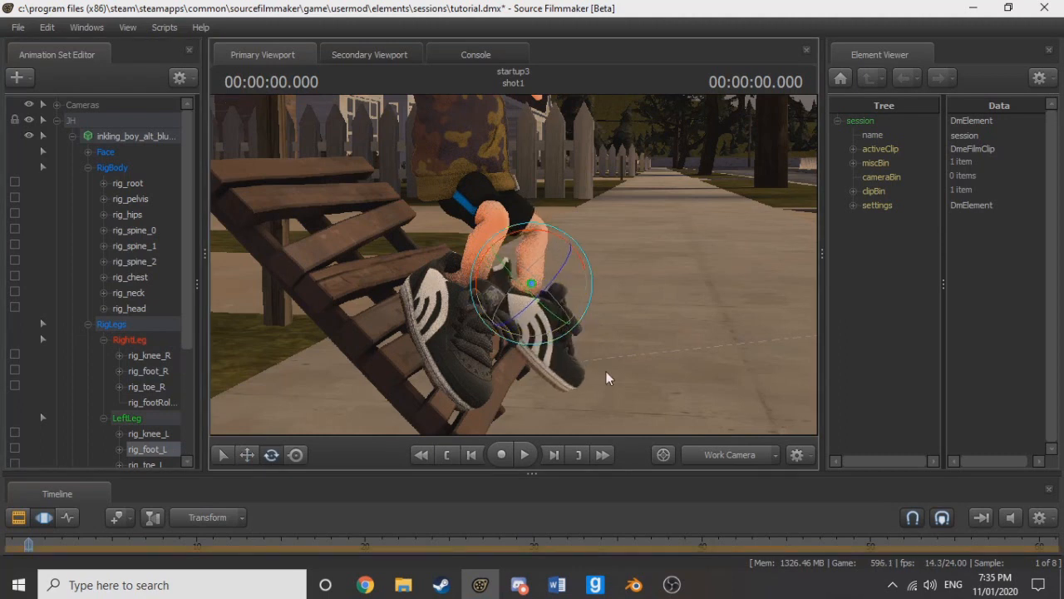
Step: Move the rig_pelvis control back and down so the character crouches over the planks
left_click_drag(503, 320, 496, 249)
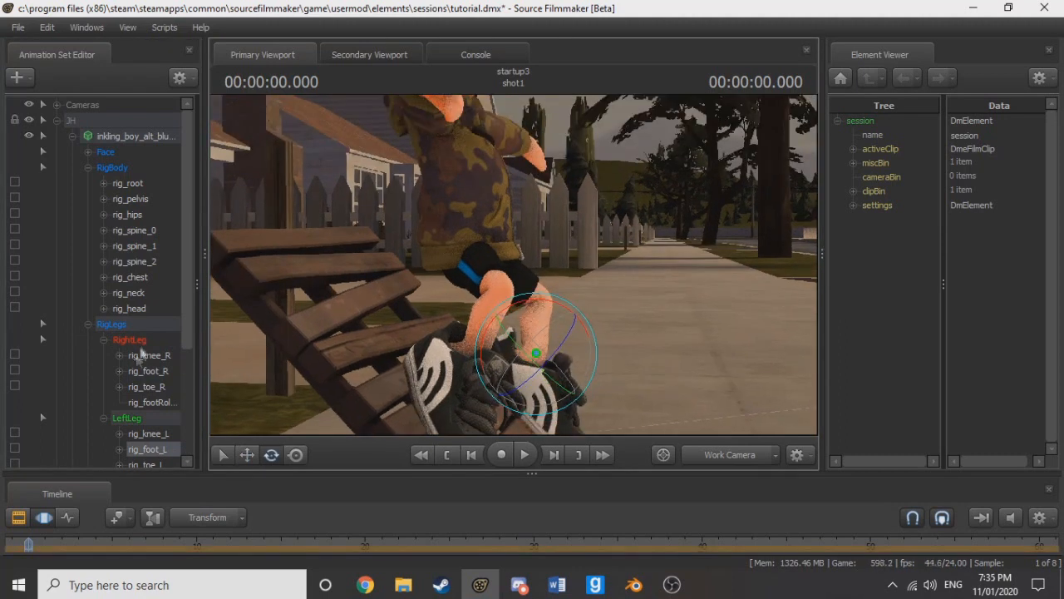
left_click(133, 199)
key("w")
mouse_move(471, 218)
left_mouse_down()
mouse_move(497, 198)
mouse_move(470, 216)
mouse_move(466, 238)
mouse_move(455, 223)
left_mouse_up()
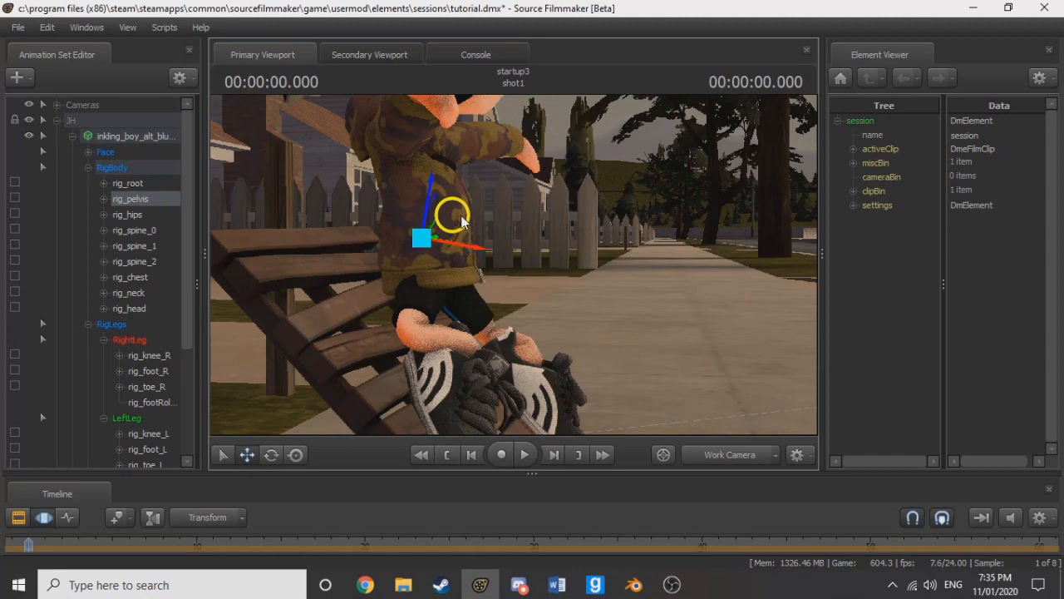
Step: Move the rig_knee_R and rig_knee_L controls to point both bent knees forward over the feet
left_click(151, 356)
mouse_move(563, 359)
left_mouse_down()
mouse_move(593, 332)
mouse_move(579, 345)
left_mouse_up()
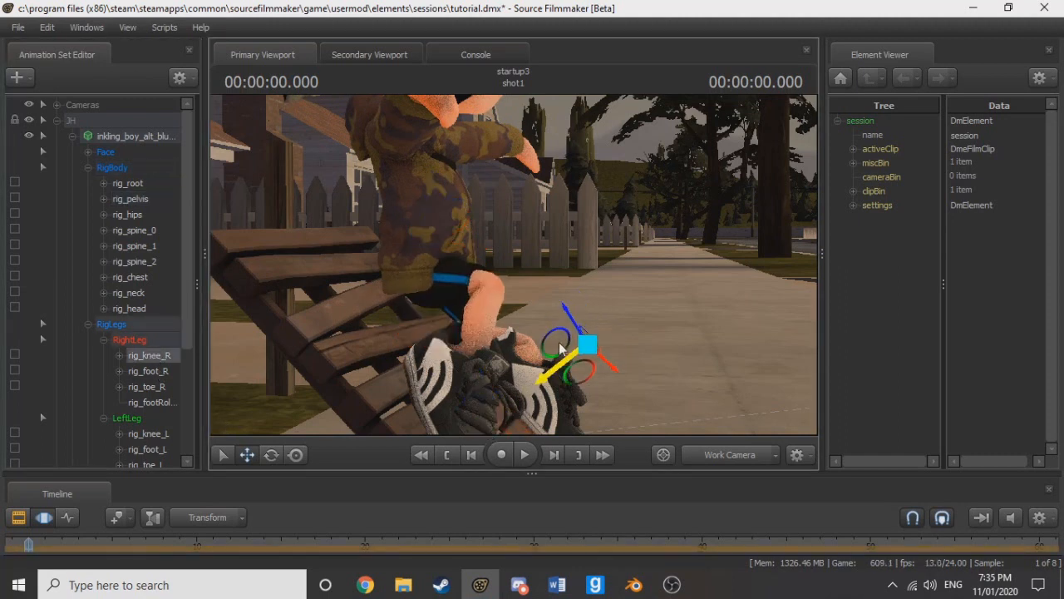
left_click(164, 434)
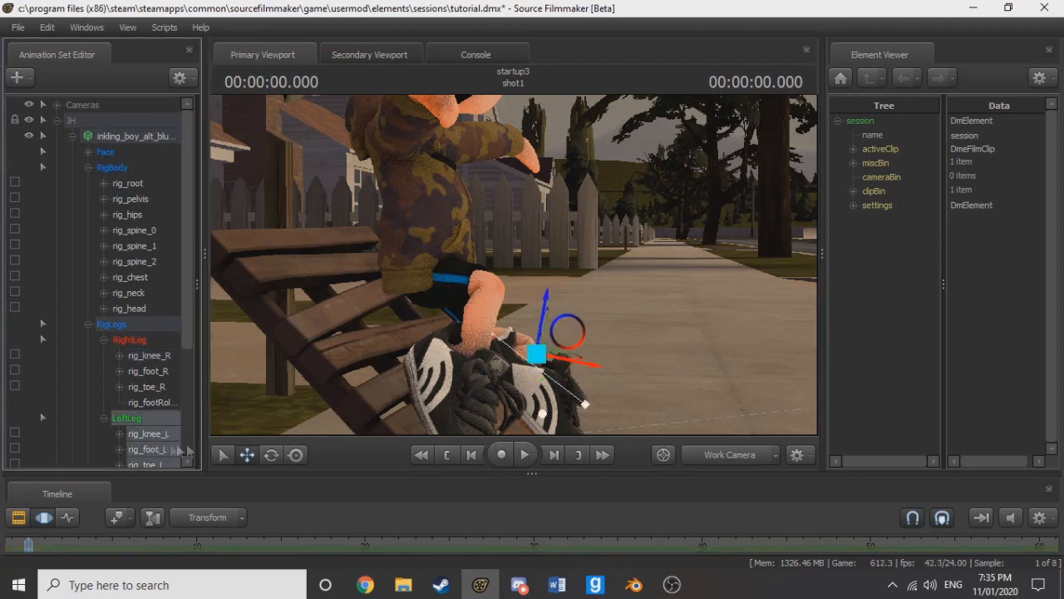
left_click_drag(570, 382, 638, 240)
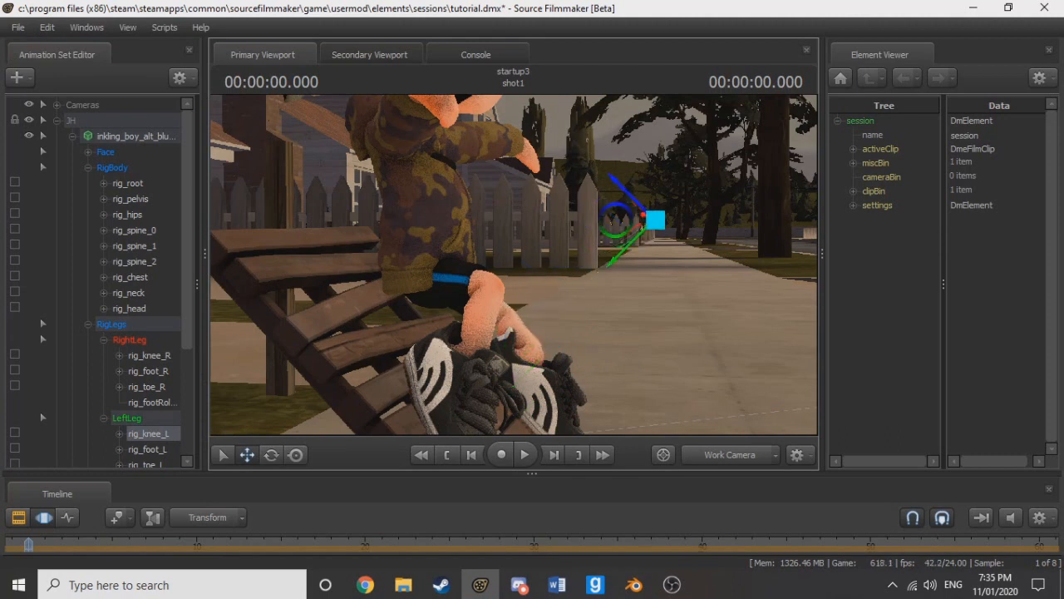
Step: Reposition the left knee control (rig_knee_L) upward and outward to spread the left leg
left_click_drag(690, 275, 620, 300)
left_click_drag(644, 340, 566, 308)
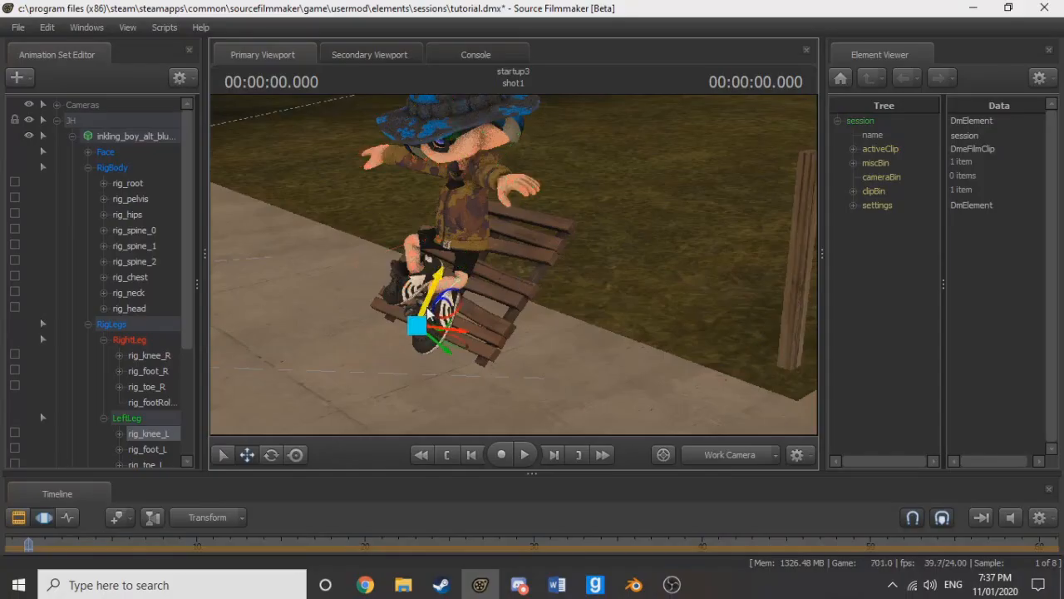
left_click_drag(428, 308, 445, 221)
key("w")
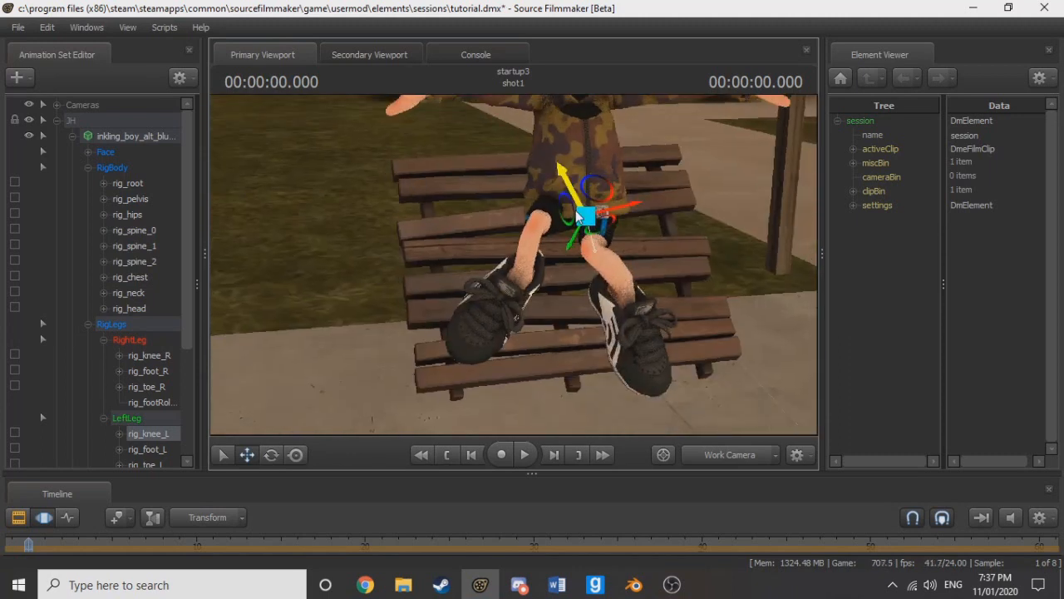
left_click_drag(627, 212, 664, 202)
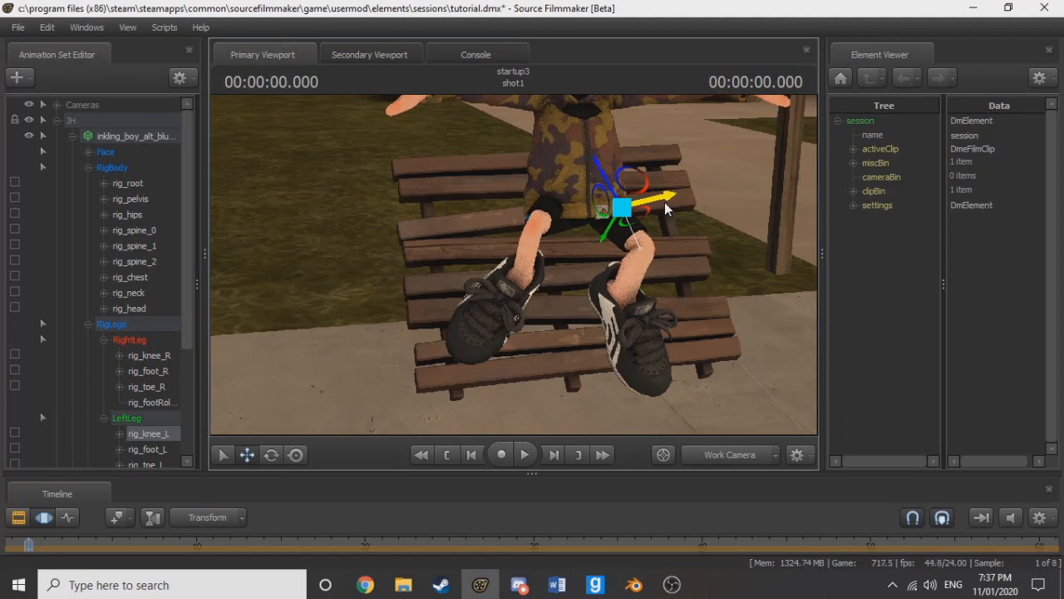
Step: Rotate rig_chest to lean the upper body back, and rotate rig_head to level the character's gaze
left_click_drag(514, 264, 466, 297)
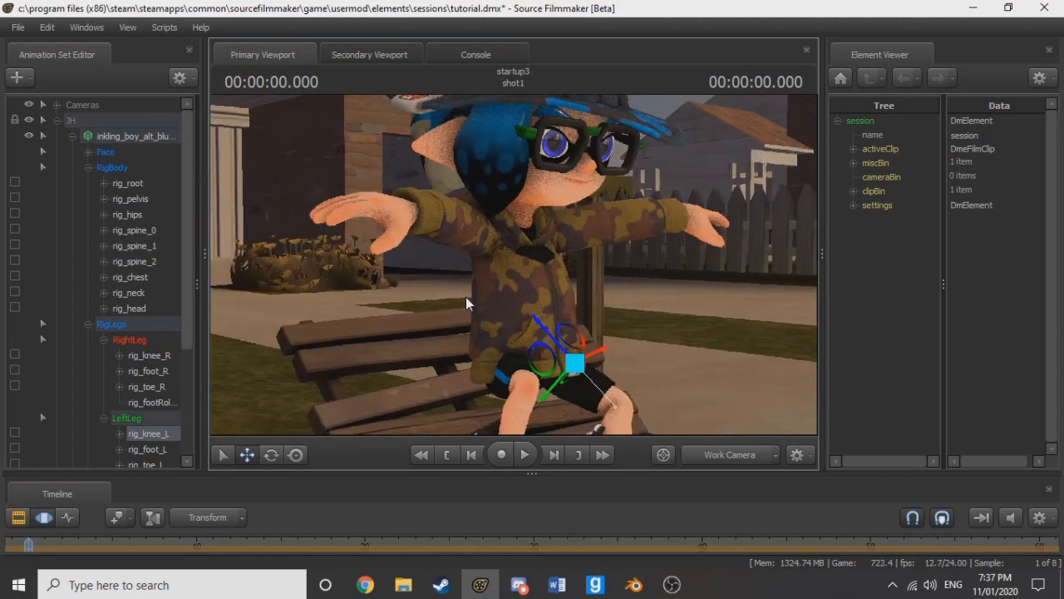
left_click(151, 275)
key("e")
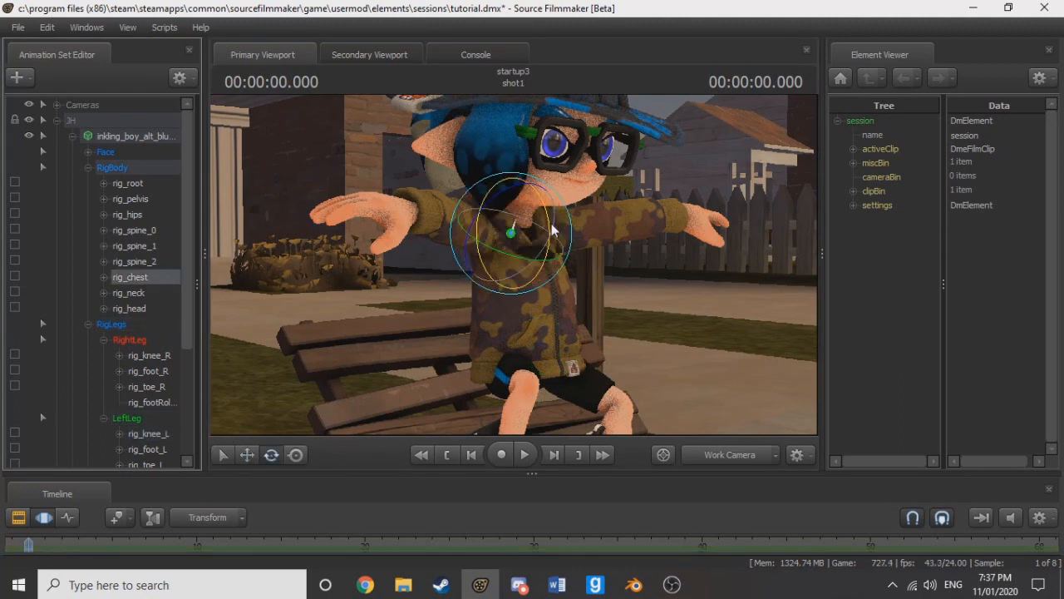
left_click_drag(556, 224, 549, 202)
left_click(158, 309)
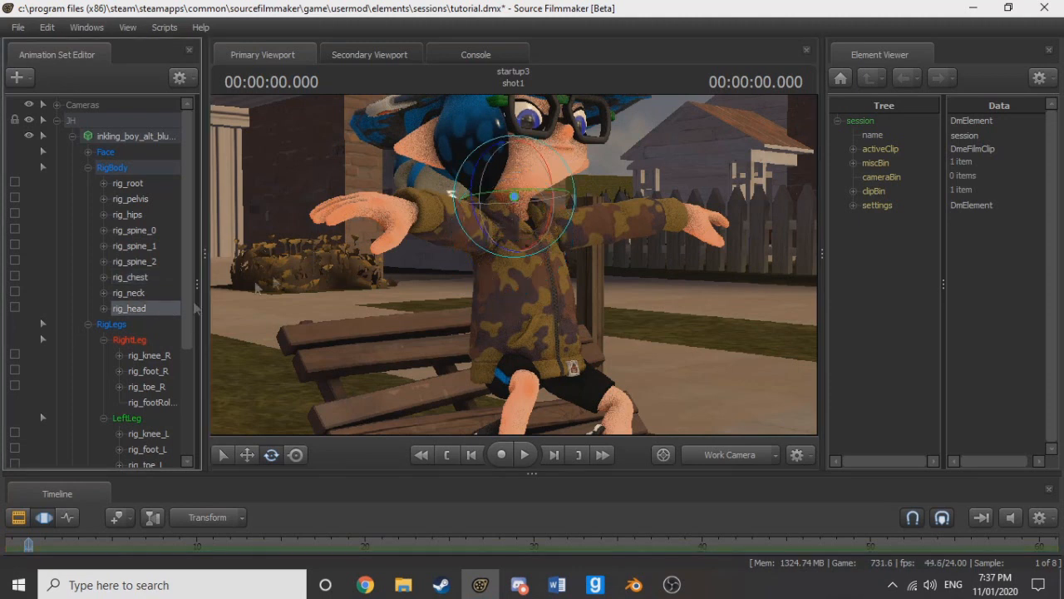
left_click_drag(556, 218, 554, 181)
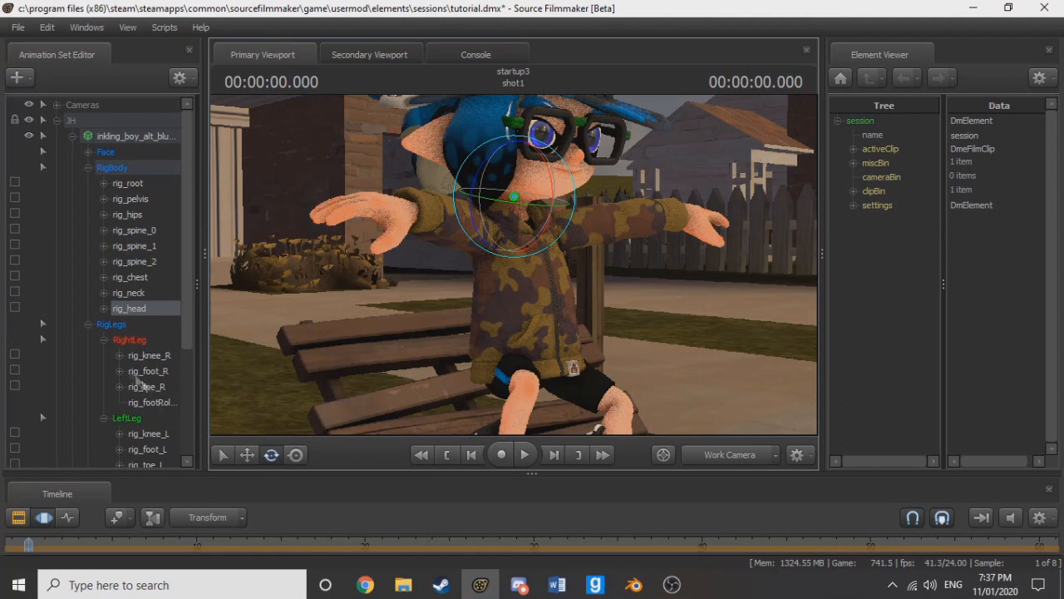
Step: Expand the RigArms controls and move the right hand (rig_hand_R) down toward the upper end of the planks
left_click(87, 324)
left_click(88, 340)
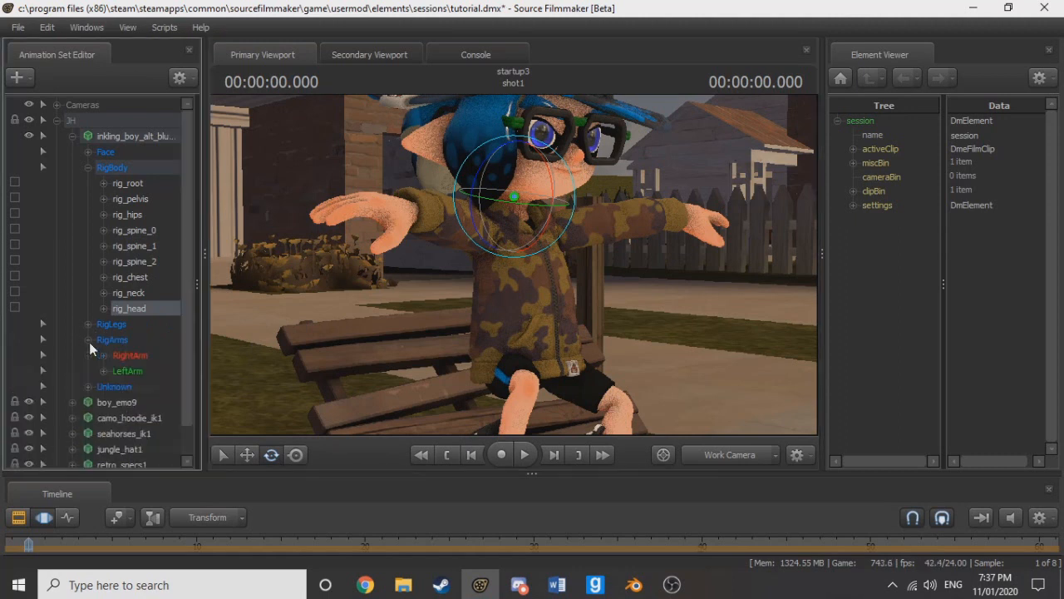
left_click(104, 371)
left_click(150, 402)
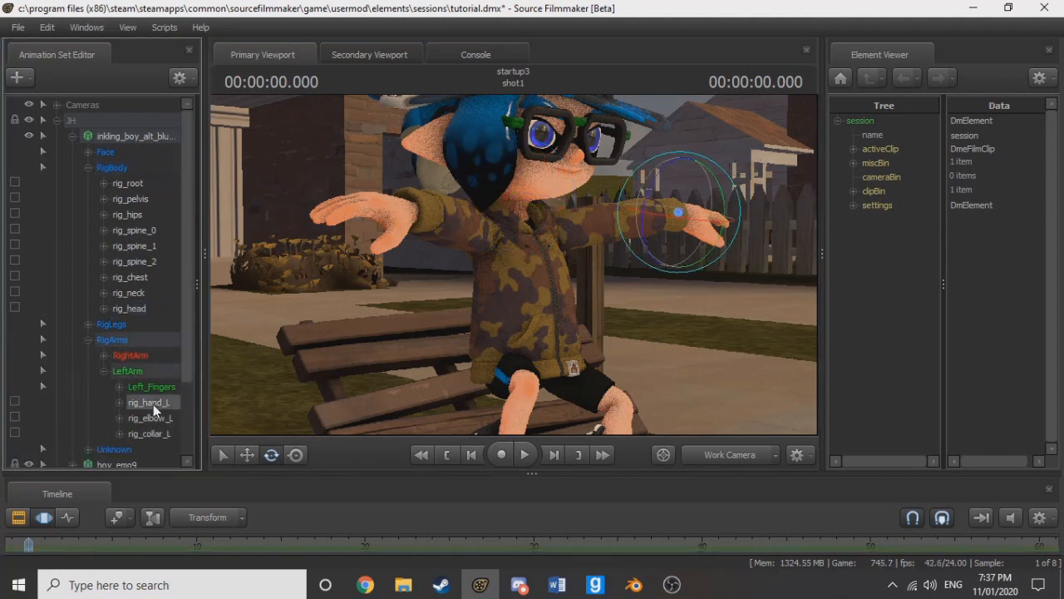
left_click(104, 355)
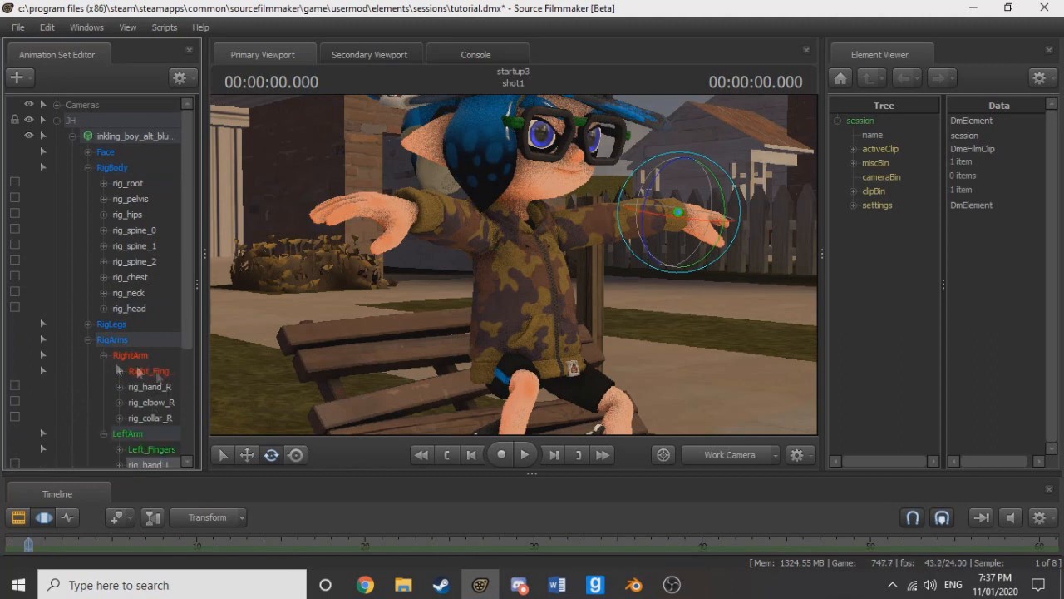
left_click(159, 386)
left_click_drag(433, 389, 449, 386)
key("w")
key("a")
key("w")
left_click_drag(513, 265, 392, 312)
Step: Rotate the right hand control (rig_hand_R) and move it close to the planks' upper edge
key("e")
left_click_drag(356, 346, 374, 329)
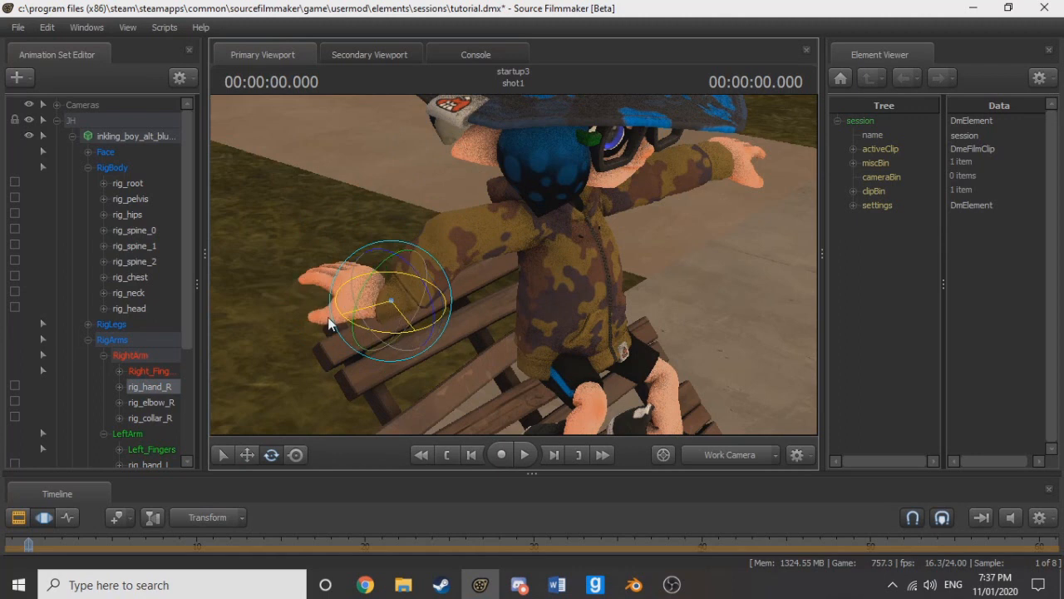
key("w")
left_click_drag(416, 280, 477, 361)
left_click_drag(514, 265, 479, 304)
key("w")
key("s")
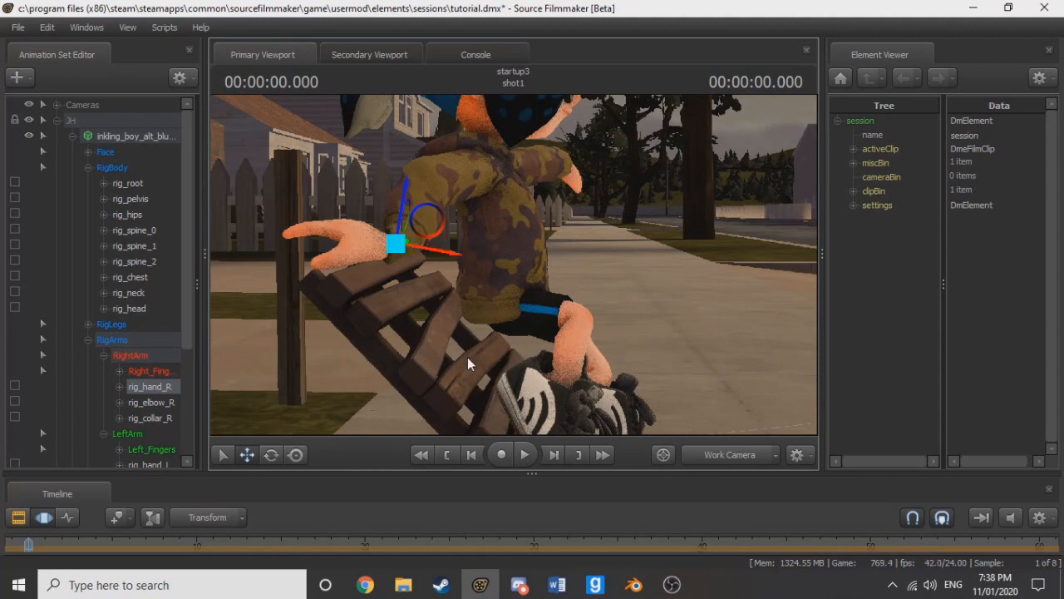
Step: Rotate the right hand control (rig_hand_R) and reposition it so the palm rests on the planks' upper end
key("e")
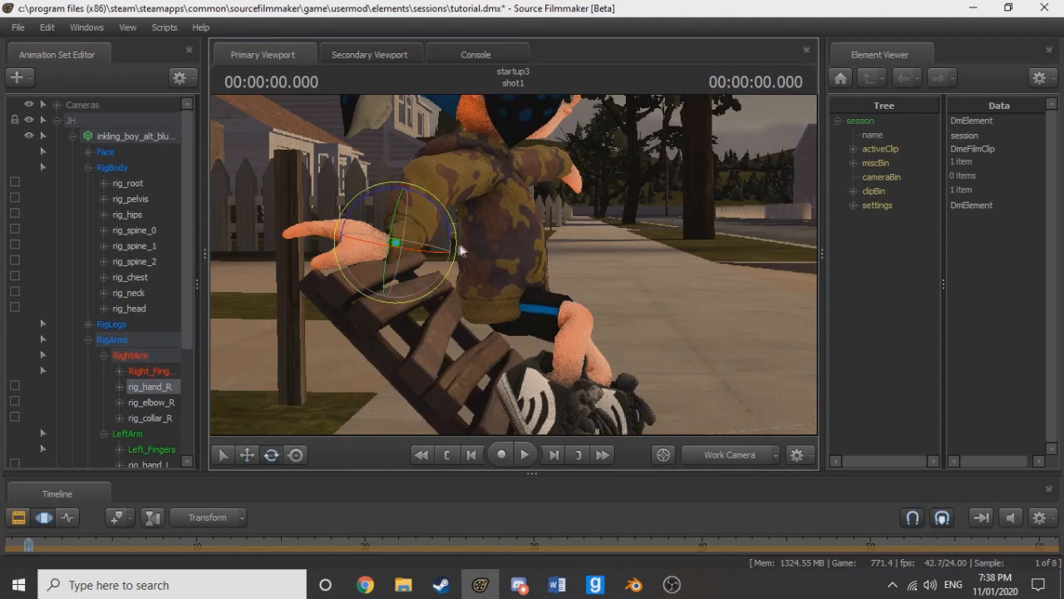
left_click_drag(457, 237, 442, 202)
key("w")
key("w")
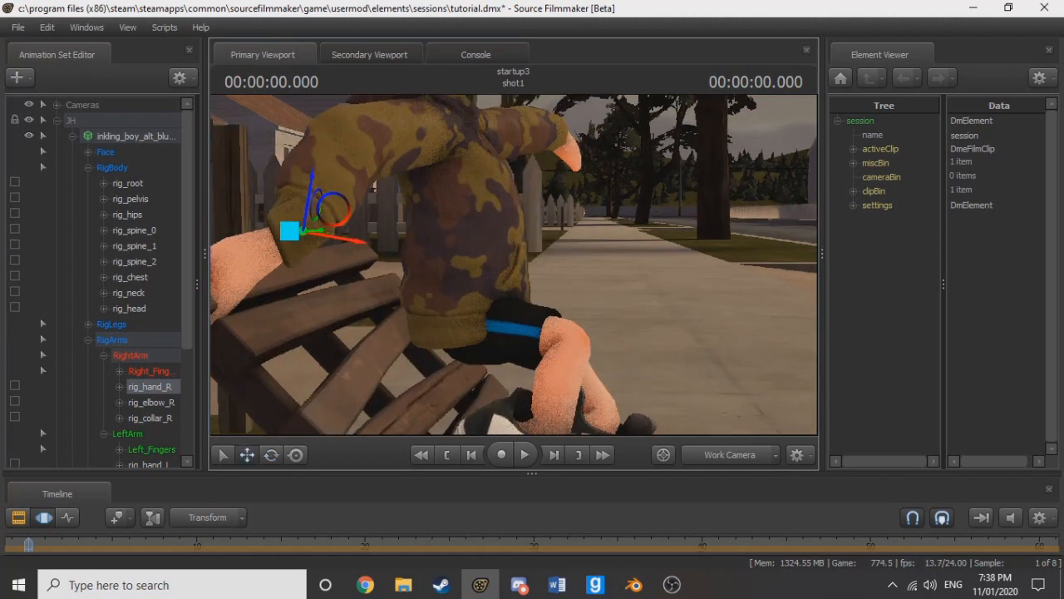
left_click_drag(514, 264, 582, 299)
left_click_drag(501, 277, 497, 341)
key("e")
key("w")
left_click_drag(536, 223, 576, 182)
Step: Expand the Right_Fingers controls and select the index finger's base joint on the right hand
left_click(120, 370)
scroll(163, 364, "down", 5)
scroll(167, 352, "up", 1)
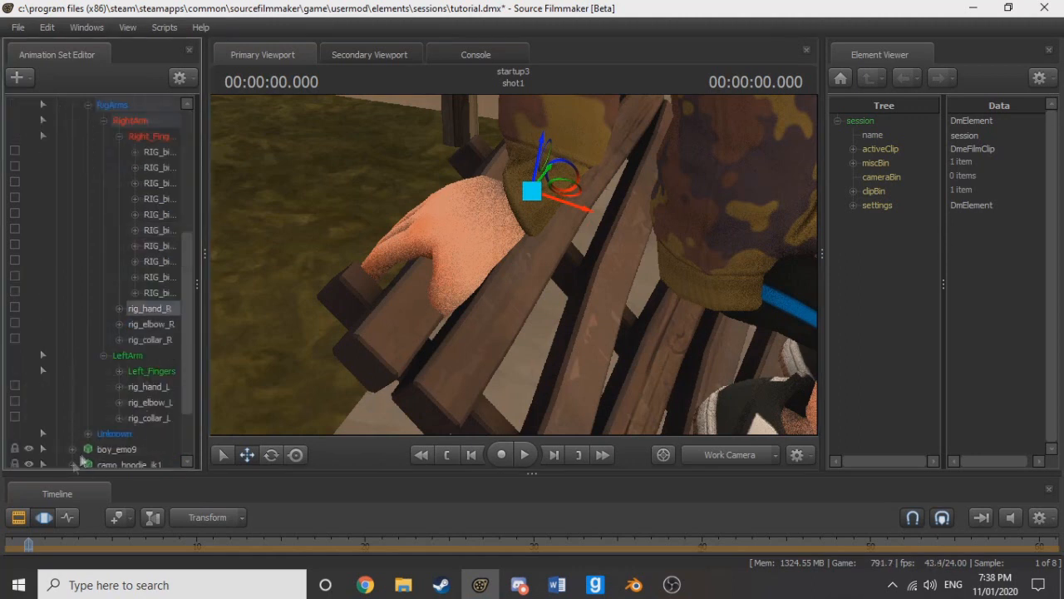
key("ctrl")
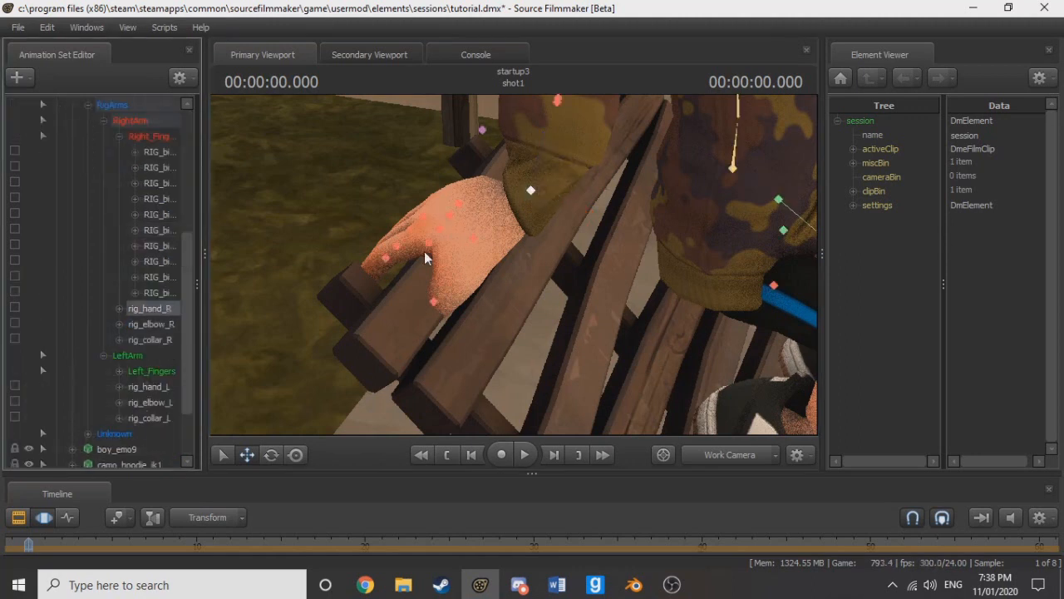
left_click(428, 244, "ctrl")
scroll(130, 399, "down", 2)
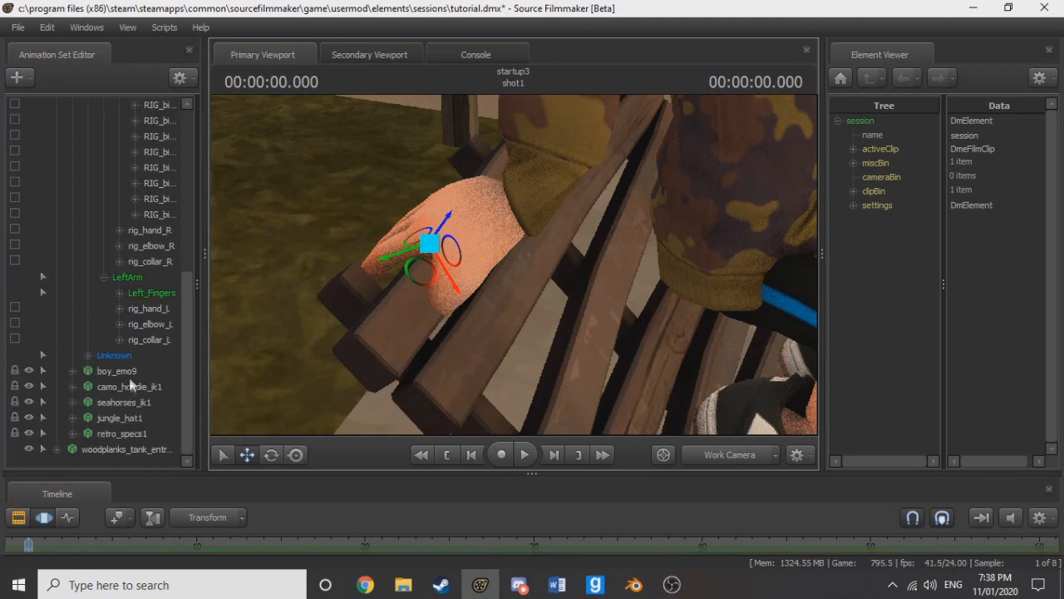
scroll(133, 321, "up", 2)
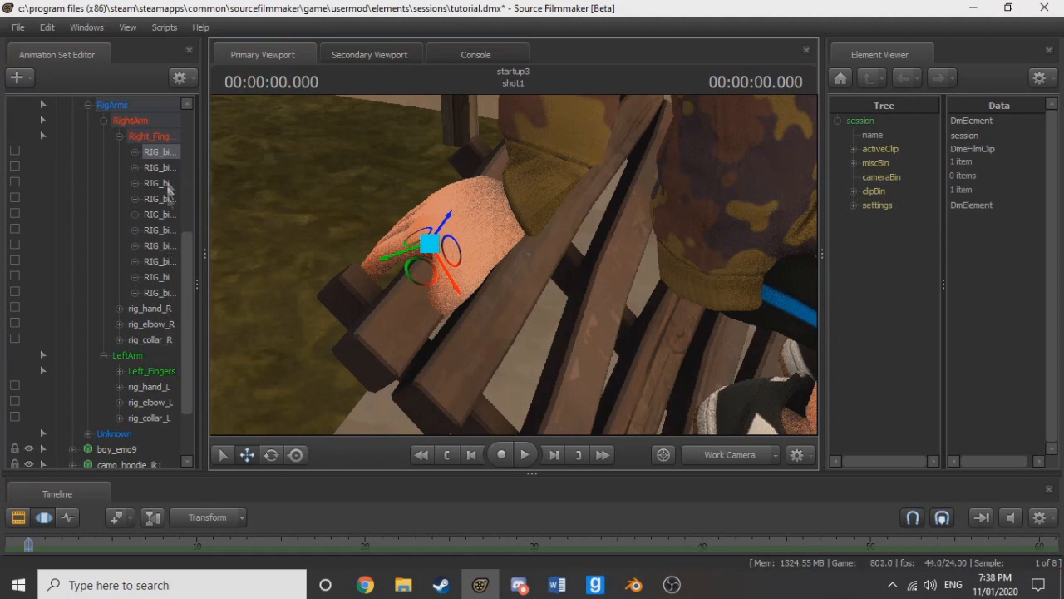
Step: Find the right thumb's base control among the Right_Fingers and rotate it to angle the thumb over the planks
left_click(164, 293)
left_click(176, 265)
left_click(168, 280)
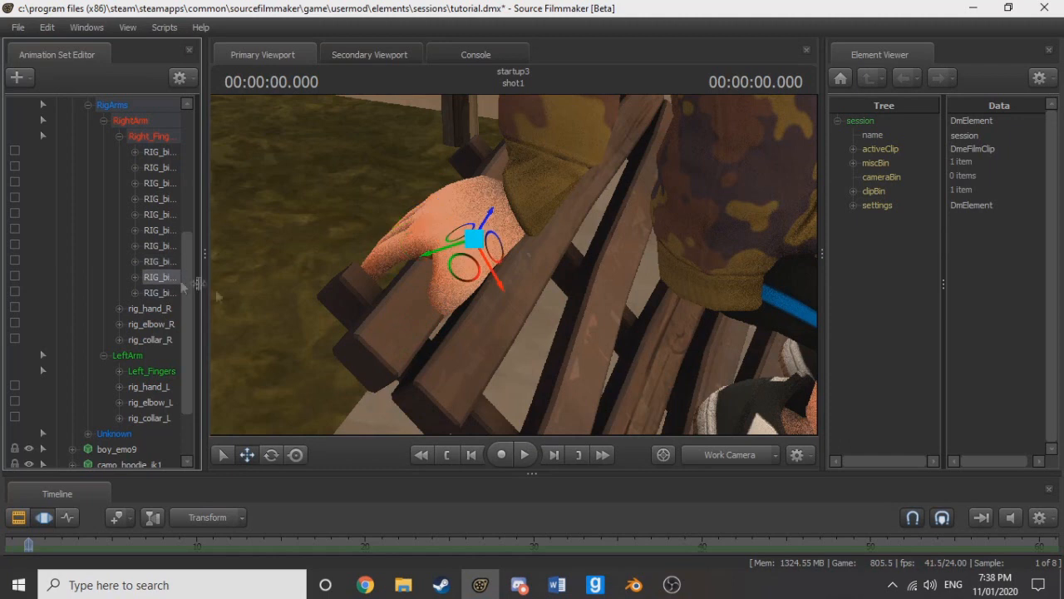
key("e")
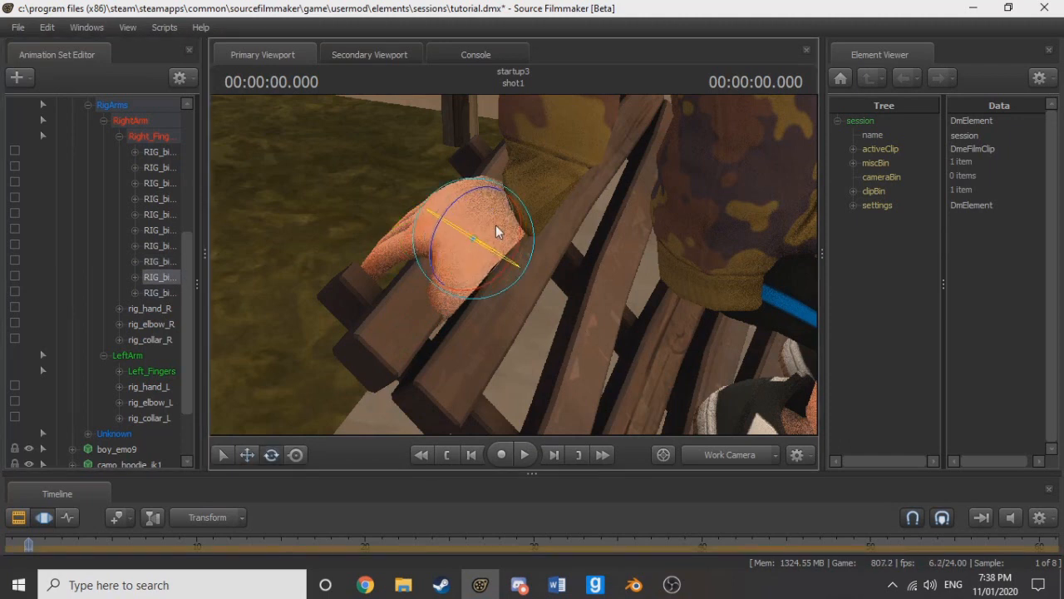
left_click_drag(499, 223, 480, 258)
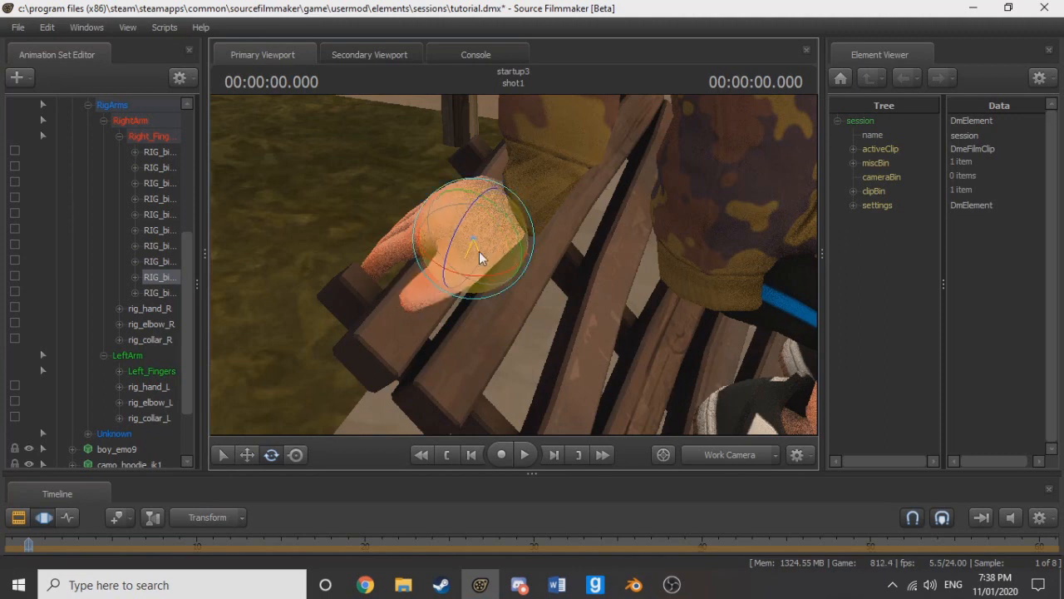
left_click(489, 350)
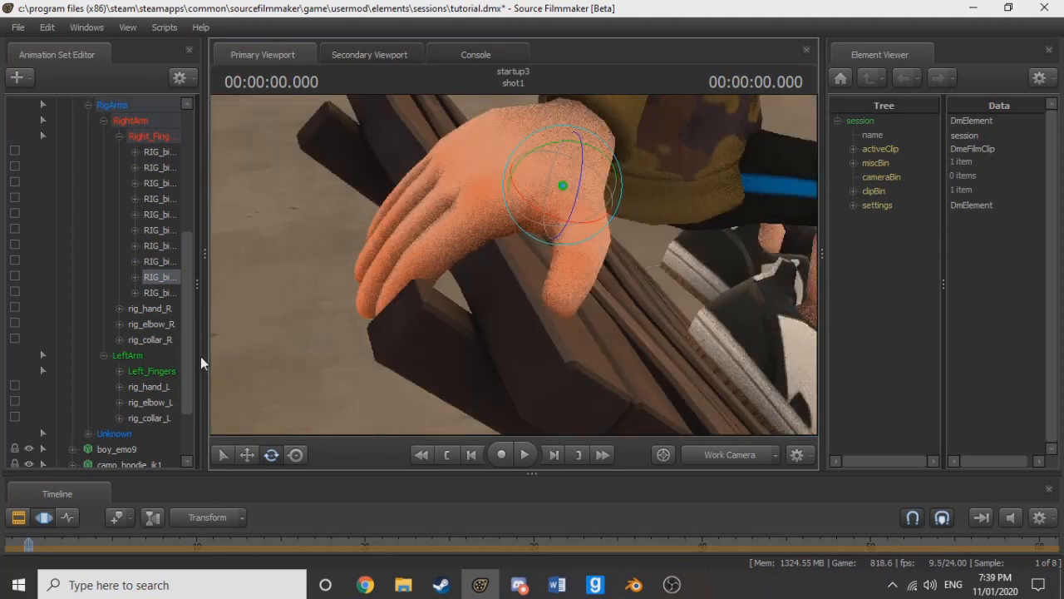
Step: Select the base controls of the four right fingers together and rotate them to bend the fingers down over the plank edge
left_click(167, 153)
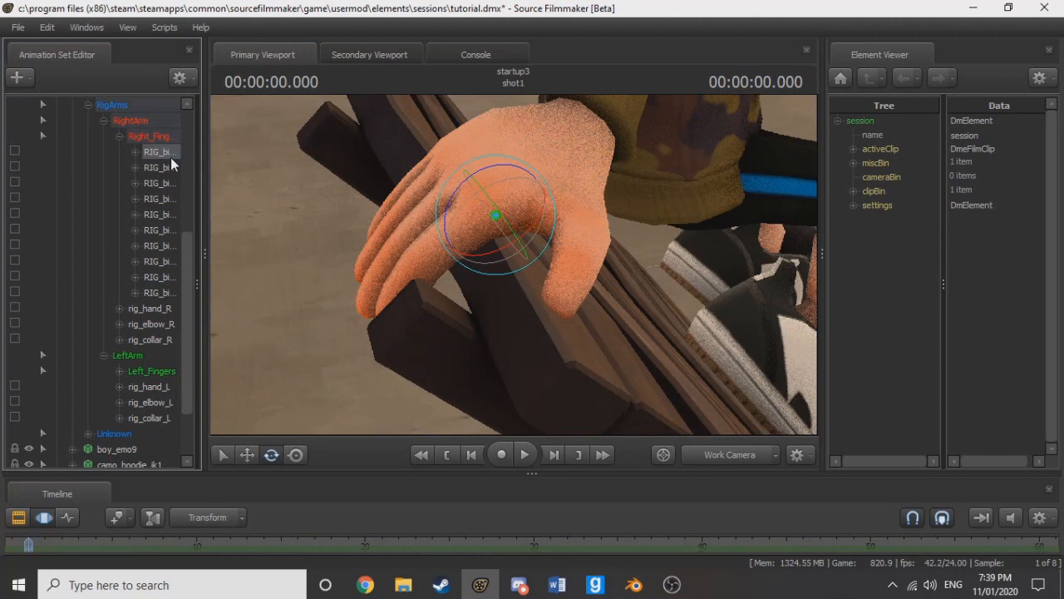
left_click(165, 167)
left_click(167, 183)
left_click(165, 202)
left_click(163, 216)
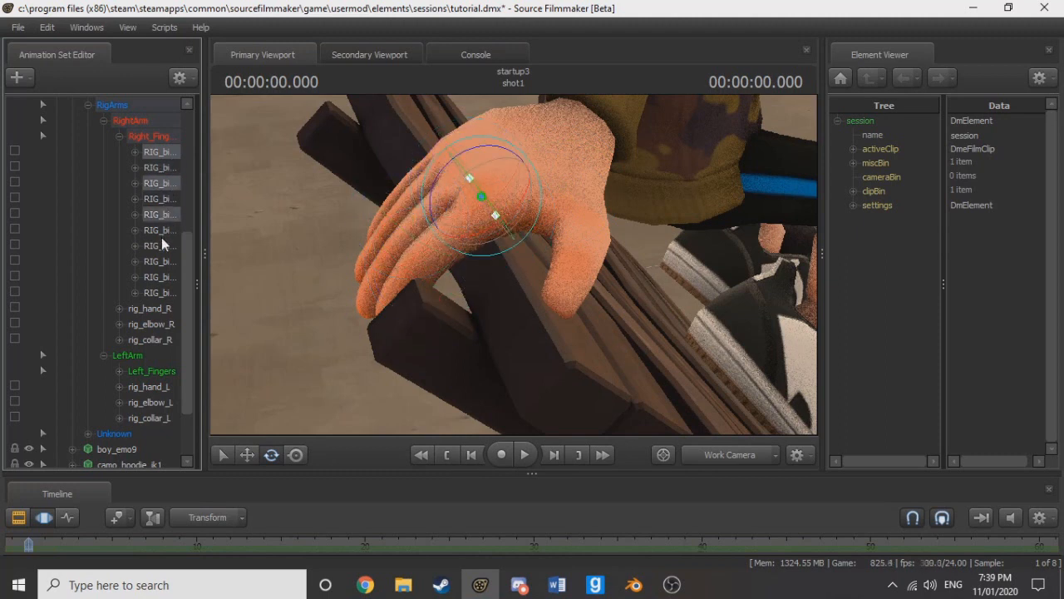
left_click(163, 246)
left_click_drag(418, 158, 416, 175)
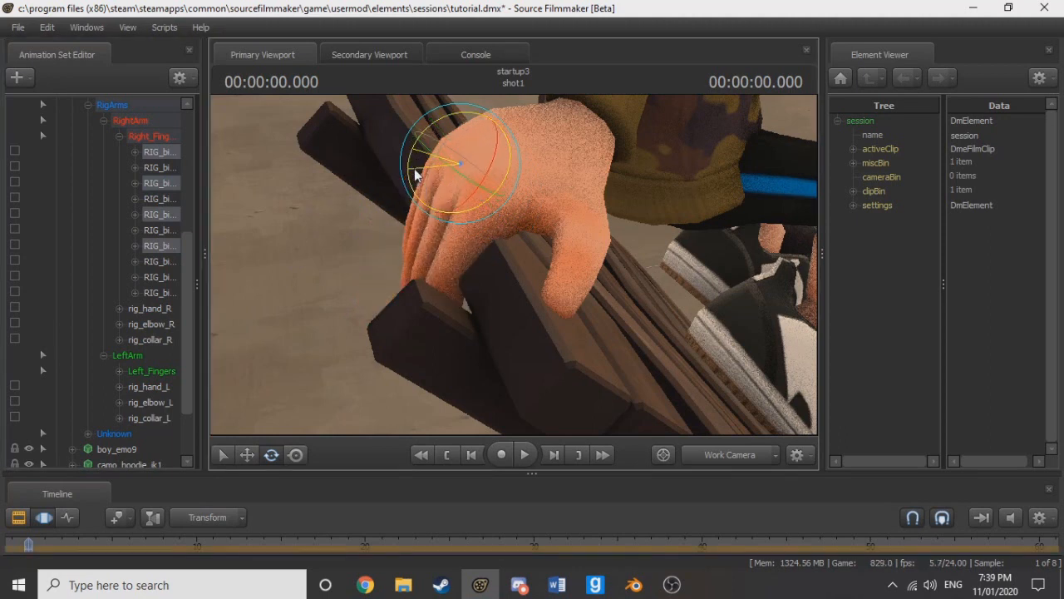
Step: Select the outer joint controls of the four right fingers together and rotate them so the fingertips curl around the plank
left_click(163, 230)
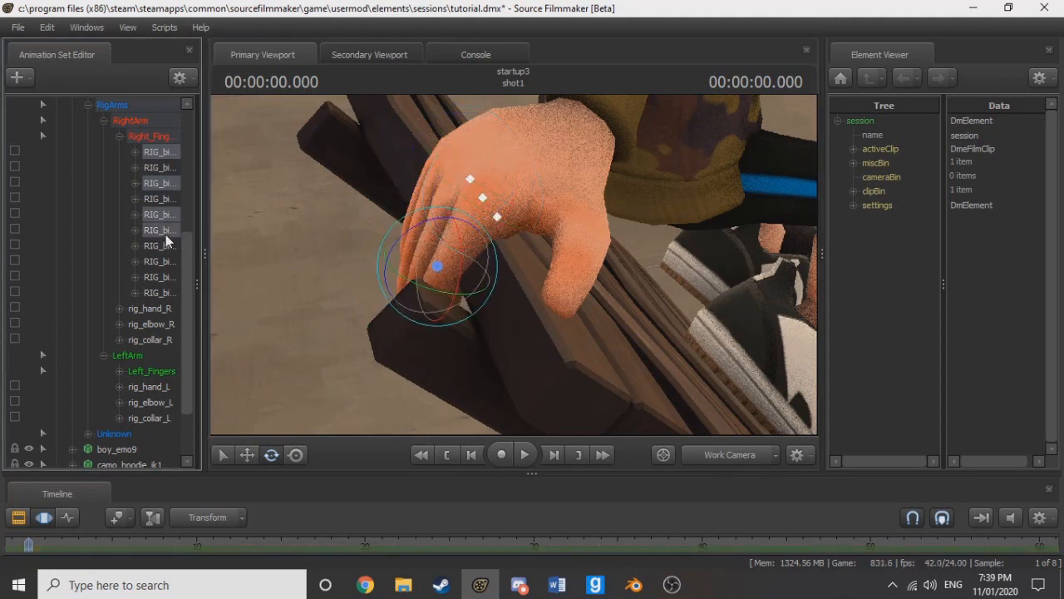
left_click(164, 263)
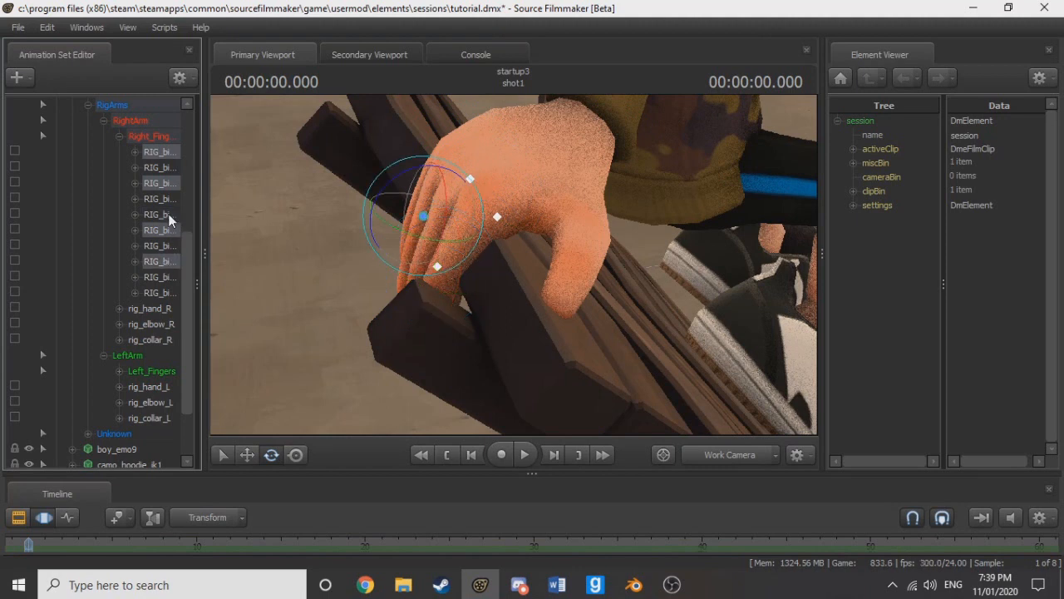
left_click(158, 202)
left_click(170, 168)
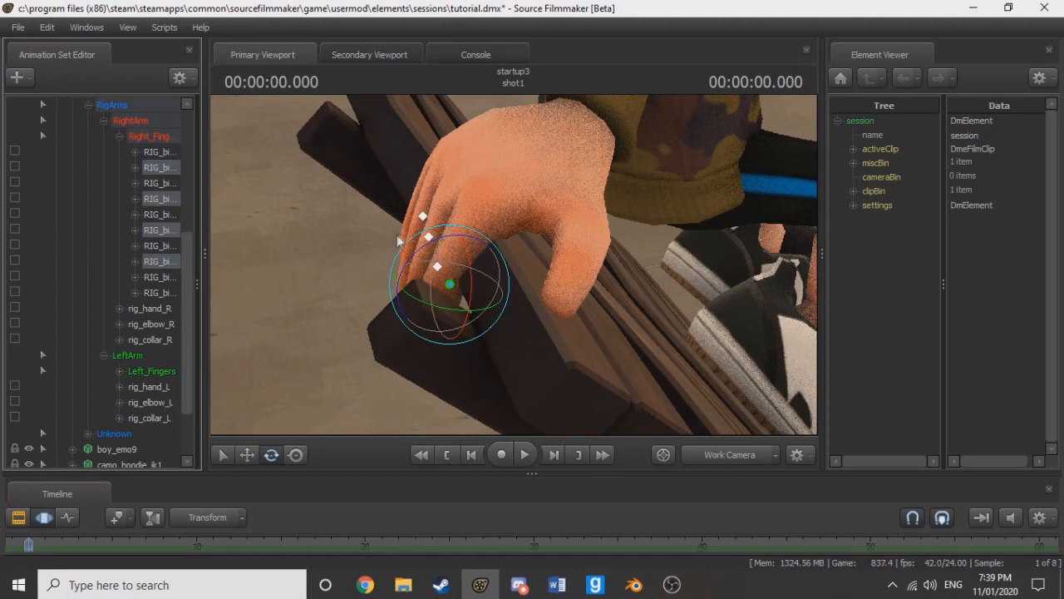
left_click_drag(416, 254, 333, 291)
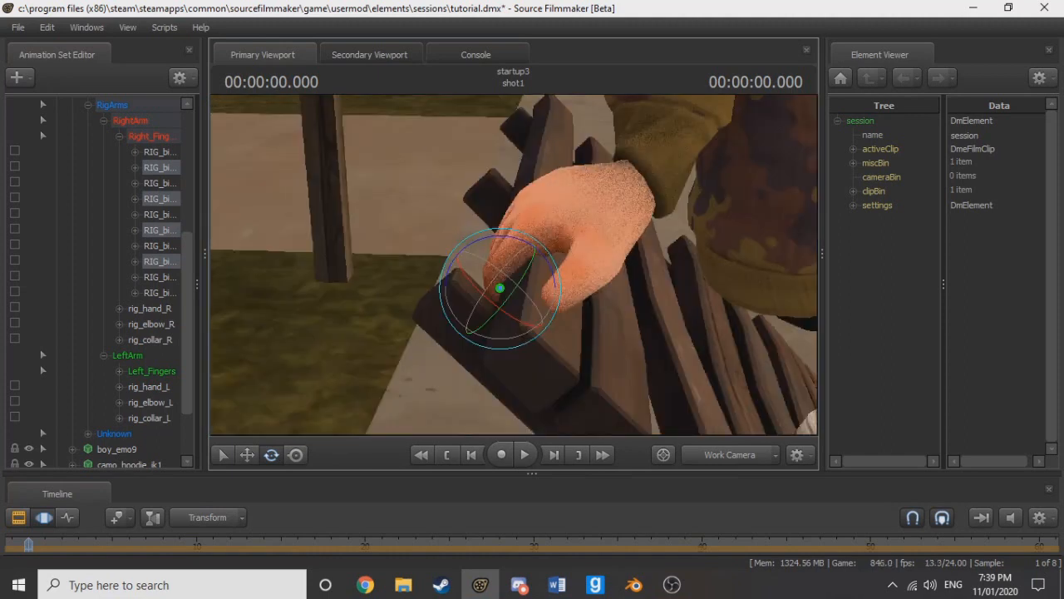
left_click_drag(415, 262, 515, 256)
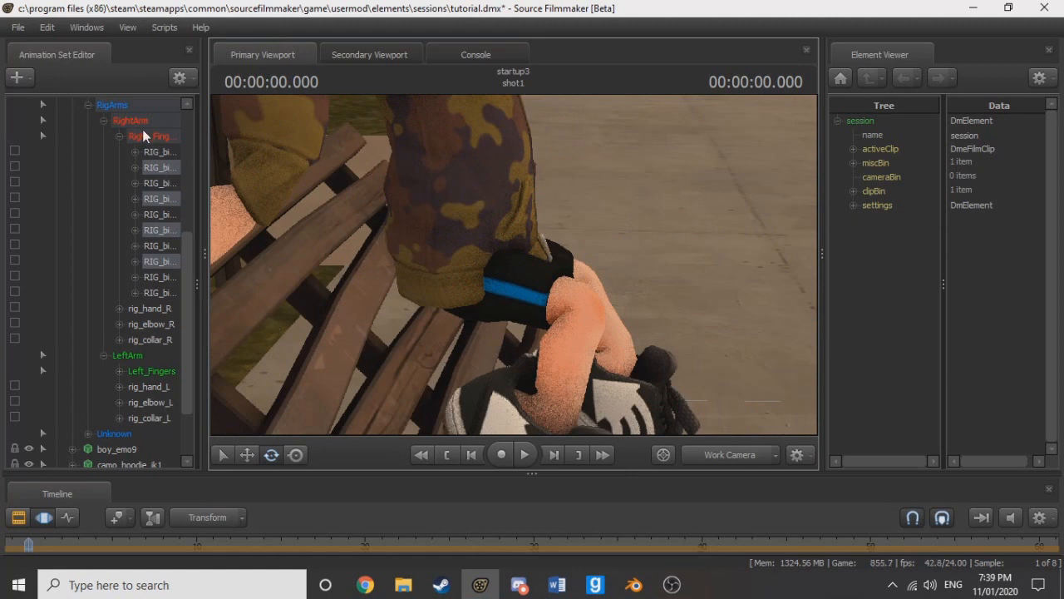
Step: Rotate rig_hips under RigBody to adjust how the character's lower body sits on the planks
scroll(133, 322, "up", 5)
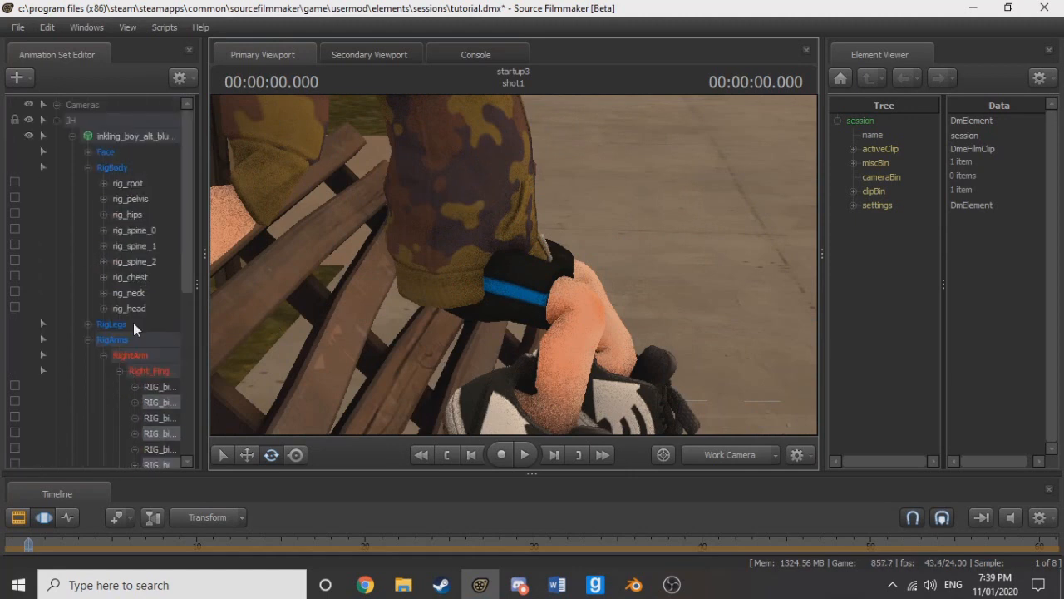
left_click(145, 199)
mouse_move(494, 171)
left_mouse_down()
mouse_move(486, 166)
mouse_move(496, 171)
left_mouse_up()
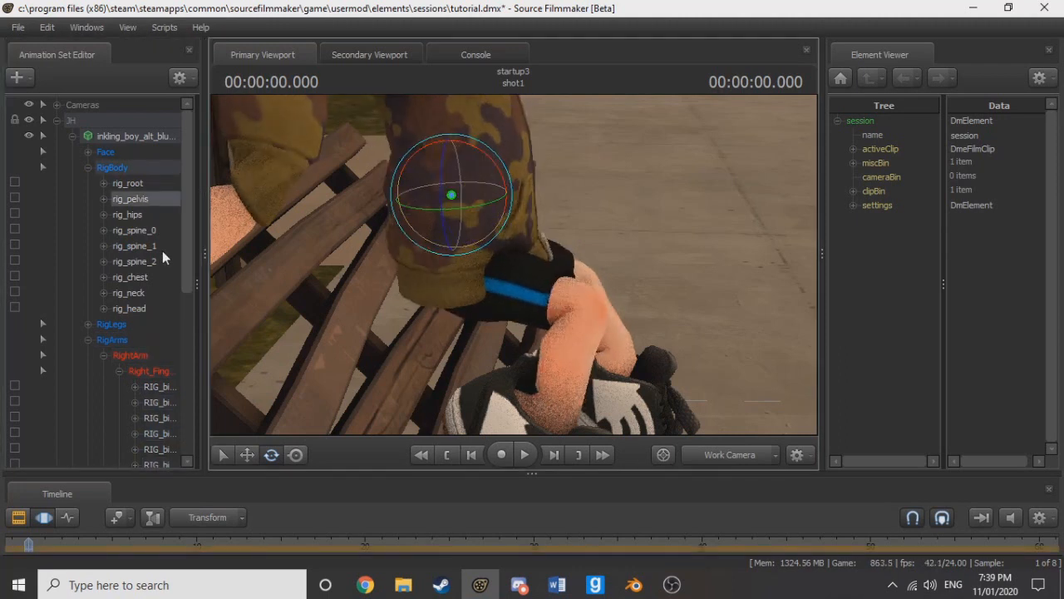
left_click(133, 214)
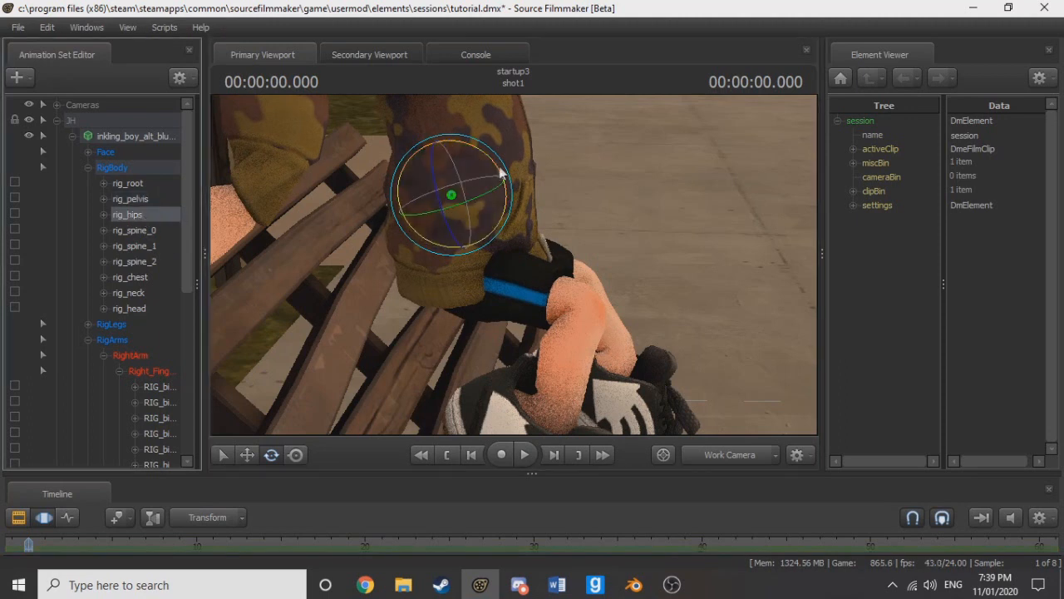
left_click_drag(497, 171, 581, 166)
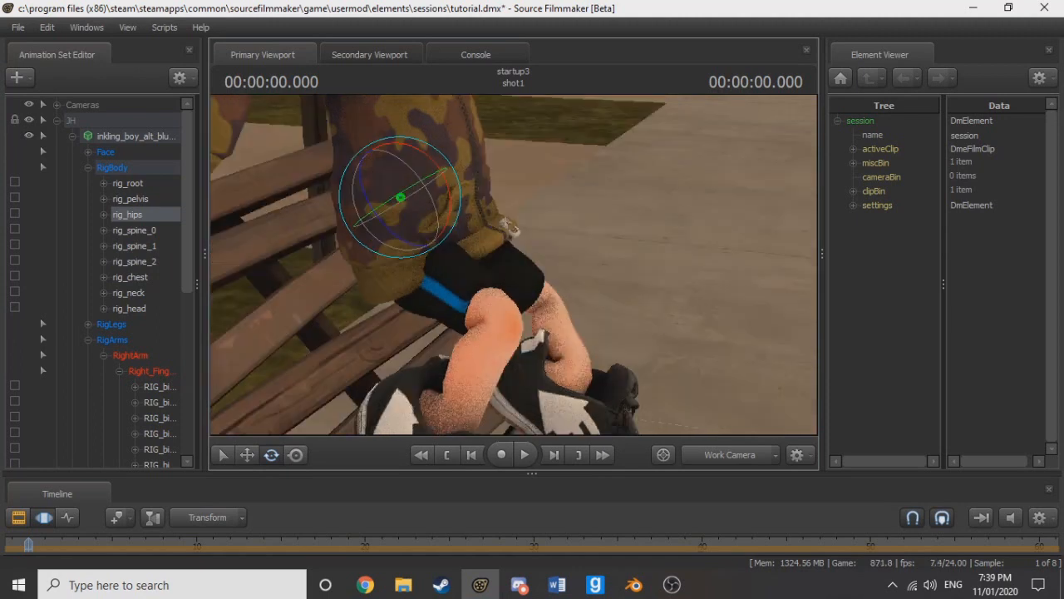
left_click_drag(532, 250, 482, 270)
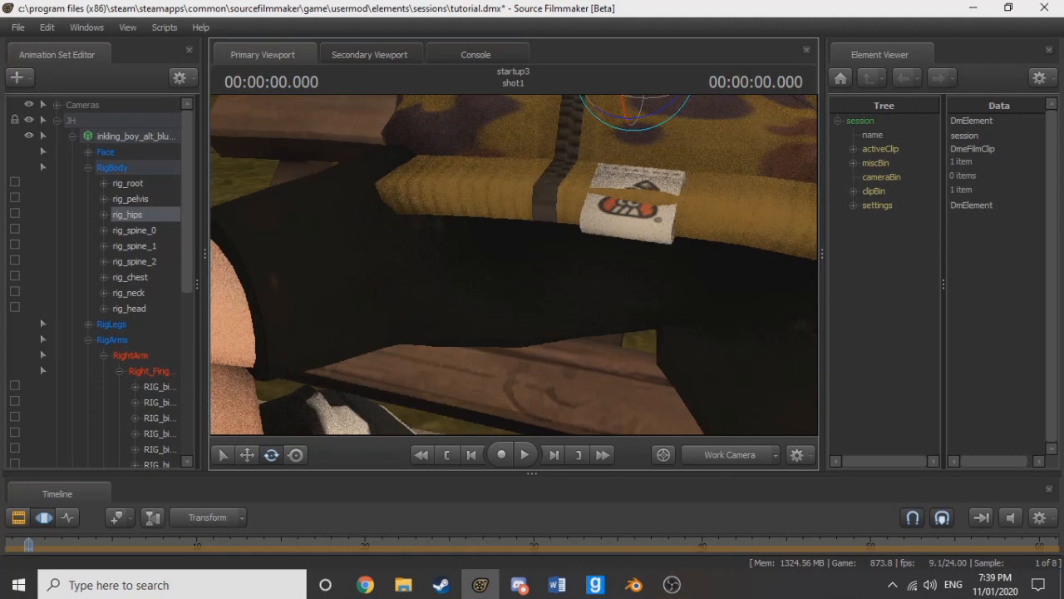
left_click_drag(482, 270, 347, 266)
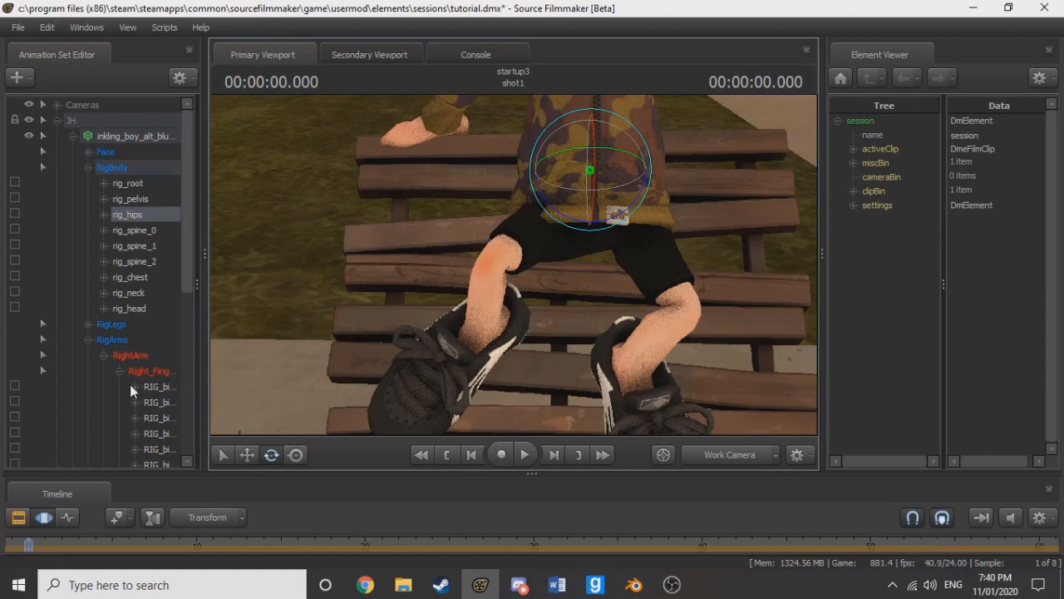
Step: Collapse the RightArm group under RigArms, leaving the LeftArm controls expanded
left_click(87, 340)
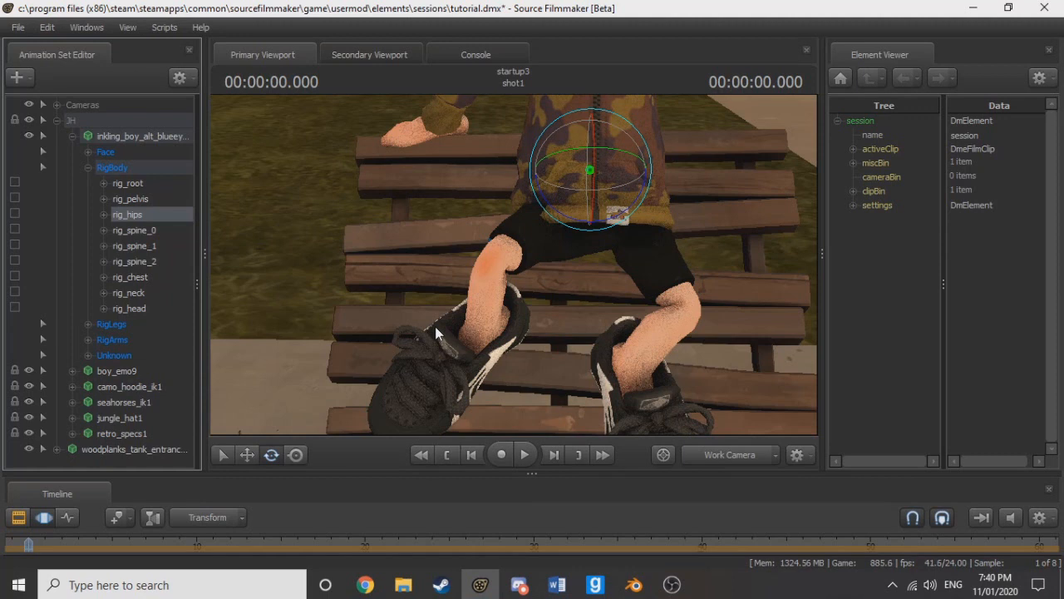
left_click_drag(729, 319, 798, 149)
mouse_move(514, 265)
left_mouse_down()
mouse_move(632, 262)
mouse_move(483, 274)
mouse_move(519, 256)
left_mouse_up()
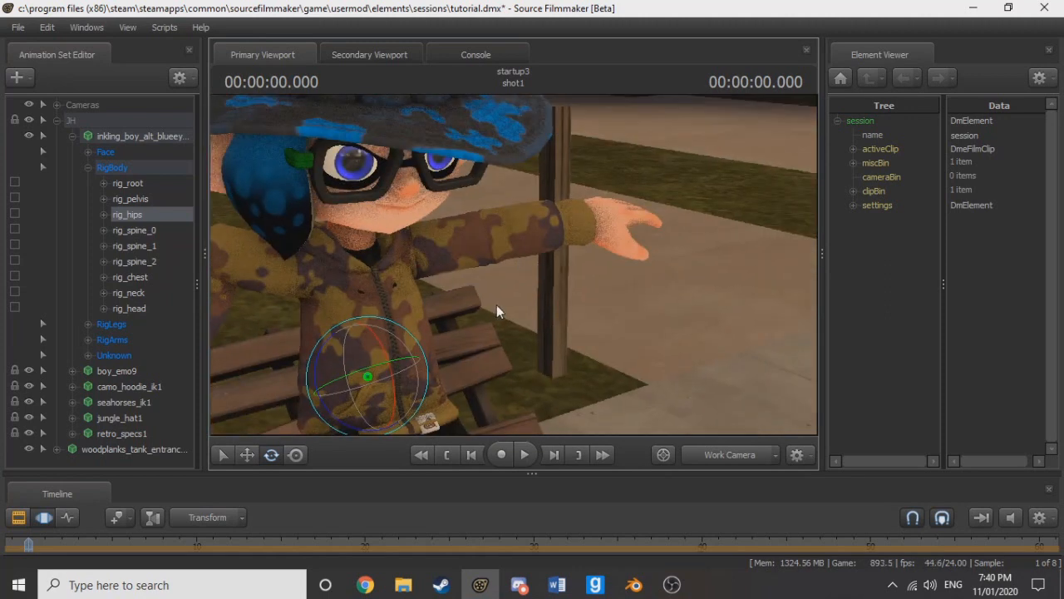
left_click(89, 325)
left_click(89, 325)
left_click(89, 340)
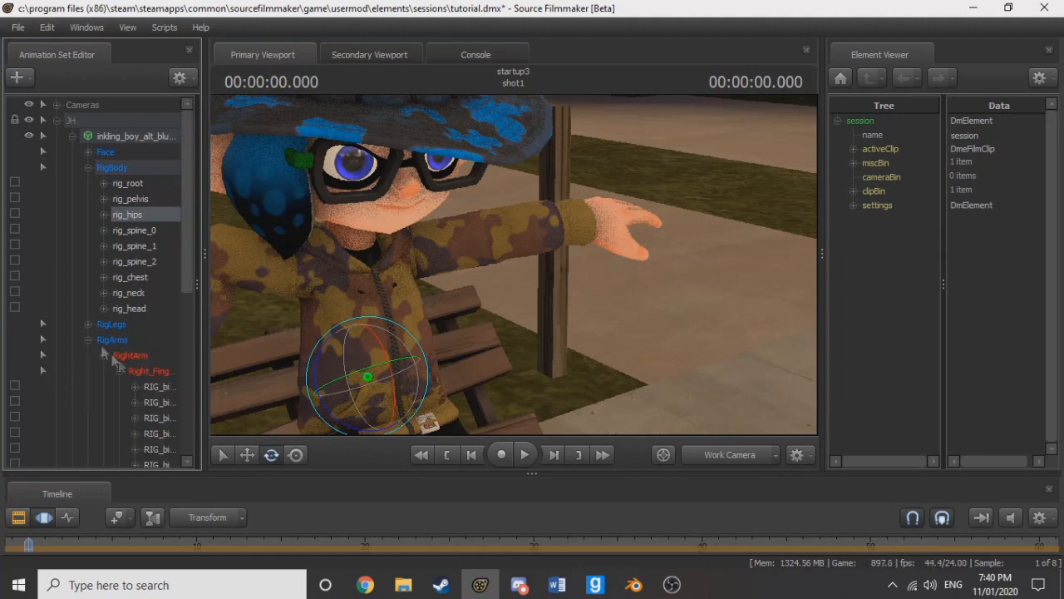
left_click(104, 355)
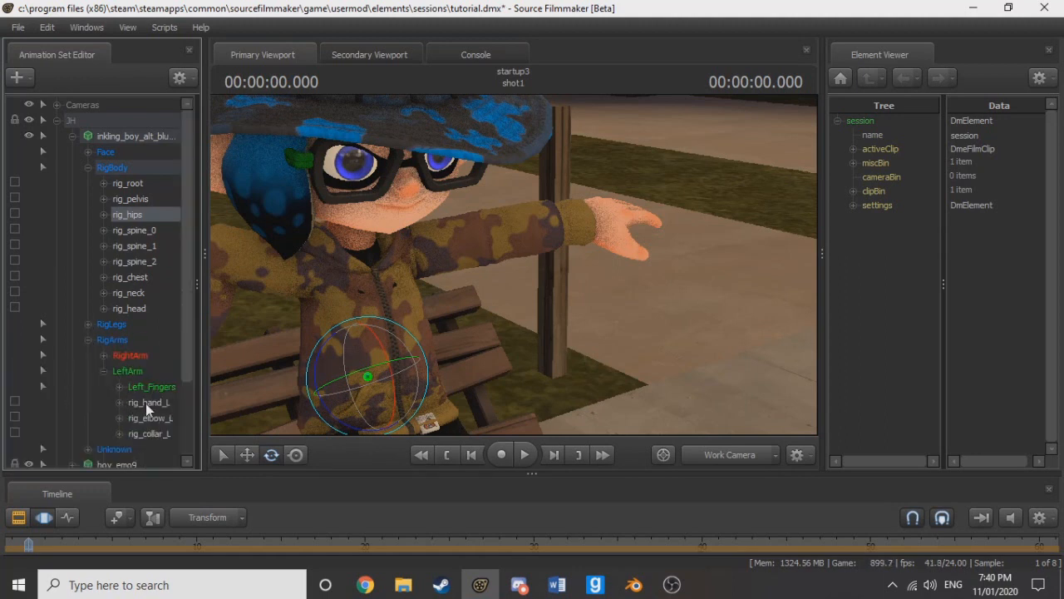
Step: Move the left hand control (rig_hand_L) in front of the chest, rotate the hand inward, and lower it slightly
left_click(145, 403)
key("w")
left_click_drag(635, 224, 368, 270)
key("e")
left_click_drag(509, 252, 428, 268)
key("w")
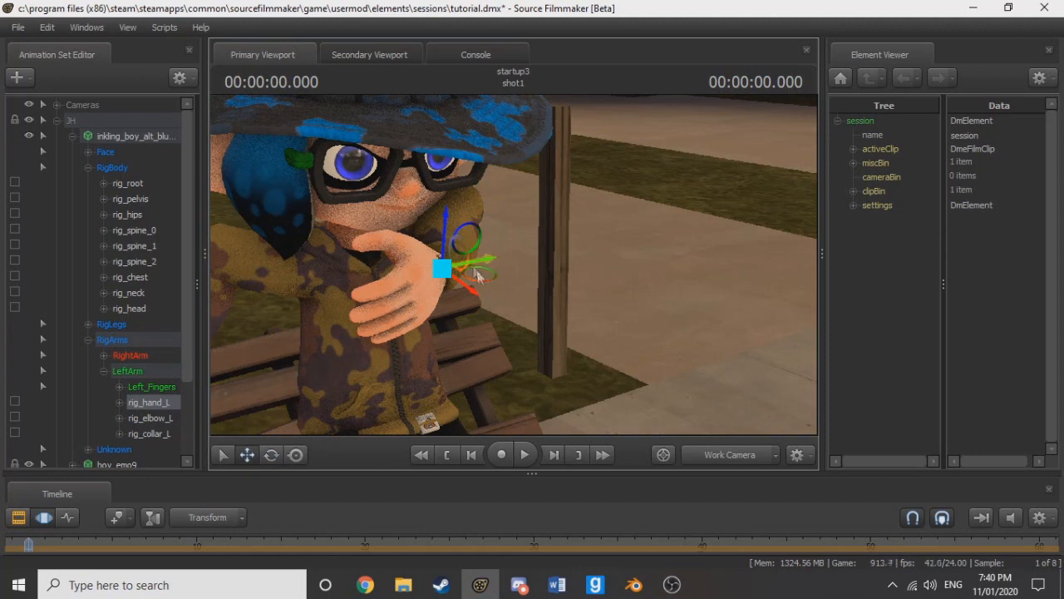
left_click_drag(505, 288, 481, 320)
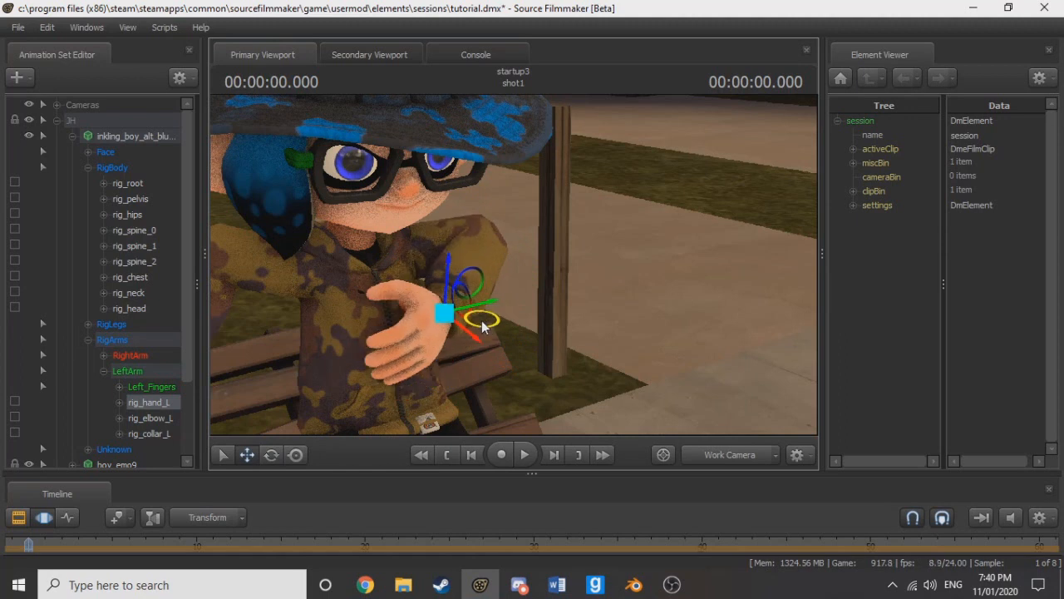
Step: Move the left elbow control (rig_elbow_L) to point the bent elbow outward beside the body
left_click(148, 417)
left_click_drag(425, 115, 443, 234)
key("d")
left_click_drag(576, 275, 512, 276)
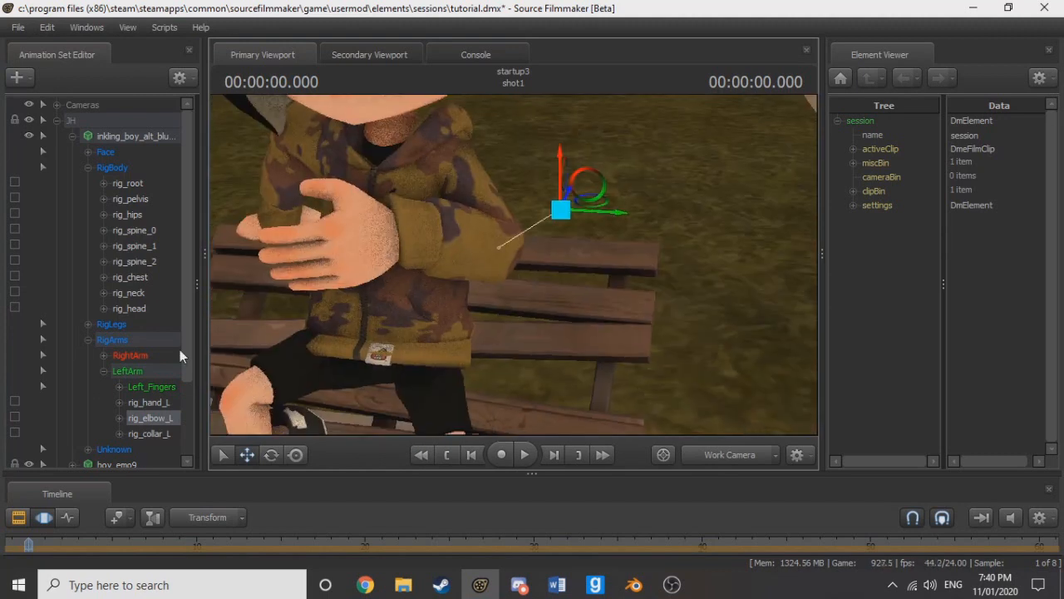
Step: Rotate the left hand control (rig_hand_L) slightly and lower the hand from the chest to just above the lap
left_click(150, 402)
key("e")
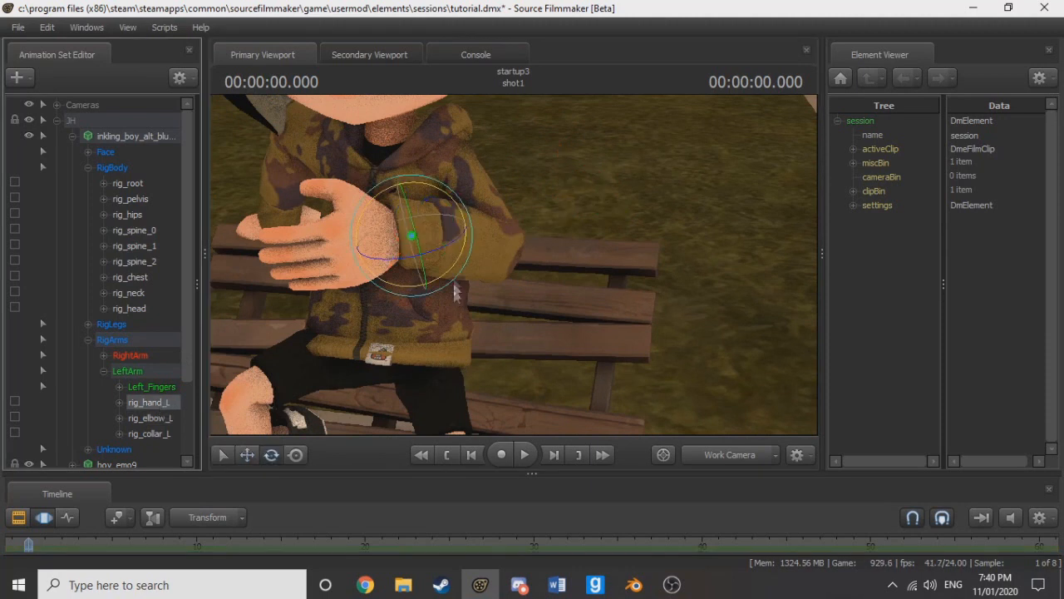
mouse_move(459, 251)
left_mouse_down()
mouse_move(431, 269)
mouse_move(455, 262)
left_mouse_up()
key("w")
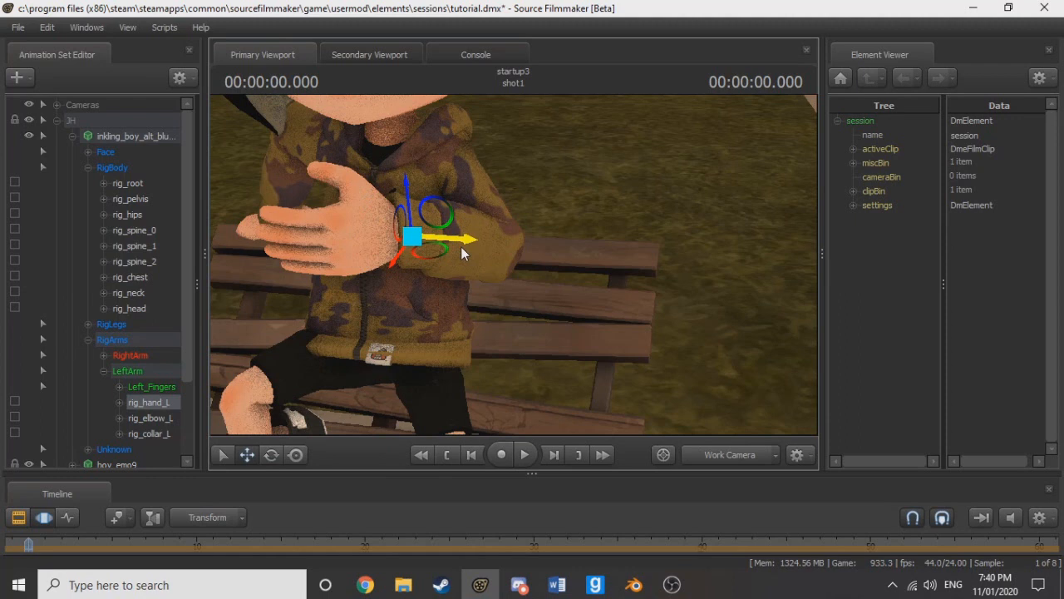
left_click_drag(433, 225, 441, 337)
Step: Rotate rig_hand_L so the fingers point downward and move the left hand outward beside the hip
key("e")
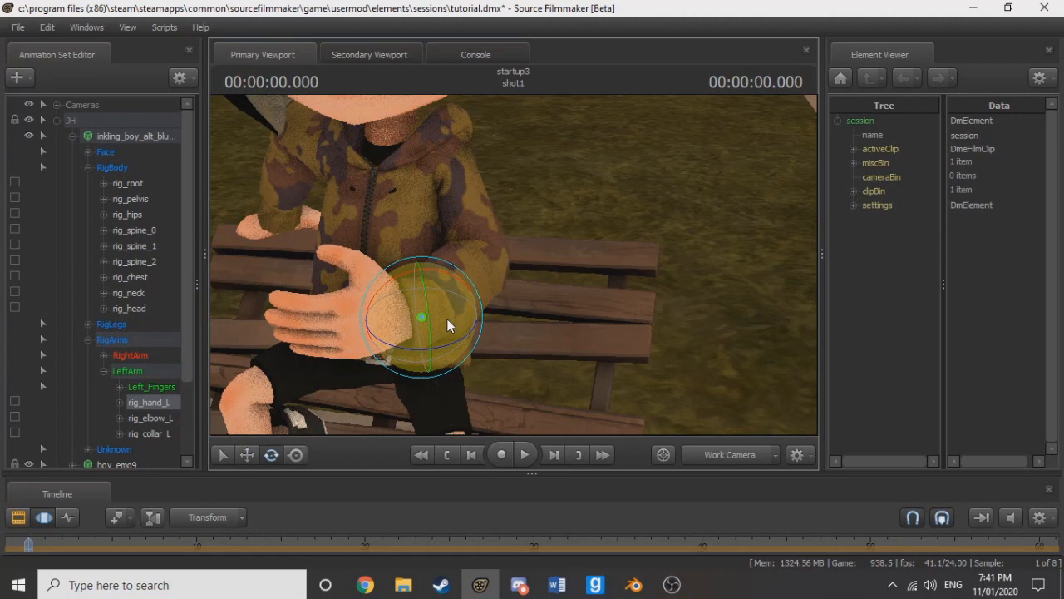
left_click_drag(447, 324, 407, 273)
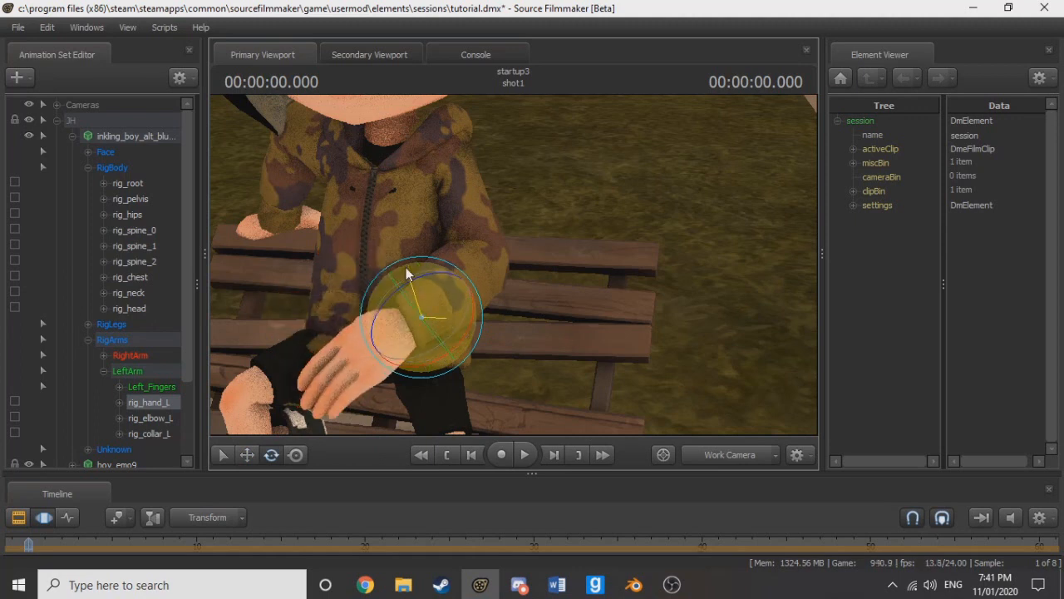
key("w")
left_click_drag(445, 295, 500, 356)
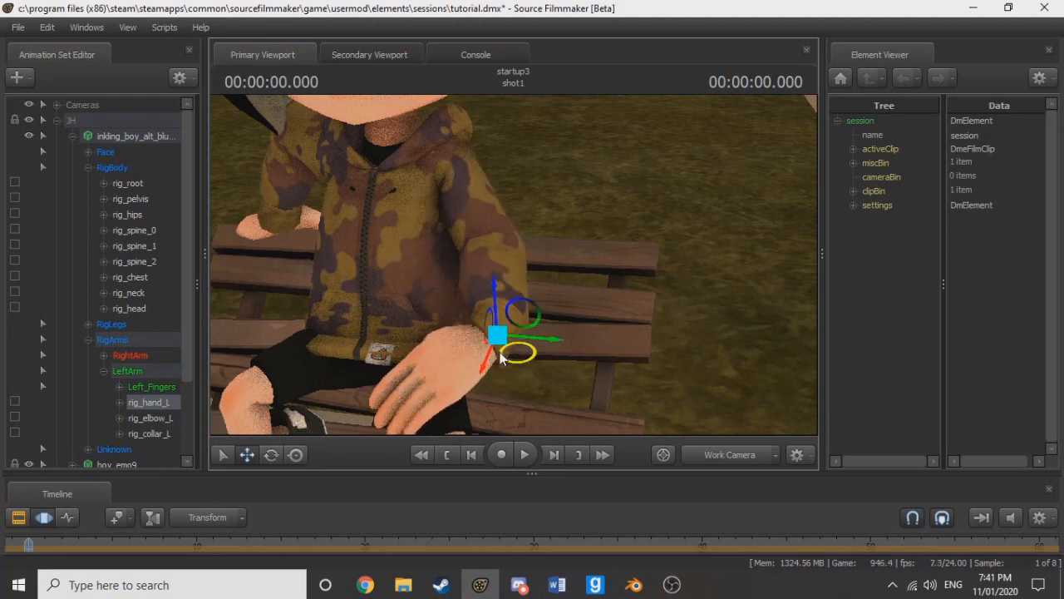
Step: Turn the left hand back toward the body with the fingers across the lower jacket, and shift it inward and upward
key("e")
left_click_drag(503, 351, 524, 360)
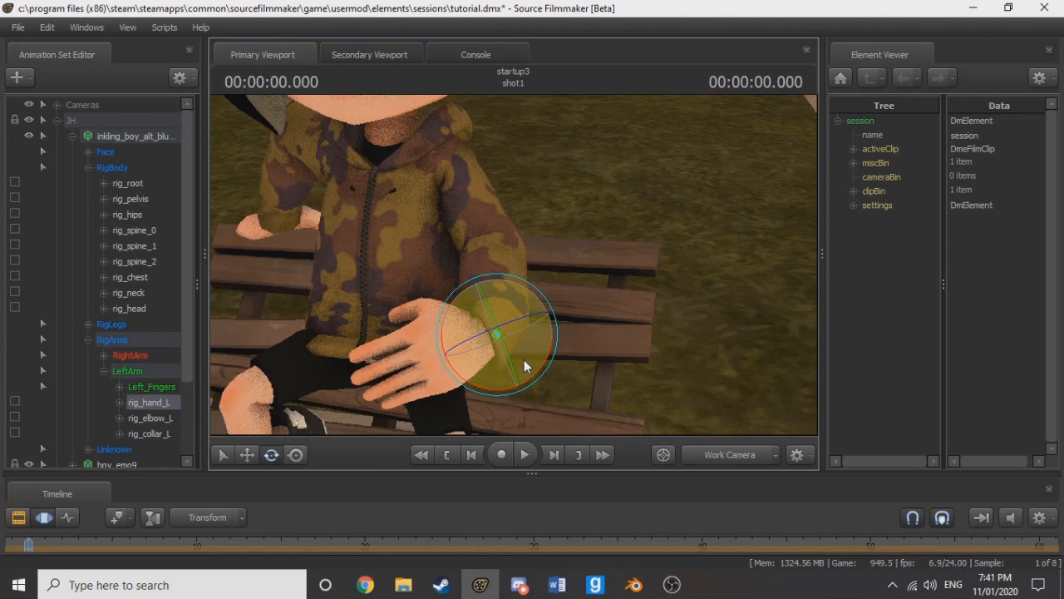
key("w")
left_click_drag(524, 366, 507, 305)
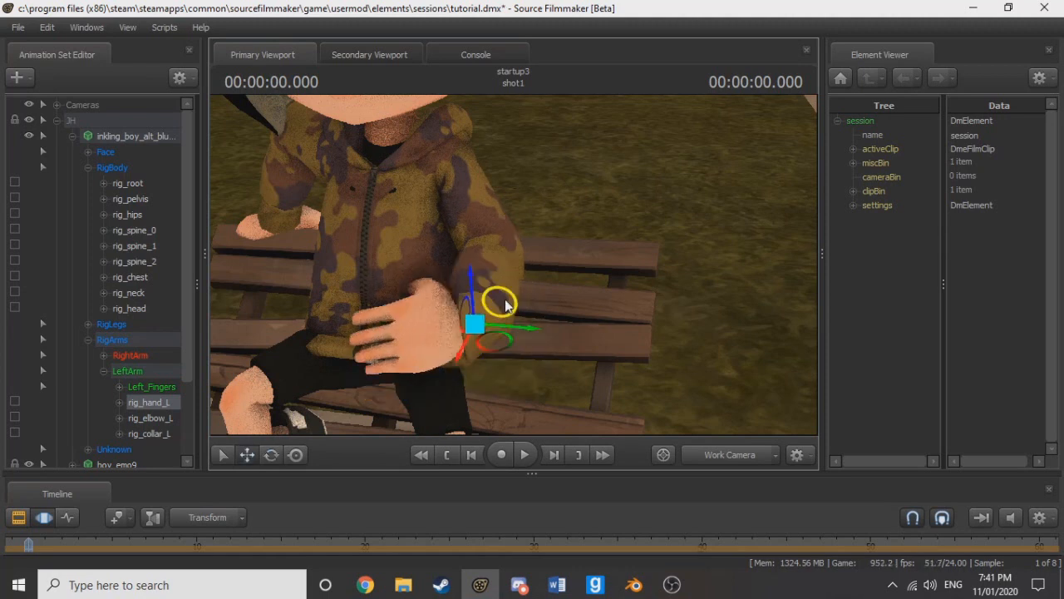
key("e")
left_click_drag(487, 328, 459, 294)
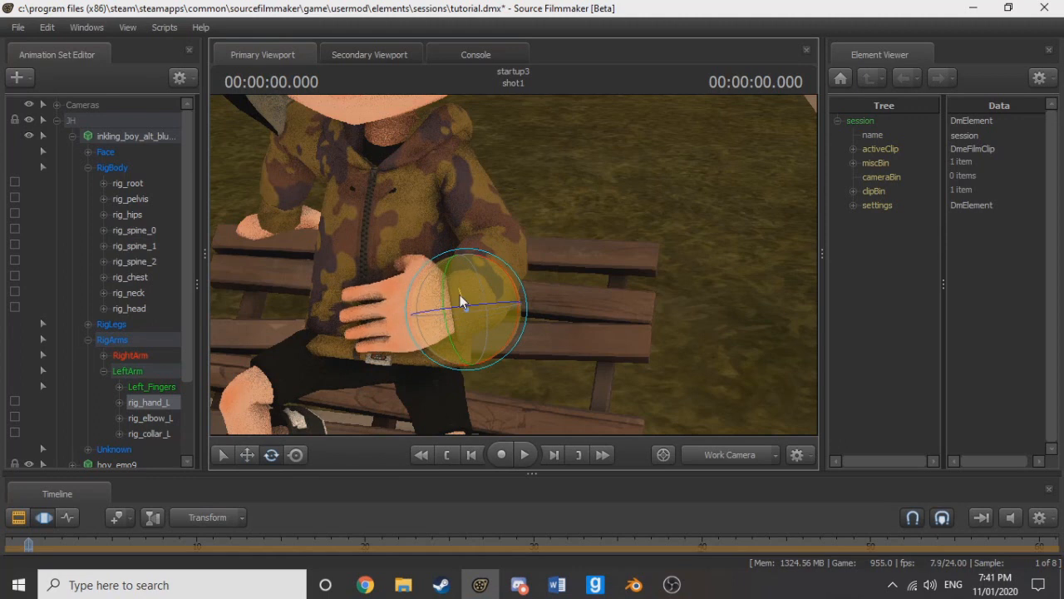
Step: Fine-tune the position and rotation of rig_hand_L so the left hand rests against the character's stomach
key("w")
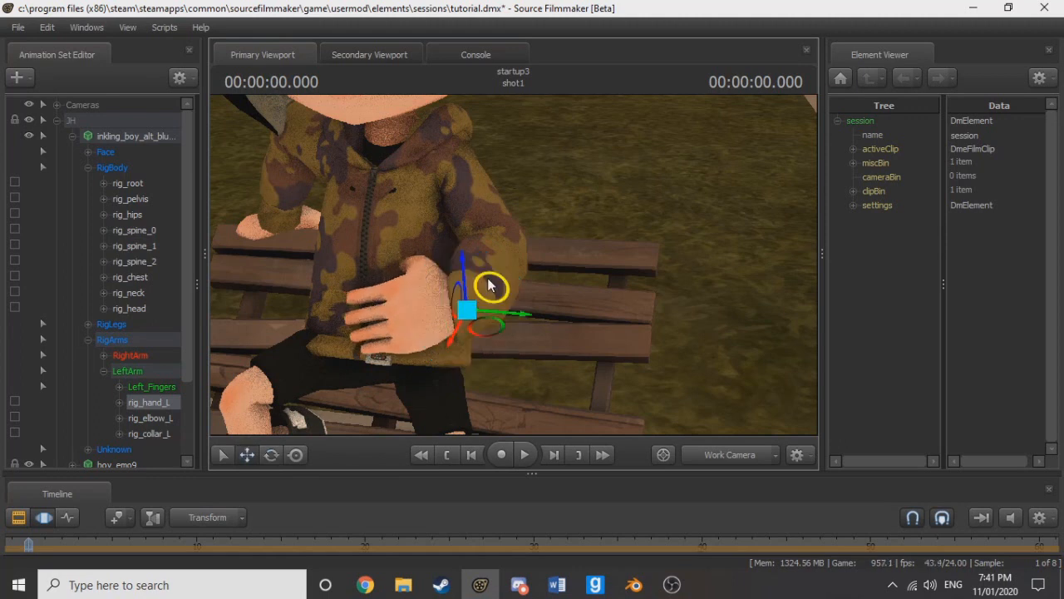
left_click_drag(488, 285, 513, 311)
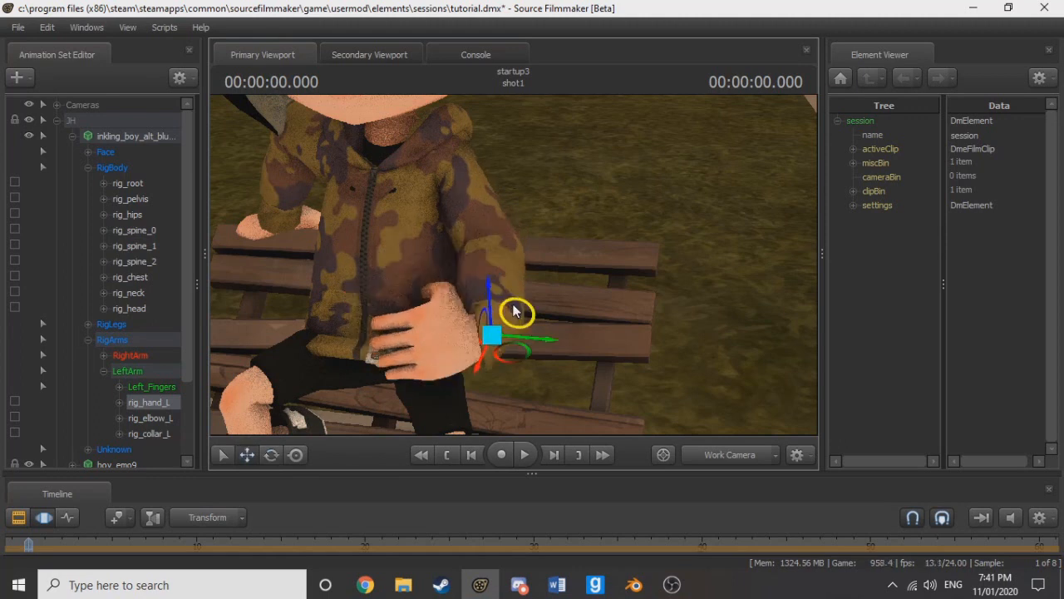
left_click_drag(514, 311, 513, 285)
key("e")
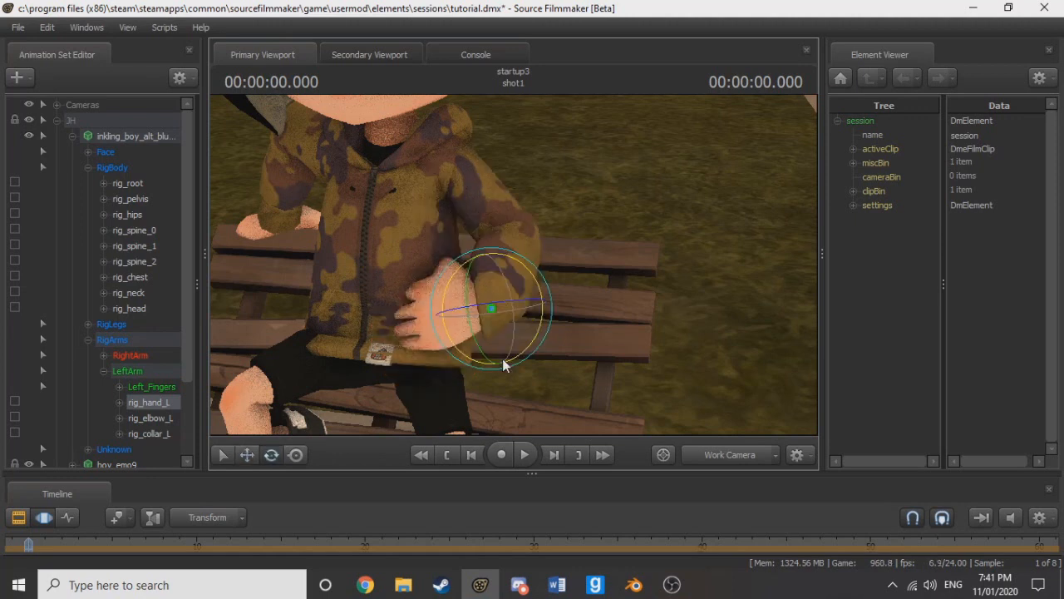
left_click_drag(504, 366, 510, 331)
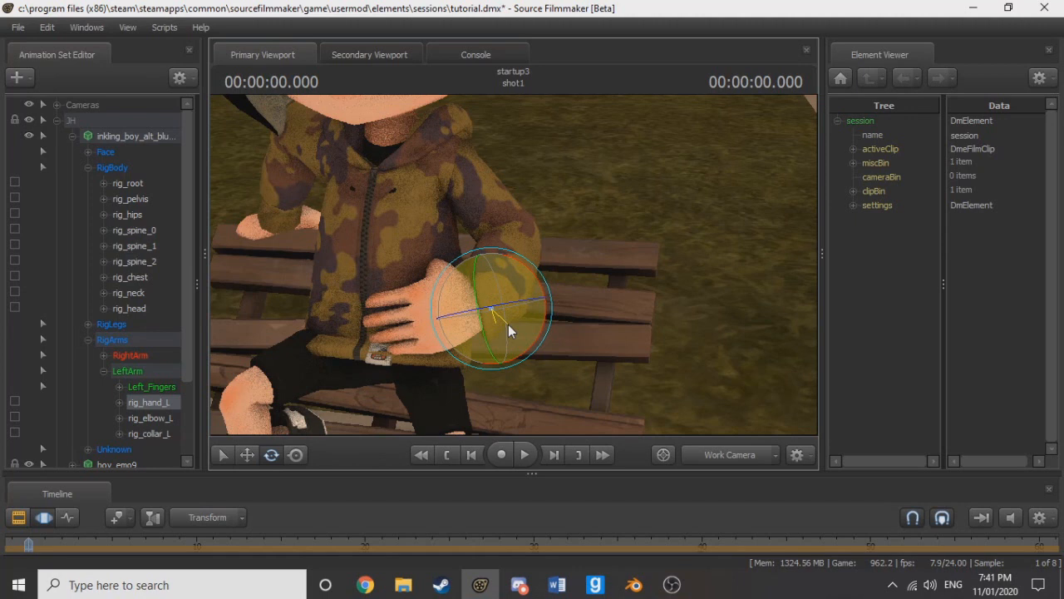
left_click_drag(508, 324, 508, 326)
left_click_drag(453, 390, 461, 384)
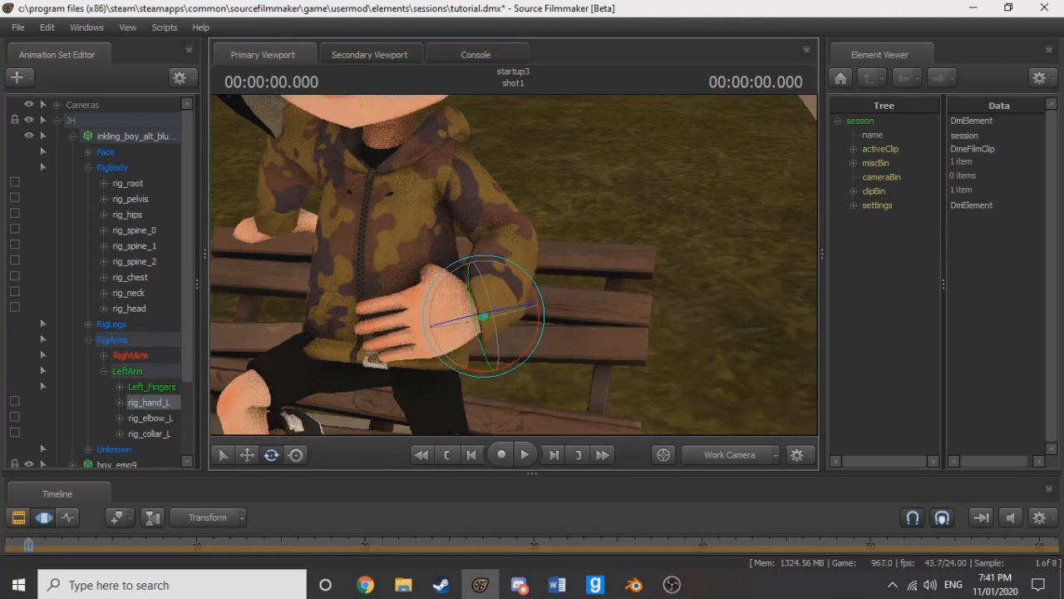
left_click_drag(524, 287, 513, 272)
Step: Rotate the character's left ear bone downward and adjust the right ear bone's rotation
key("s")
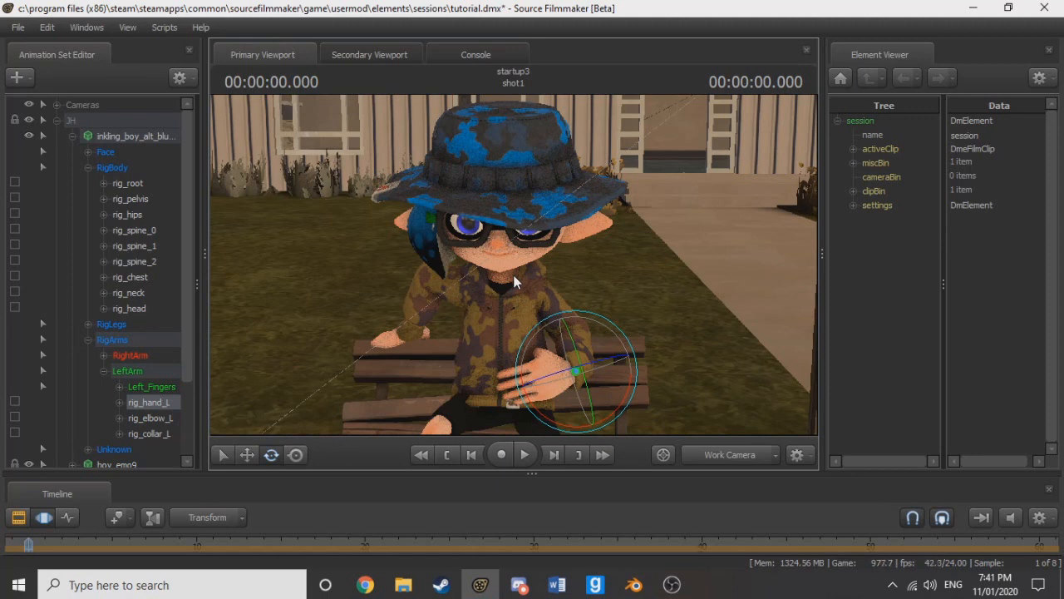
left_click_drag(644, 269, 515, 263)
key("w")
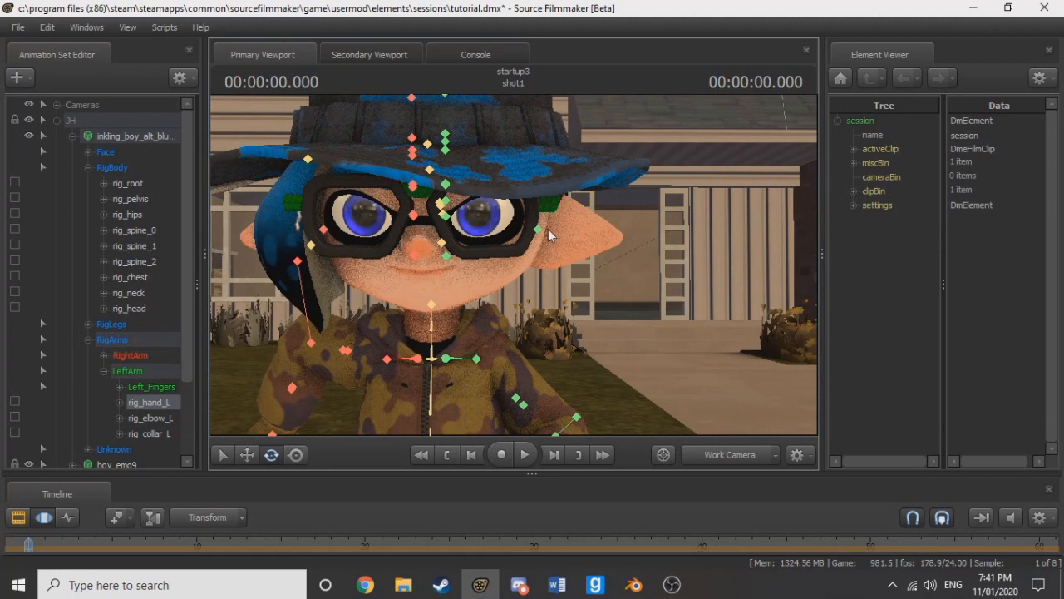
left_click(541, 225)
left_click_drag(577, 202, 589, 228)
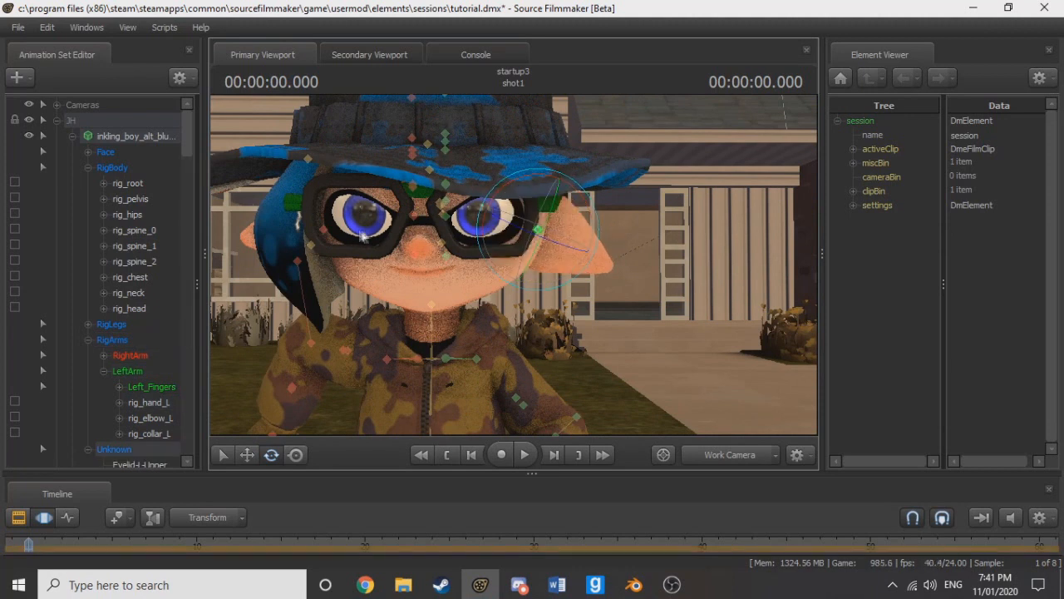
left_click(323, 229)
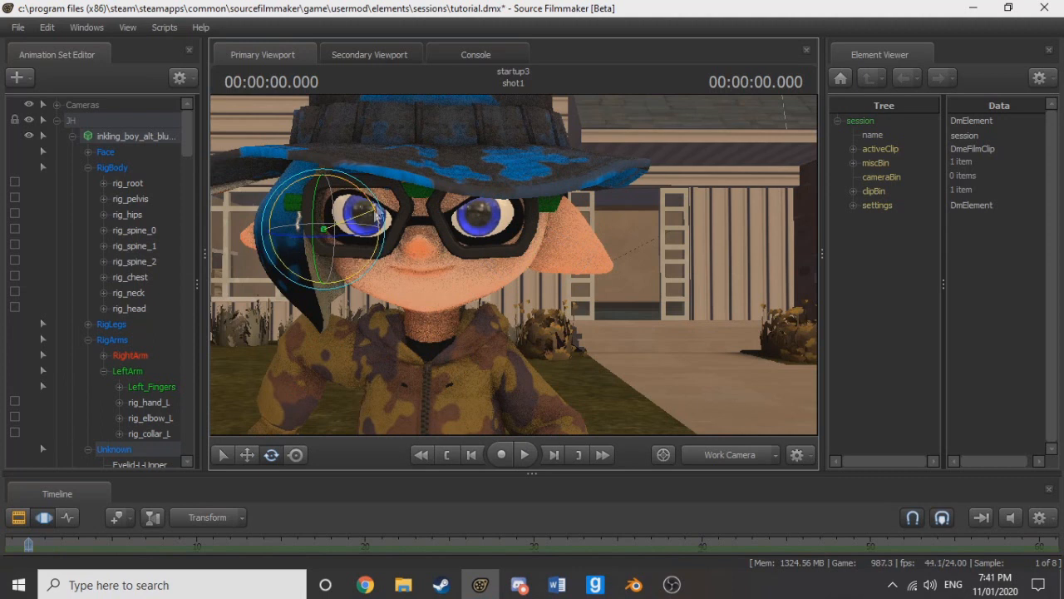
left_click_drag(374, 195, 373, 194)
Step: Collapse the JH group and select it together with the woodplanks_tank_entrance model
key("s")
key("a")
left_click_drag(532, 258, 532, 258)
key("w")
key("s")
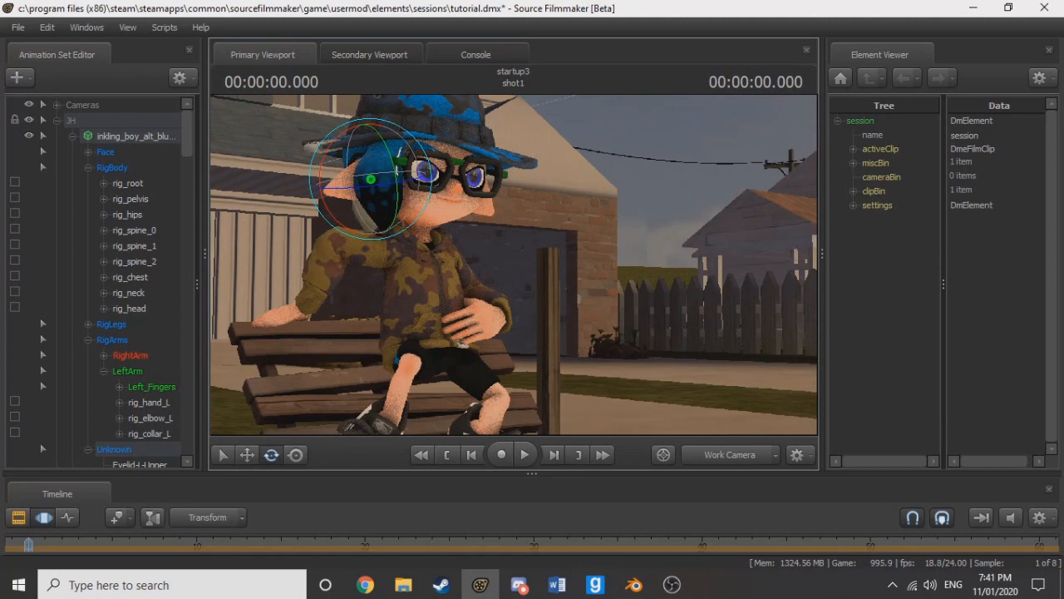
left_click_drag(532, 257, 532, 258)
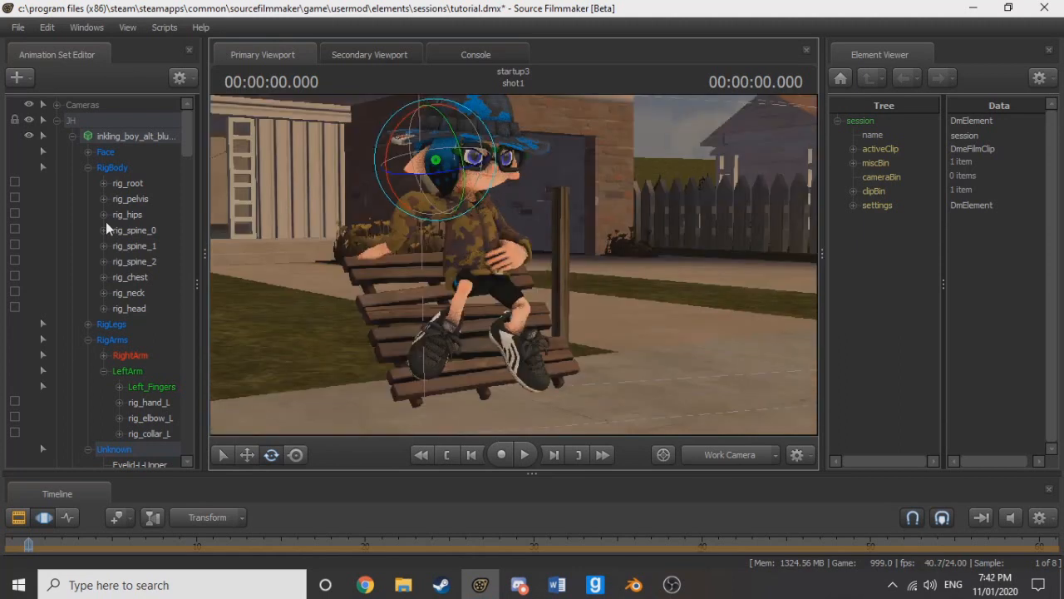
left_click(93, 116)
left_click(55, 121)
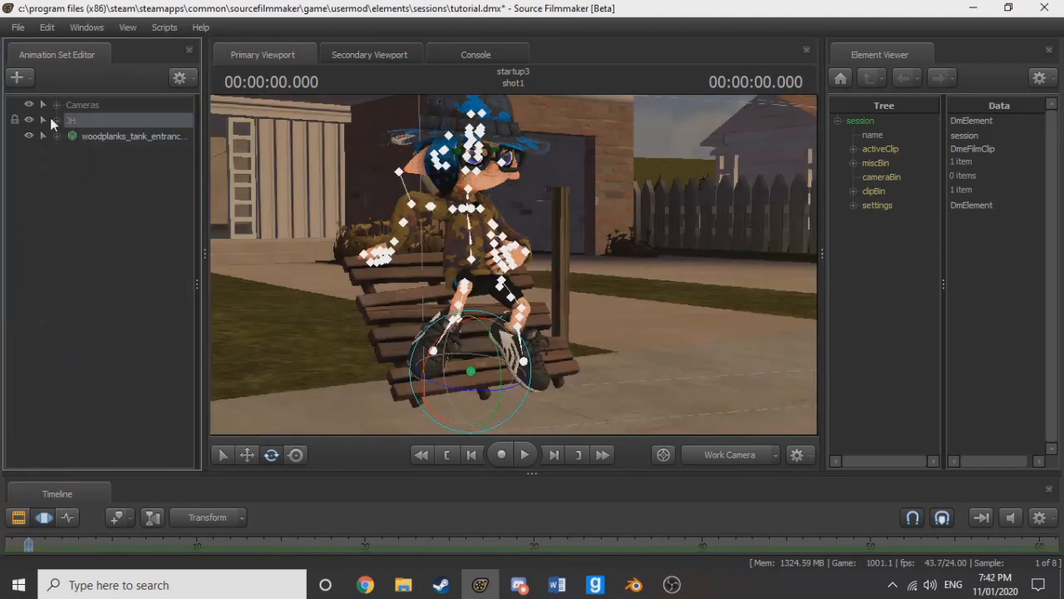
left_click(147, 138)
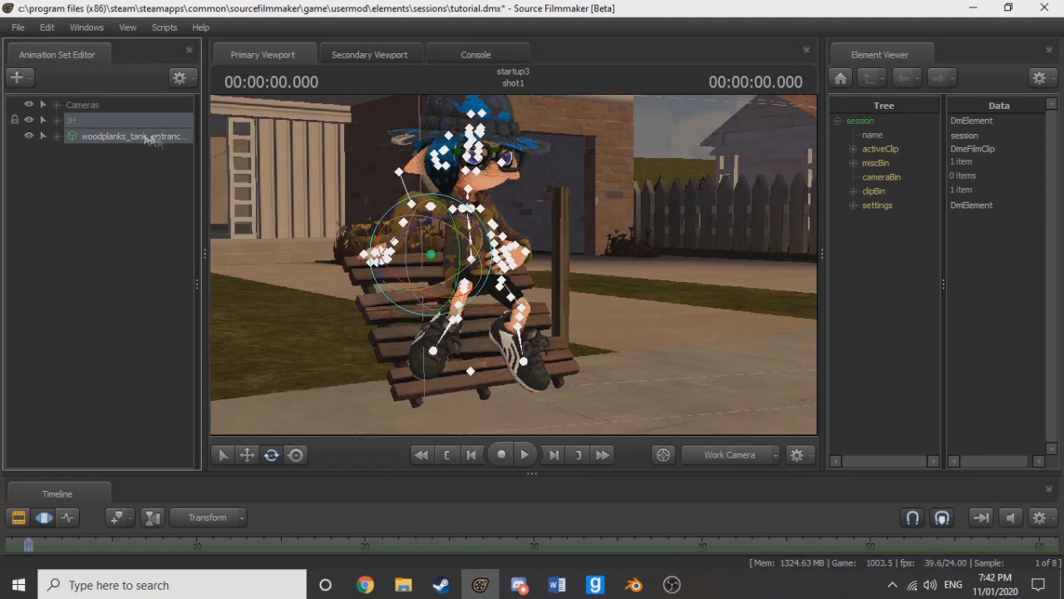
left_click(108, 132)
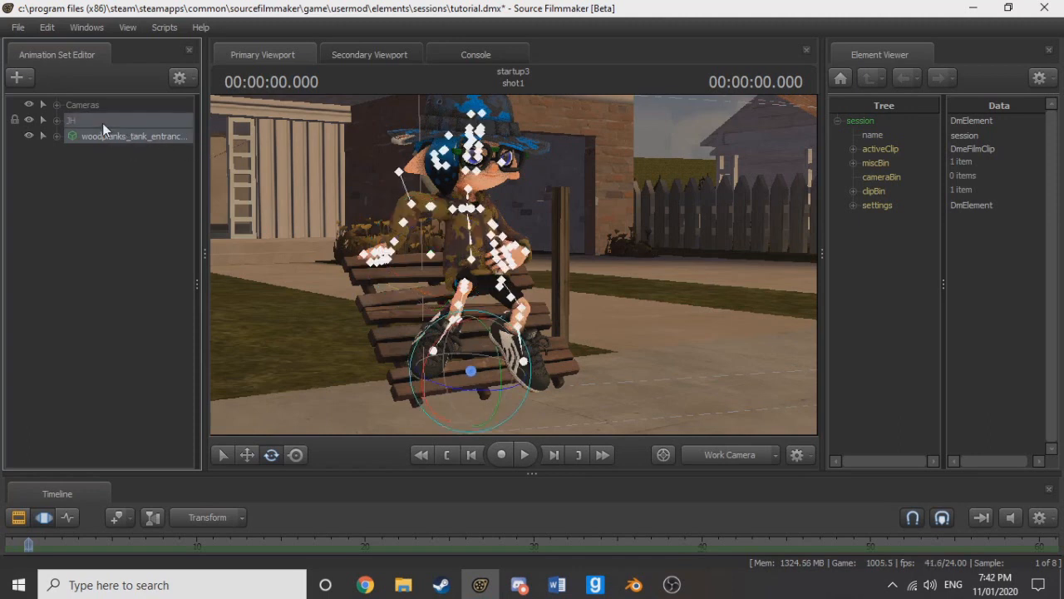
Step: Rotate the selected character and planks together into a tilted, side-facing orientation, undoing a rotation that turns them too far
left_click_drag(432, 351, 458, 332)
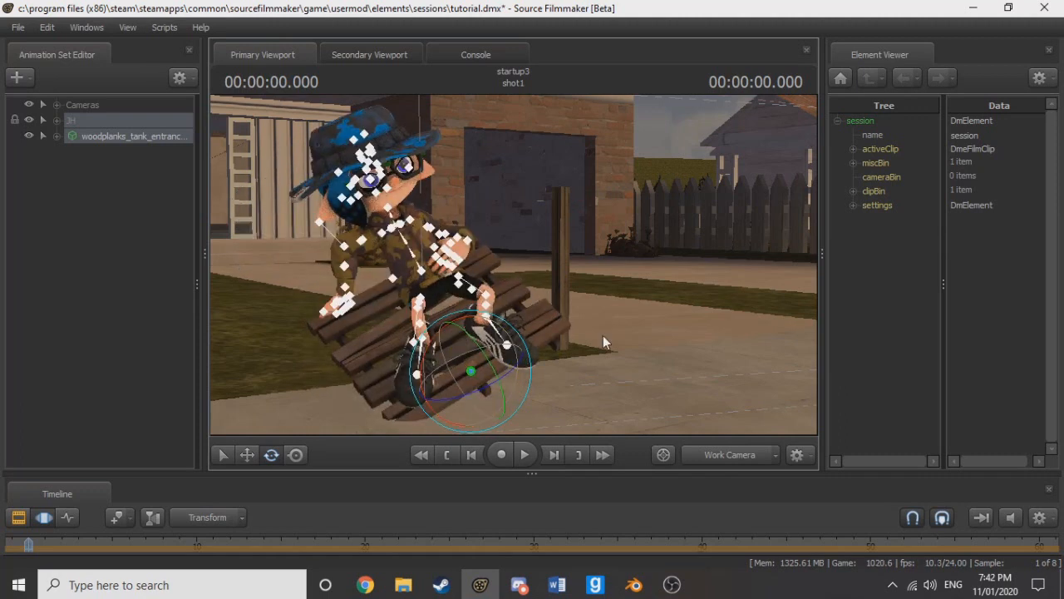
left_click_drag(602, 336, 605, 318)
left_click_drag(430, 364, 492, 409)
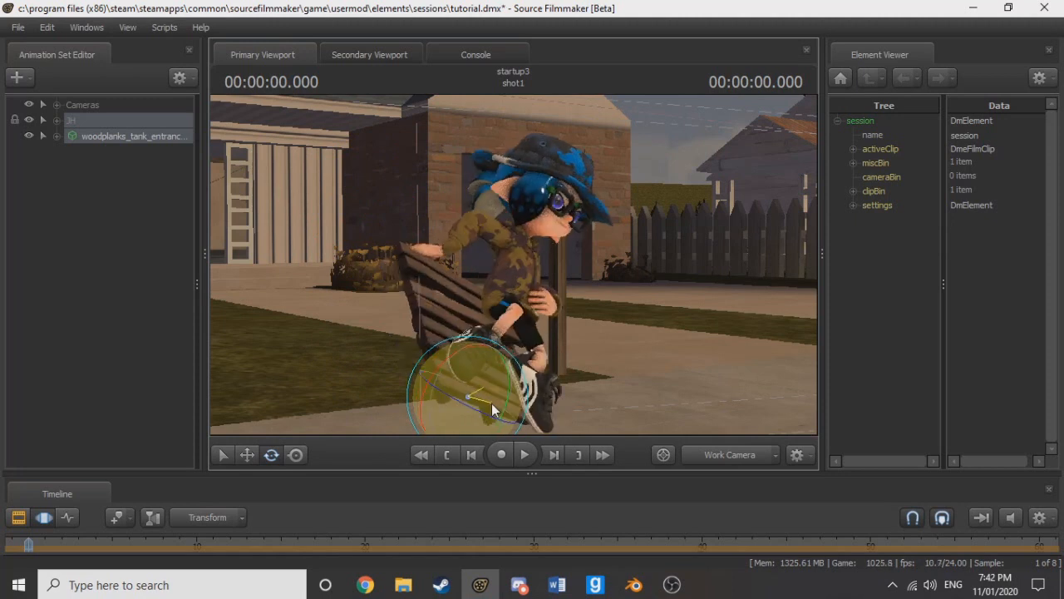
key("ctrl+z")
left_click_drag(649, 354, 652, 354)
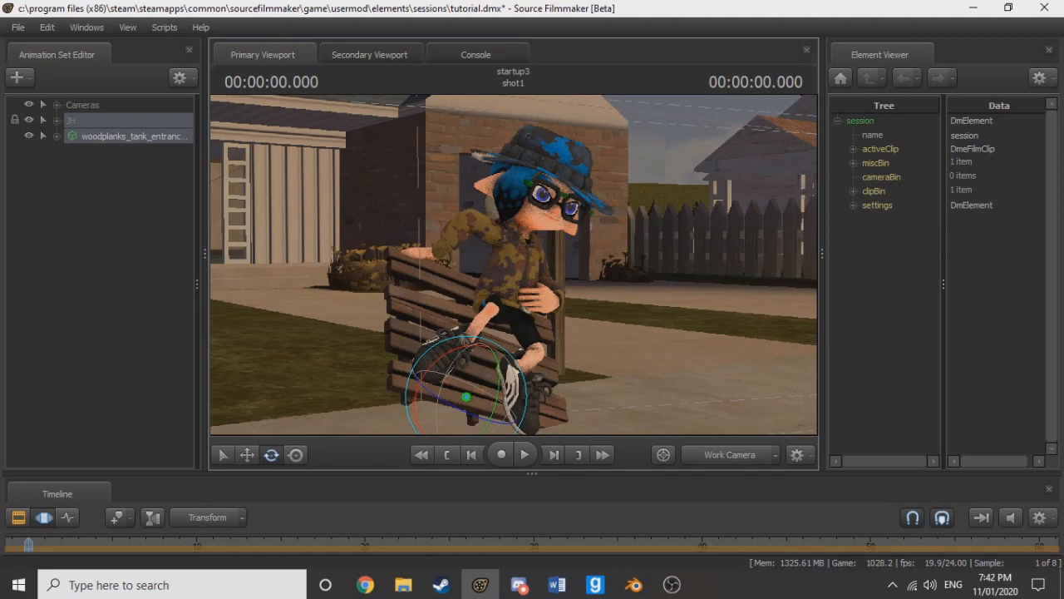
left_click_drag(653, 354, 568, 399)
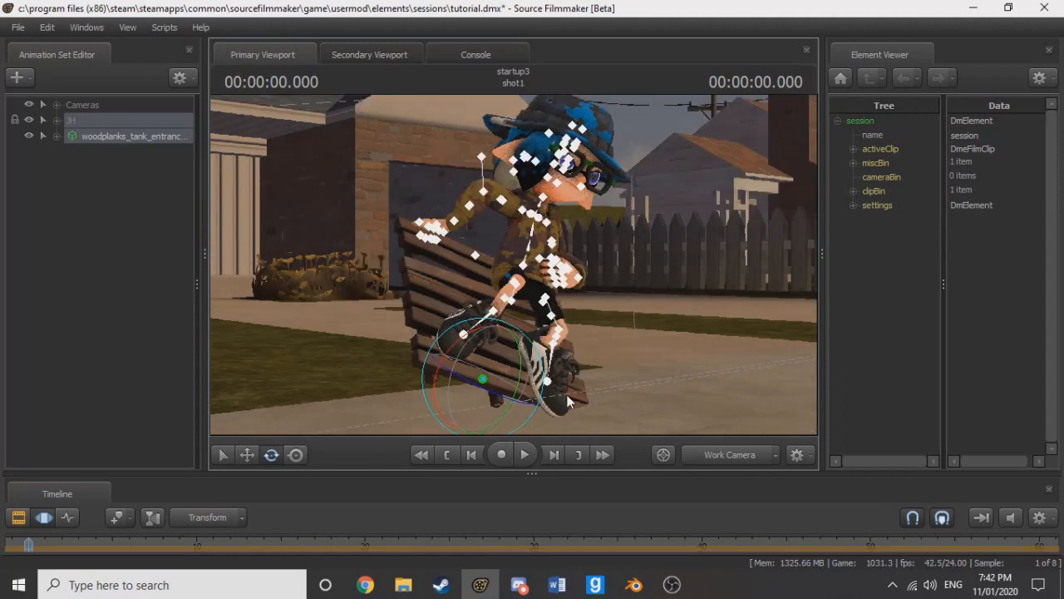
Step: Raise the selected character and planks together vertically above the ground
left_click_drag(579, 333, 517, 293)
key("w")
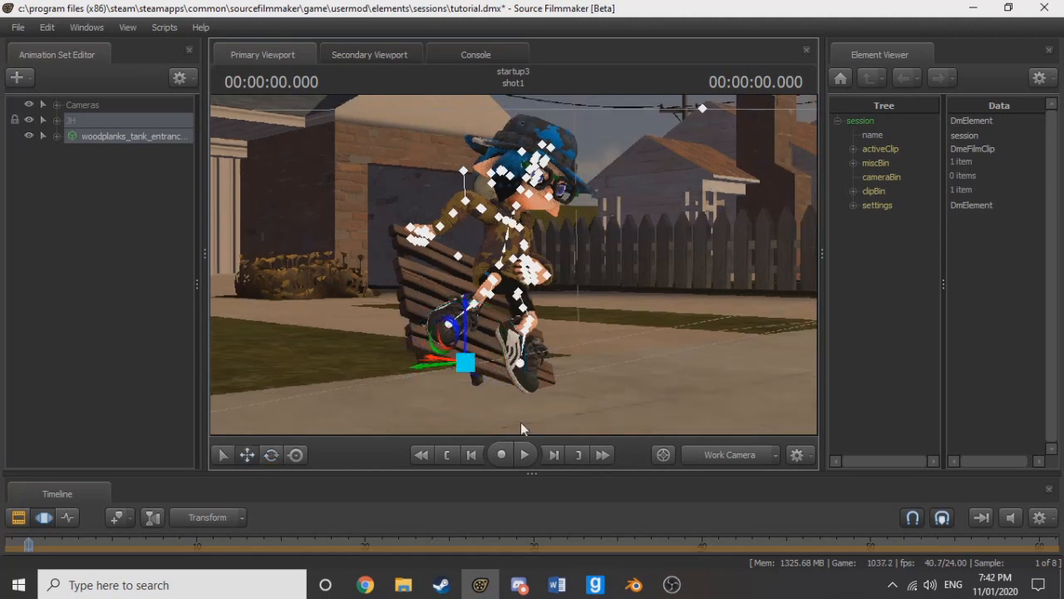
left_click_drag(471, 319, 471, 267)
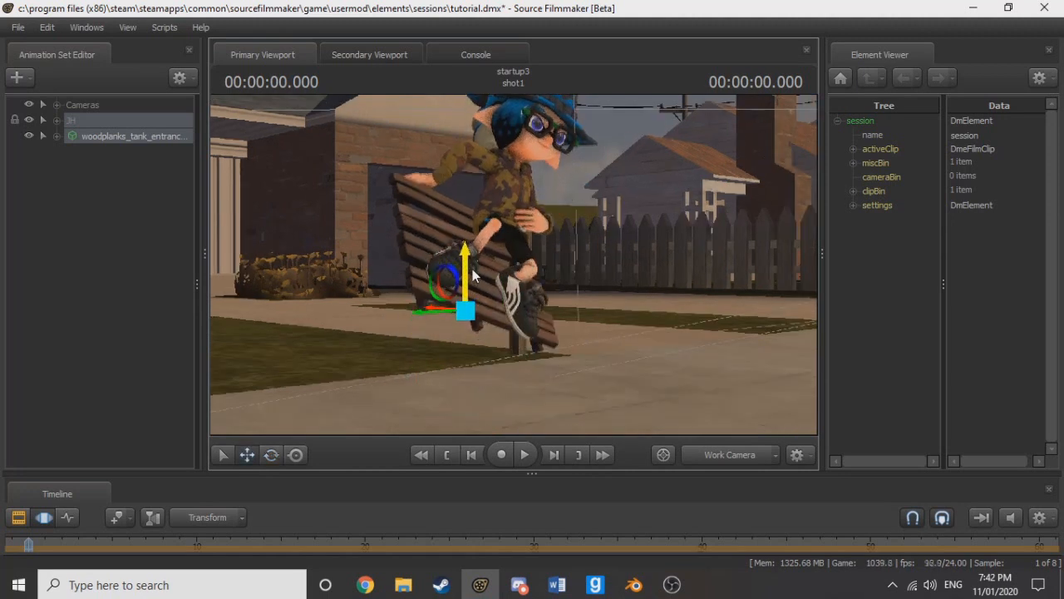
Step: Switch the viewport to camera1, select Cameras, and reposition the camera to frame the character and planks with the brick garage behind
left_click(718, 458)
left_click(680, 435)
left_click(95, 110)
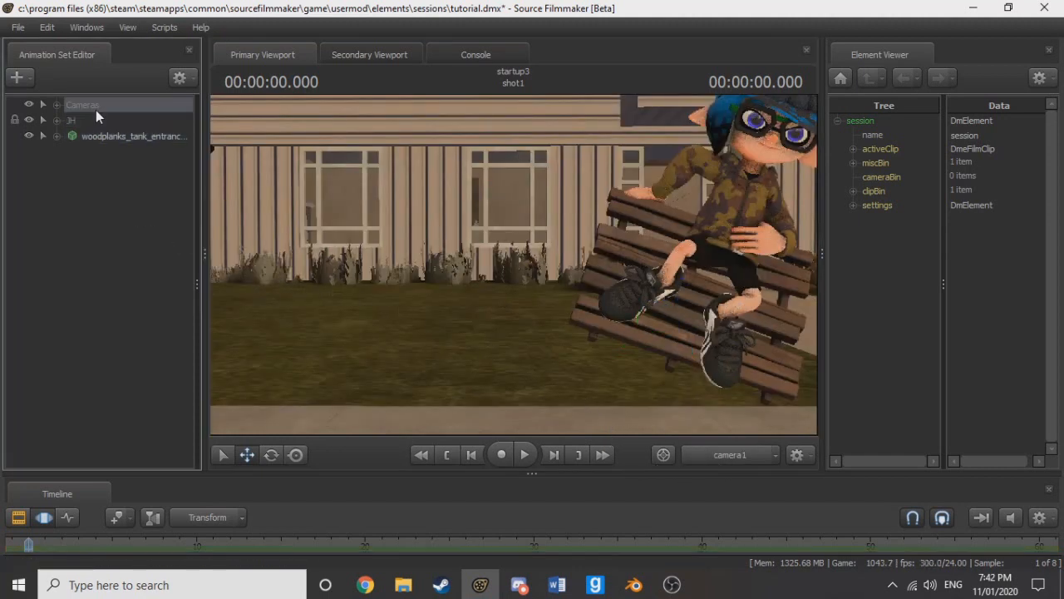
left_click_drag(424, 364, 542, 315)
key("a")
key("s")
key("a")
key("w")
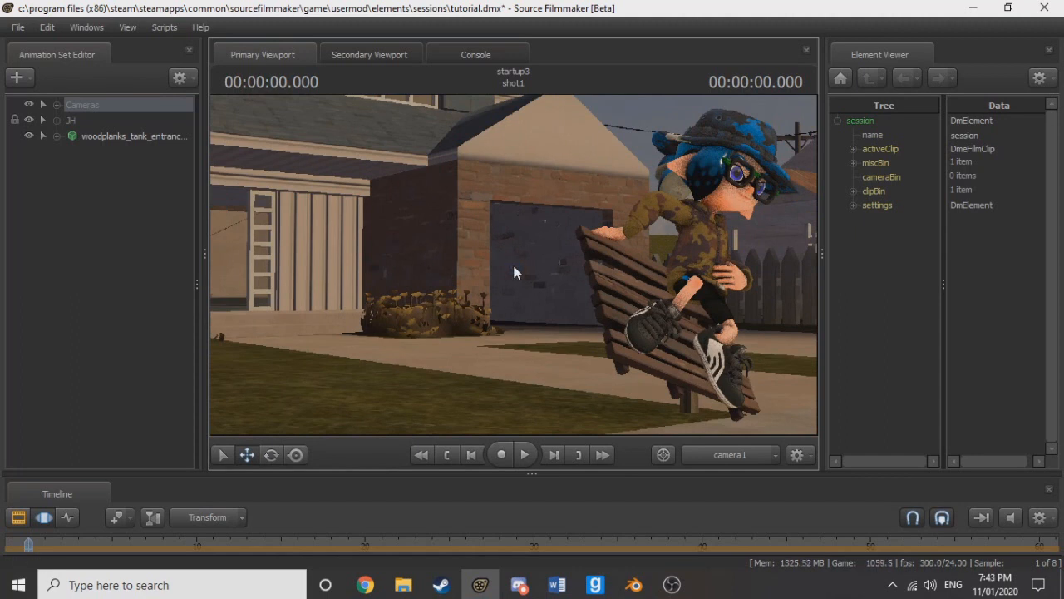
right_click(503, 293)
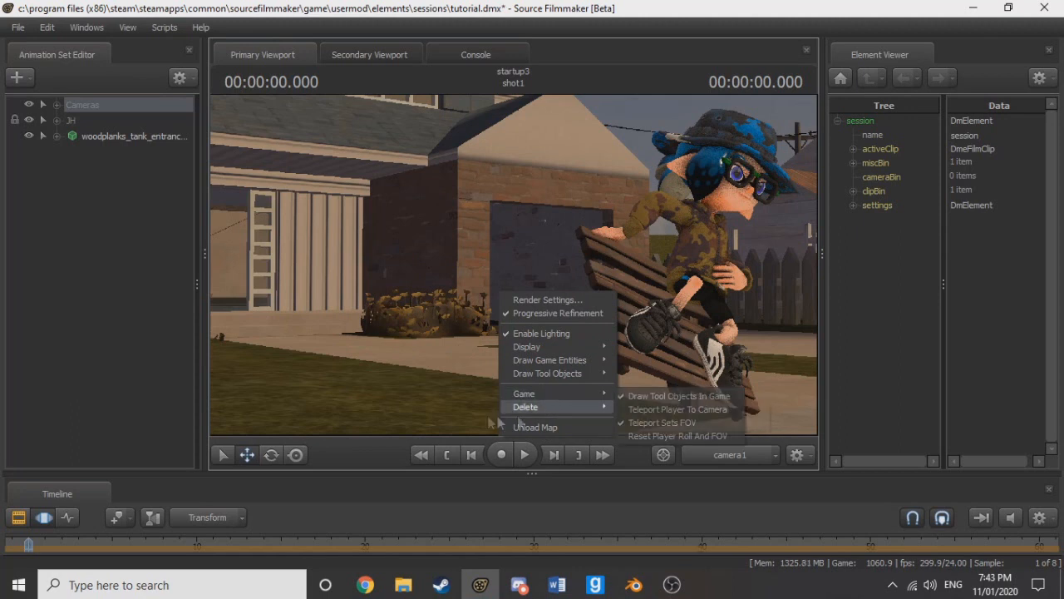
mouse_move(539, 391)
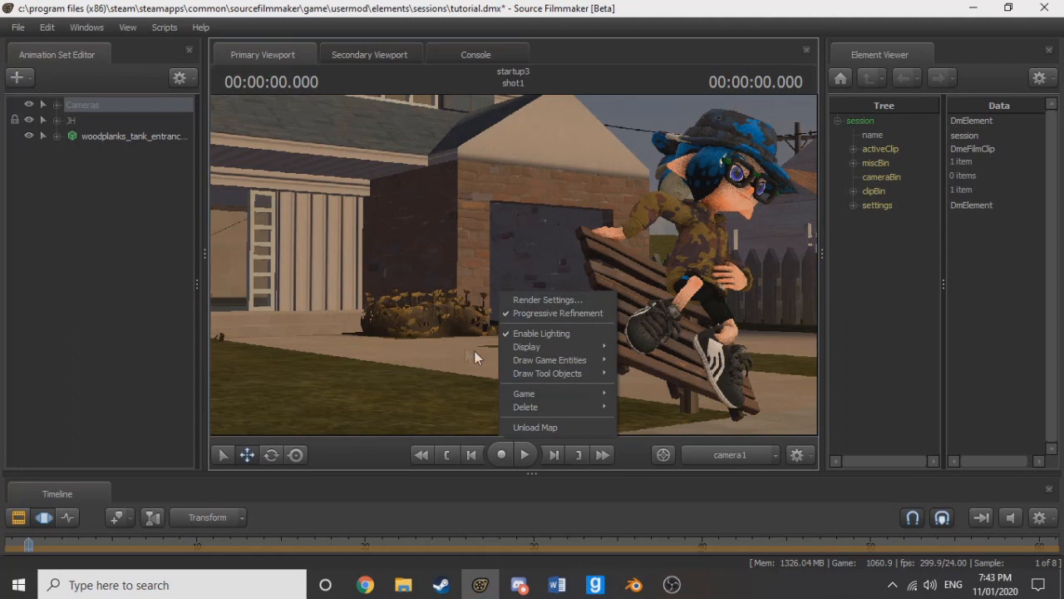
left_click(18, 27)
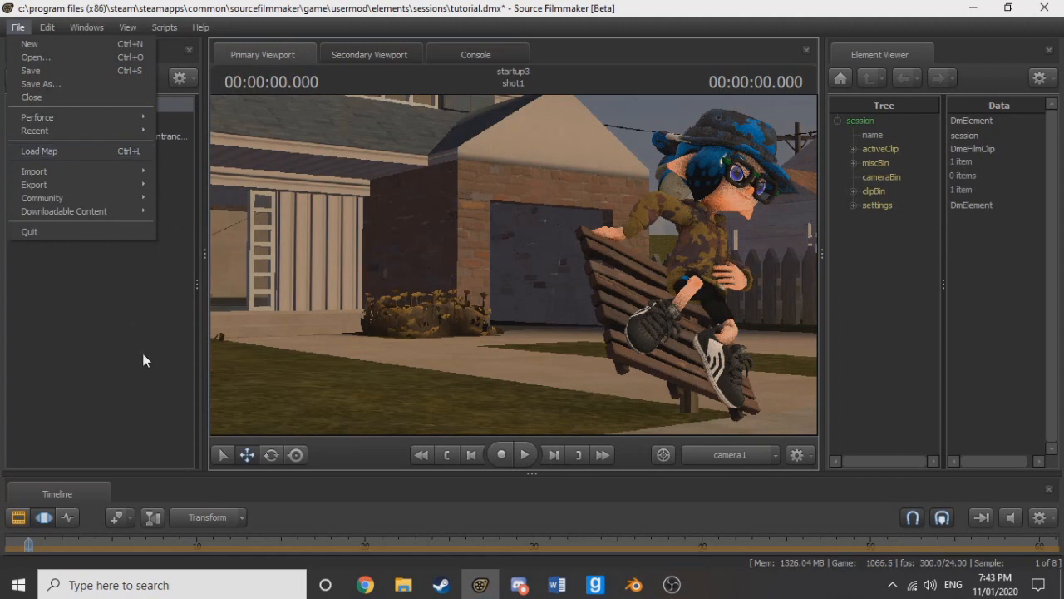
left_click(347, 388)
Step: Reframe camera1 closer to the character on the planks, with the garage and picket fence in the background
left_click_drag(616, 274, 694, 262)
key("w")
left_click_drag(482, 249, 513, 271)
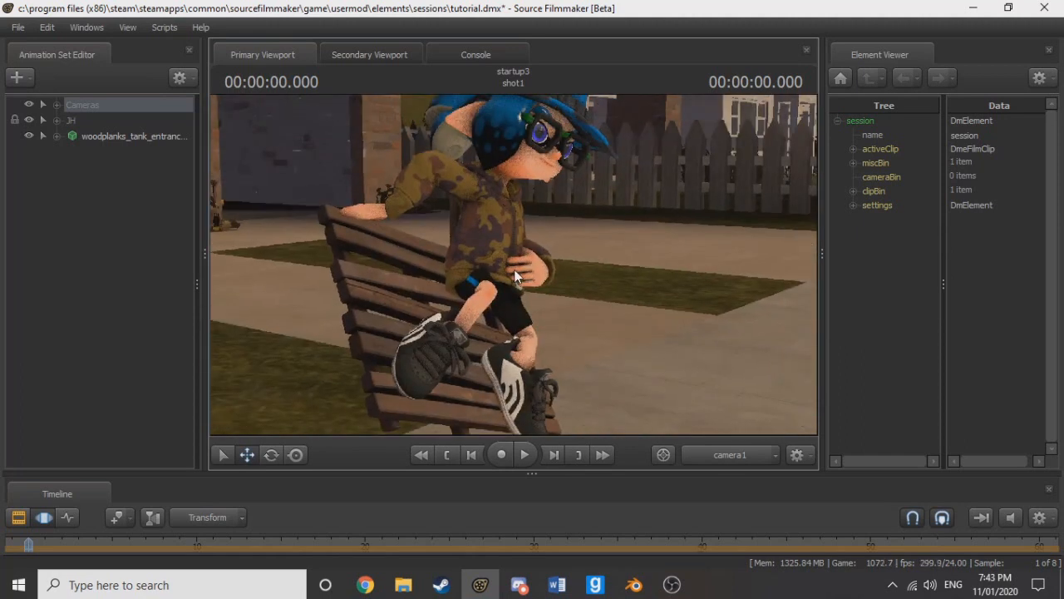
key("w")
left_click_drag(580, 273, 515, 249)
key("s")
key("w")
key("d")
key("x")
key("a")
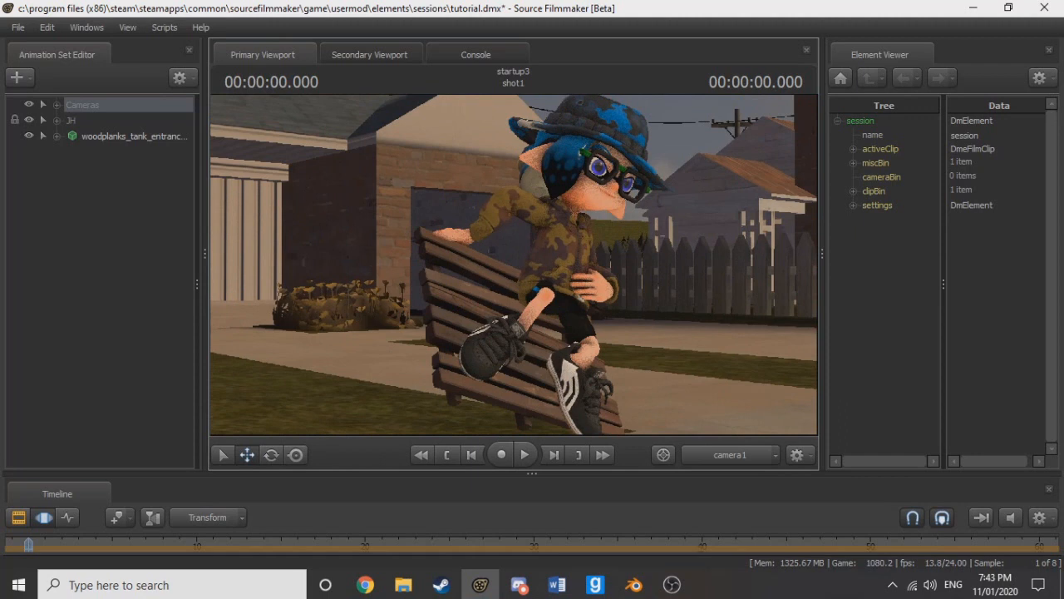
Step: Pull camera1 back and shift it sideways so the character and planks sit in the right part of the frame
key("s")
key("a")
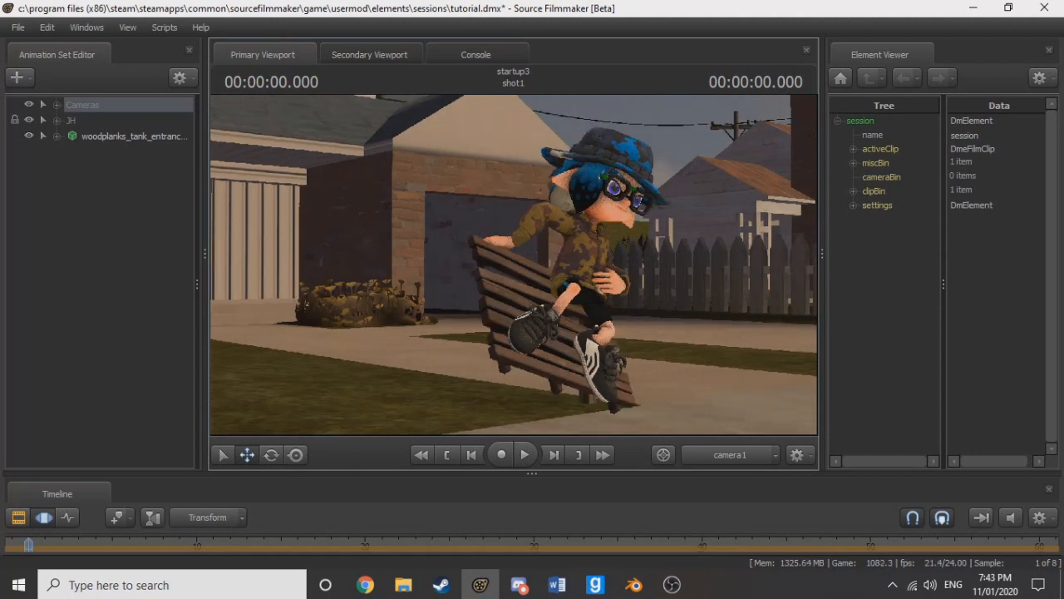
key("a")
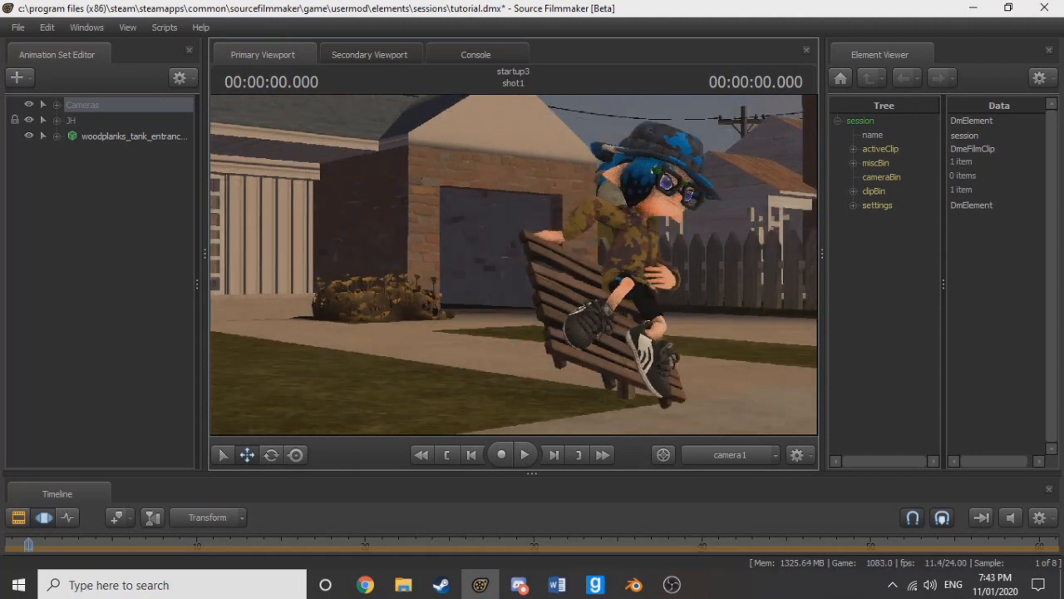
Step: Rotate the rig_head bone so the character's face turns toward camera1, inspecting it from the Work Camera first
left_click(707, 450)
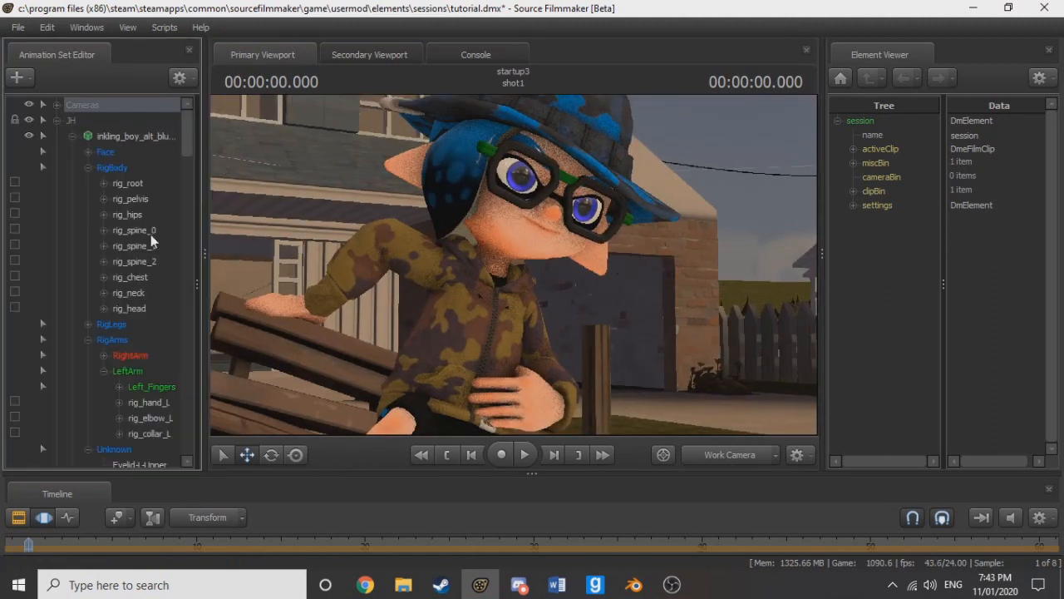
left_click(129, 309)
left_click_drag(509, 275, 502, 236)
left_click(723, 462)
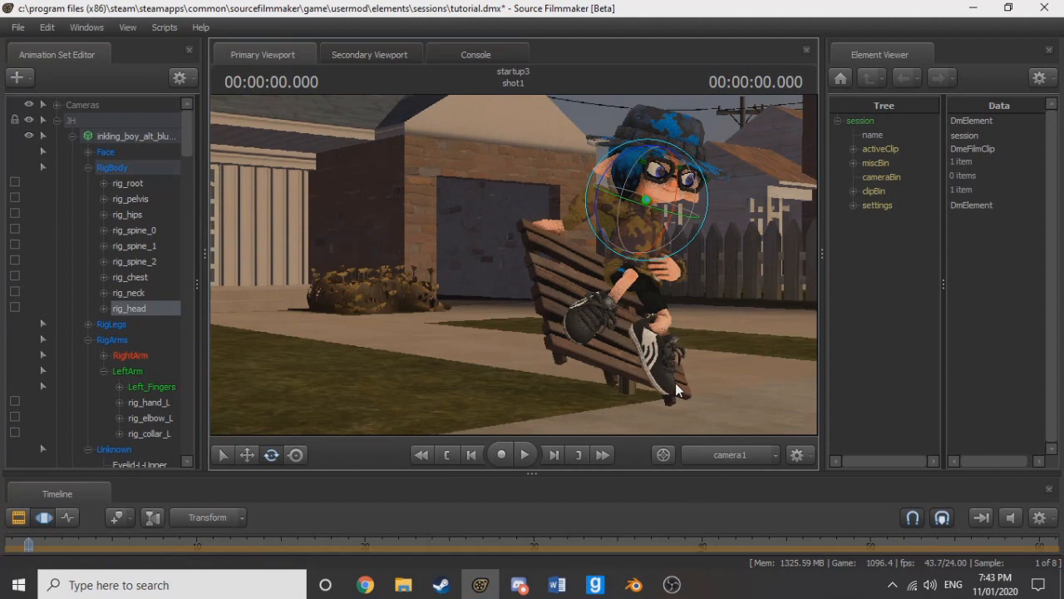
left_click_drag(655, 195, 662, 197)
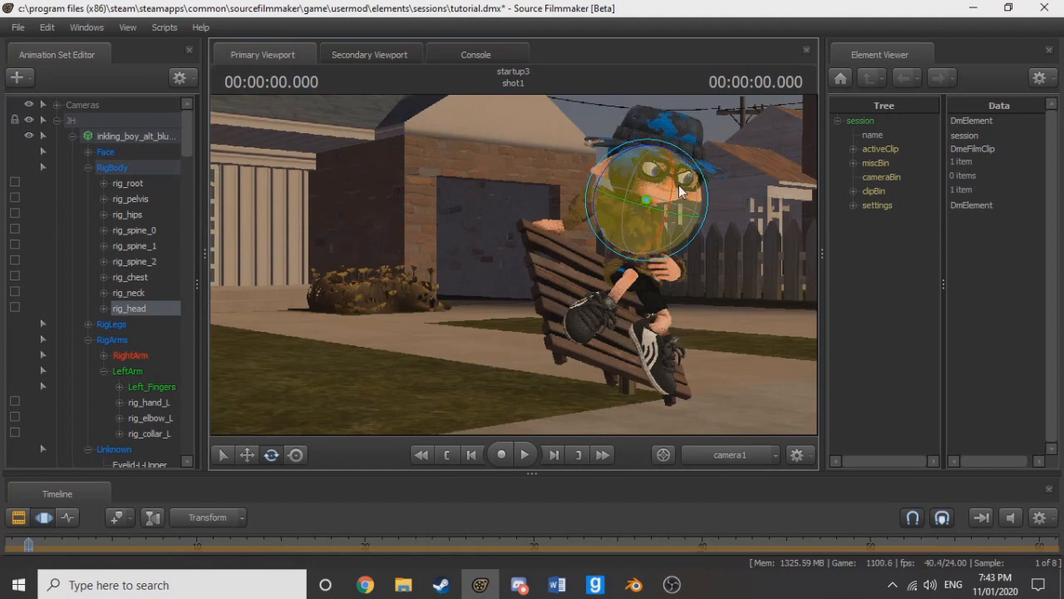
left_click_drag(682, 190, 667, 182)
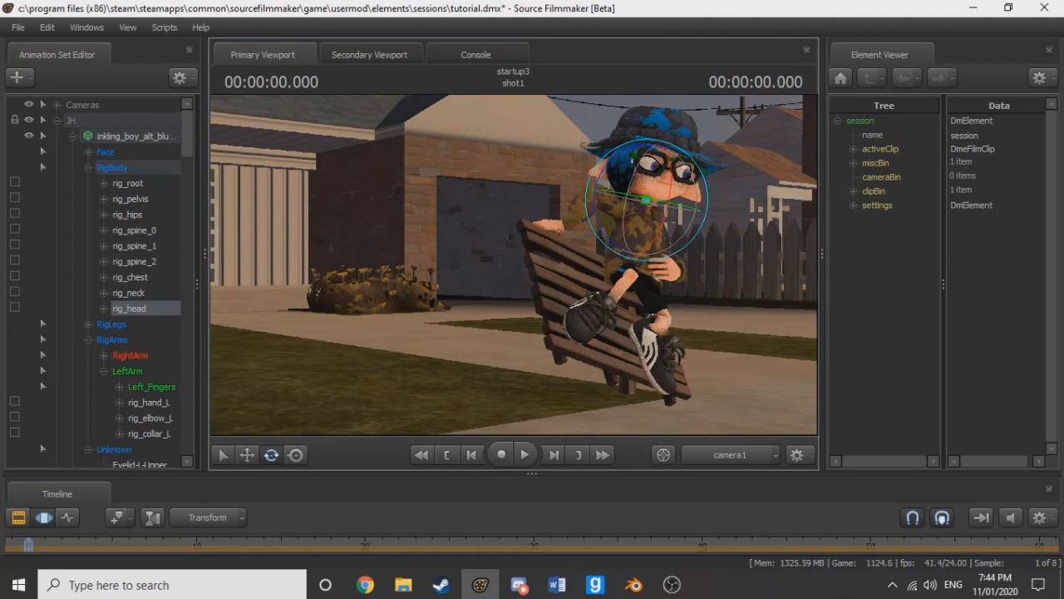
Step: Switch to OBS to check the recording status, and return to Source Filmmaker
left_click(672, 584)
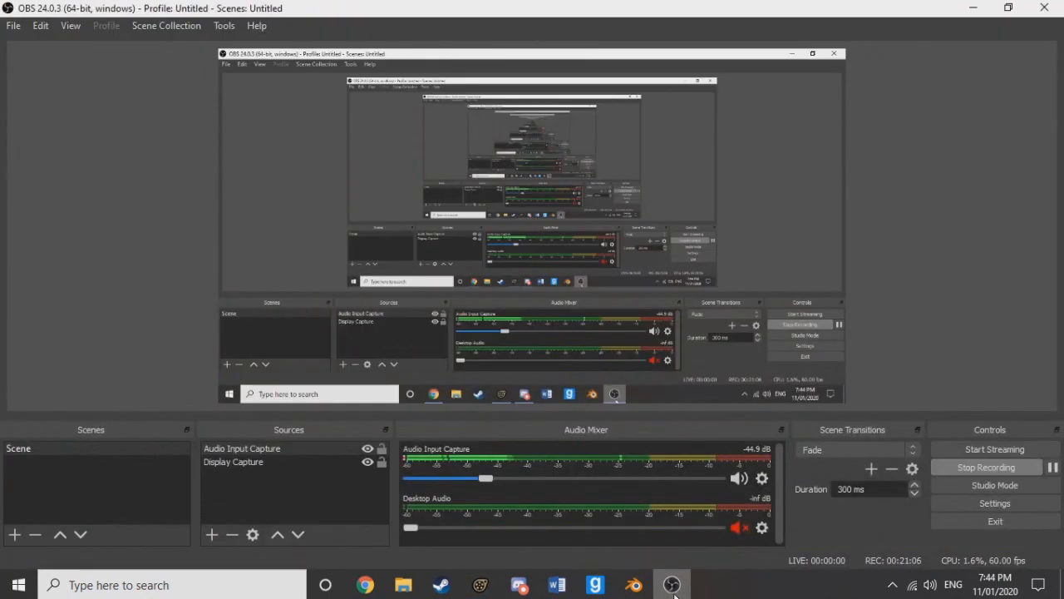
left_click(672, 587)
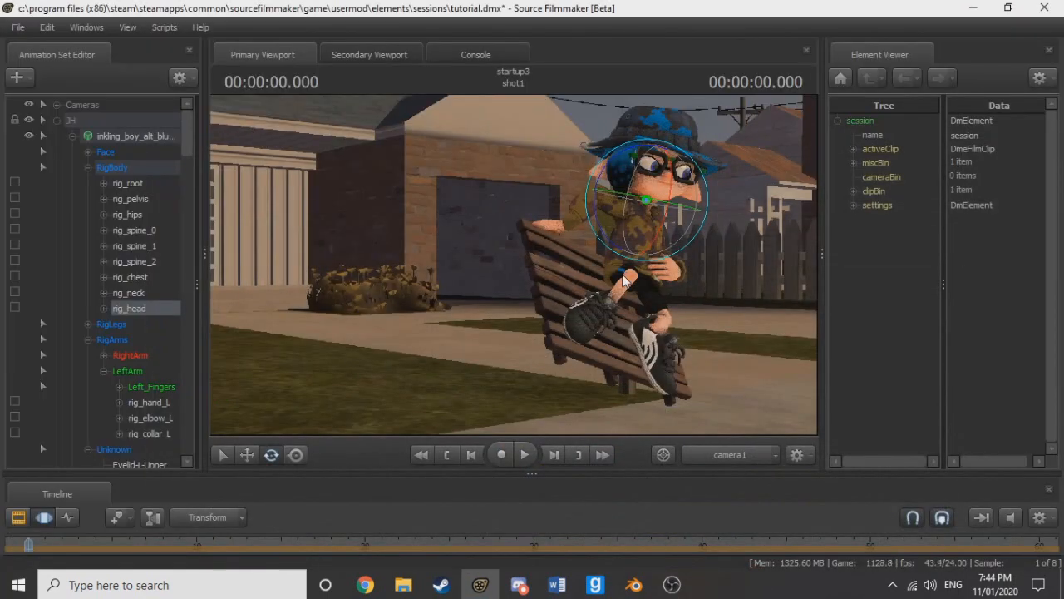
Step: Select the inkling model, reveal its control sliders, and adjust eyes_updown and eyes_rightleft to redirect the gaze, checking through camera1
left_click(728, 454)
key("w")
mouse_move(514, 265)
left_mouse_down()
mouse_move(494, 258)
mouse_move(524, 256)
left_mouse_up()
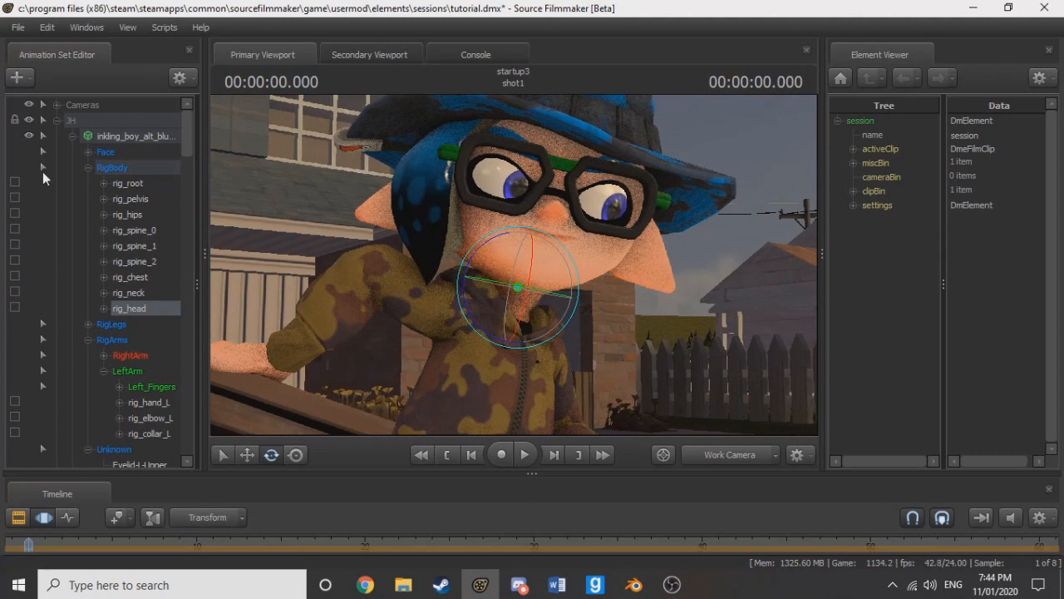
left_click(116, 138)
left_click_drag(196, 126, 124, 143)
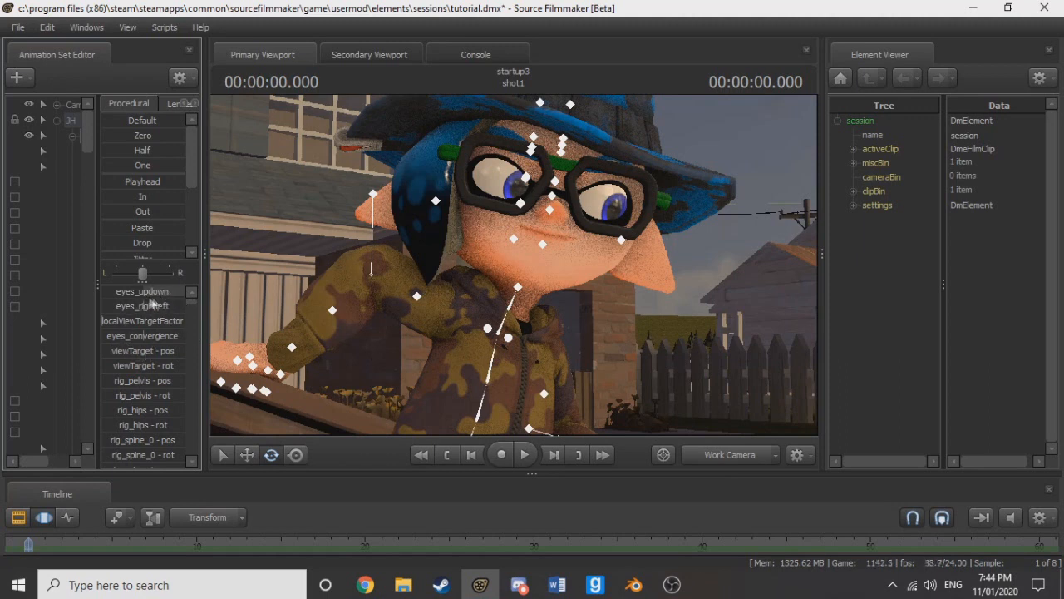
mouse_move(175, 291)
left_mouse_down()
mouse_move(185, 291)
mouse_move(164, 306)
mouse_move(137, 306)
mouse_move(158, 294)
left_mouse_up()
left_click(739, 452)
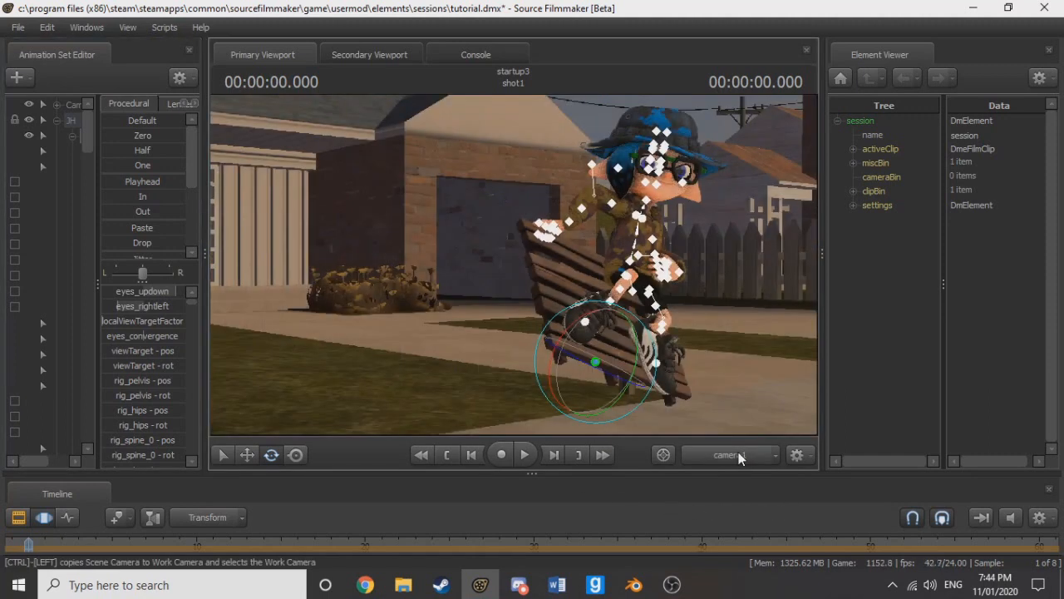
Step: Adjust the inkling's facial expression using the cheek and face sliders, working down to the eyebrow controls
scroll(157, 340, "down", 3)
scroll(150, 381, "down", 5)
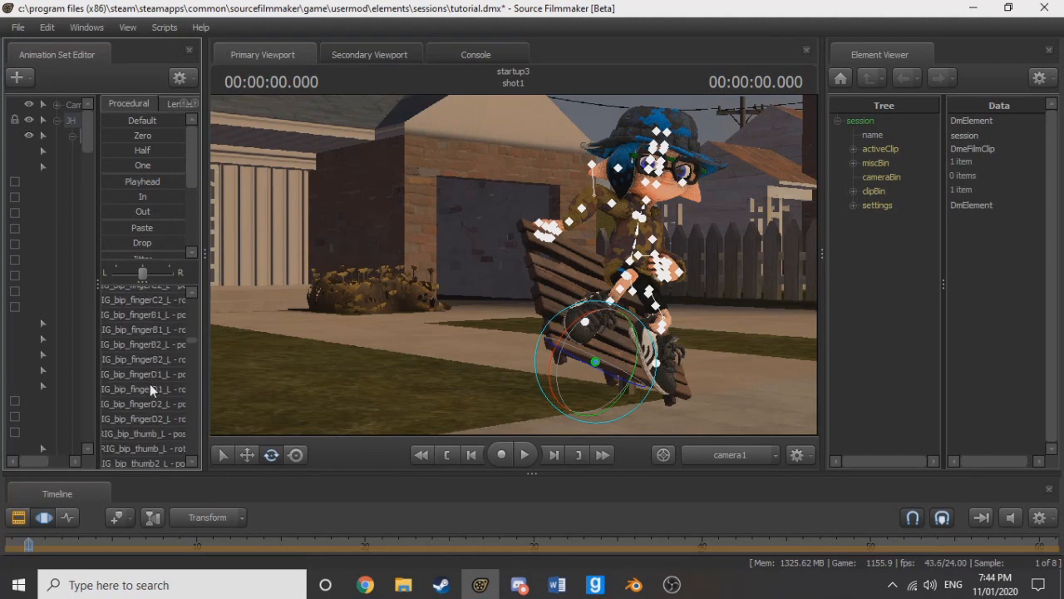
scroll(150, 383, "down", 3)
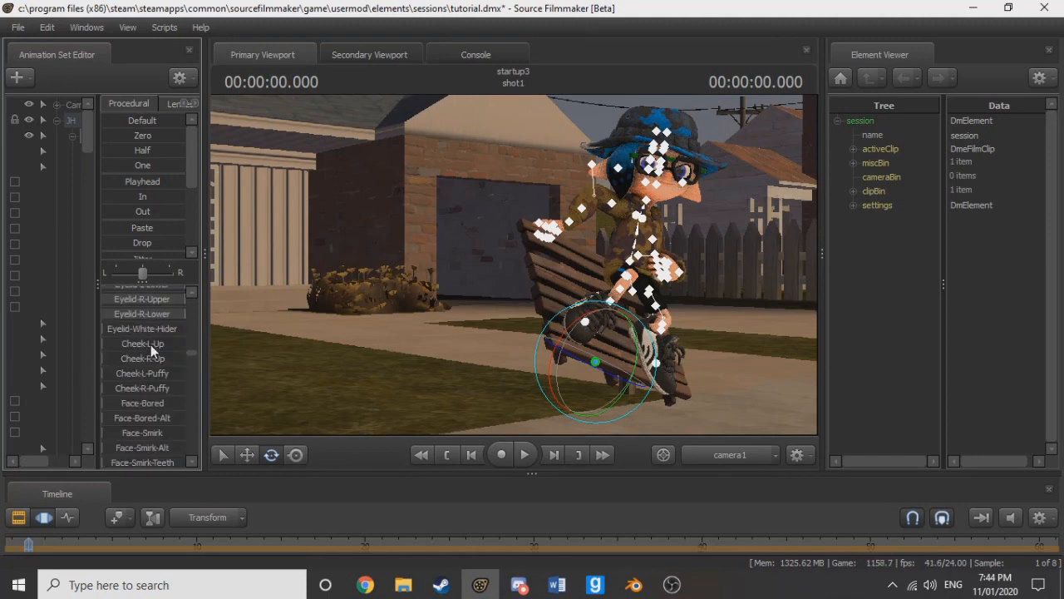
left_click(151, 344)
scroll(150, 441, "down", 2)
left_click_drag(152, 400, 237, 399)
scroll(138, 420, "down", 5)
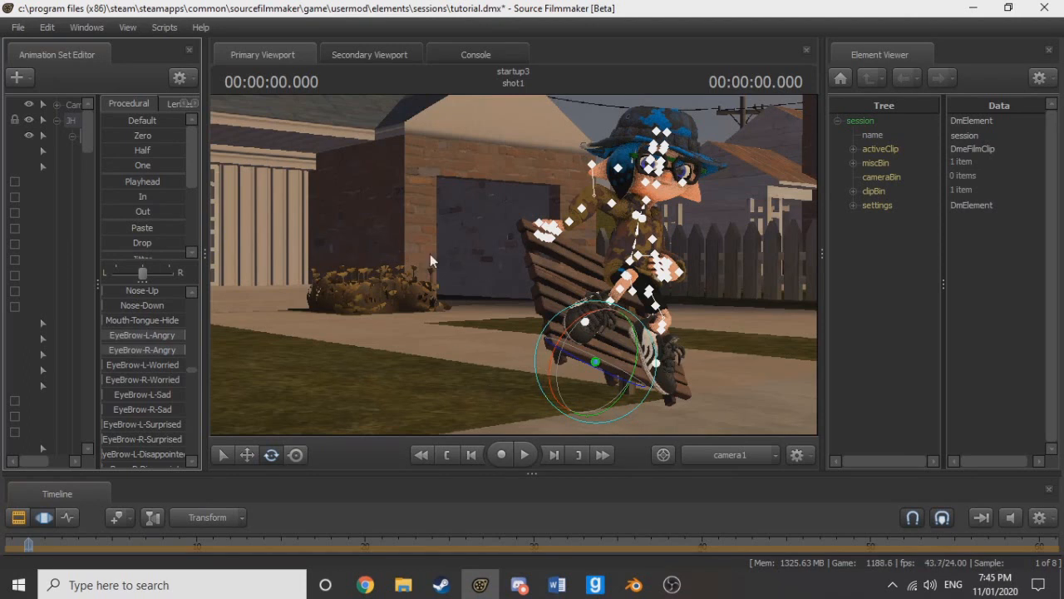
Step: Select Cameras, switch the viewport to the Work Camera pulled back over the lawn, and restore the full width of the animation set tree
left_click(74, 105)
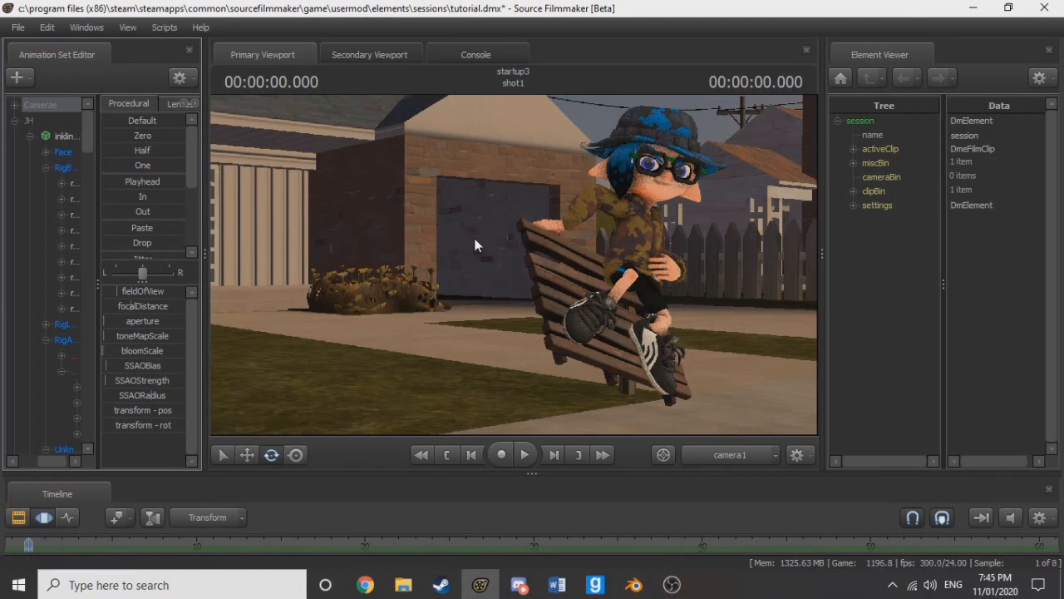
left_click(722, 454)
left_click(698, 386)
left_click_drag(697, 386, 640, 374)
key("s")
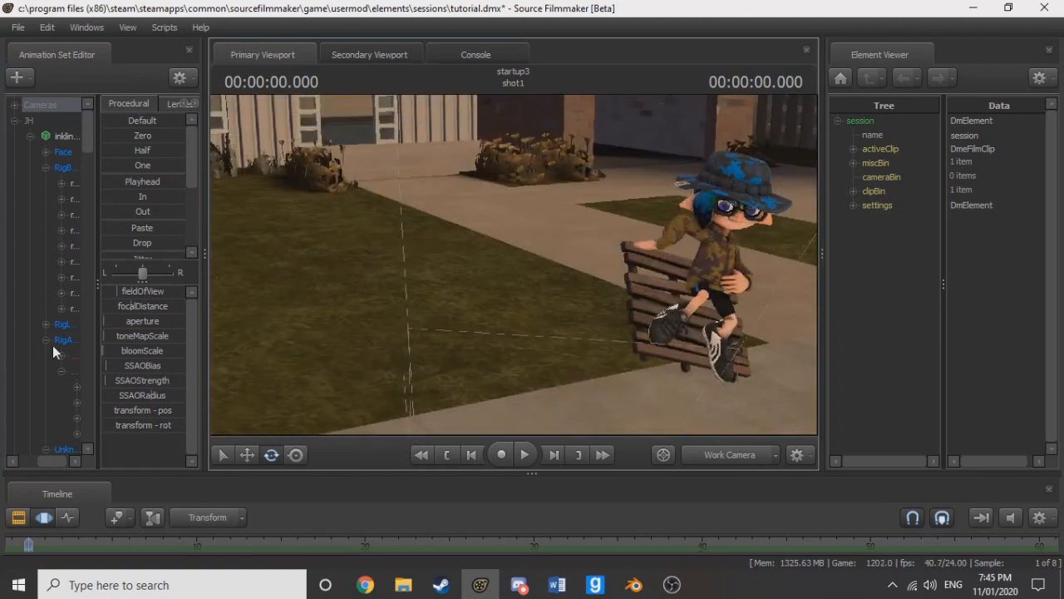
left_click(99, 246)
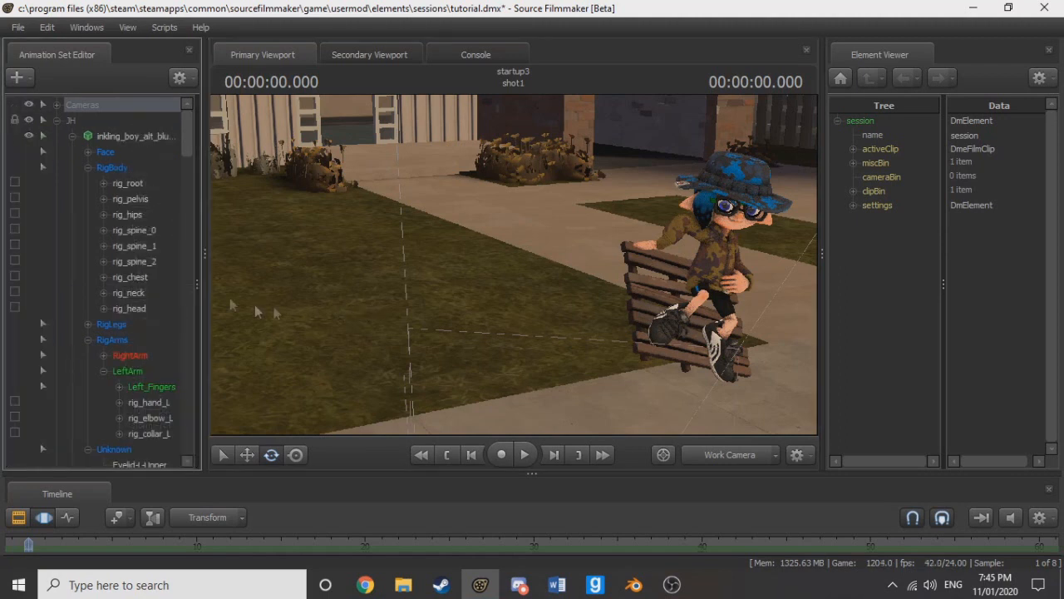
Step: Collapse the JH group and start an animation set for a new particle system
left_click(58, 120)
right_click(61, 214)
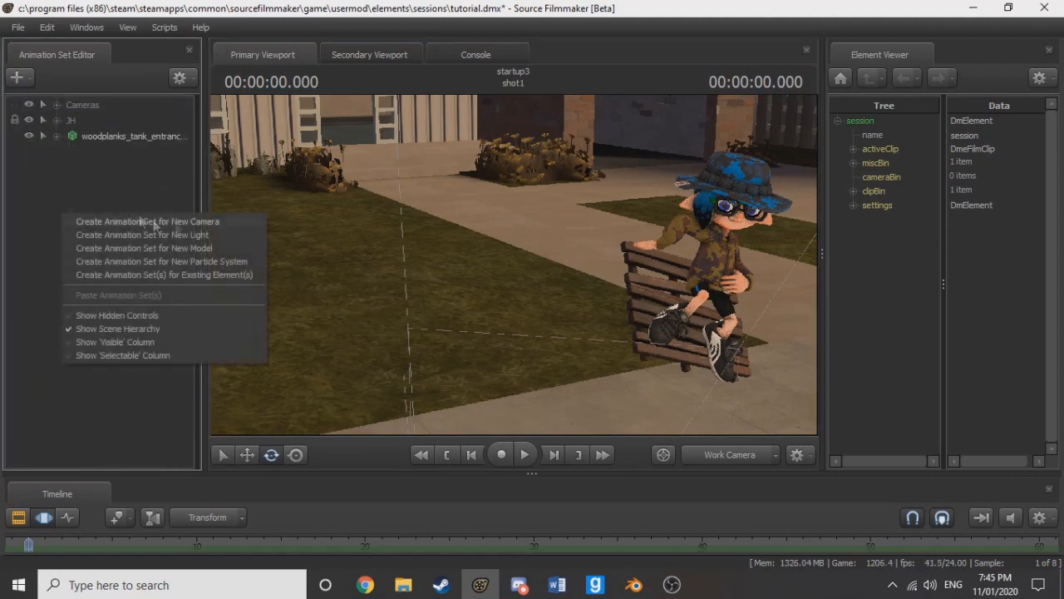
left_click(204, 264)
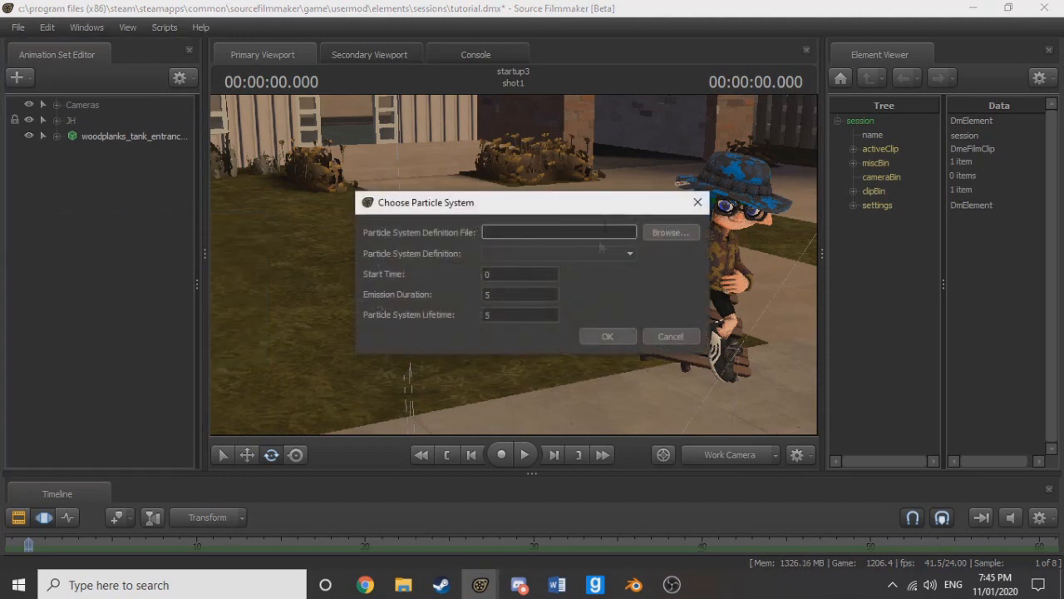
Step: Browse for a particle definition file, moving up from the tf\particles folder to the SourceFilmmaker game folder
left_click(667, 230)
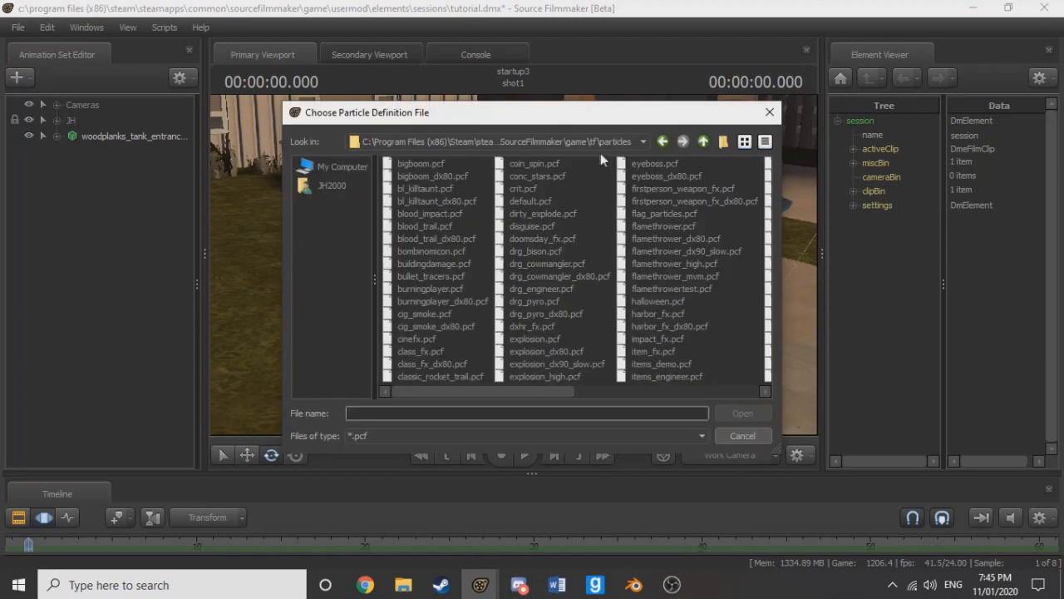
left_click(662, 142)
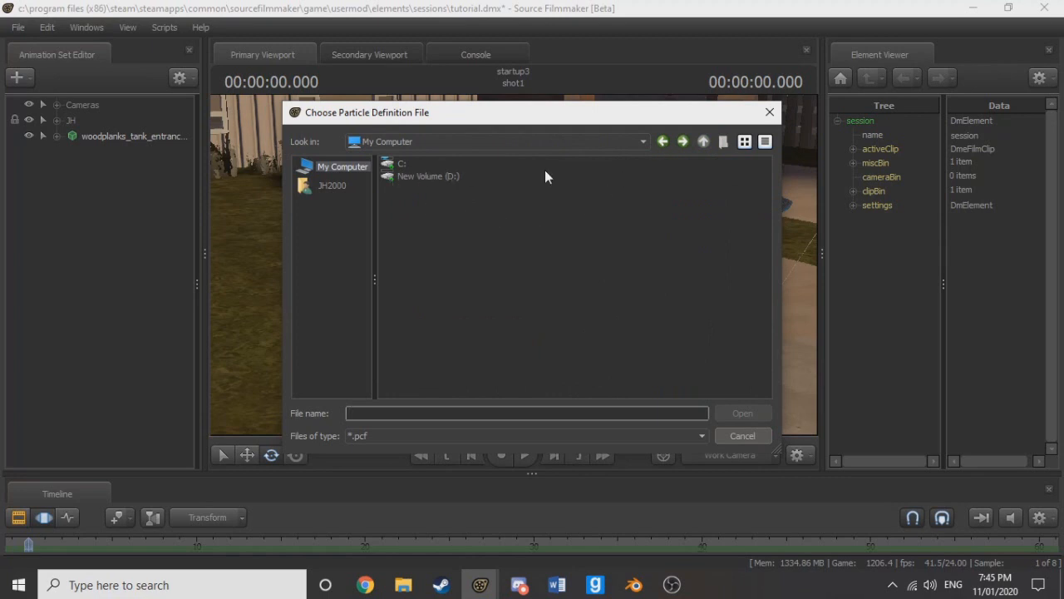
left_click(682, 141)
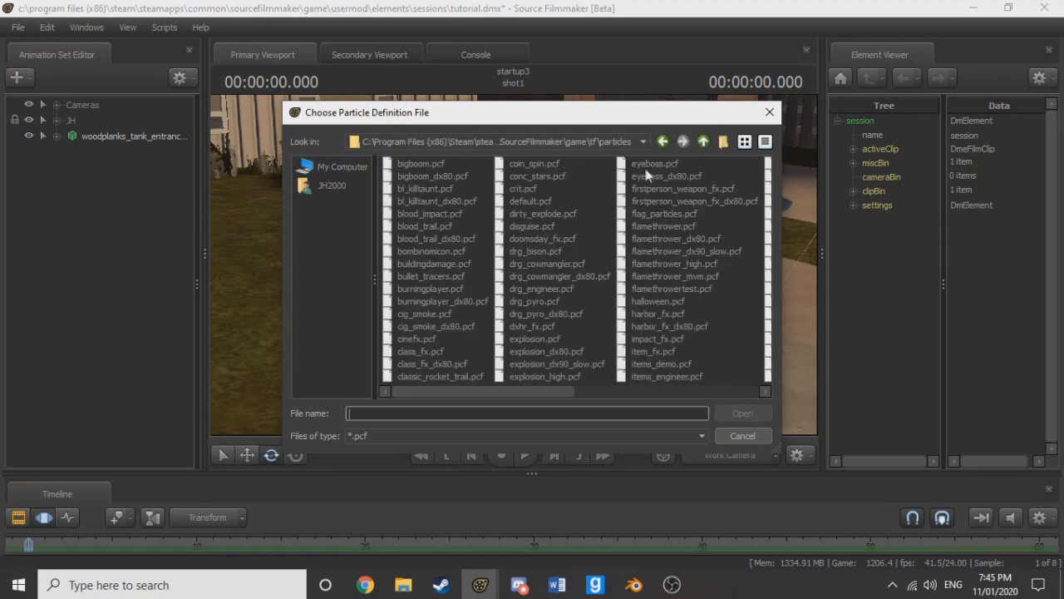
left_click(641, 142)
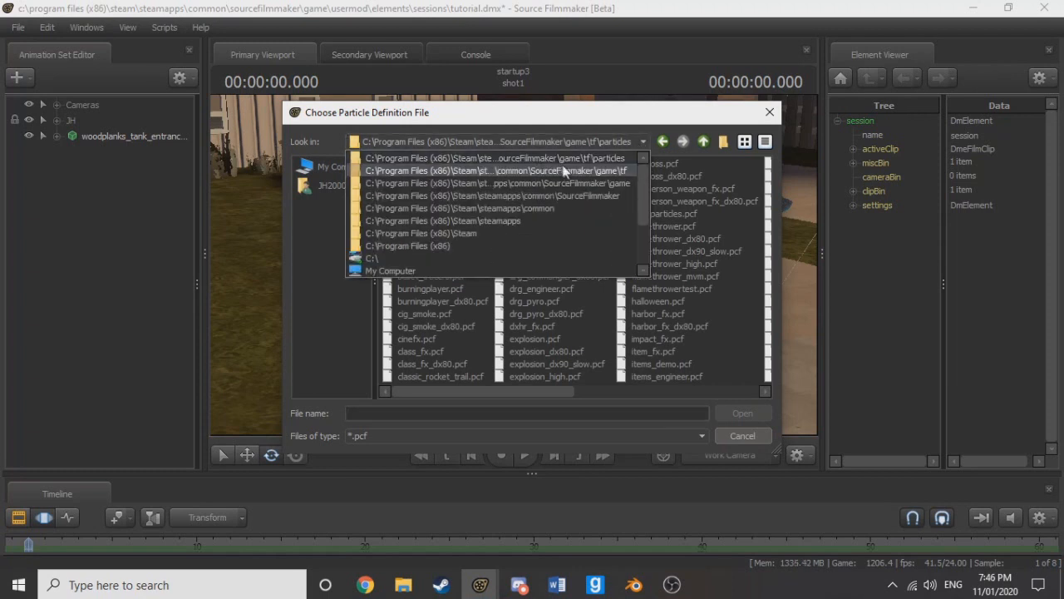
left_click(564, 170)
left_click(644, 141)
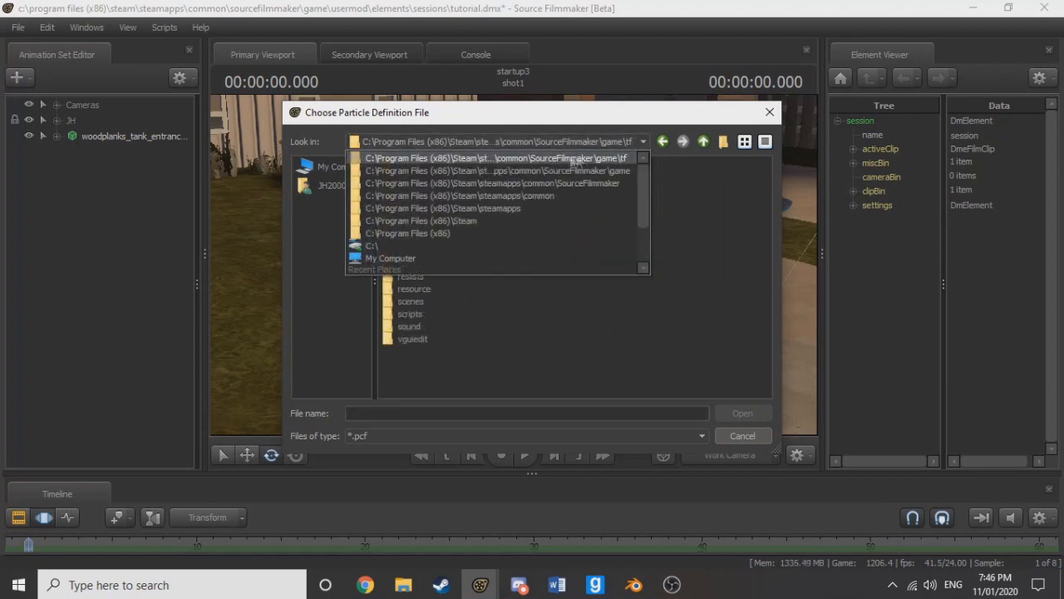
left_click(535, 170)
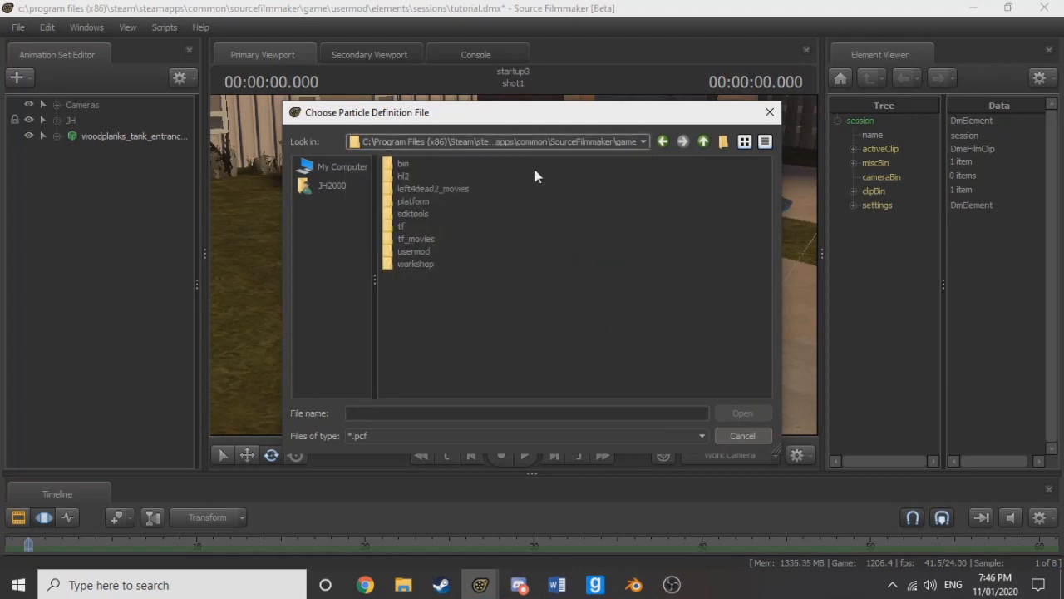
Step: Load simple_explosion.pcf from the workshop particles folder ac_animations\sdk\explosion as the particle definition file
double_click(419, 265)
double_click(428, 178)
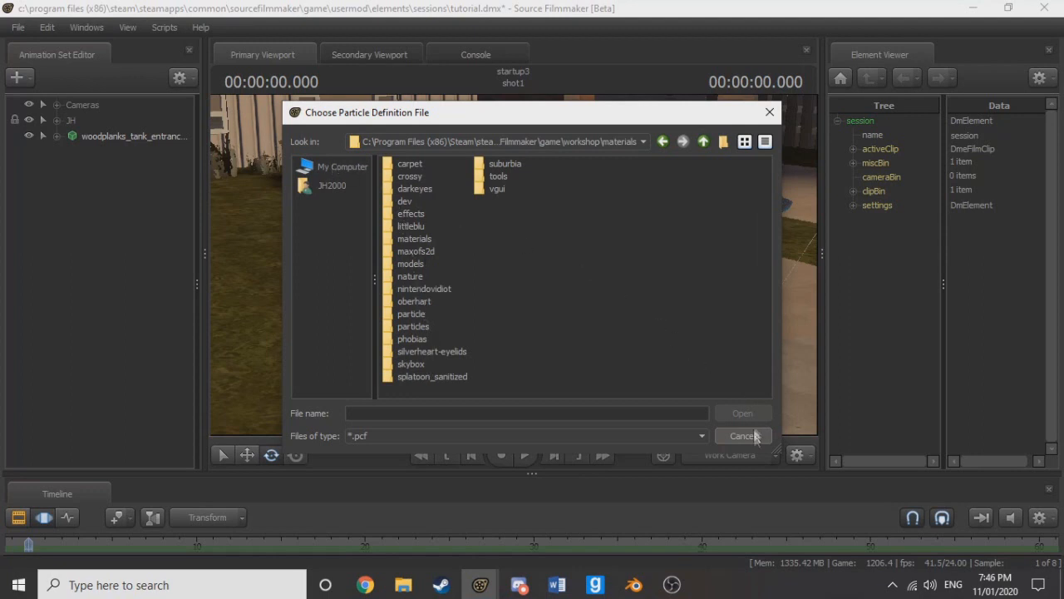
left_click(663, 141)
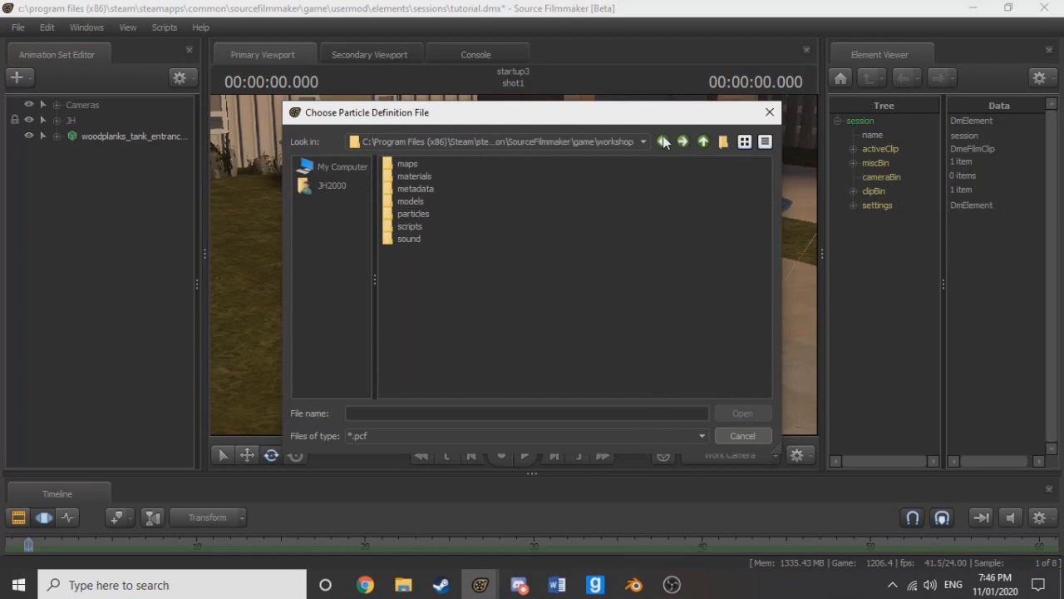
double_click(419, 213)
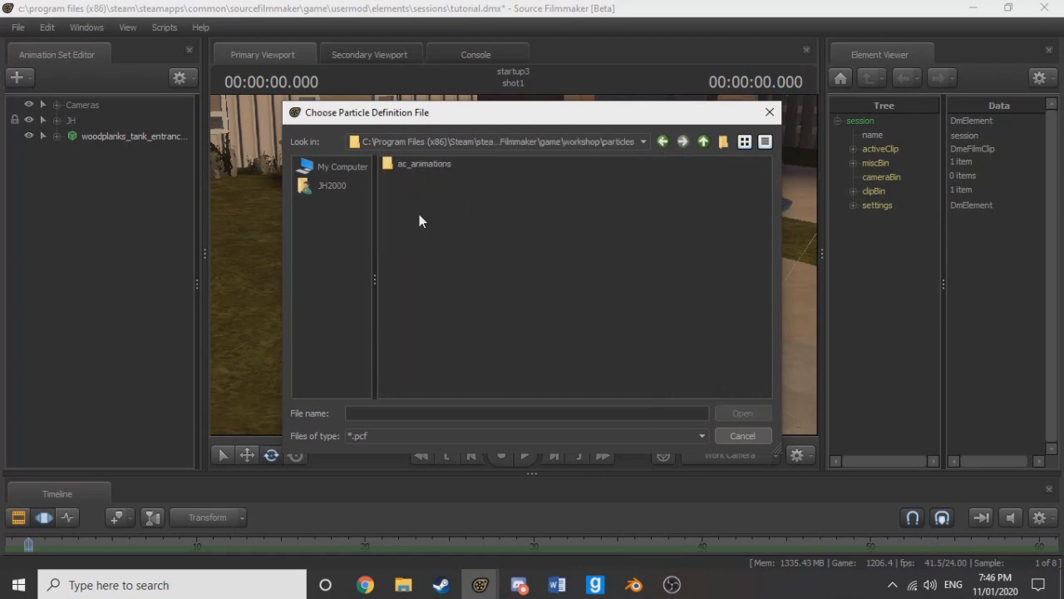
double_click(428, 163)
double_click(406, 164)
double_click(424, 165)
left_click(457, 164)
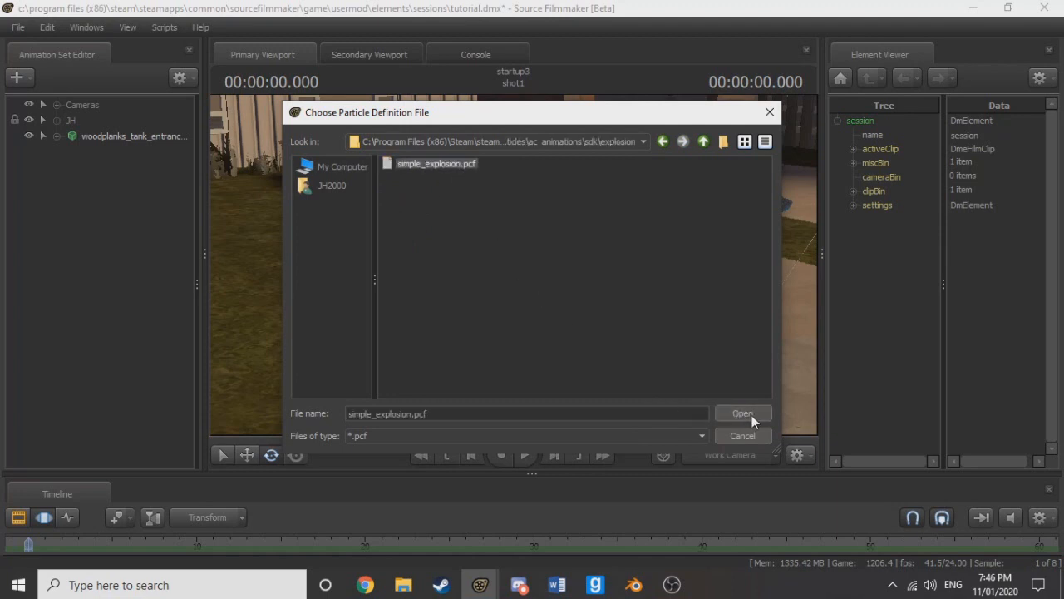
left_click(743, 413)
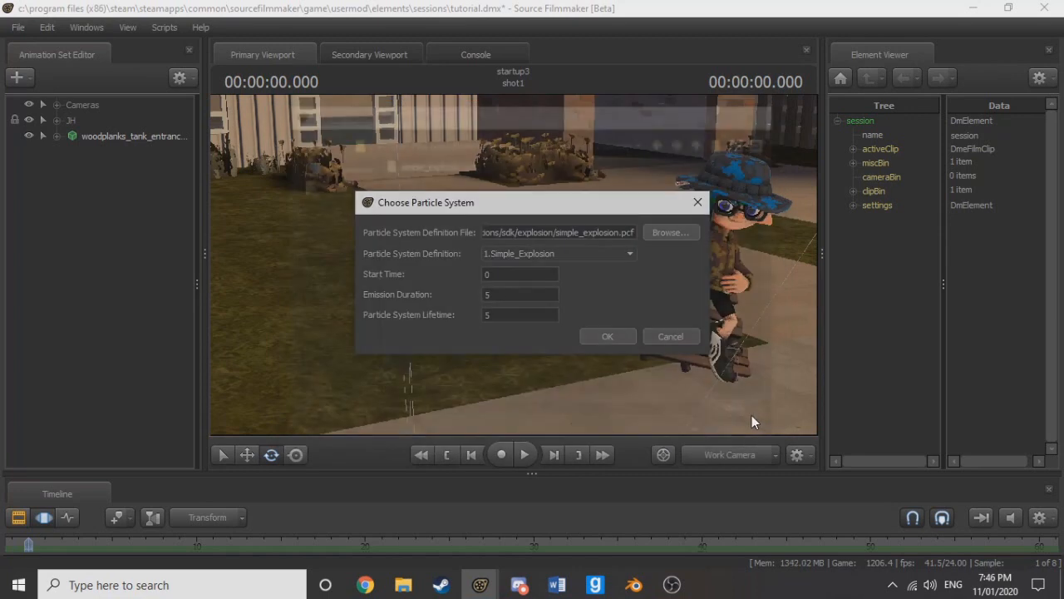
Step: Choose 1.Simple_Explosion as the particle system definition and create the particle system
left_click(572, 253)
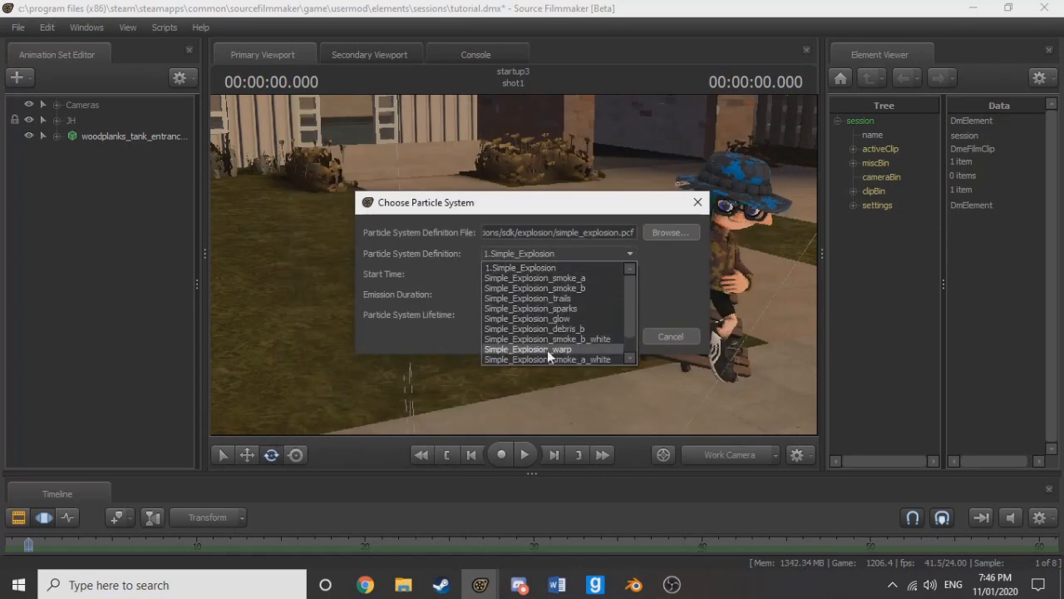
left_click(553, 266)
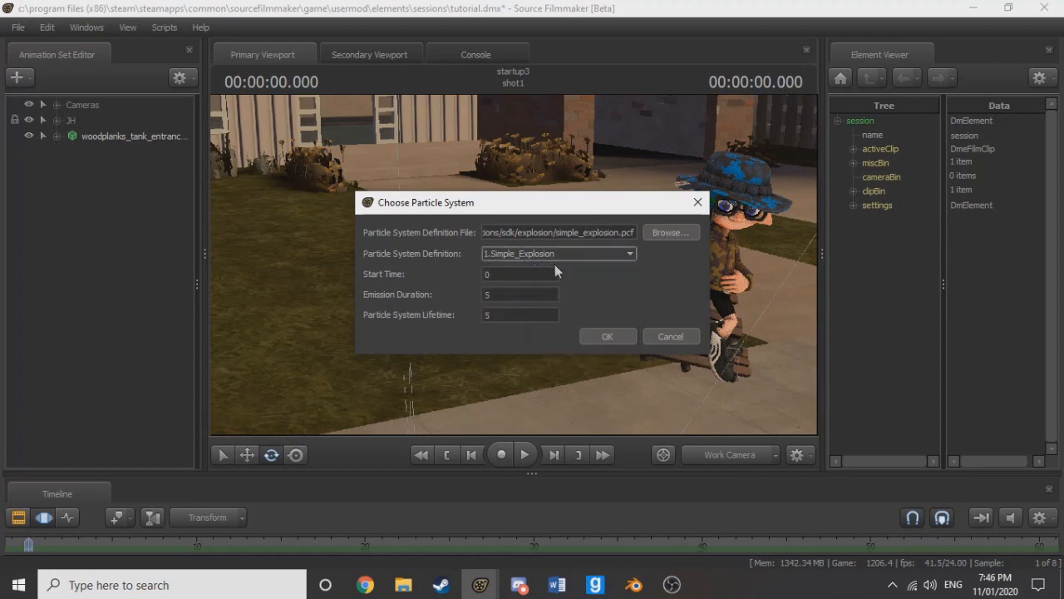
left_click(607, 337)
Step: Select the new explosion particle system and move the playhead a few frames forward to preview it
left_click_drag(611, 327, 611, 457)
left_click(155, 151)
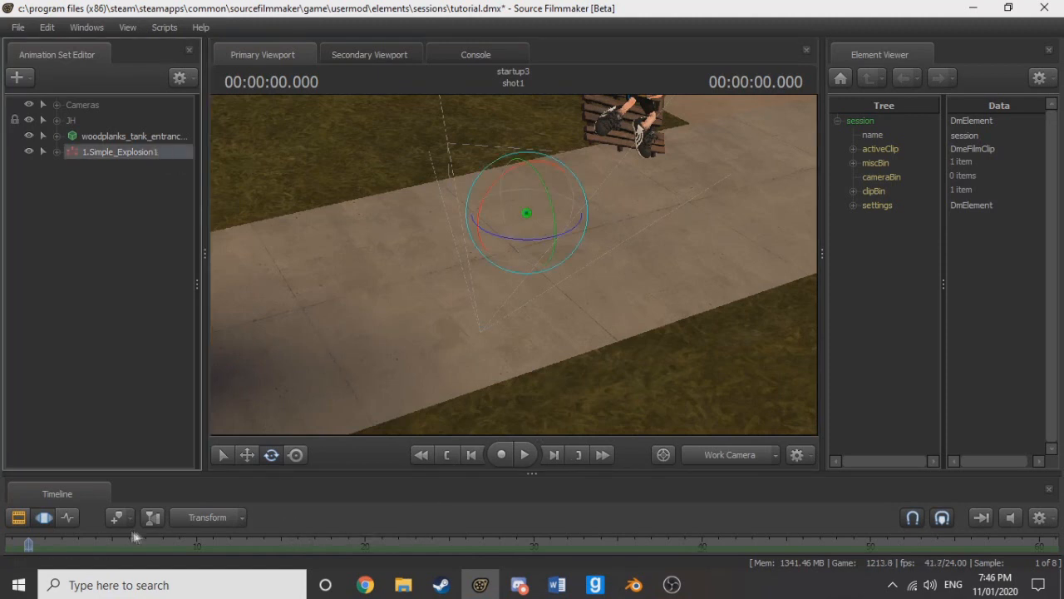
left_click_drag(34, 547, 66, 547)
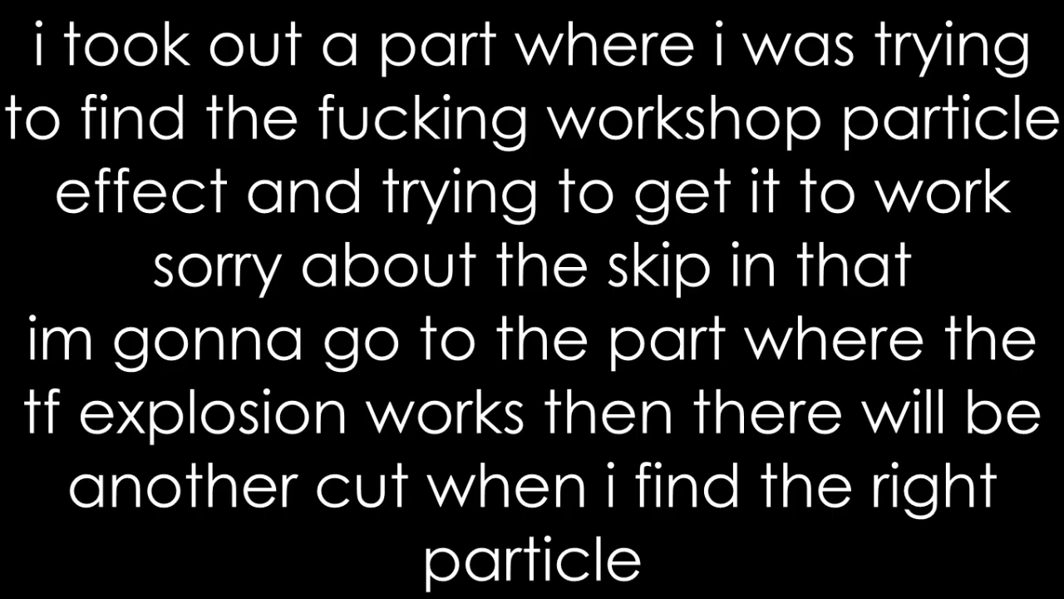
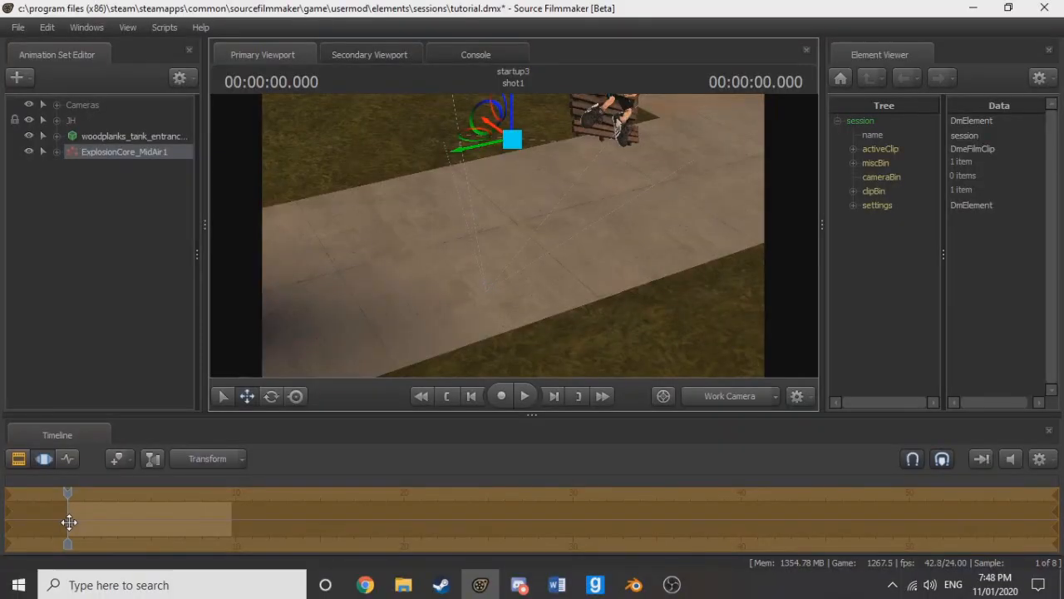
Step: Move the ExplosionCore_MidAir1 particle system farther back above the lawn and replay from the start to 00:00:00.041
left_click(67, 495)
mouse_move(67, 495)
left_mouse_down()
mouse_move(77, 495)
mouse_move(68, 494)
left_mouse_up()
left_click_drag(662, 332, 669, 304)
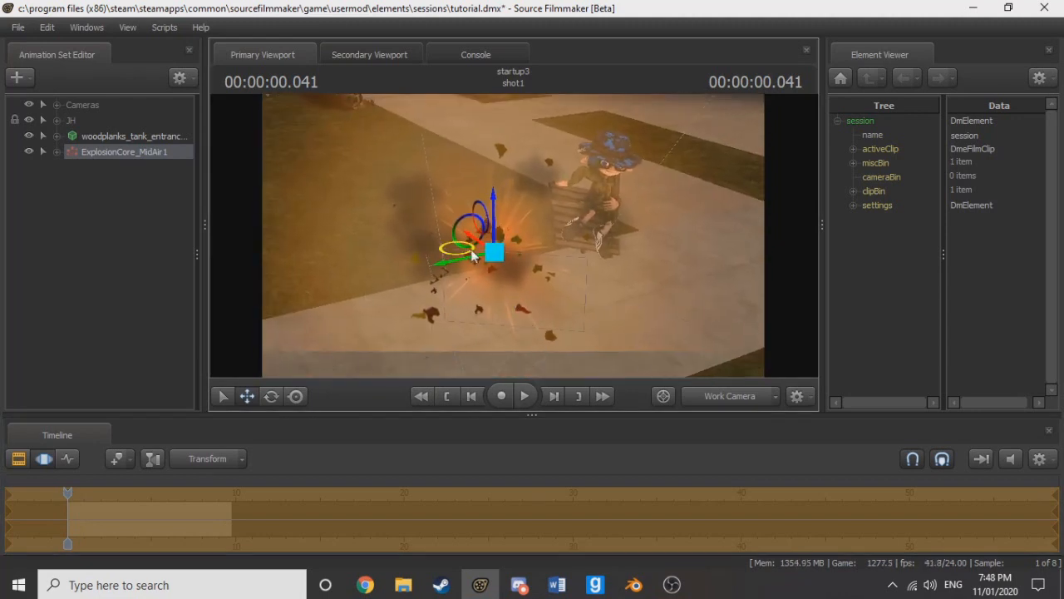
left_click_drag(455, 245, 453, 158)
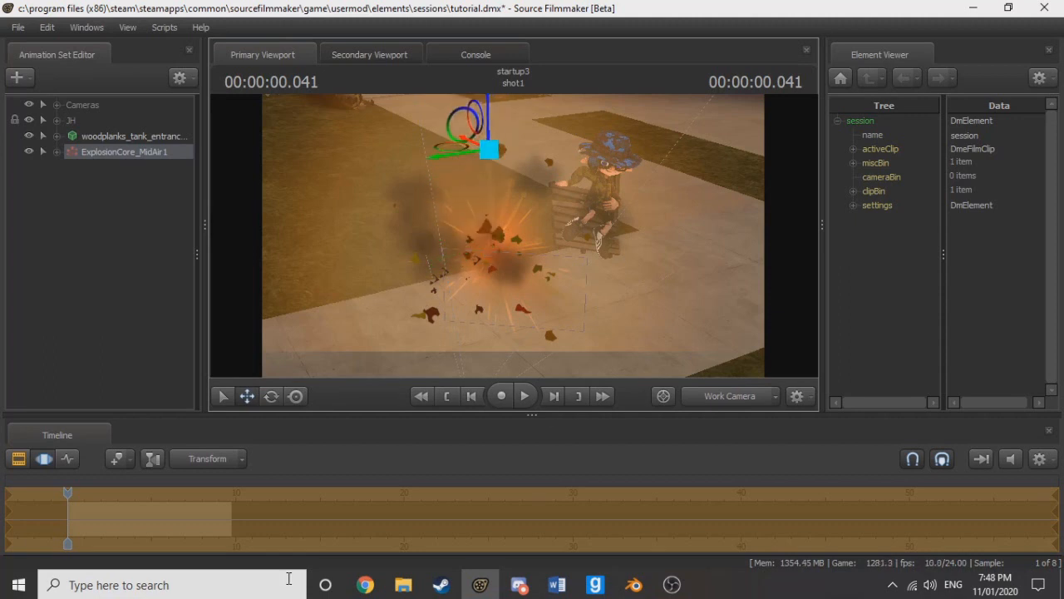
left_click(472, 397)
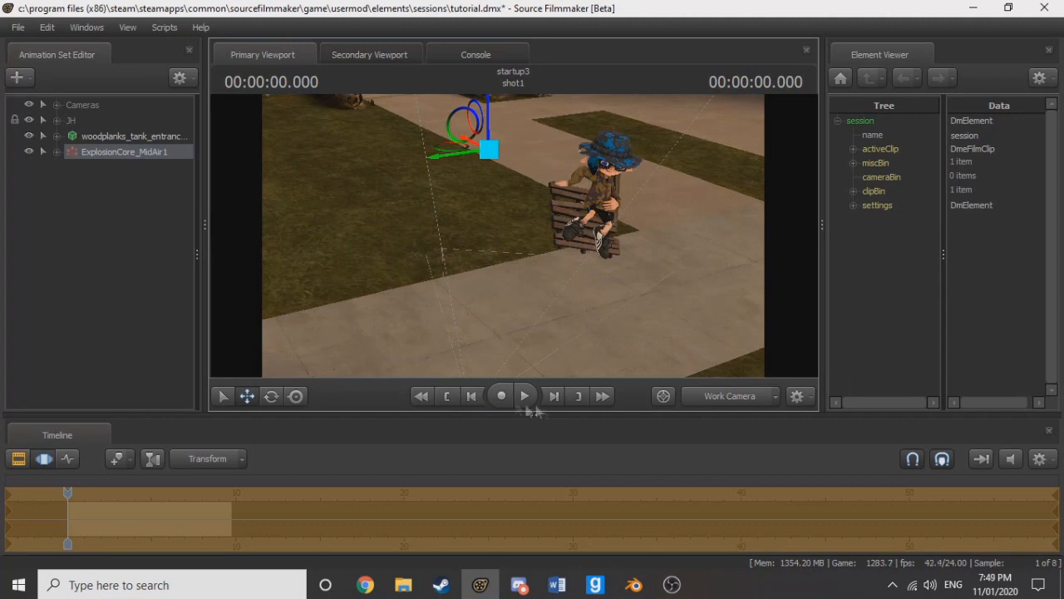
left_click(553, 397)
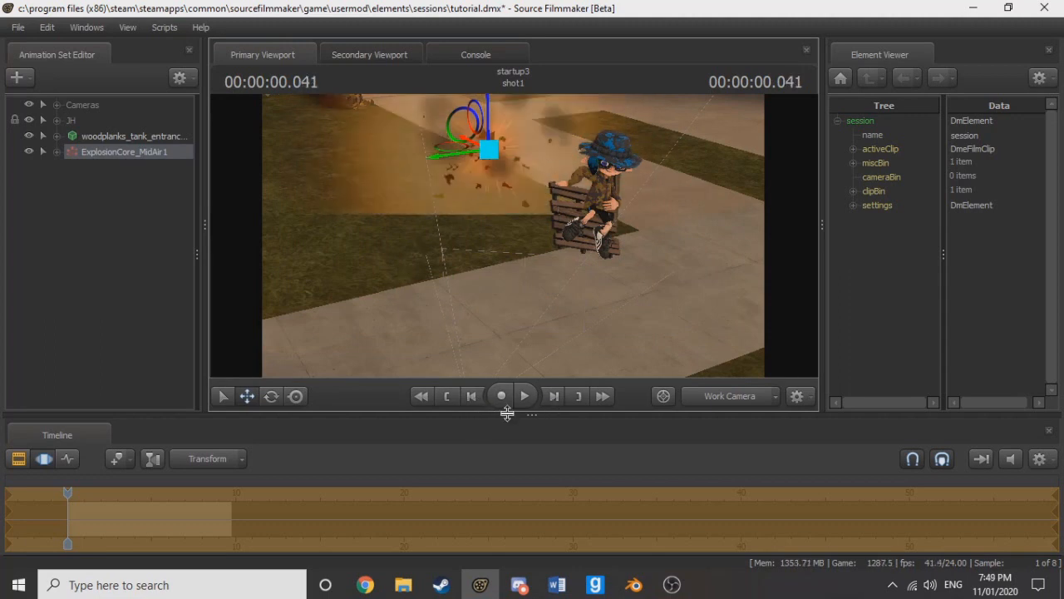
Step: Shrink the timeline area to enlarge the Primary Viewport and bring the explosion and inkling into view
left_click_drag(506, 413, 514, 592)
left_click_drag(496, 308, 546, 259)
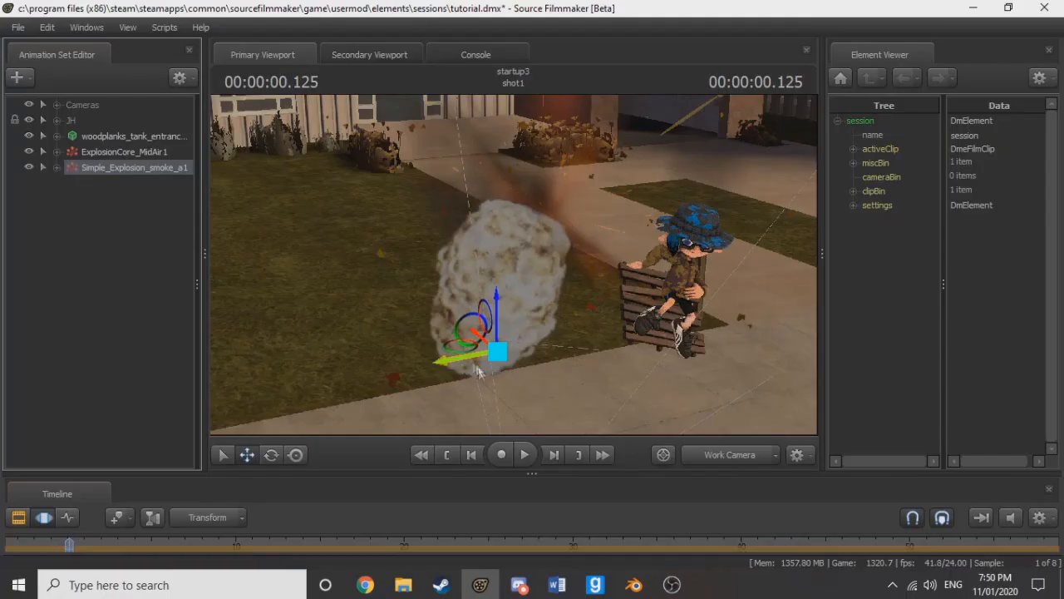
Step: Move the Simple_Explosion_smoke_a1 system farther back over the lawn and replay from the start to 00:00:00.125
left_click(552, 456)
double_click(552, 456)
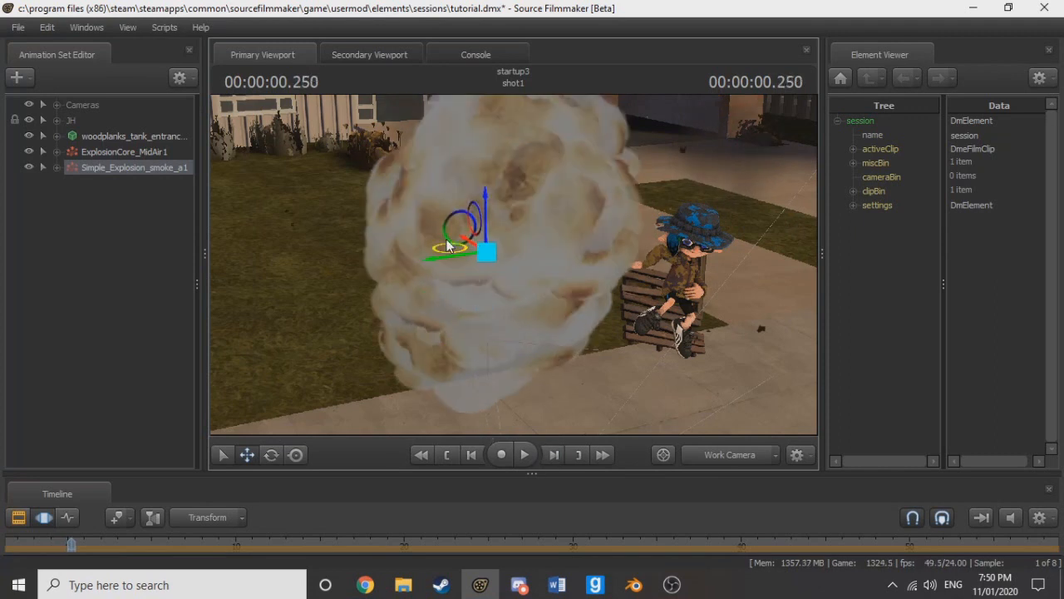
left_click(448, 458)
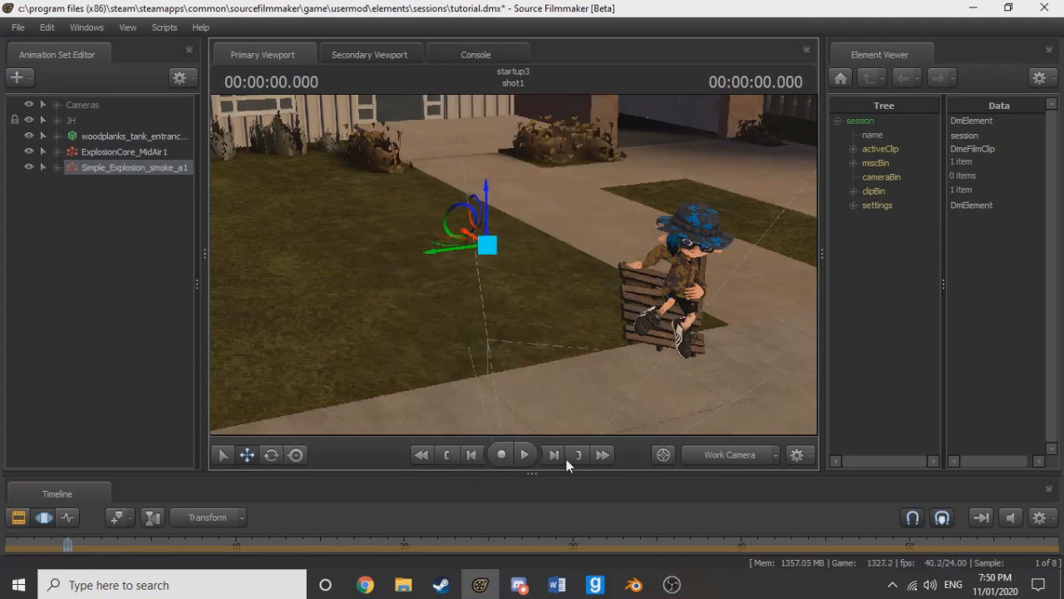
left_click(557, 460)
left_click(558, 455)
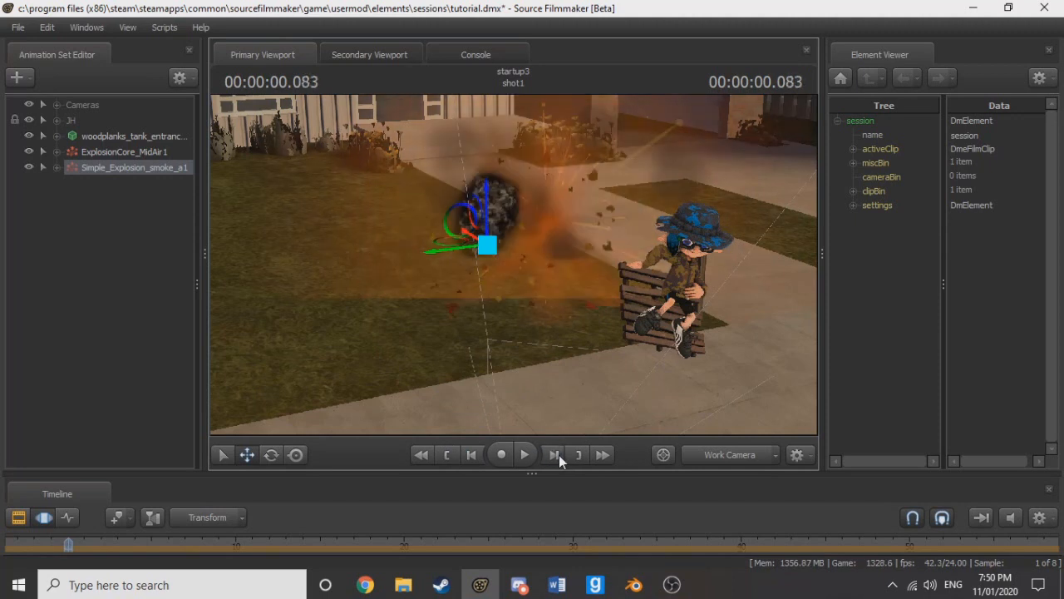
left_click(559, 454)
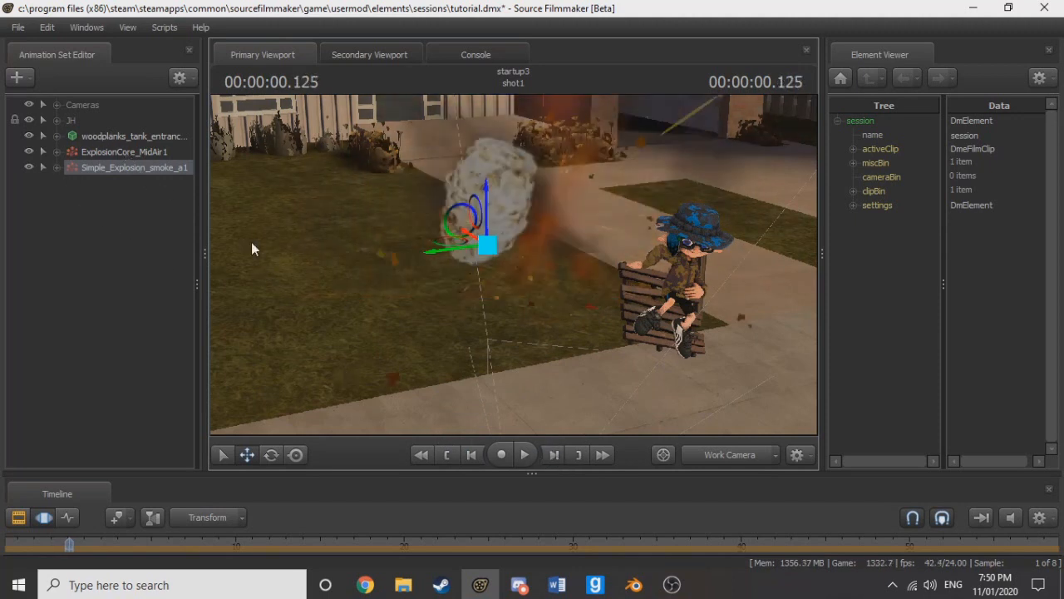
Step: Delete the ExplosionCore_MidAir1 animation set
left_click(142, 151)
right_click(143, 151)
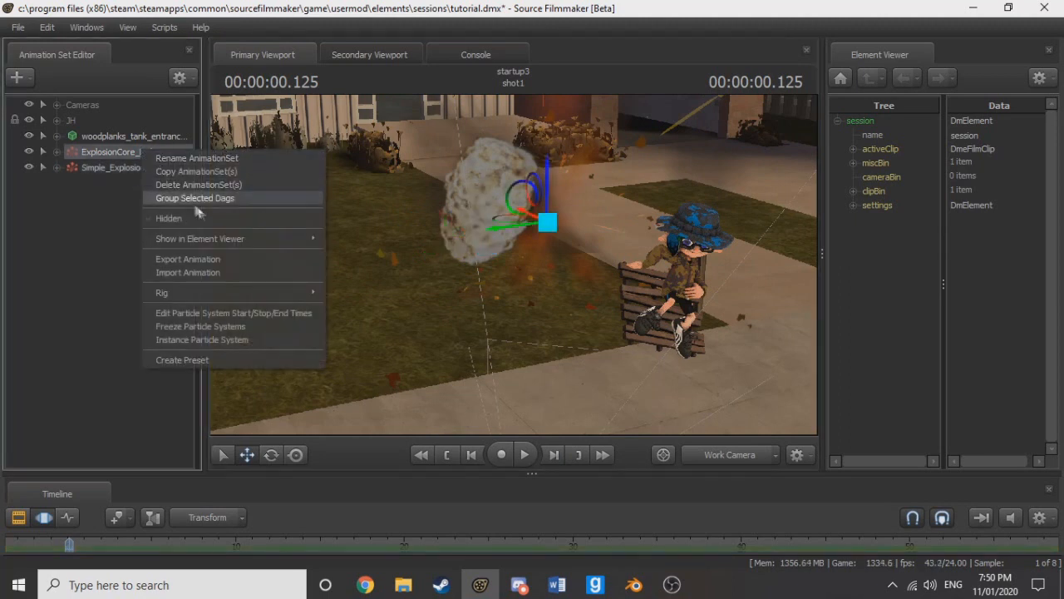
left_click(218, 185)
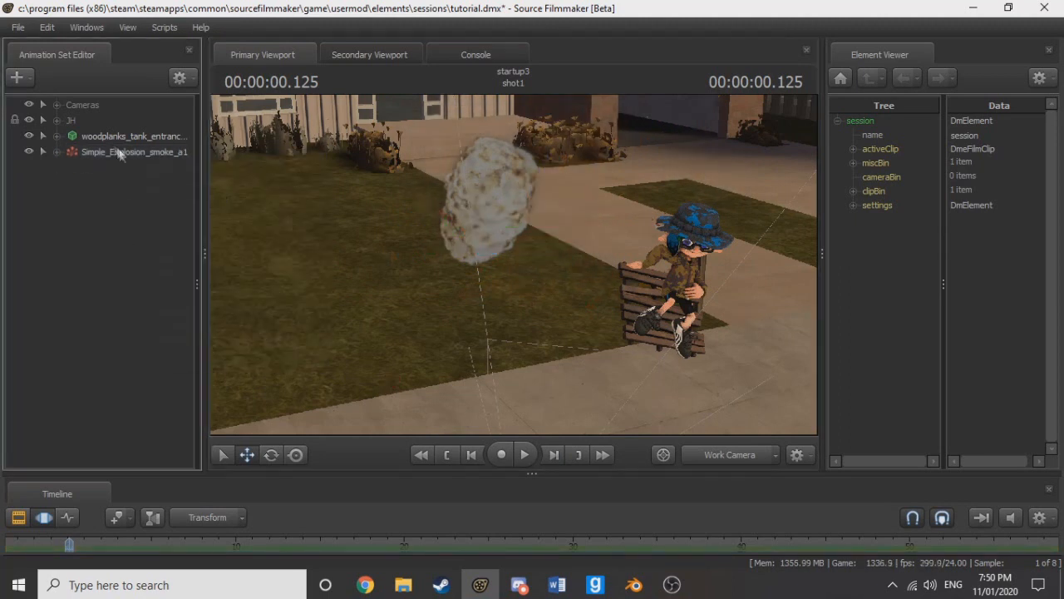
Step: Move Simple_Explosion_smoke_a1 sideways across the lawn toward the inkling and replay from the start to 00:00:00.166
left_click(116, 151)
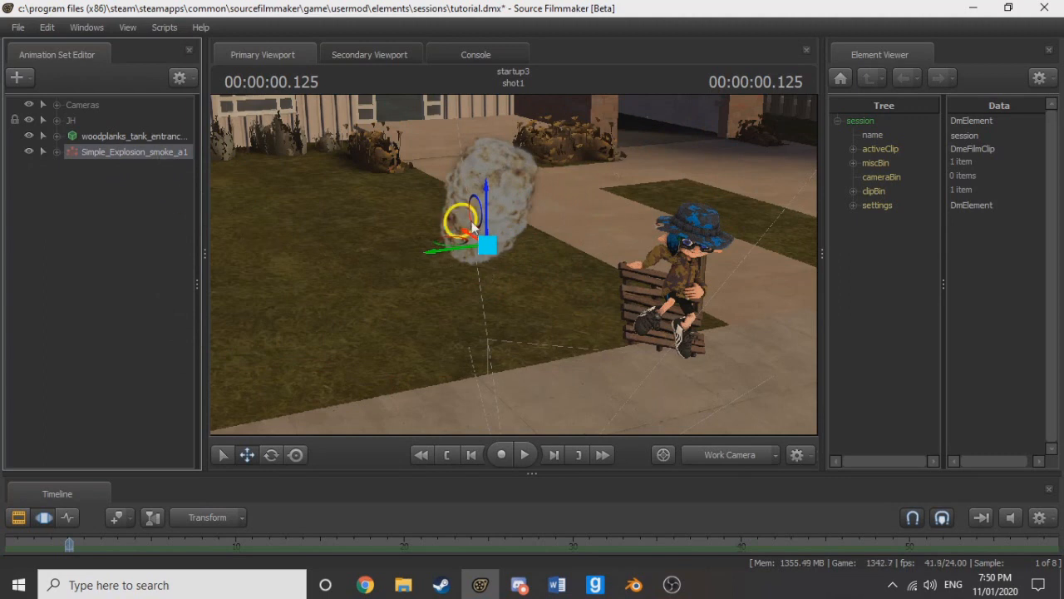
left_click_drag(453, 248, 568, 228)
left_click(554, 456)
left_click(554, 455)
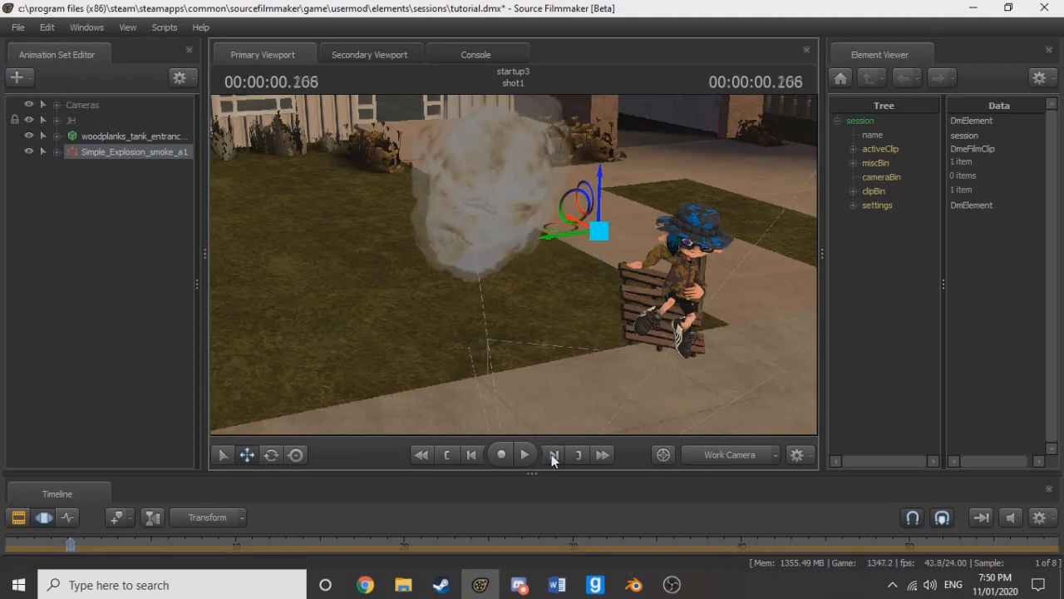
left_click(452, 455)
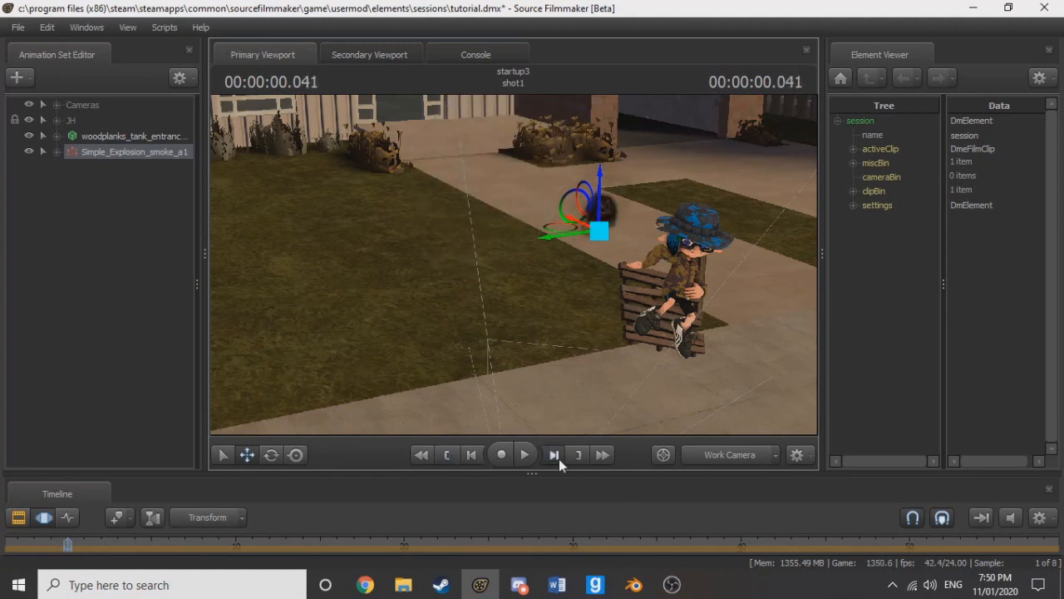
left_click(555, 455)
left_click(555, 456)
left_click(555, 455)
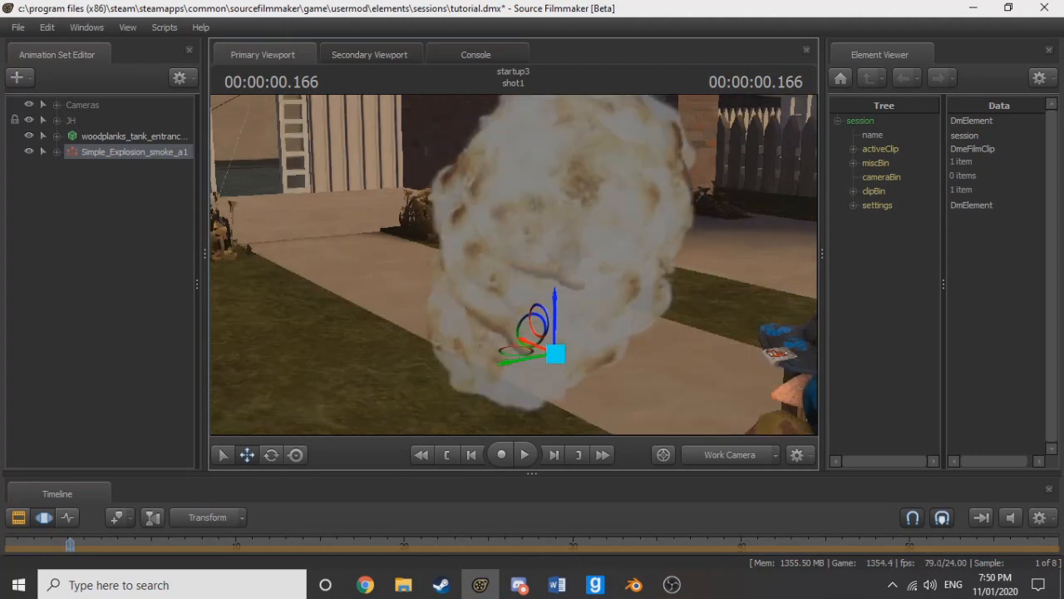
Step: Look through camera1 and lower Simple_Explosion_smoke_a1 toward the ground behind the wooden planks
left_click_drag(513, 264, 527, 298)
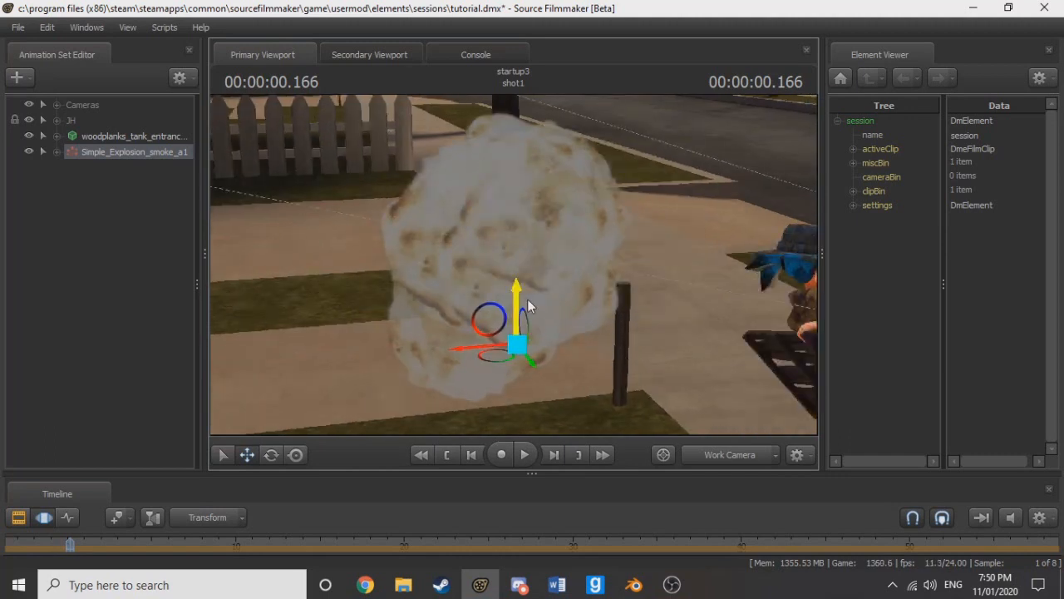
left_click(727, 461)
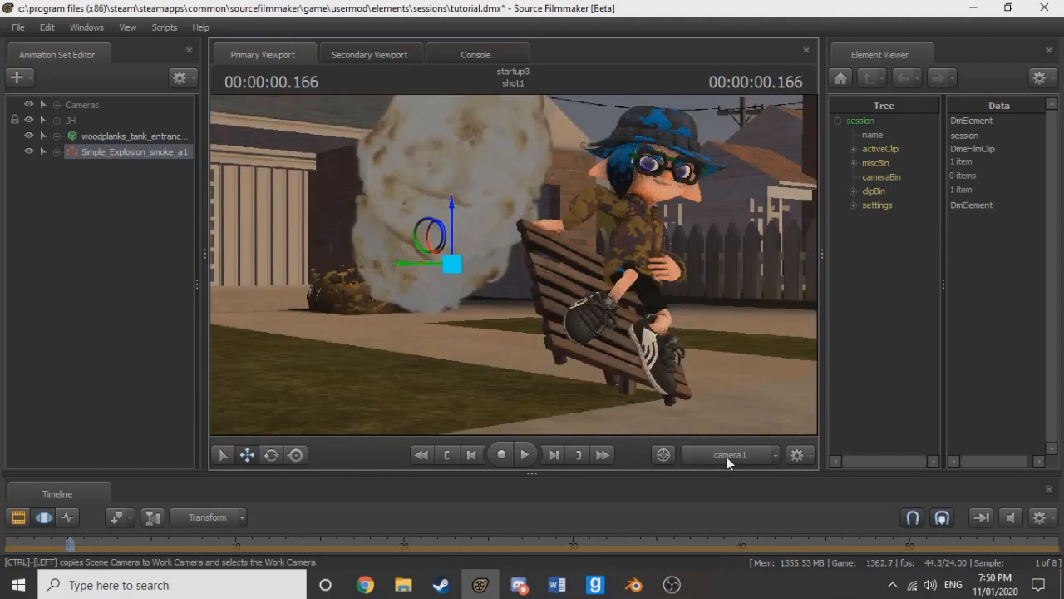
left_click_drag(455, 220, 456, 308)
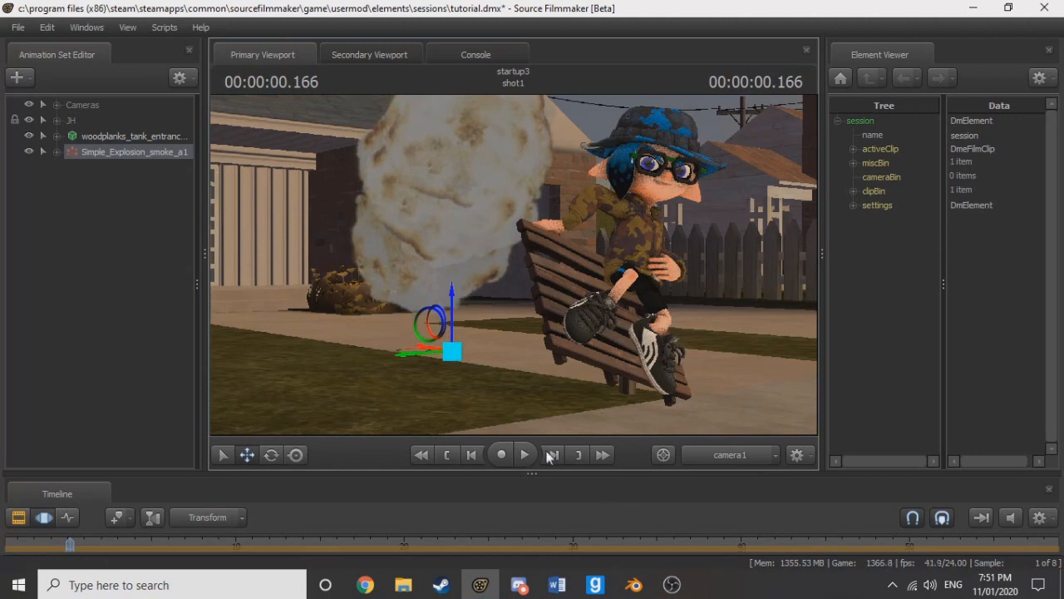
Step: Preview the lowered explosion frame by frame, replaying it from the start to 00:00:00.333
left_click(551, 455)
left_click(550, 455)
left_click(551, 455)
left_click(550, 454)
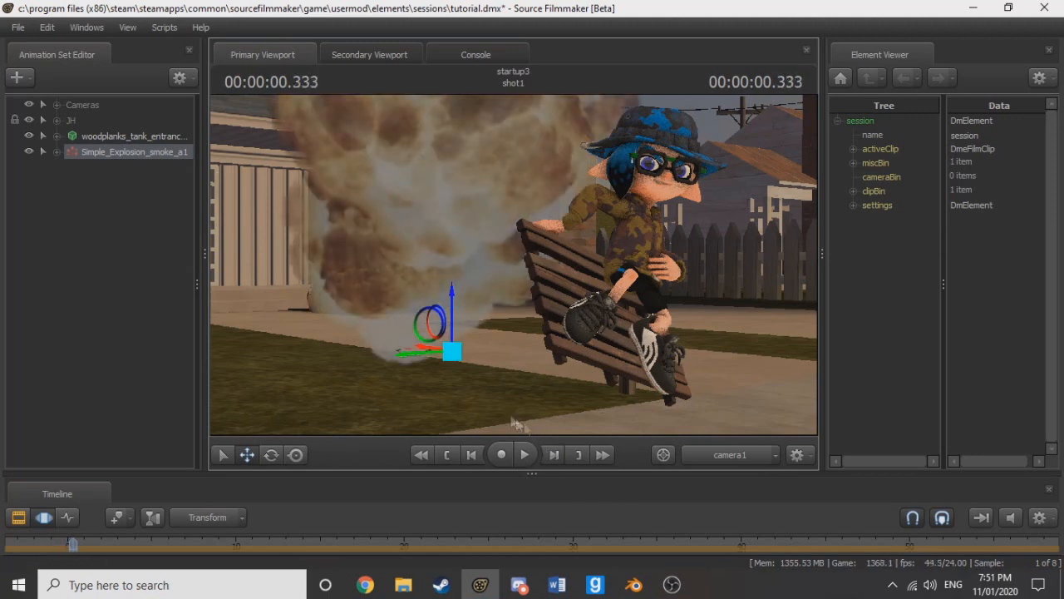
left_click(456, 459)
left_click(562, 455)
left_click(563, 455)
left_click(562, 454)
left_click(563, 455)
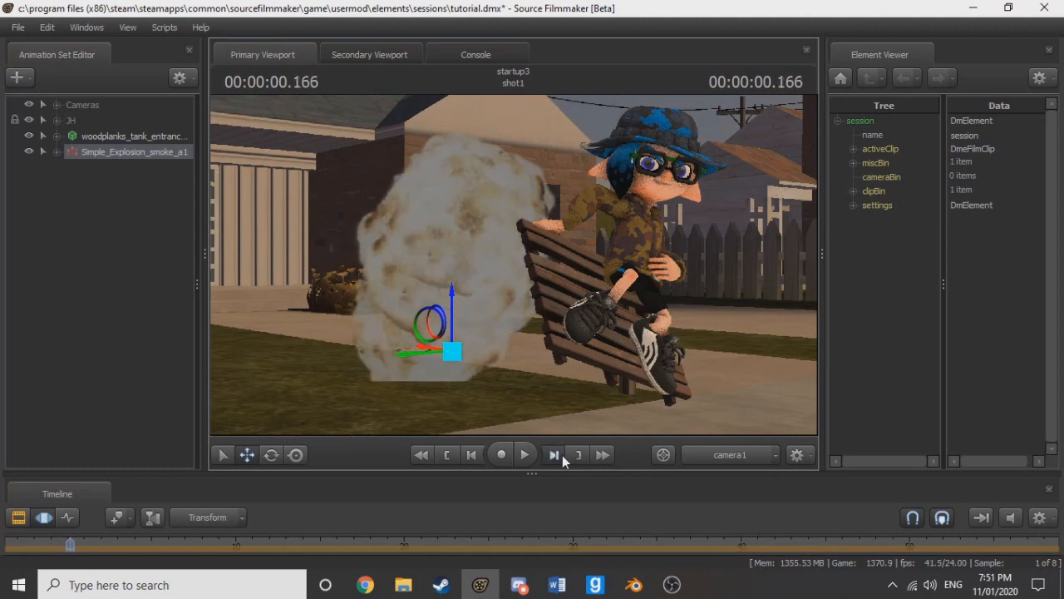
left_click(562, 454)
left_click(562, 454)
left_click(562, 455)
left_click(561, 454)
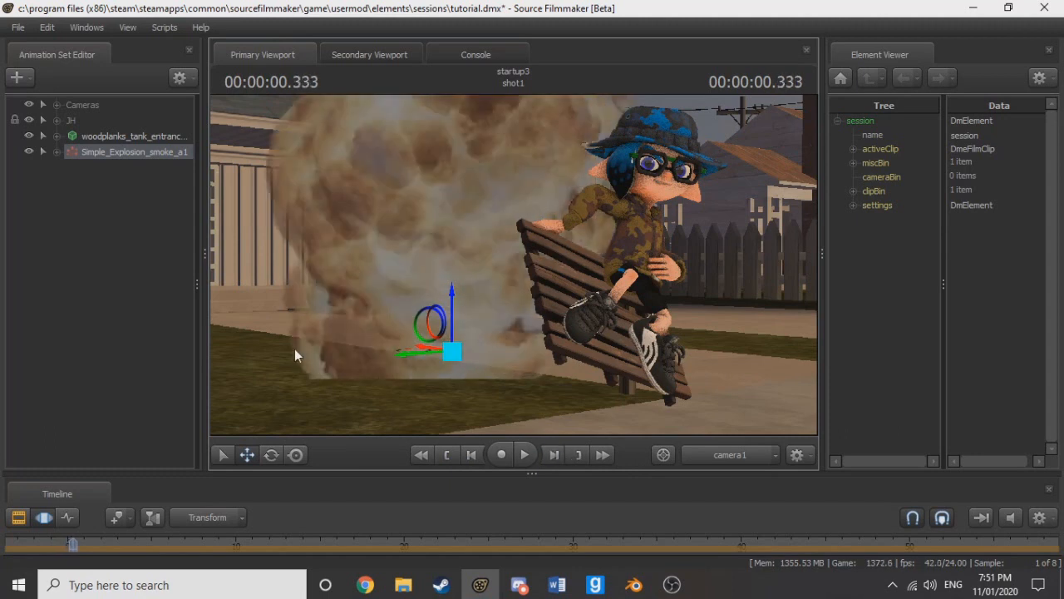
Step: Duplicate the Simple_Explosion_smoke_a1 animation set by copying and pasting it into the scene
left_click(126, 209)
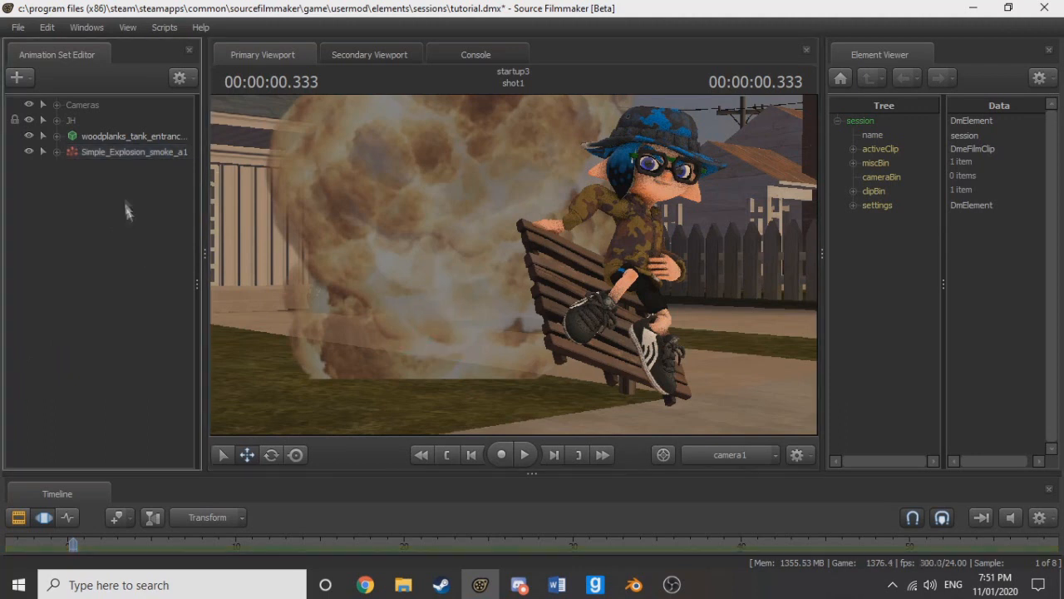
left_click(108, 152)
right_click(106, 151)
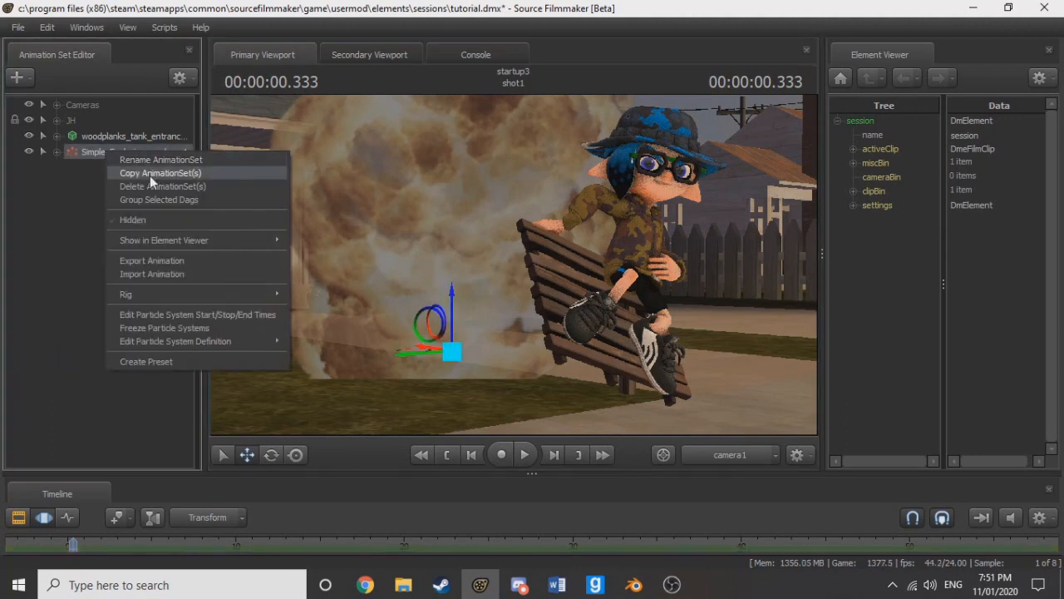
left_click(151, 173)
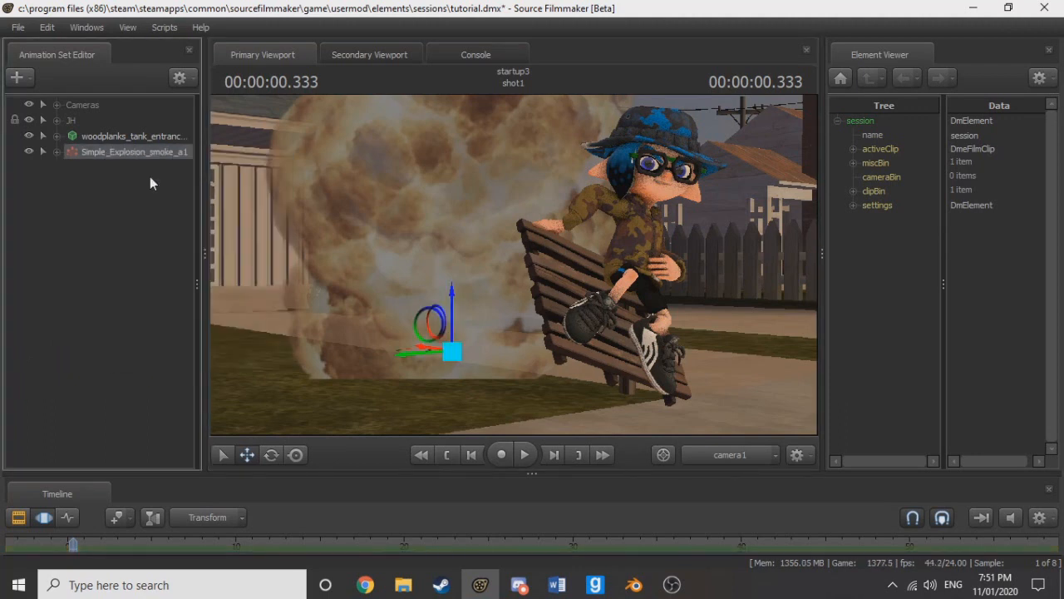
right_click(101, 237)
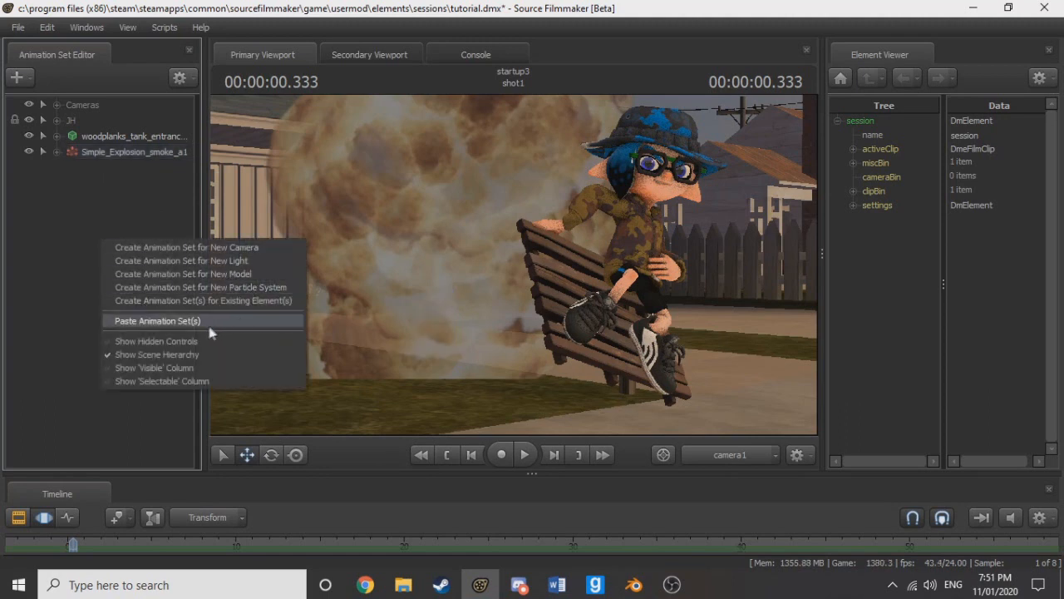
left_click(146, 320)
Step: Move the pasted smoke explosion sideways, away from the inkling, and replay from the start to 00:00:00.291
left_click(142, 167)
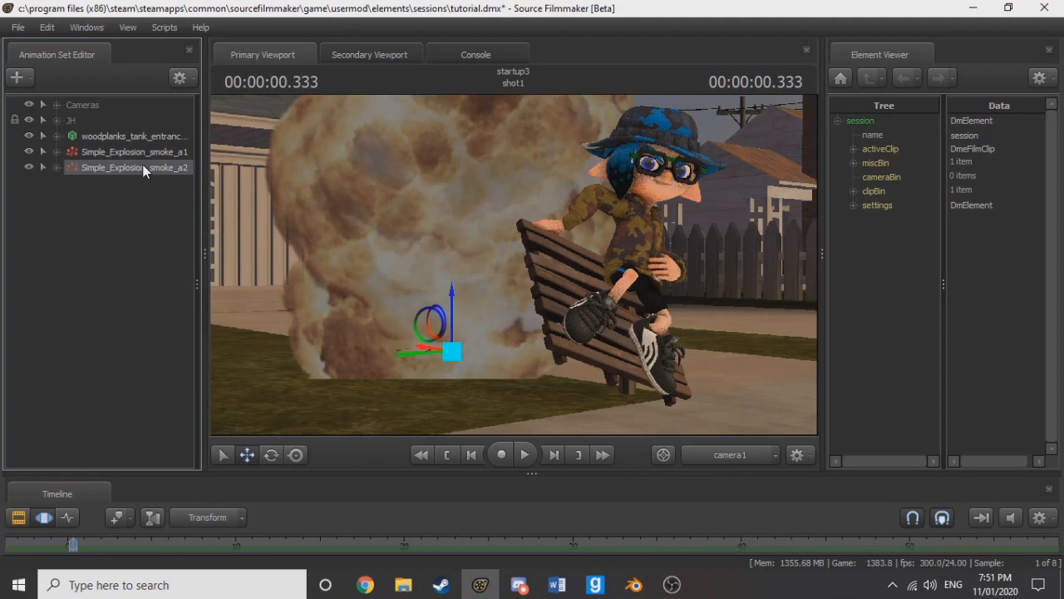
left_click_drag(411, 362, 303, 368)
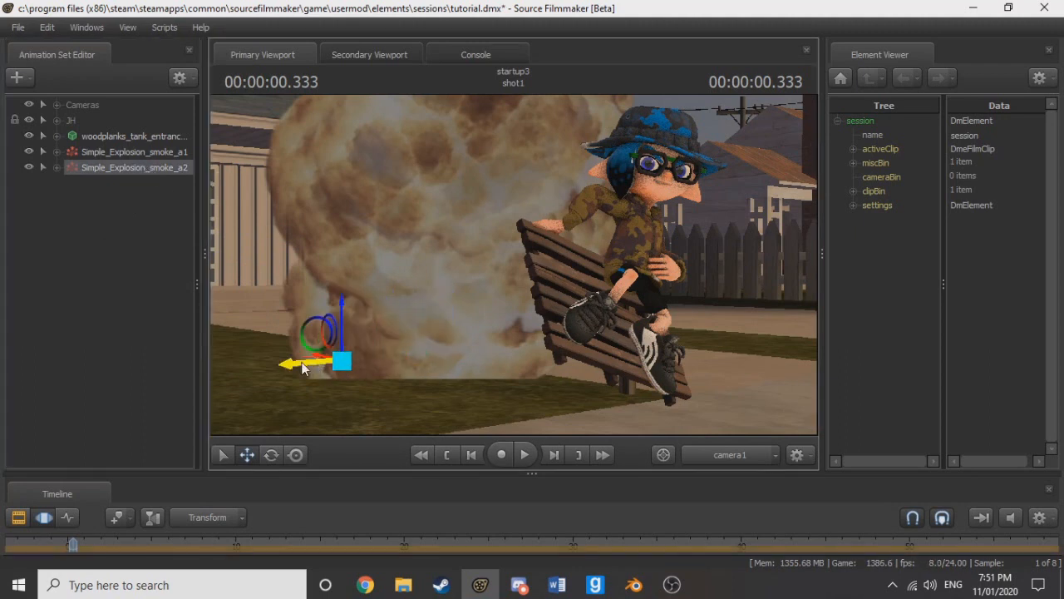
left_click(457, 456)
left_click(552, 455)
left_click(553, 455)
left_click(553, 456)
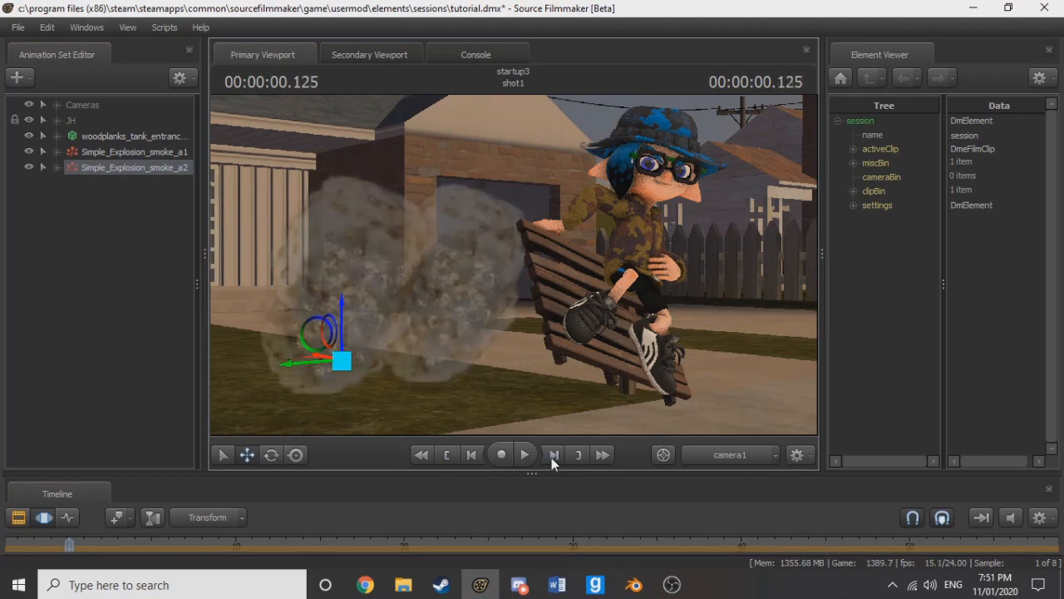
left_click(552, 456)
left_click(552, 456)
left_click(552, 456)
left_click(552, 455)
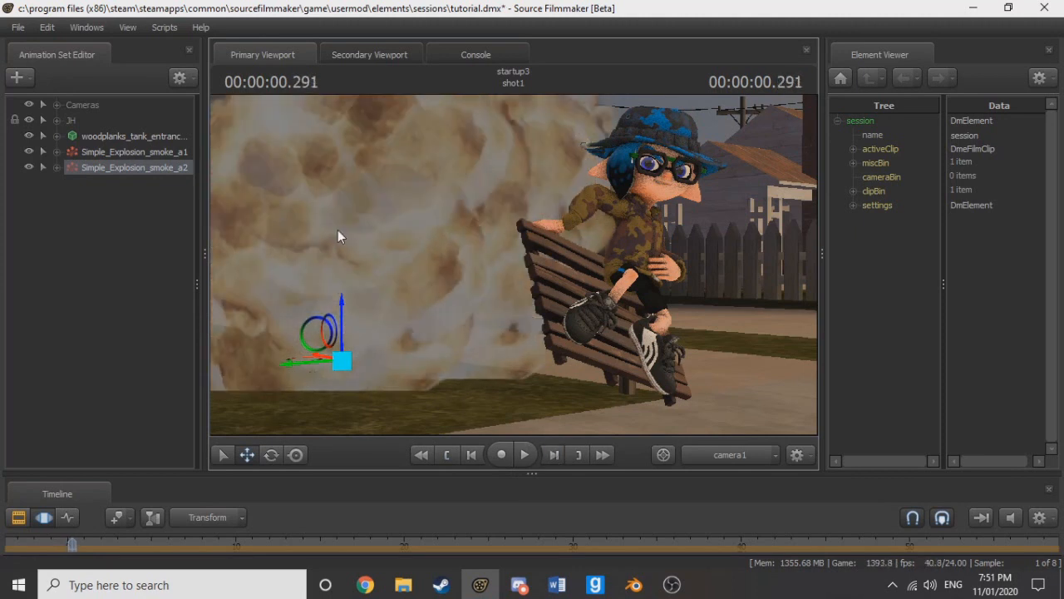
Step: Raise the Simple_Explosion_smoke_a2 system slightly and replay both explosions from the start to 00:00:00.375
left_click_drag(342, 321, 342, 304)
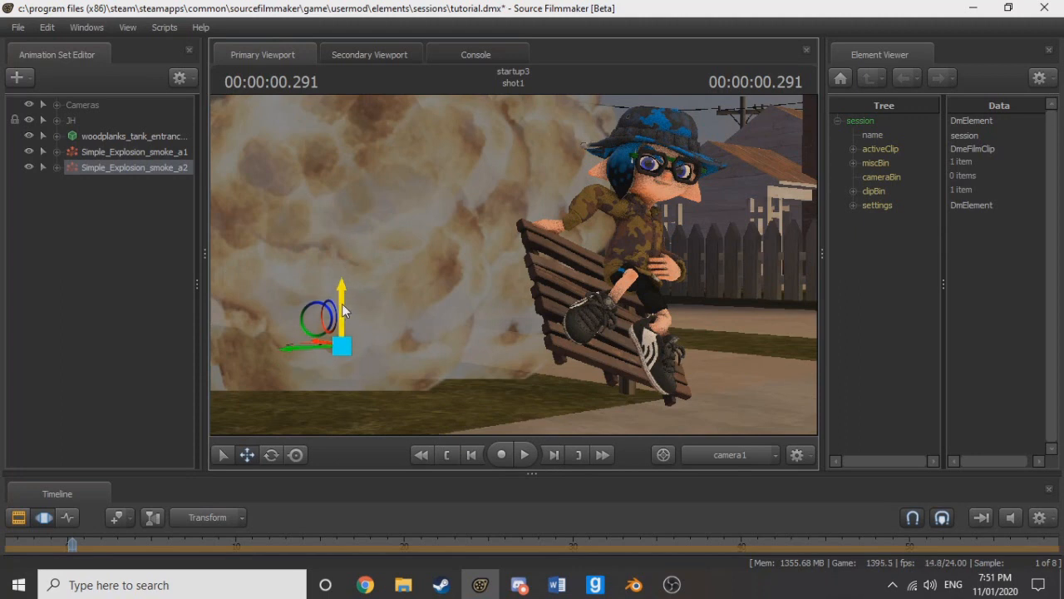
left_click(448, 459)
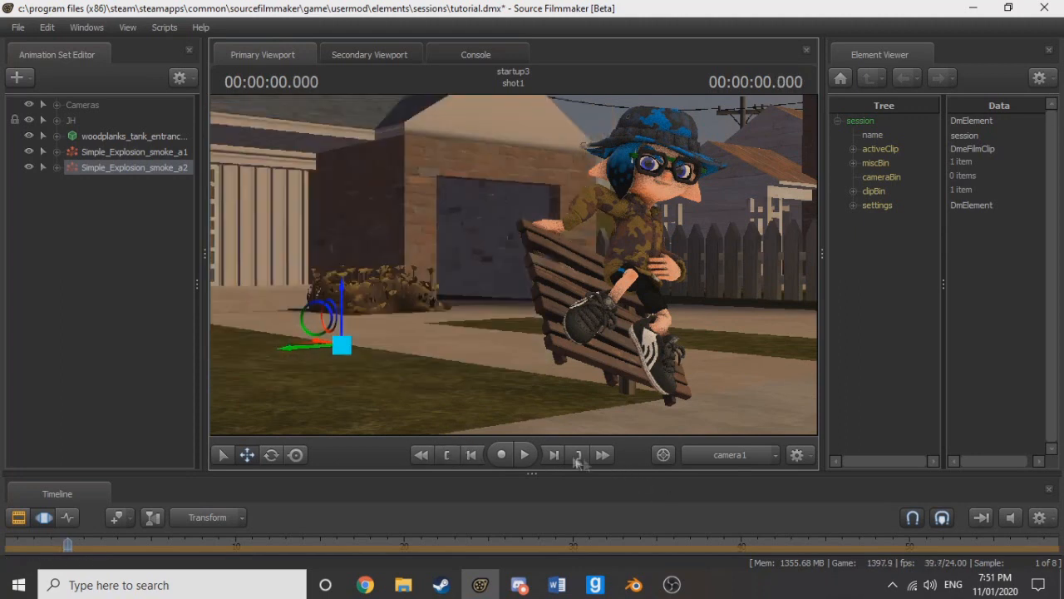
left_click(558, 457)
left_click(557, 457)
left_click(558, 457)
left_click(558, 457)
left_click(558, 457)
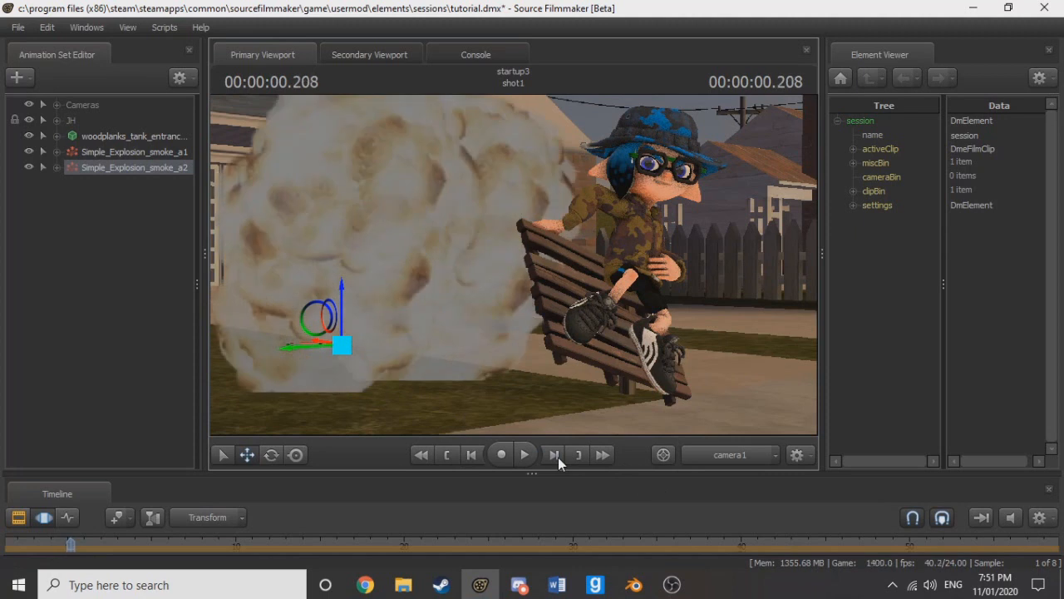
left_click(558, 457)
left_click(558, 457)
left_click(557, 456)
left_click(556, 456)
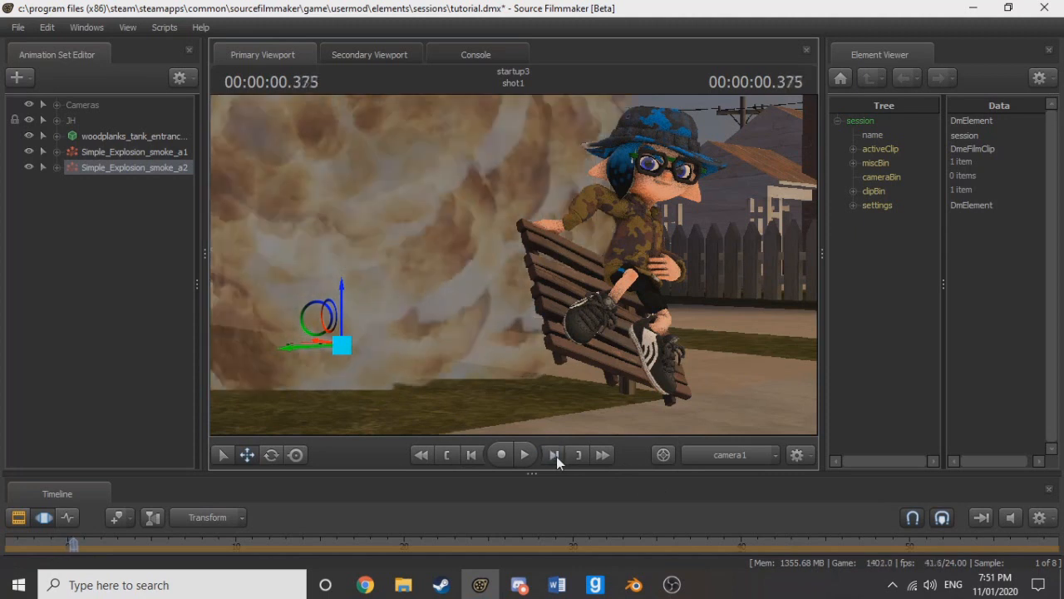
Step: Step back two frames to compare how the explosions look, and return to 00:00:00.375
left_click(475, 457)
left_click(476, 457)
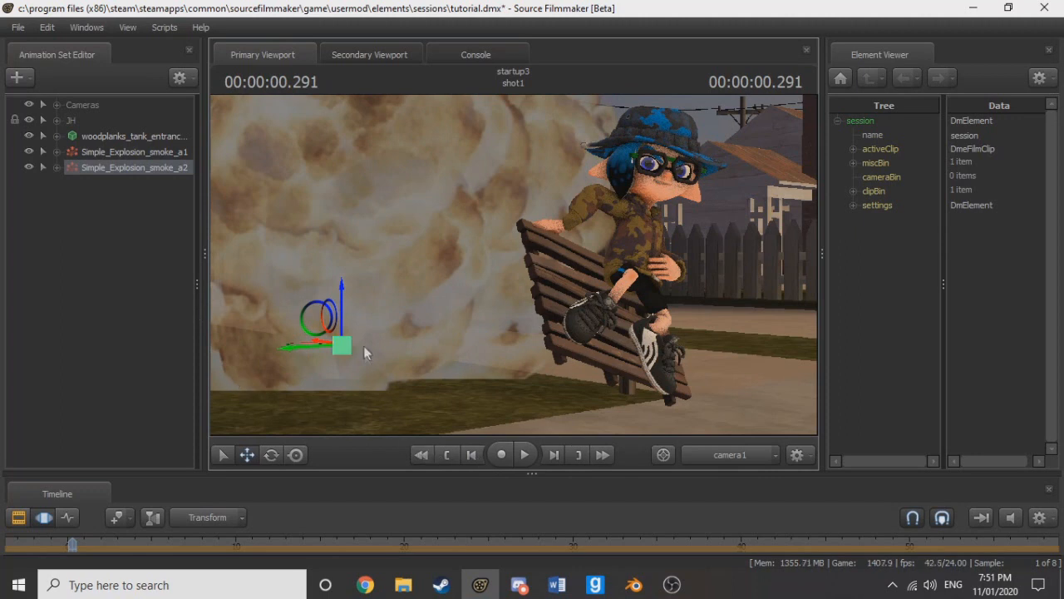
left_click(554, 456)
left_click(554, 456)
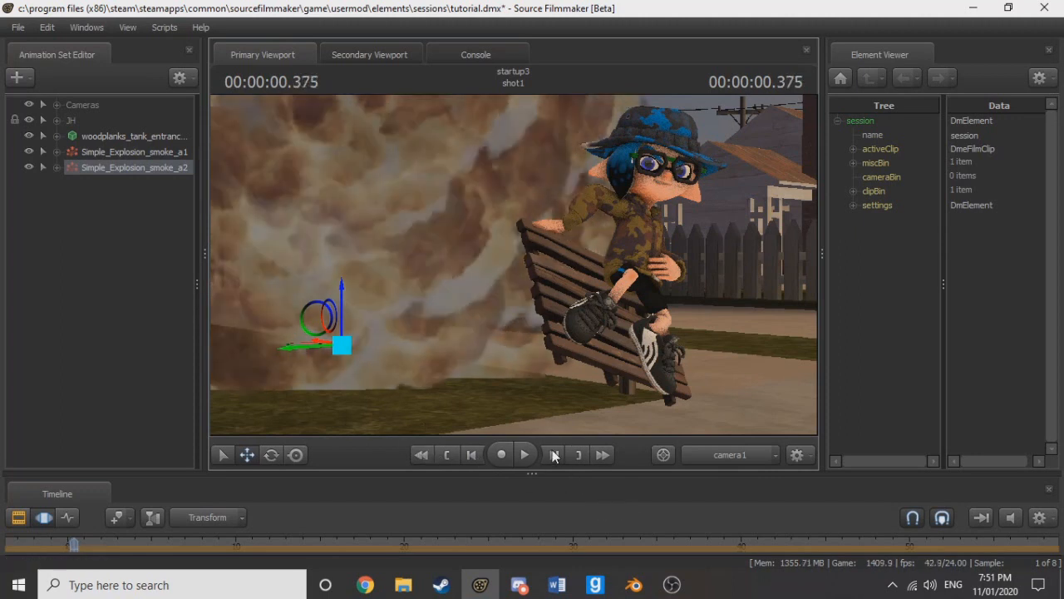
Step: Step back three frames to 00:00:00.250 to compare the explosions, and settle on 00:00:00.291
left_click(467, 460)
left_click(468, 460)
left_click(468, 460)
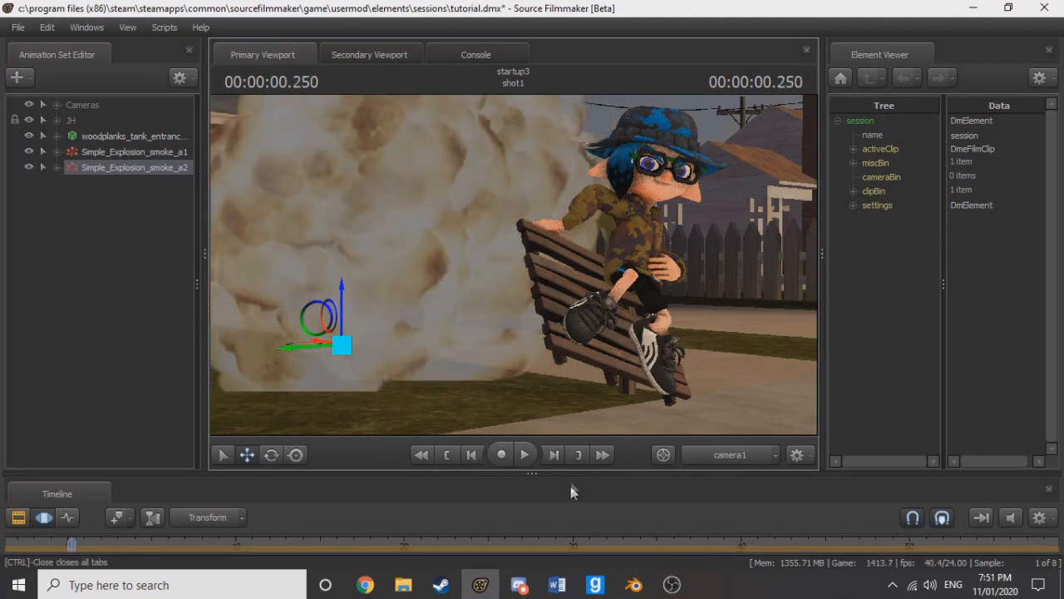
left_click(559, 457)
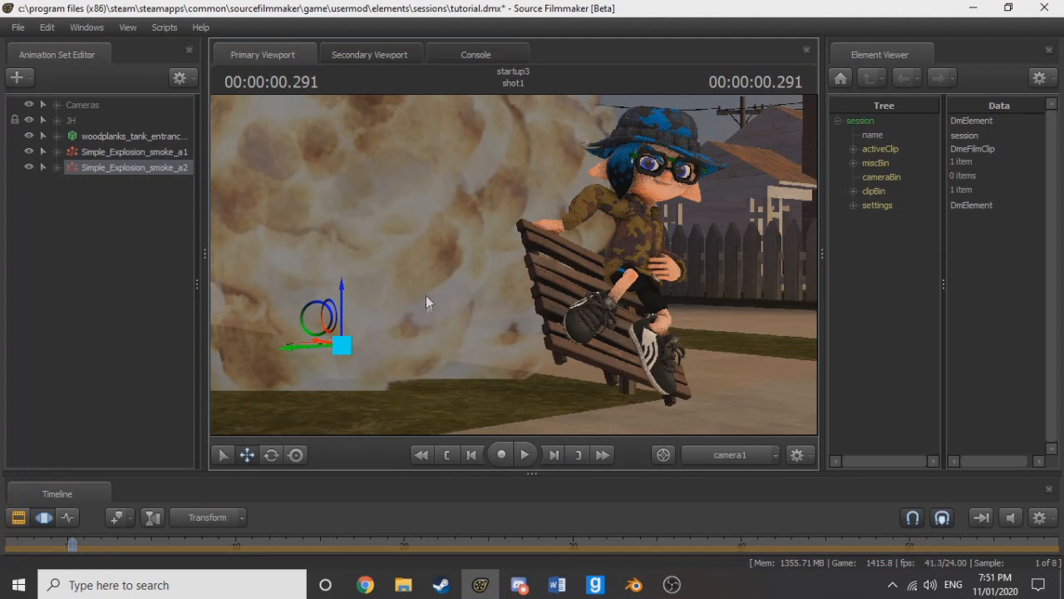
Step: Paste a third smoke explosion animation set and move it sideways so it sits behind the inkling's feet
right_click(100, 219)
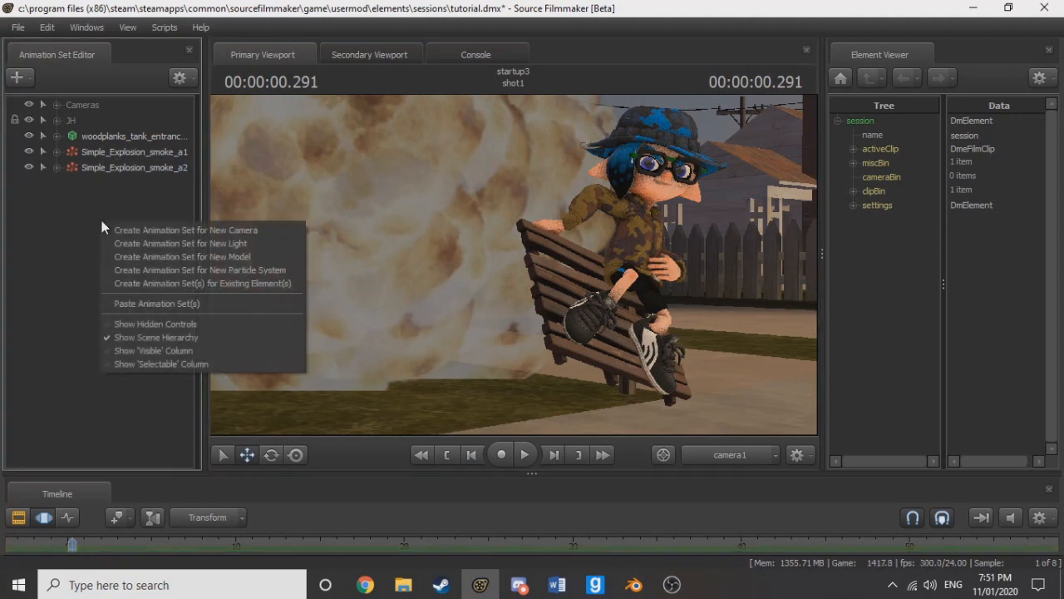
left_click(191, 302)
right_click(133, 270)
left_click(147, 190)
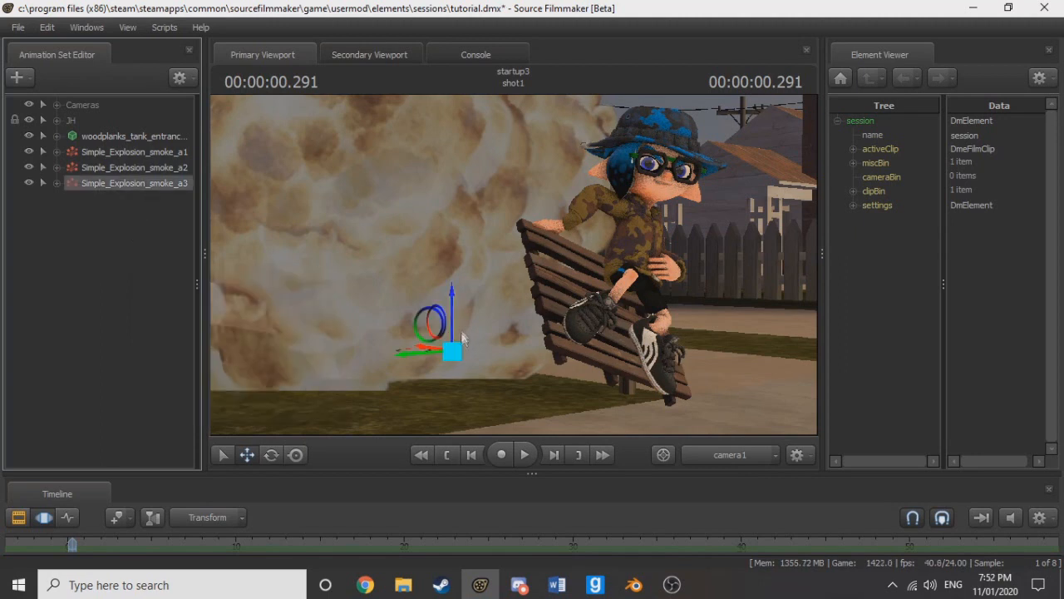
left_click_drag(421, 358, 574, 363)
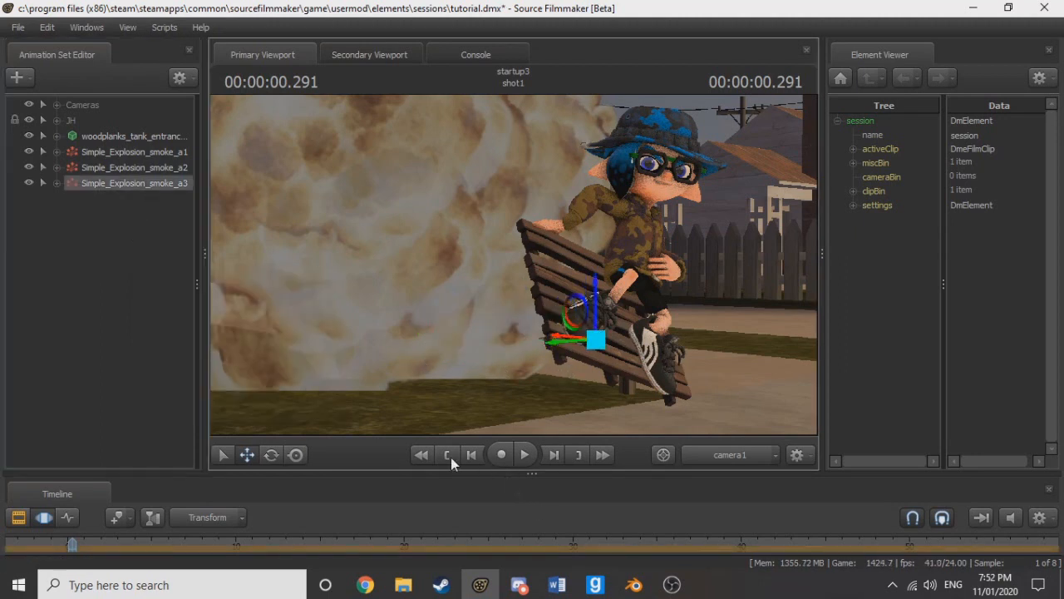
Step: Replay the three smoke explosions frame by frame from the start of the shot to 00:00:00.291
left_click(448, 456)
left_click(553, 458)
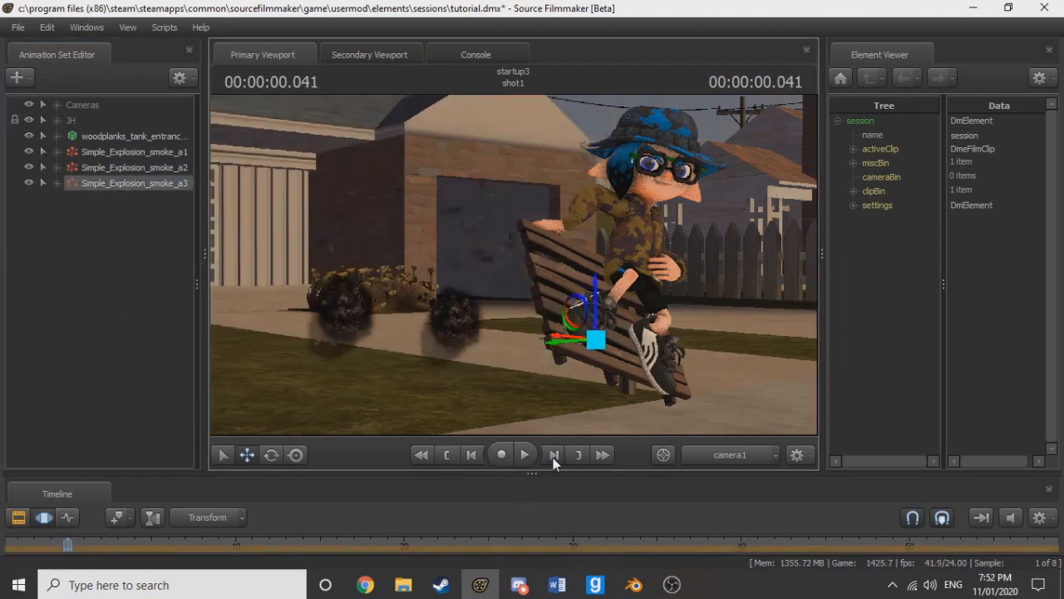
left_click(553, 457)
left_click(553, 457)
left_click(553, 457)
left_click(553, 457)
left_click(553, 457)
left_click(552, 457)
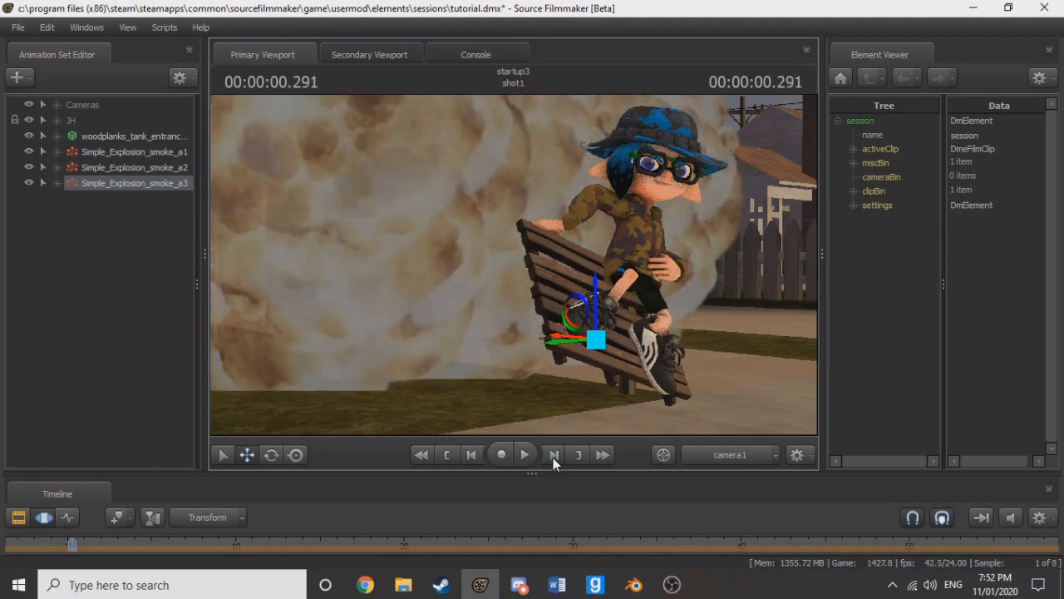
Step: Paste a fourth smoke explosion and move it sideways past the inkling to the far side of the planks
right_click(124, 291)
left_click(204, 373)
left_click(126, 200)
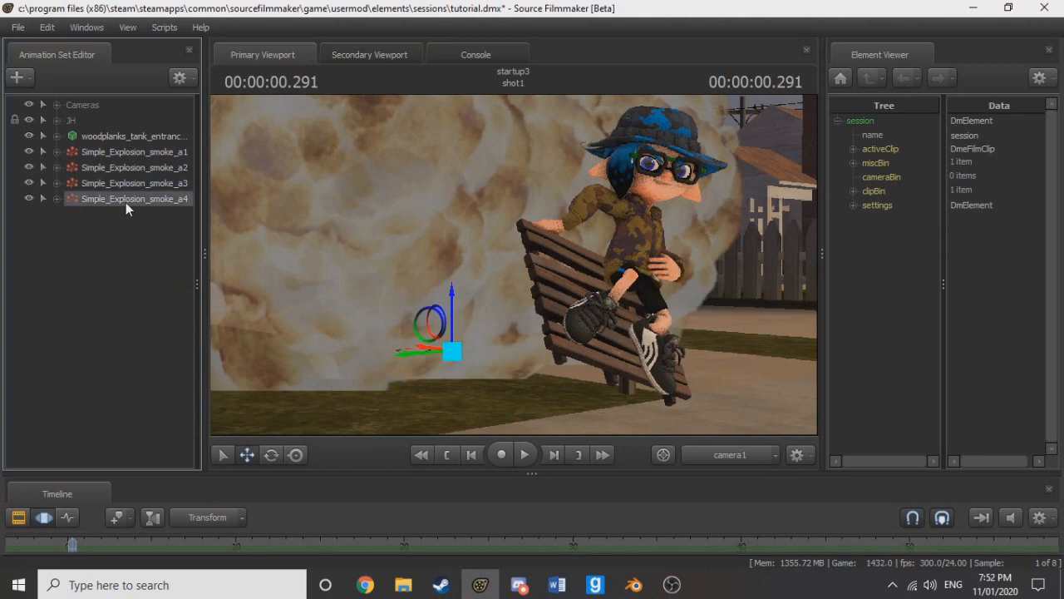
left_click_drag(419, 354, 686, 359)
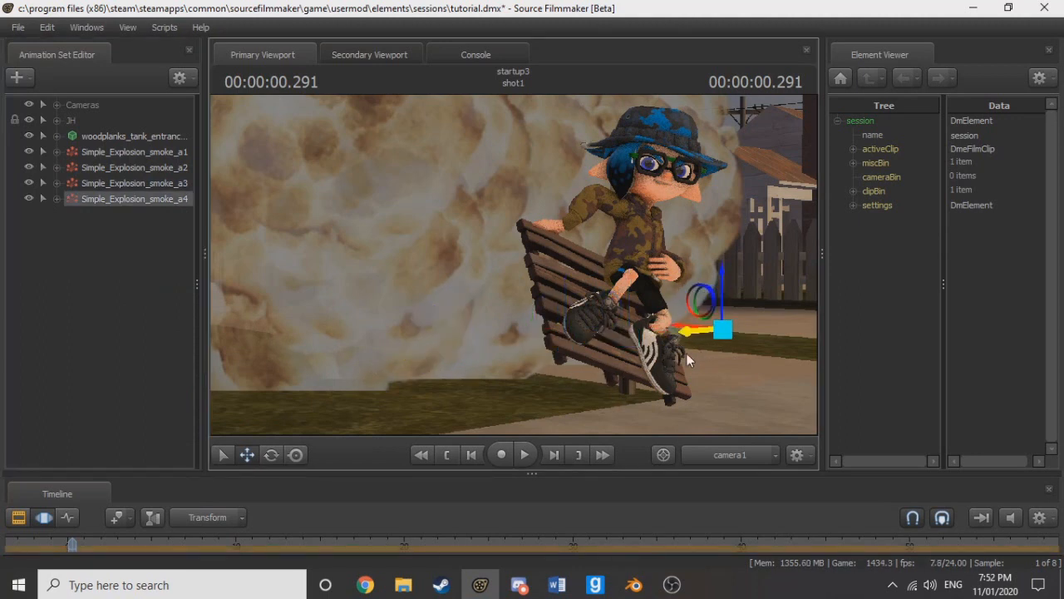
Step: Return to the start of the shot and advance the four explosions to 00:00:00.291
left_click(450, 456)
left_click(553, 456)
left_click(552, 456)
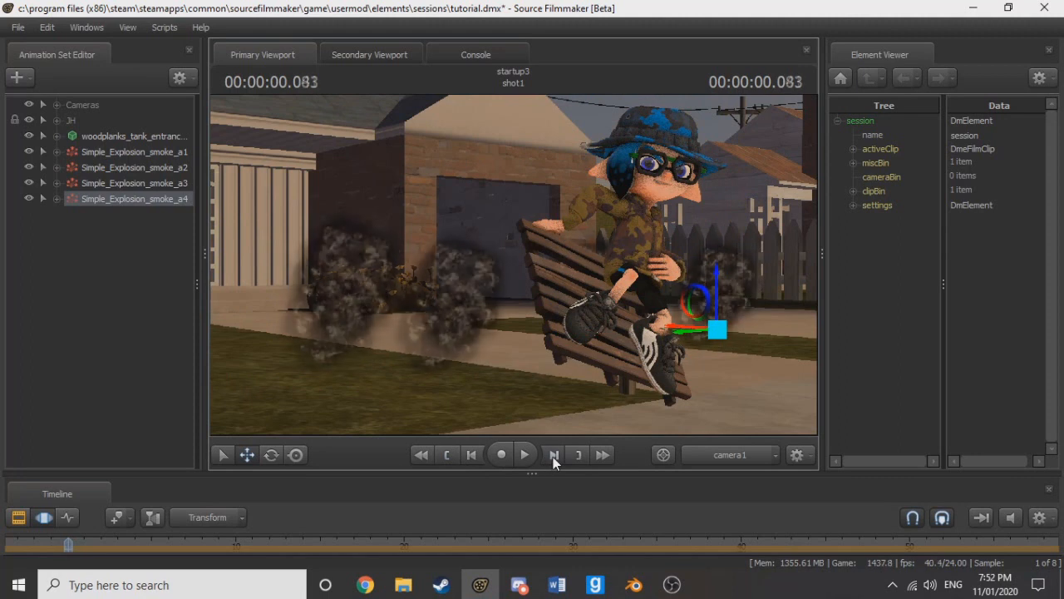
left_click(553, 456)
left_click(552, 456)
left_click(552, 457)
left_click(551, 457)
left_click(551, 458)
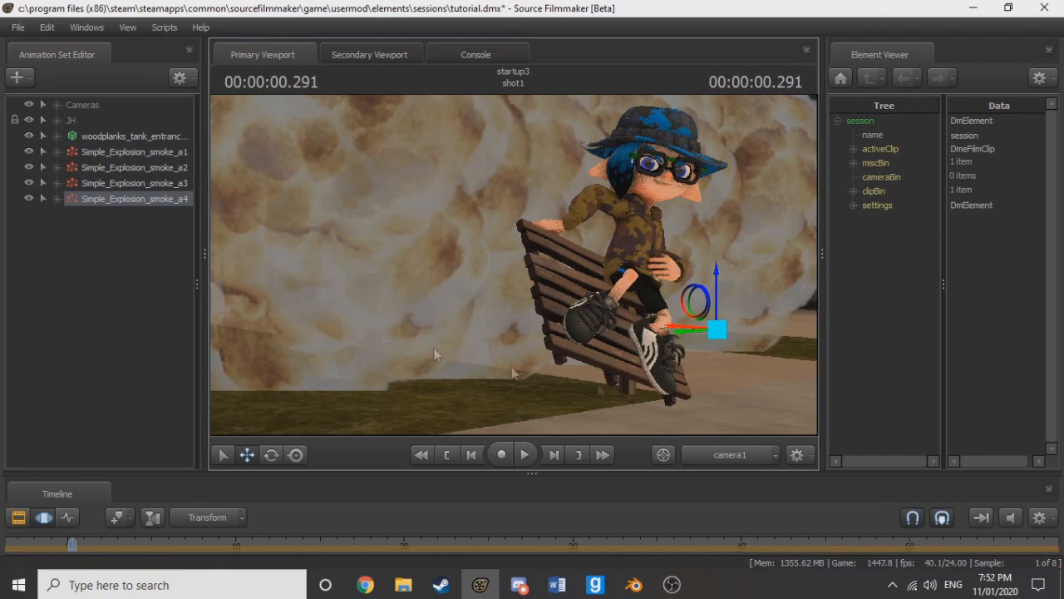
Step: Select the Cameras, JH, woodplanks and all four explosion animation sets, and raise them together as seen through the Work Camera
left_click(731, 455)
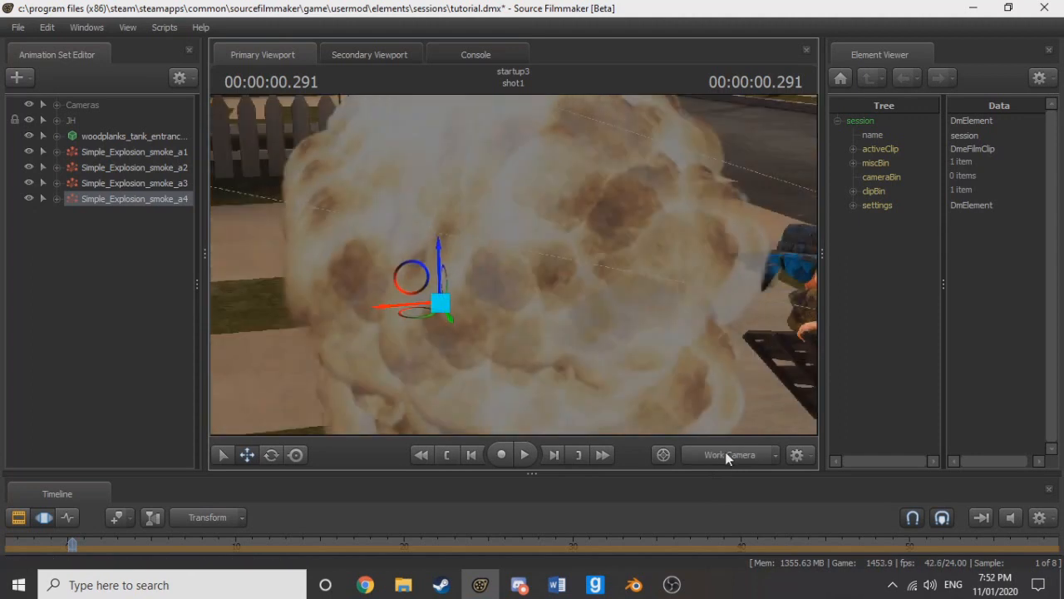
left_click(728, 454)
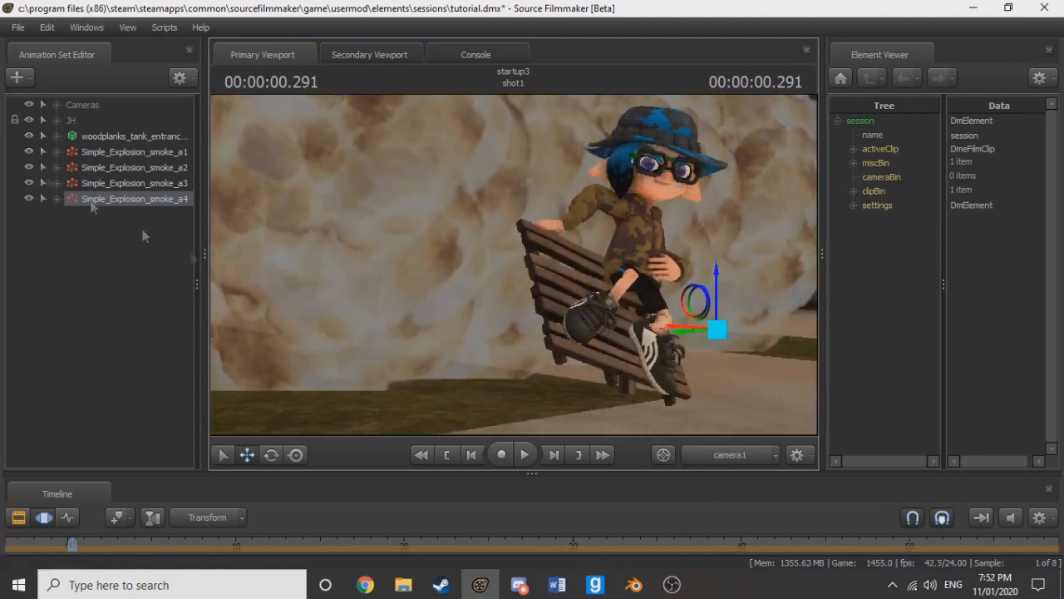
left_click(117, 137)
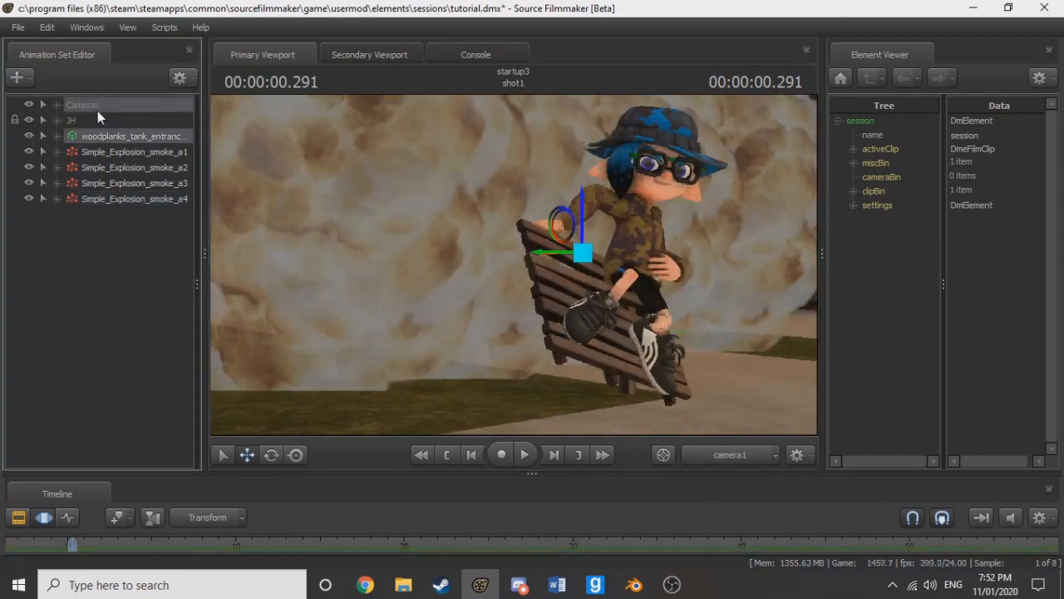
left_click(98, 127)
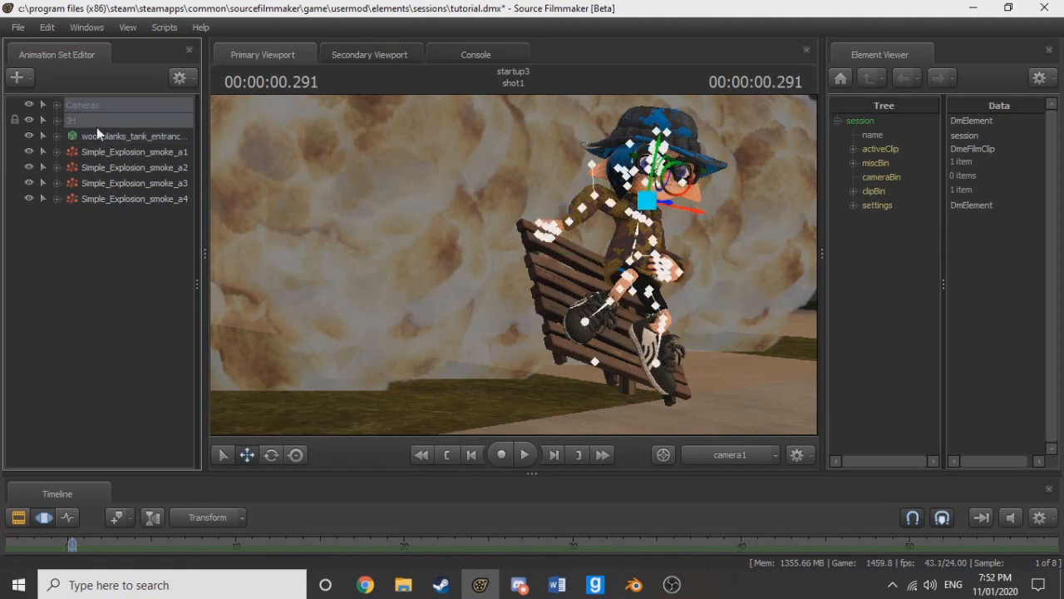
left_click(98, 136, "ctrl")
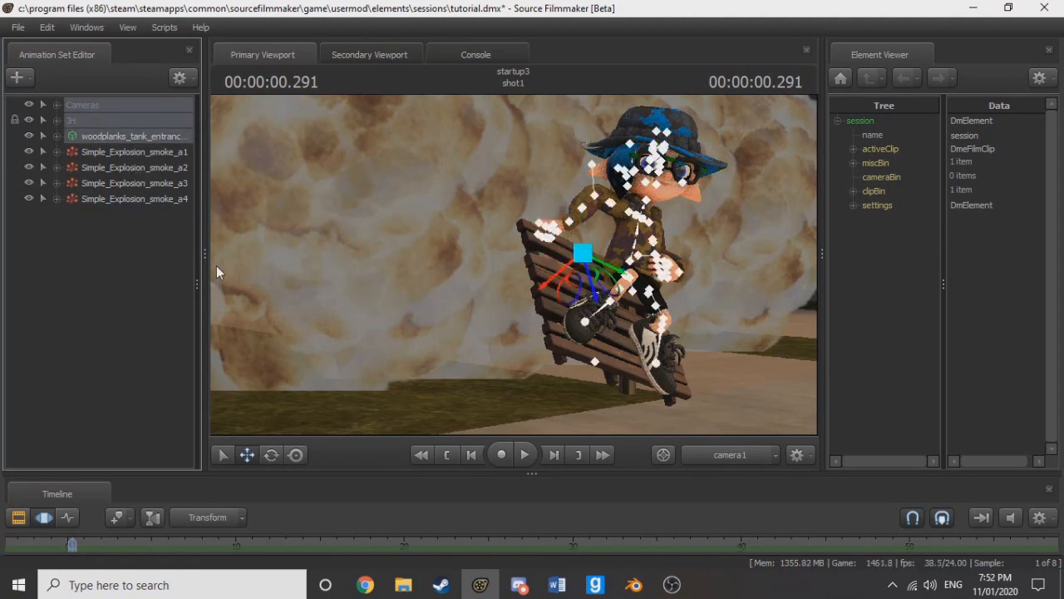
left_click(125, 200, "shift")
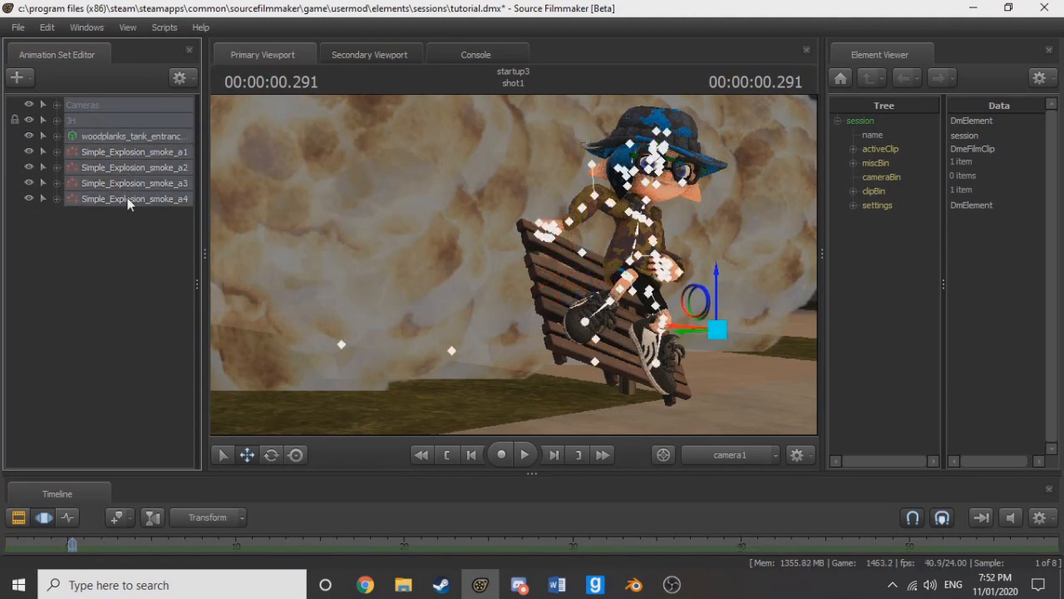
left_click(742, 451)
key("s")
left_click_drag(773, 295, 773, 295)
left_click_drag(708, 247, 711, 189)
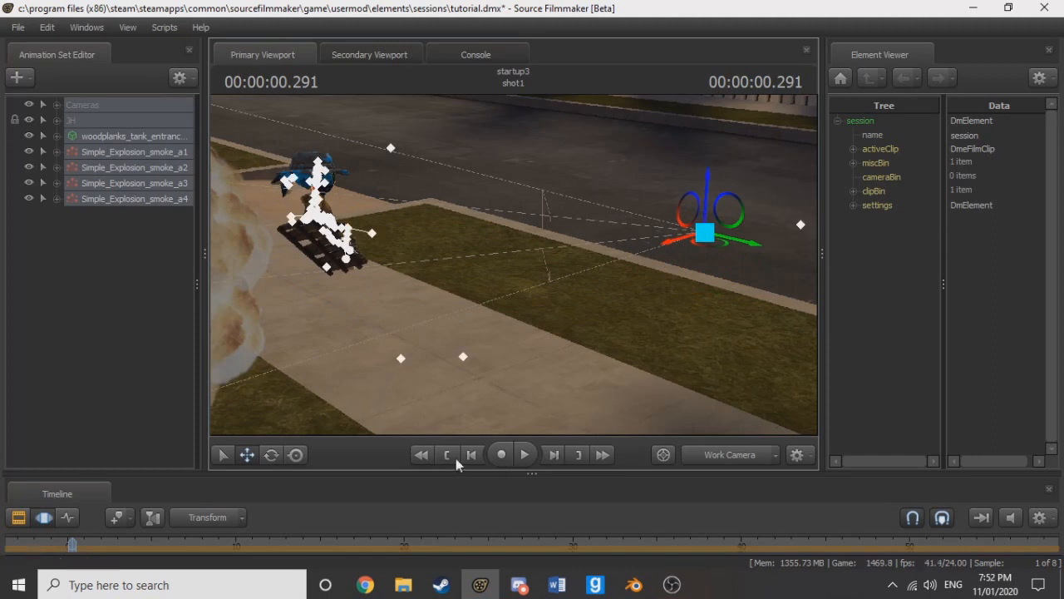
Step: Replay the raised scene from the start to 00:00:00.291 and return to the camera1 view
left_click(455, 458)
left_click(560, 451)
left_click(559, 453)
left_click(560, 452)
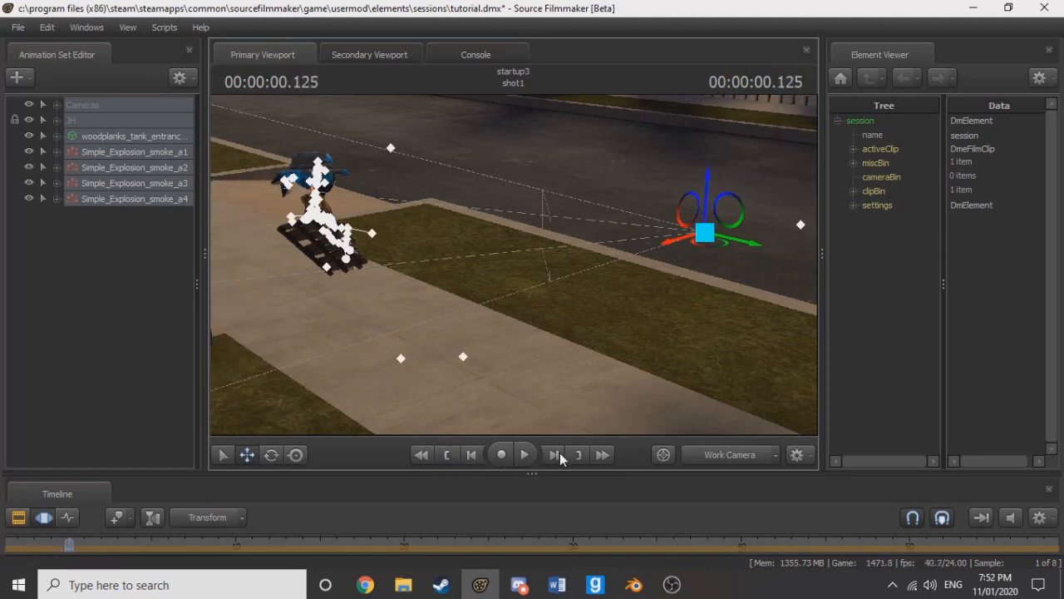
left_click(559, 454)
left_click(559, 453)
left_click(560, 454)
left_click(559, 453)
left_click(729, 454)
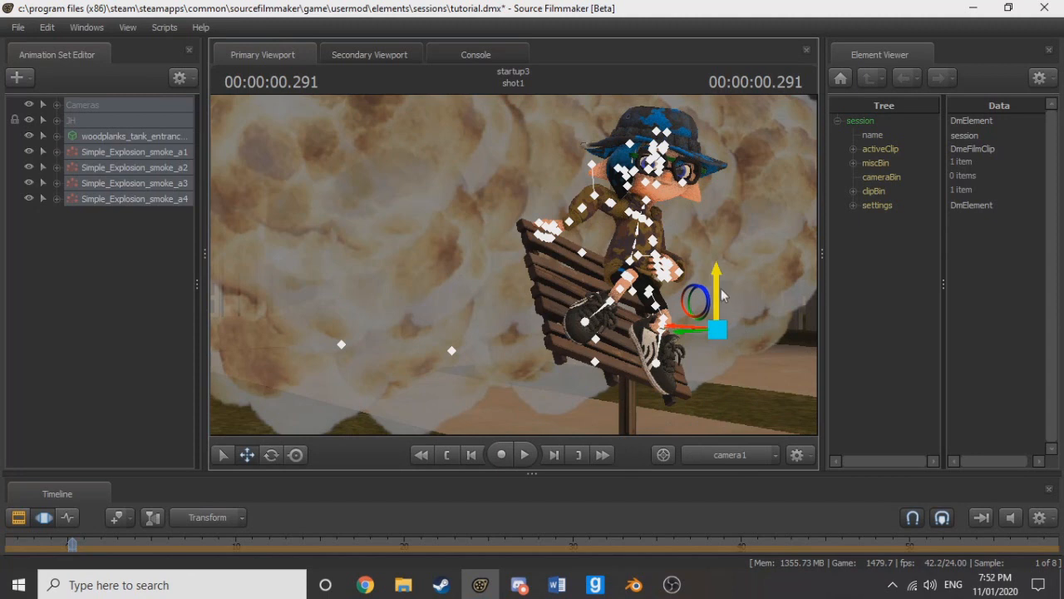
Step: Select Simple_Explosion_smoke_a1 through a4 and lower them together below the planks
left_click(136, 151)
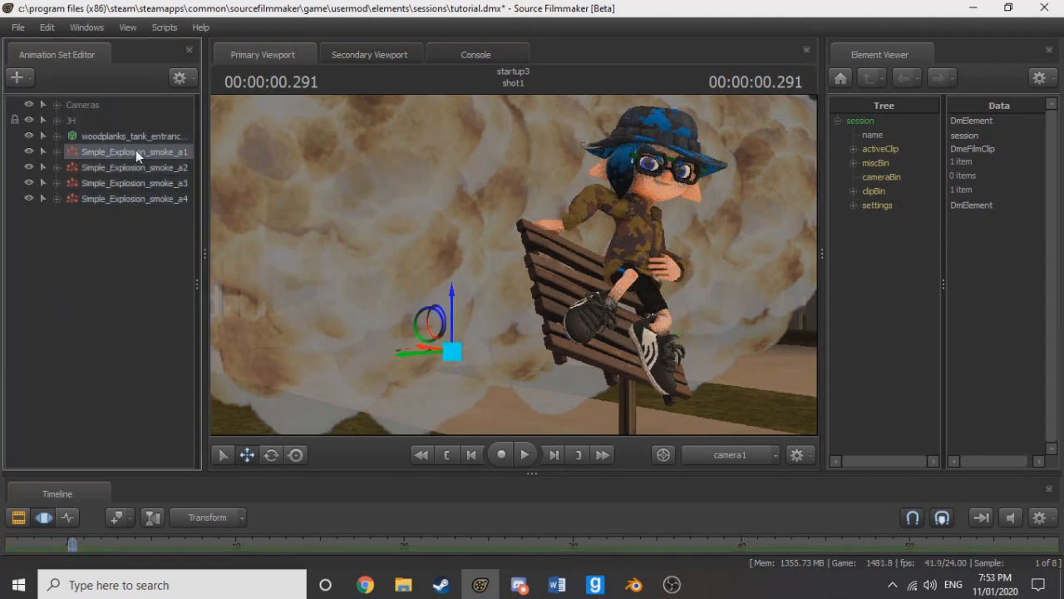
left_click(150, 168, "ctrl")
left_click(153, 184, "ctrl")
left_click(153, 199, "ctrl")
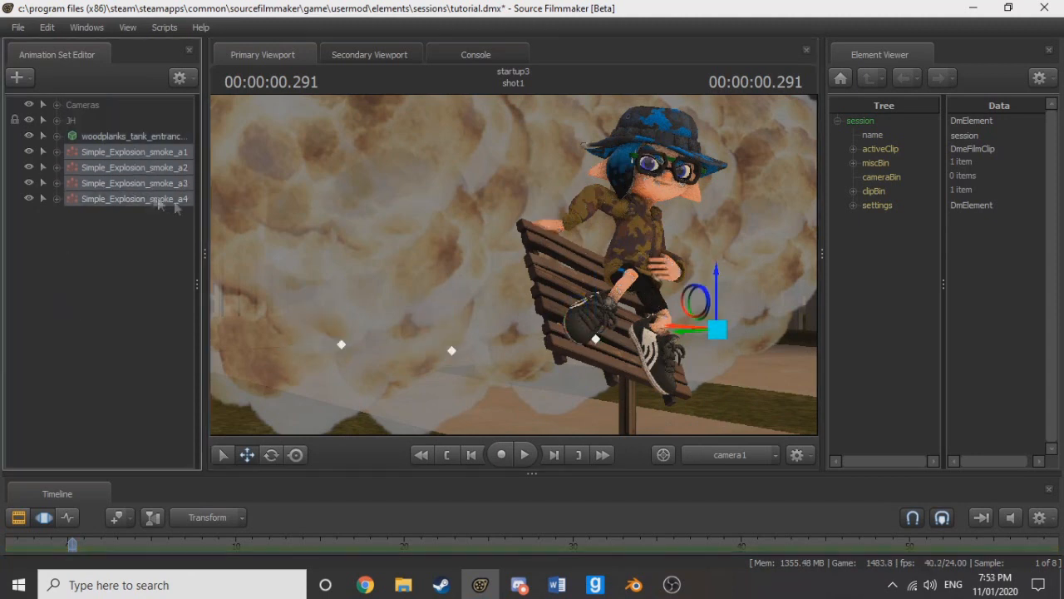
left_click_drag(721, 299, 725, 353)
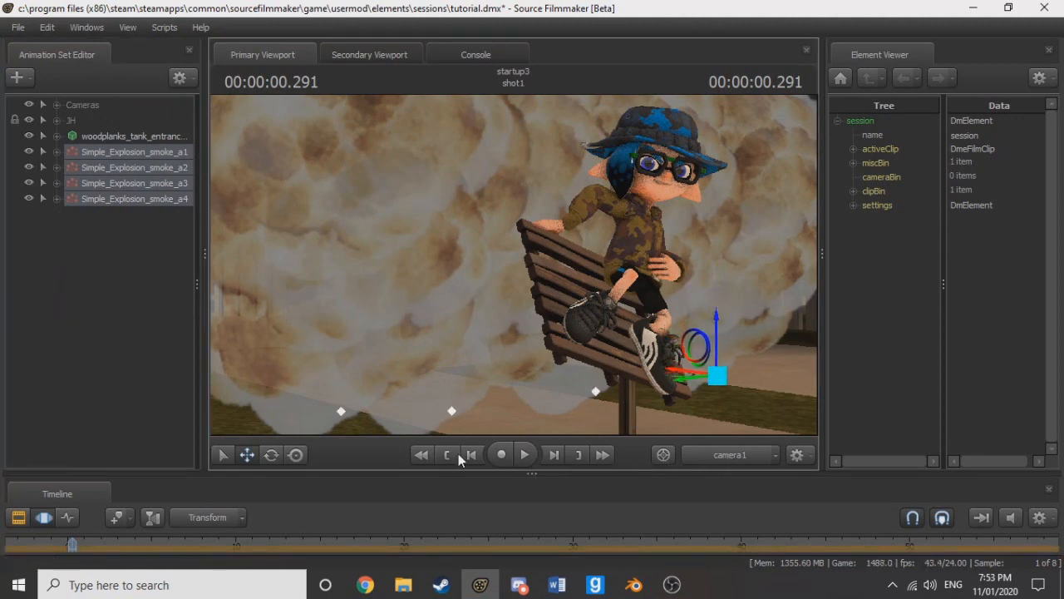
Step: Replay the lowered explosions from the start of the shot to 00:00:00.333
left_click(471, 455)
left_click(549, 457)
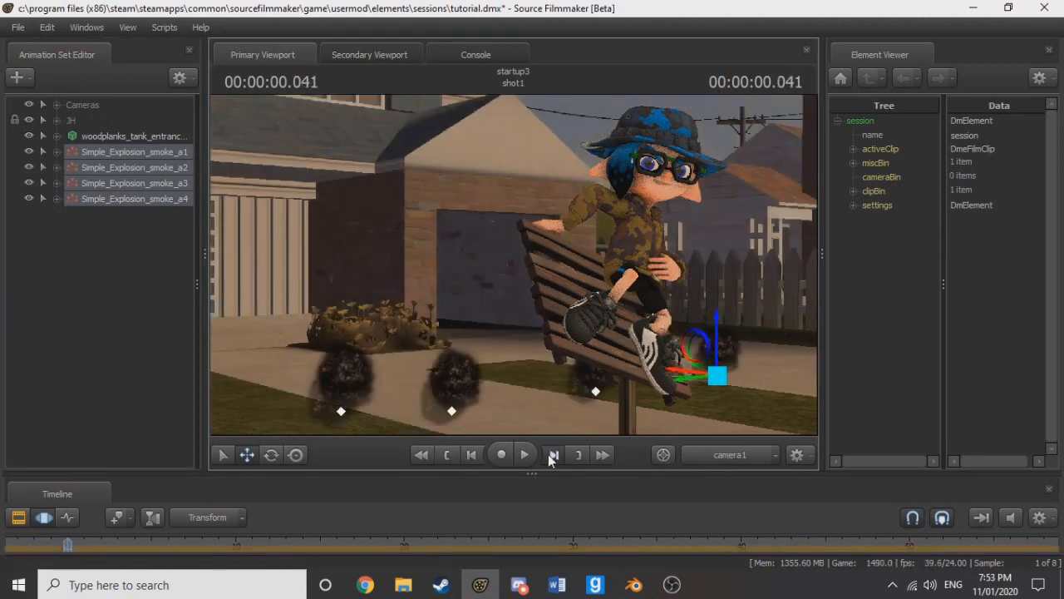
left_click(549, 457)
left_click(549, 456)
left_click(549, 456)
left_click(549, 456)
left_click(549, 456)
left_click(549, 457)
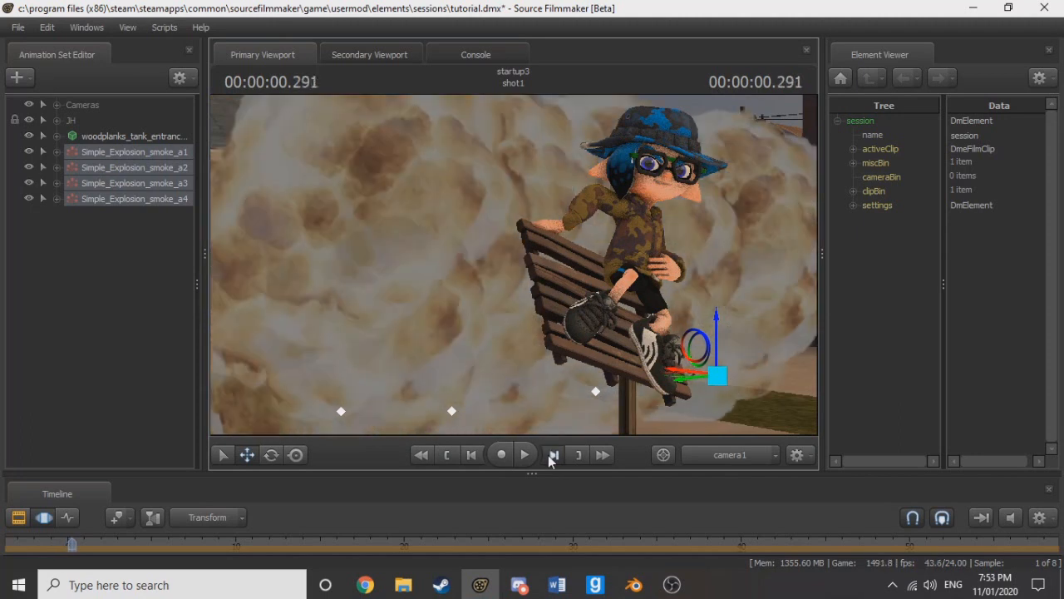
left_click(549, 457)
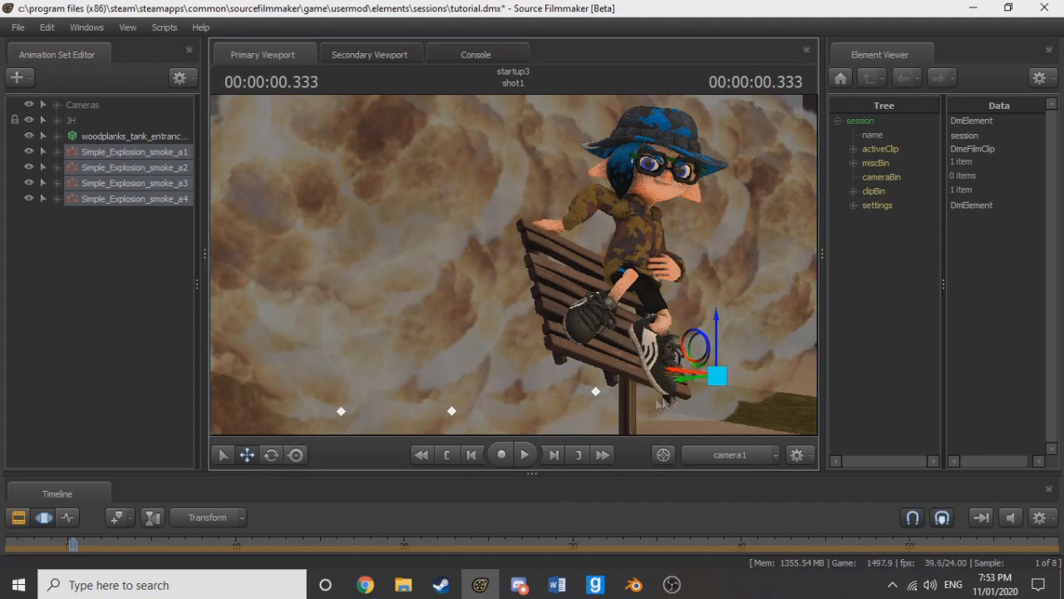
Step: Paste a fifth smoke explosion and move it sideways to the far edge of the camera frame, beyond the planks
right_click(97, 270)
left_click(165, 352)
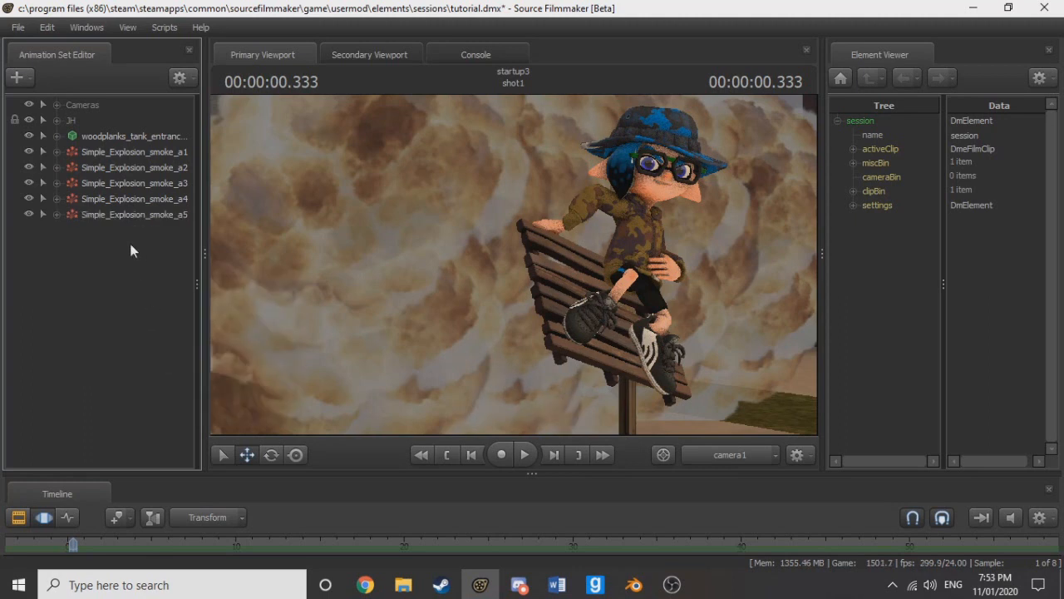
left_click(121, 213)
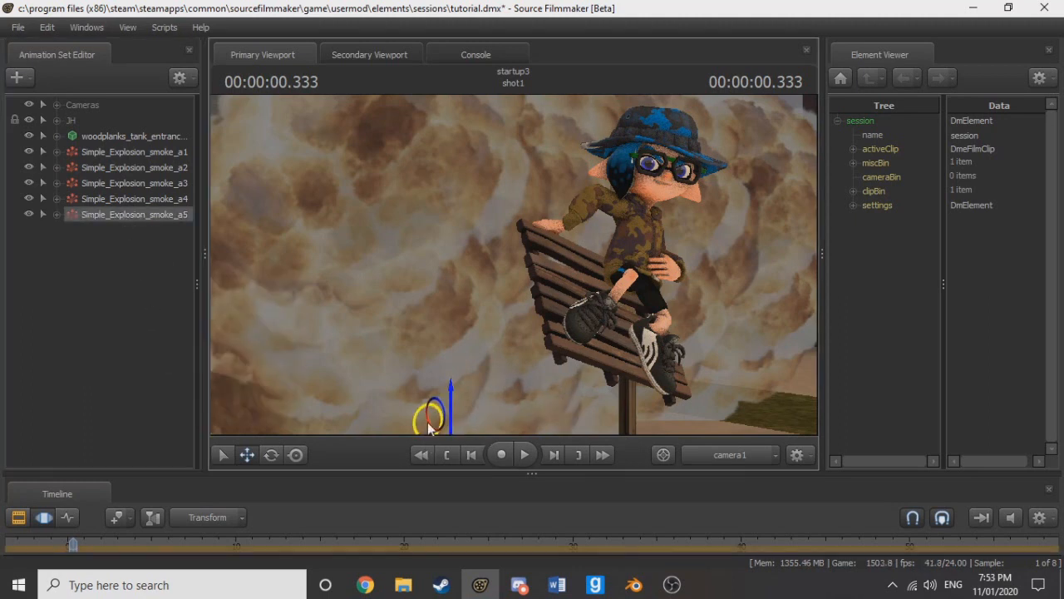
left_click_drag(460, 409, 783, 370)
Step: Replay all five explosions from the start of the shot to 00:00:00.333
left_click(468, 457)
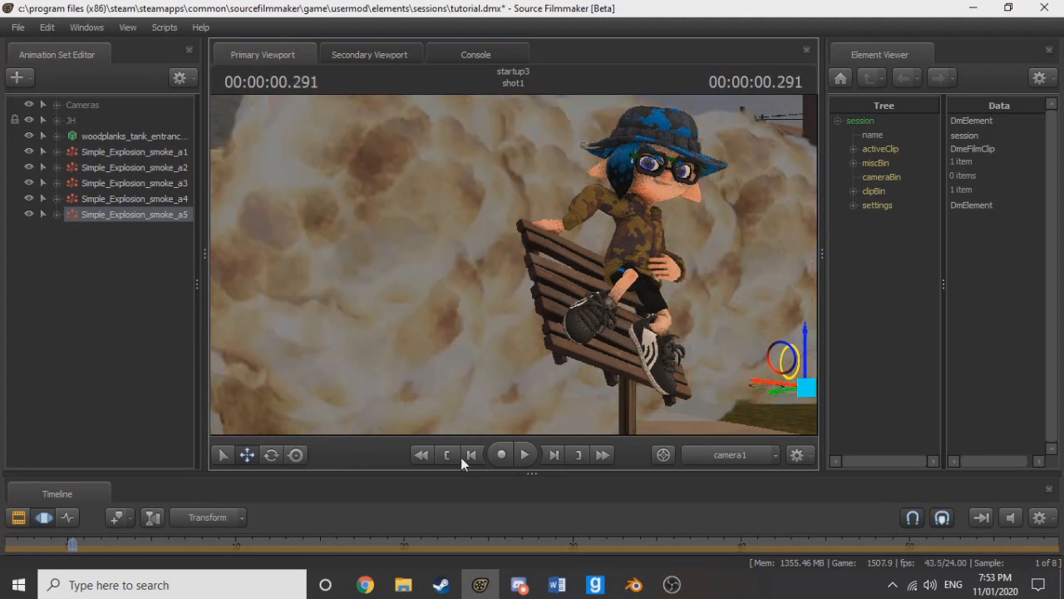
left_click(447, 456)
left_click(553, 456)
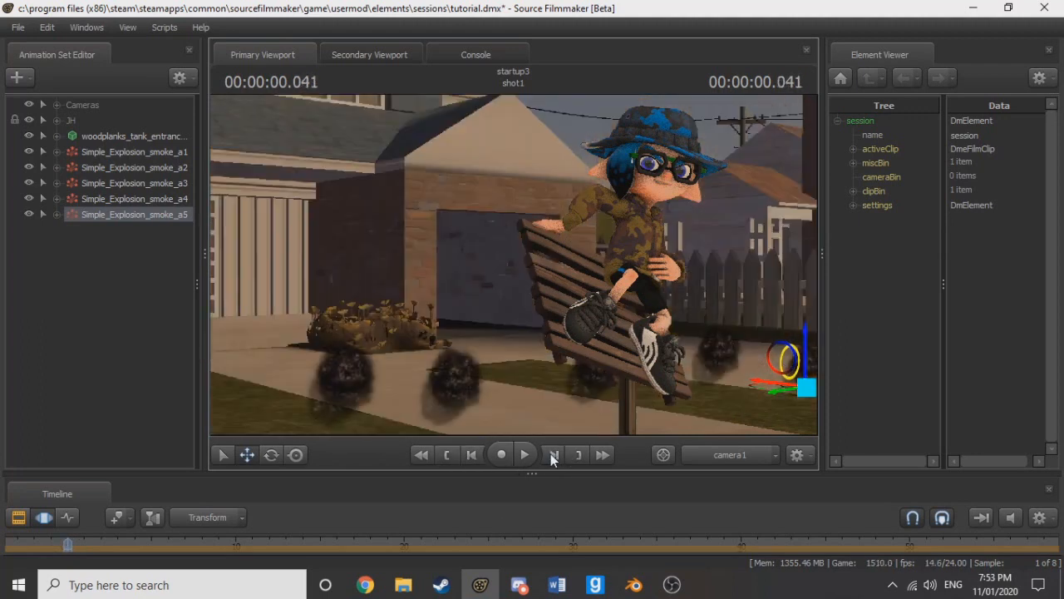
left_click(553, 456)
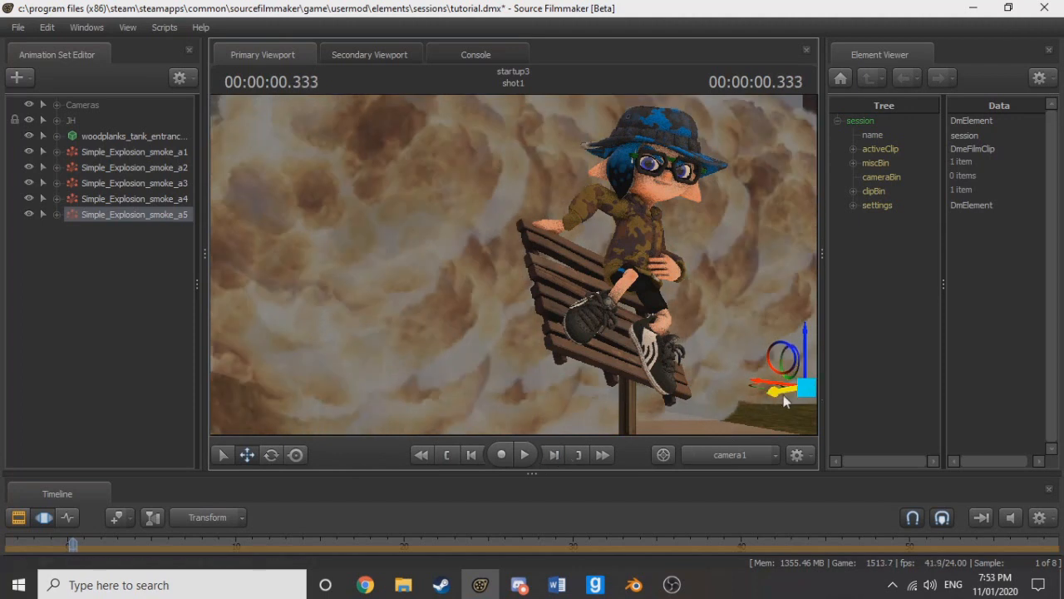
Step: Shift Simple_Explosion_smoke_a5 slightly back toward the planks and step through the frames to 00:00:00.375
left_click_drag(782, 393, 751, 411)
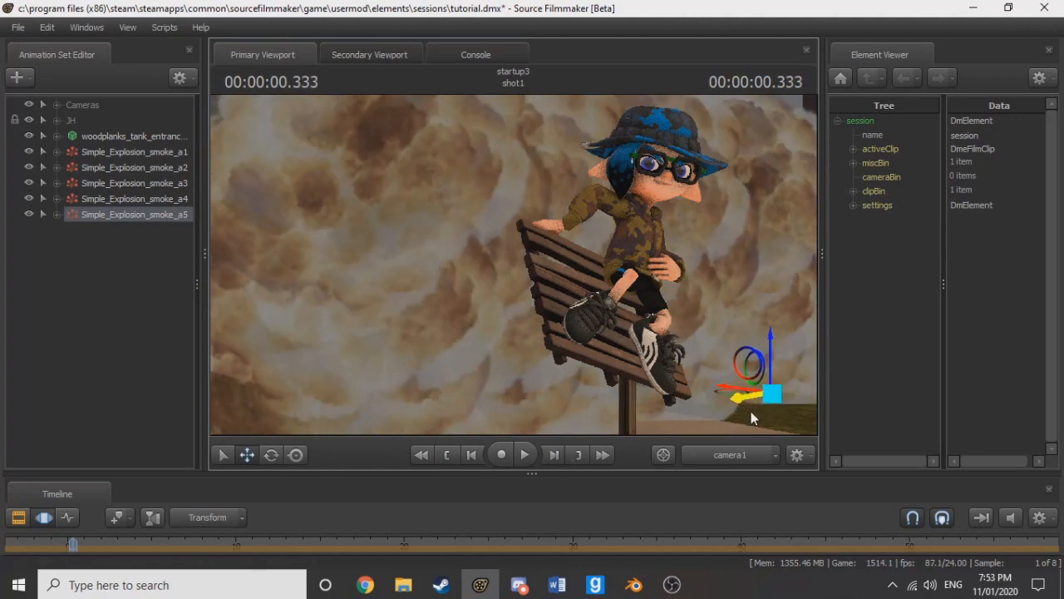
left_click(471, 457)
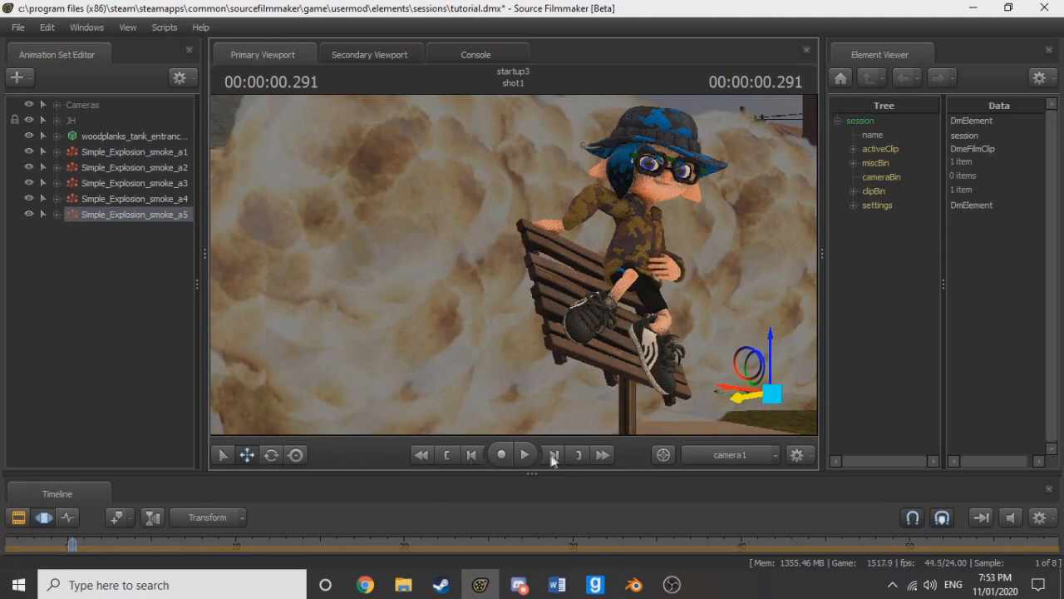
left_click(554, 456)
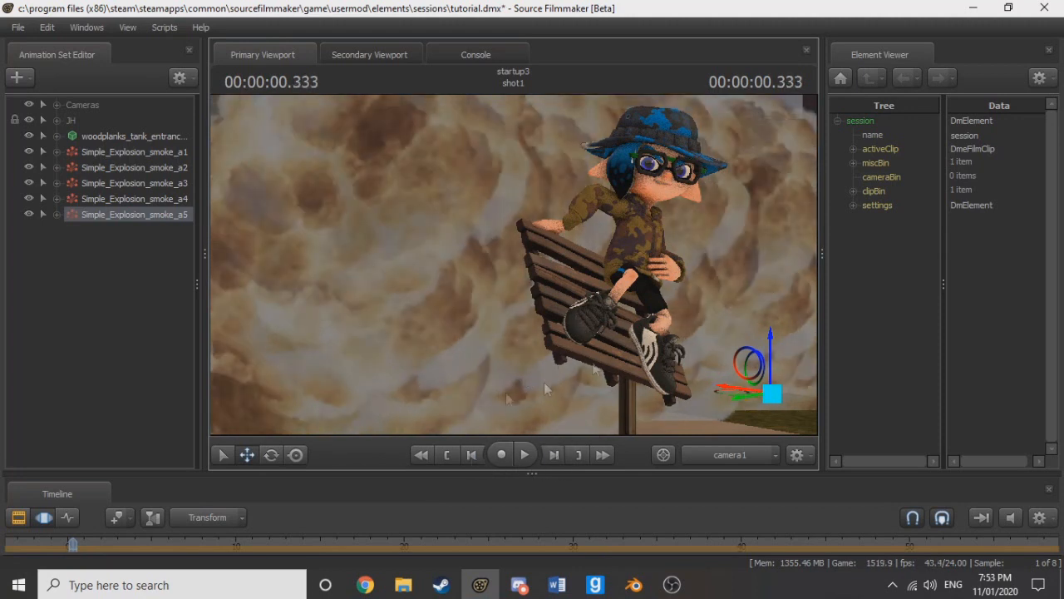
left_click(554, 454)
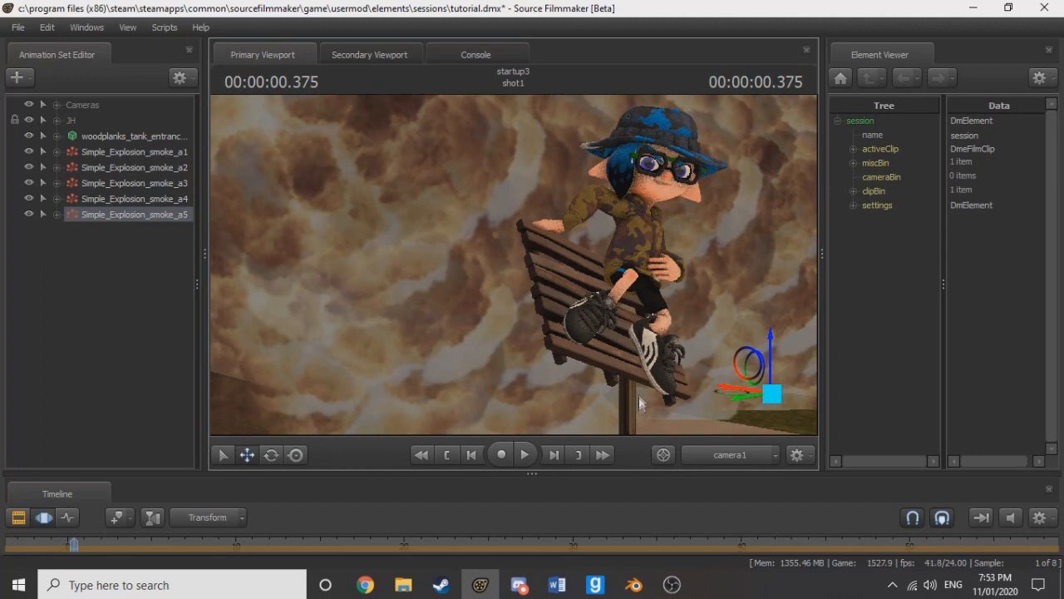
left_click(105, 345)
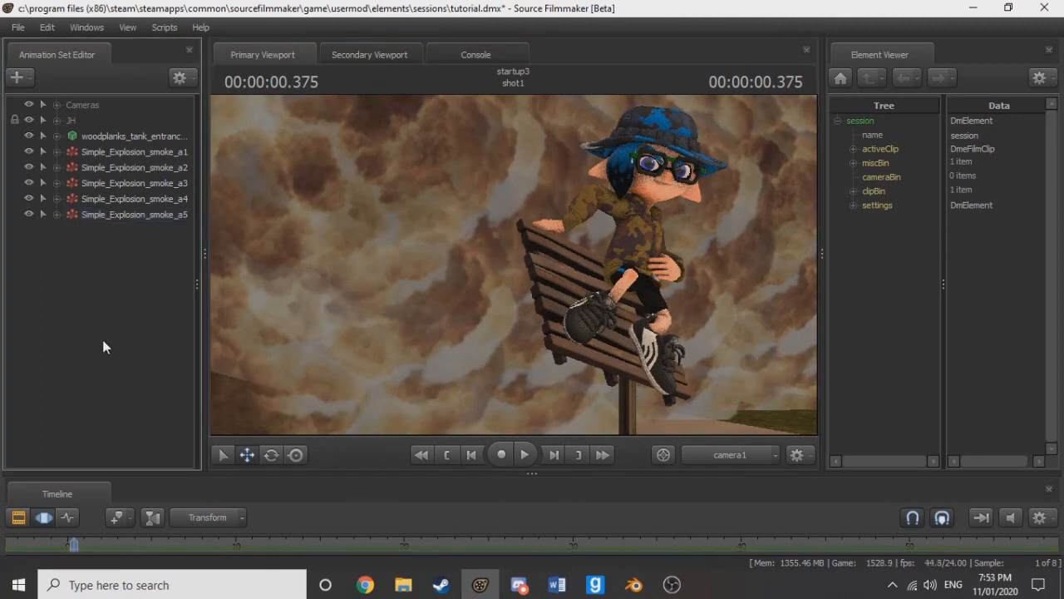
left_click(672, 584)
left_click(671, 584)
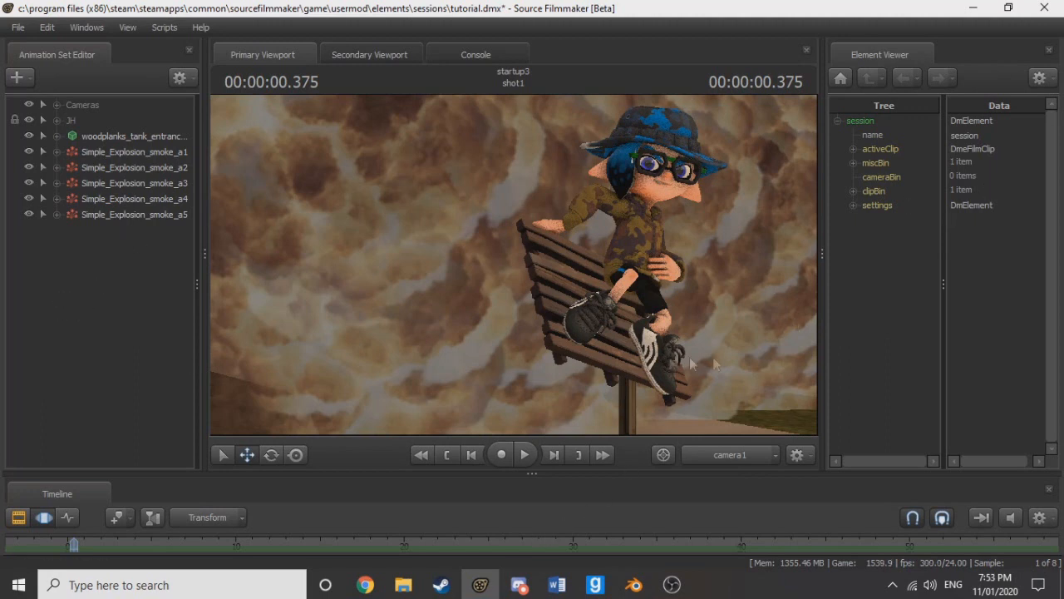
Step: Switch the viewport to the work camera and create an animation set for a new light
left_click(739, 450)
left_click_drag(514, 265, 466, 264)
key("w")
key("s")
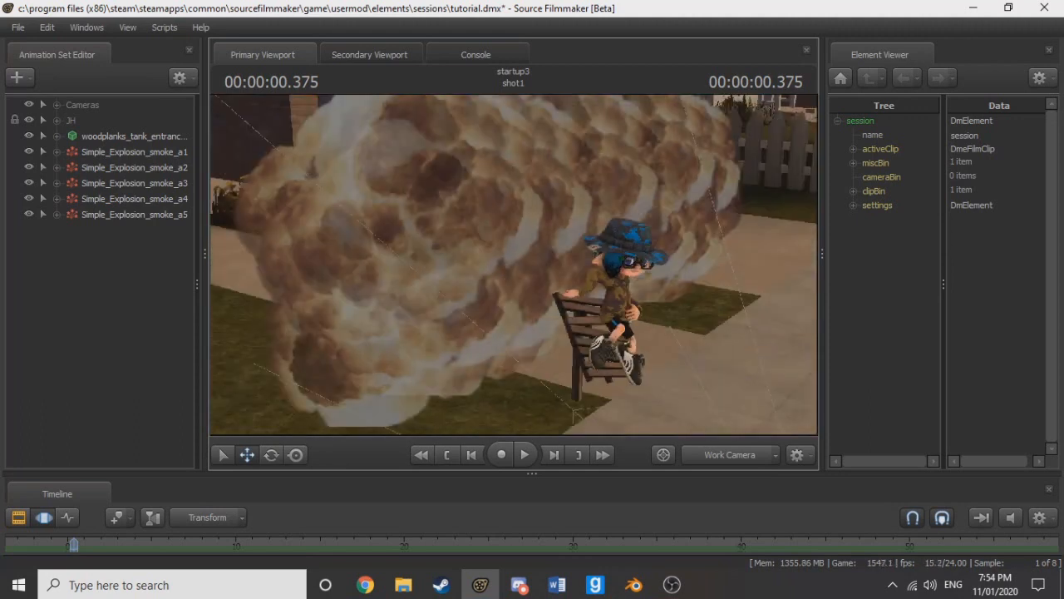
left_click_drag(636, 407, 642, 381)
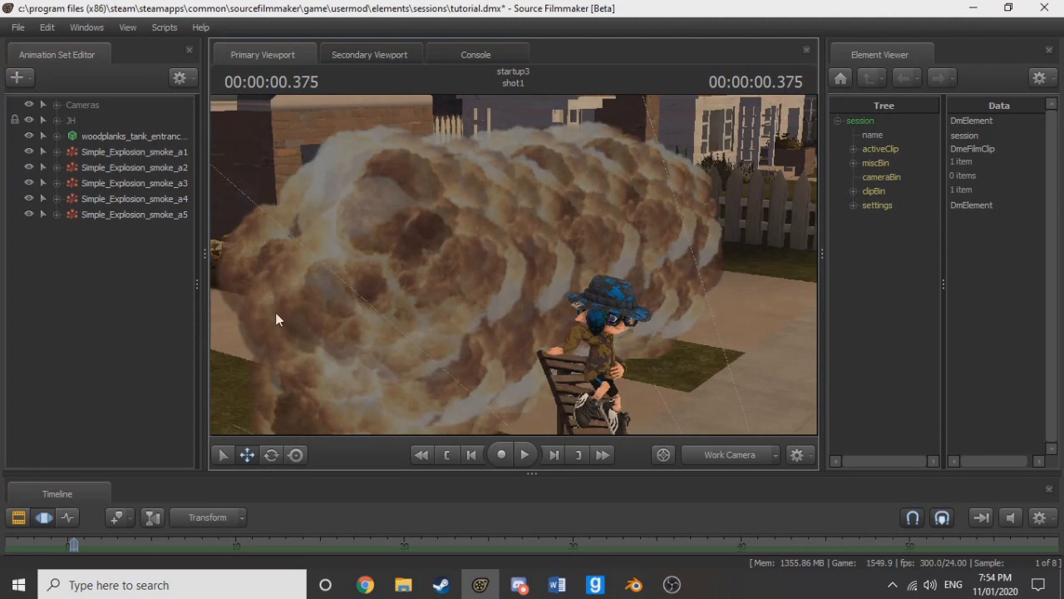
right_click(96, 301)
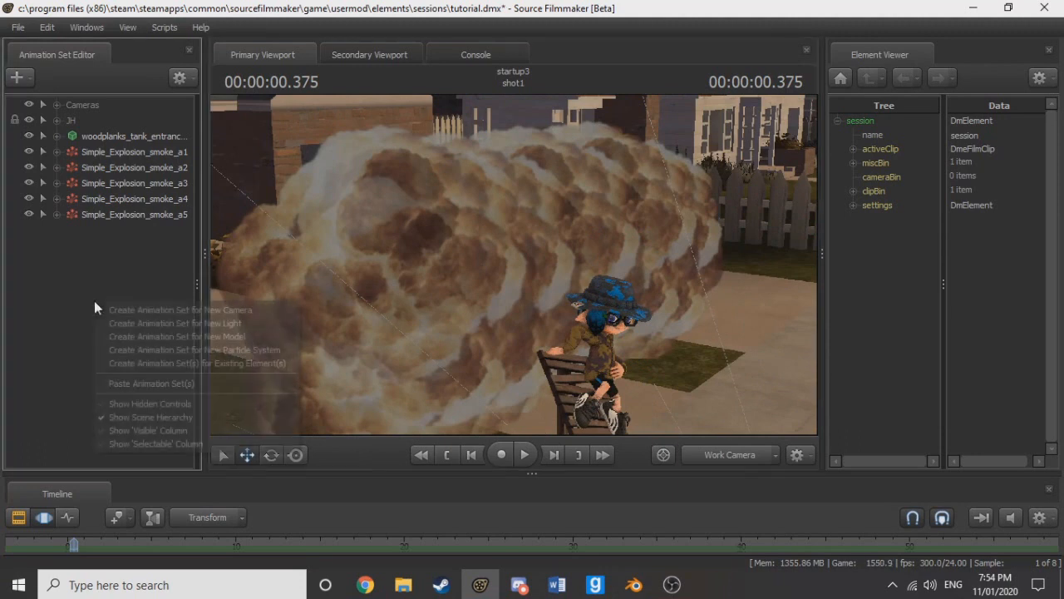
left_click(233, 324)
left_click_drag(232, 327, 250, 383)
left_click_drag(575, 267, 621, 326)
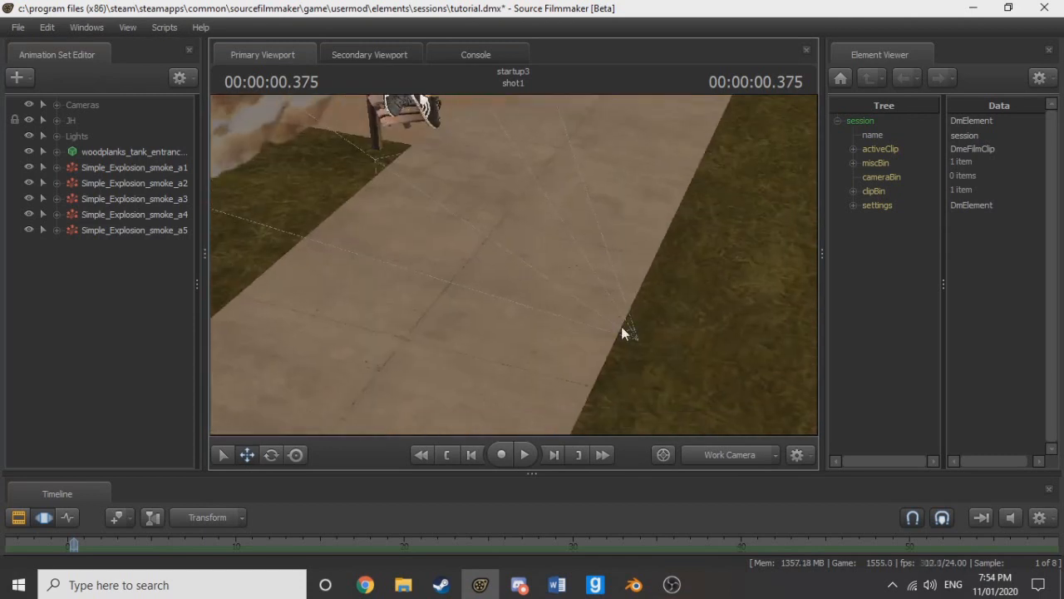
Step: Move the Lights group below Simple_Explosion_smoke_a5 in the animation set list and select it
left_click(79, 136)
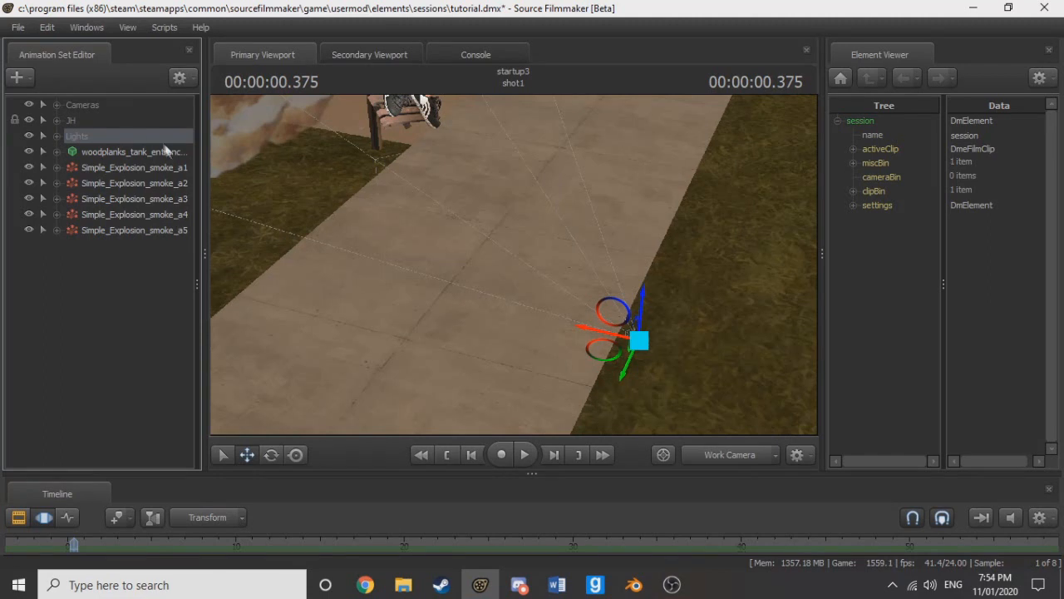
left_click_drag(144, 135, 140, 282)
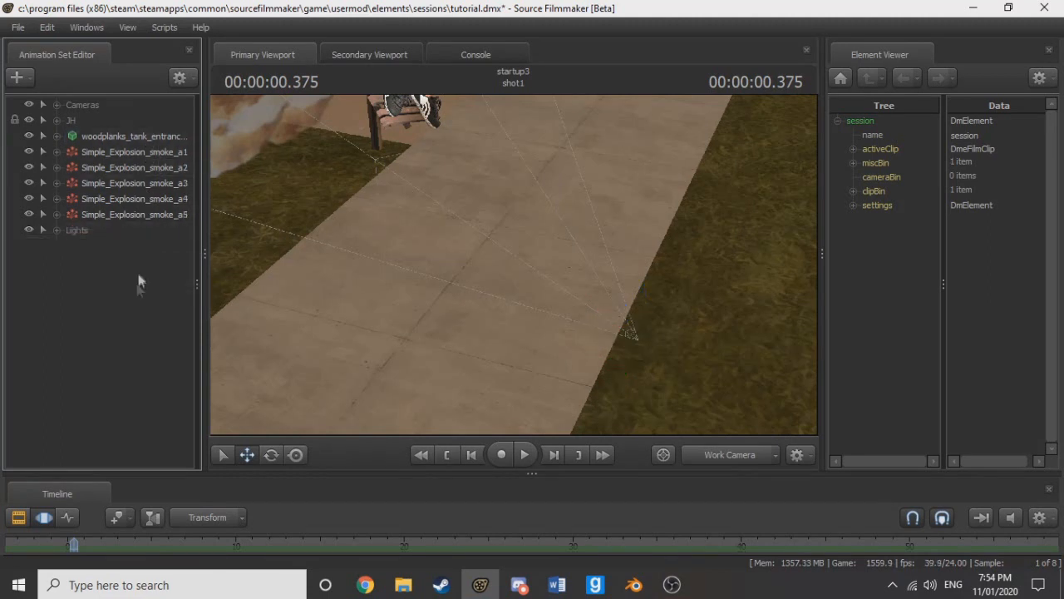
left_click(83, 233)
Step: Rotate the light until its beam falls on the pavement directly beside it, and dismiss the Kaspersky update offer
mouse_move(513, 264)
left_mouse_down()
mouse_move(328, 248)
mouse_move(357, 237)
mouse_move(379, 320)
mouse_move(324, 278)
mouse_move(358, 253)
mouse_move(504, 263)
left_mouse_up()
key("e")
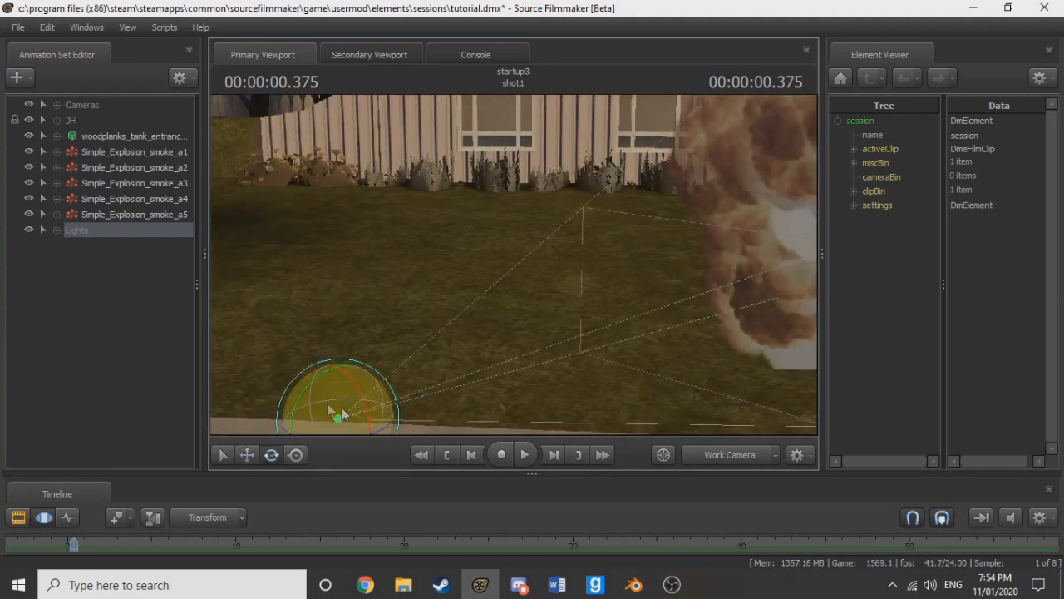
left_click_drag(308, 383, 330, 373)
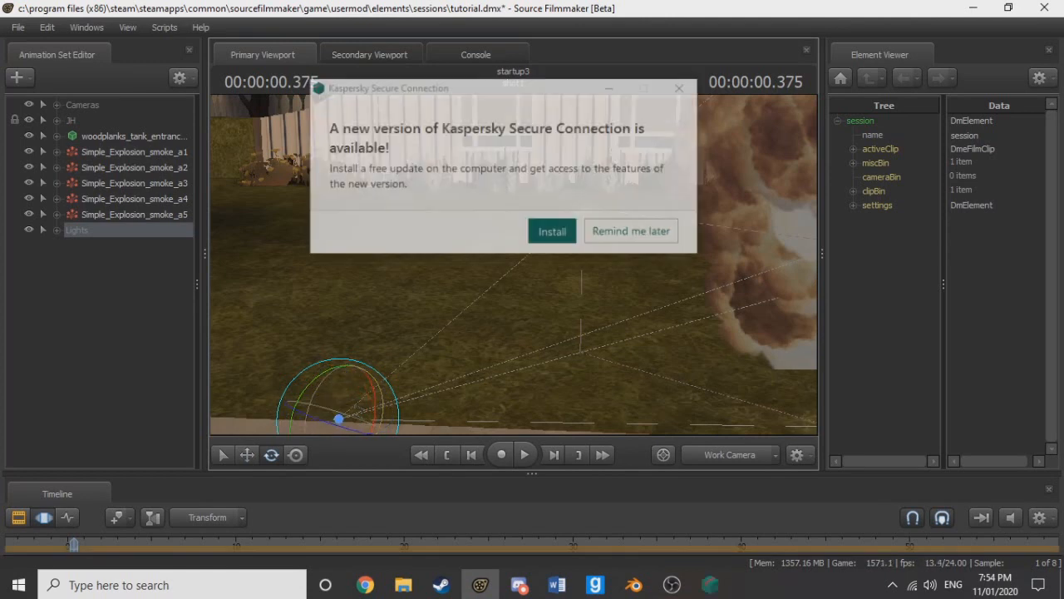
left_click(679, 88)
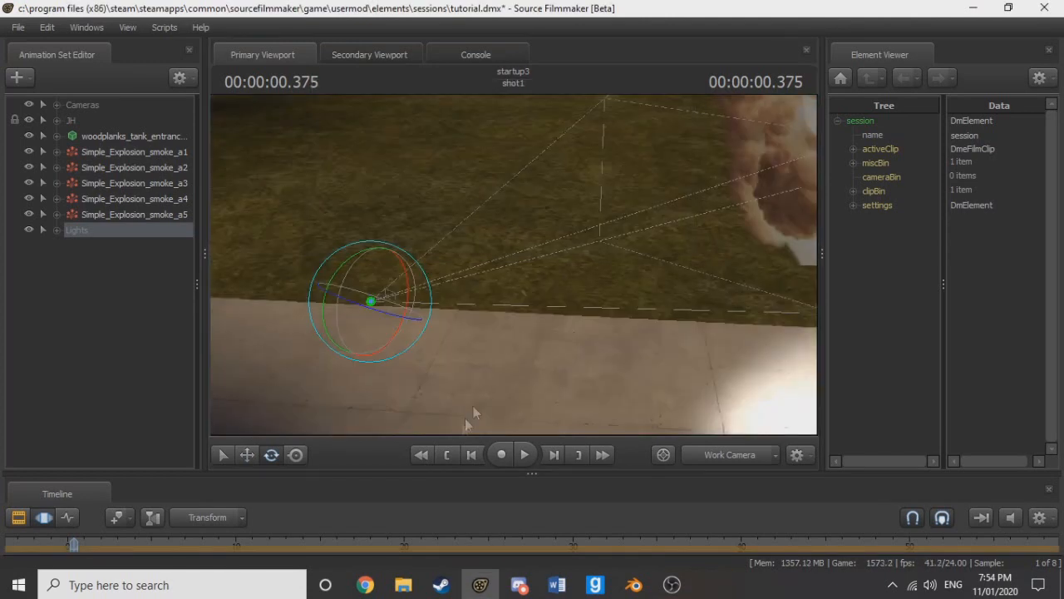
left_click_drag(381, 295, 406, 376)
left_click_drag(391, 325, 381, 319)
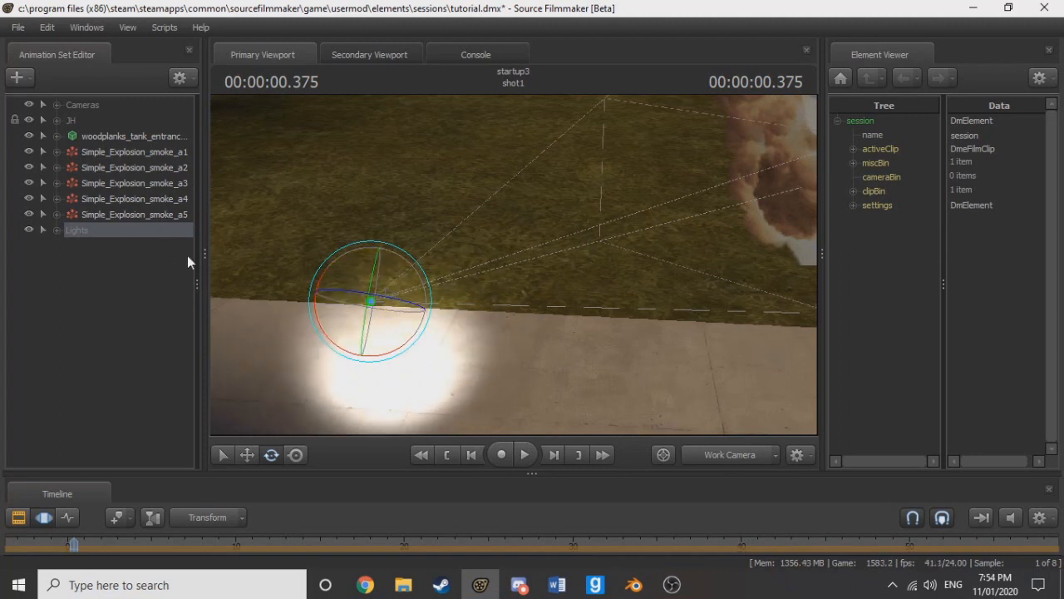
Step: Widen the light's horizontalFOV and verticalFOV to their maximum and lower its intensity
left_click_drag(196, 247, 83, 241)
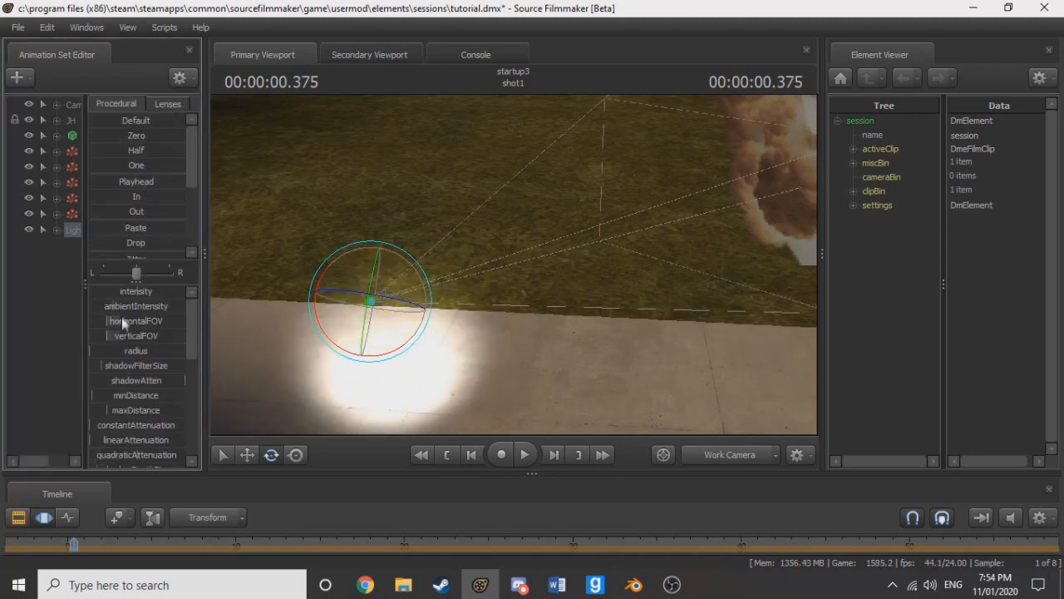
left_click_drag(116, 320, 183, 320)
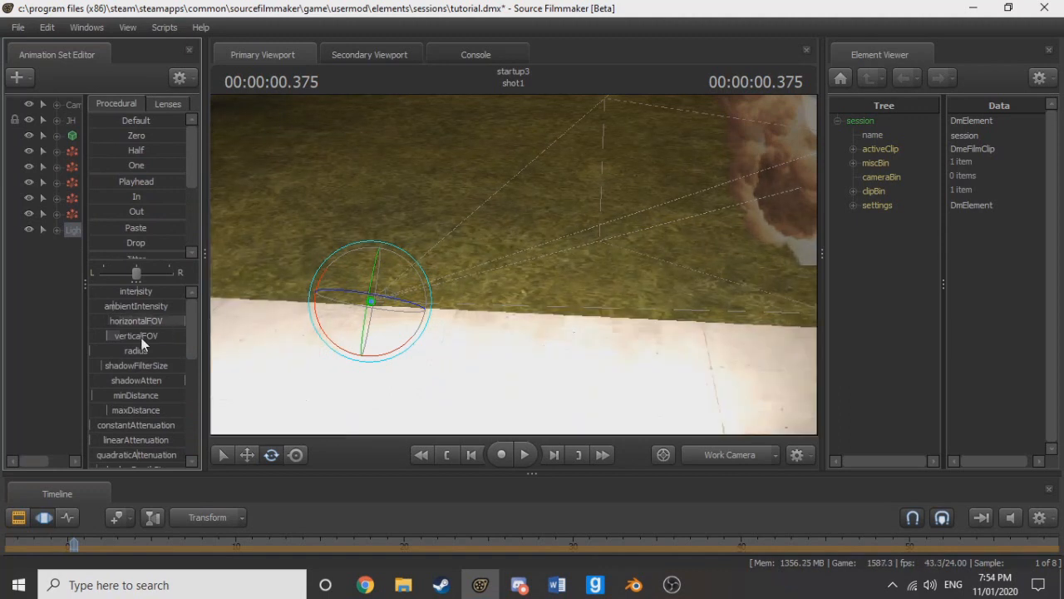
left_click_drag(112, 291, 95, 291)
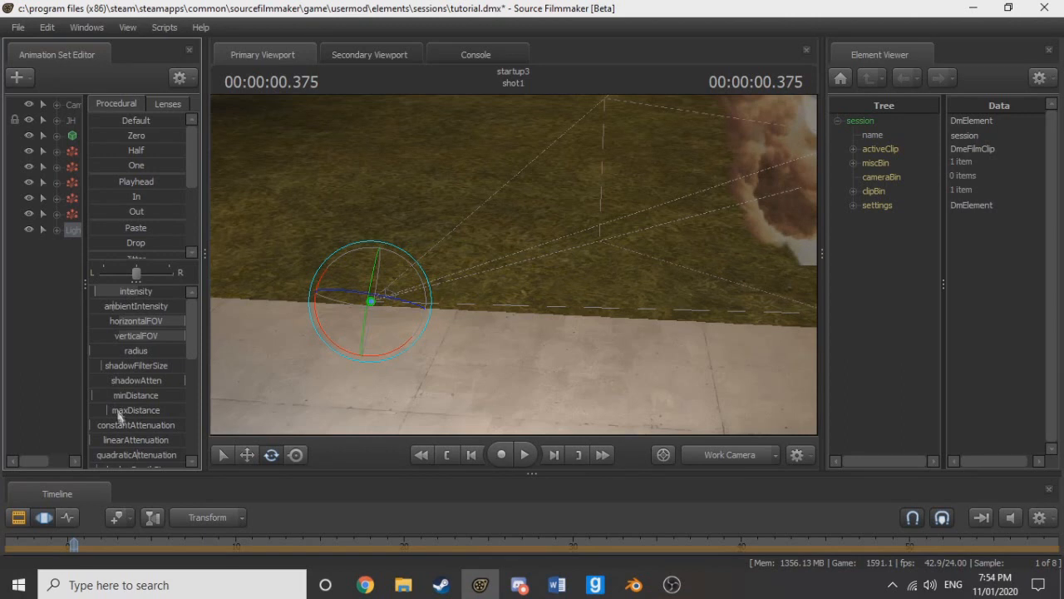
Step: Expand the Lights group and enable volumetrics on light1
scroll(123, 433, "down", 4)
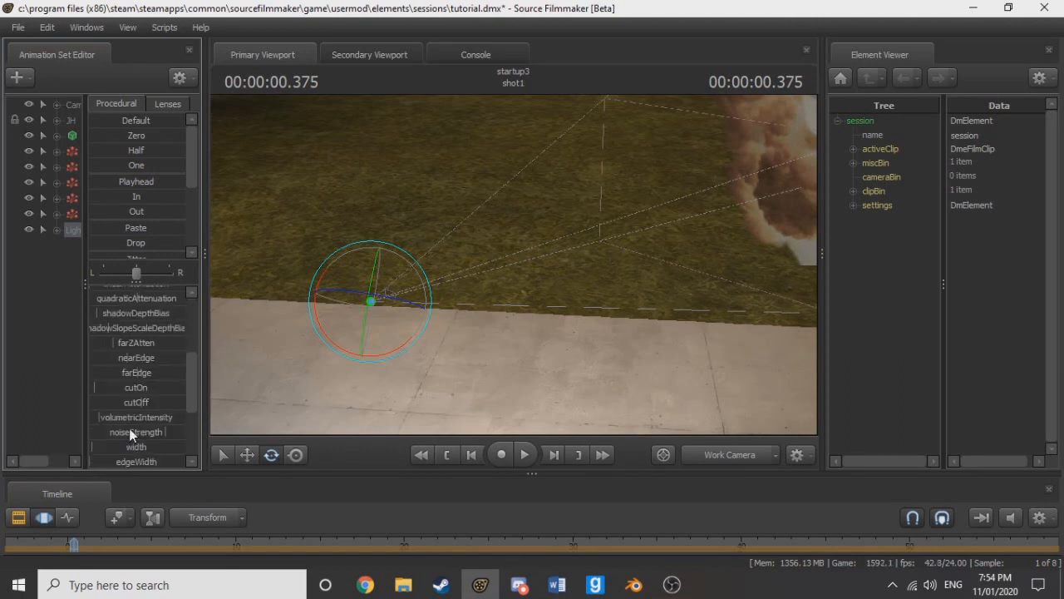
left_click(57, 230)
left_click_drag(85, 244, 233, 254)
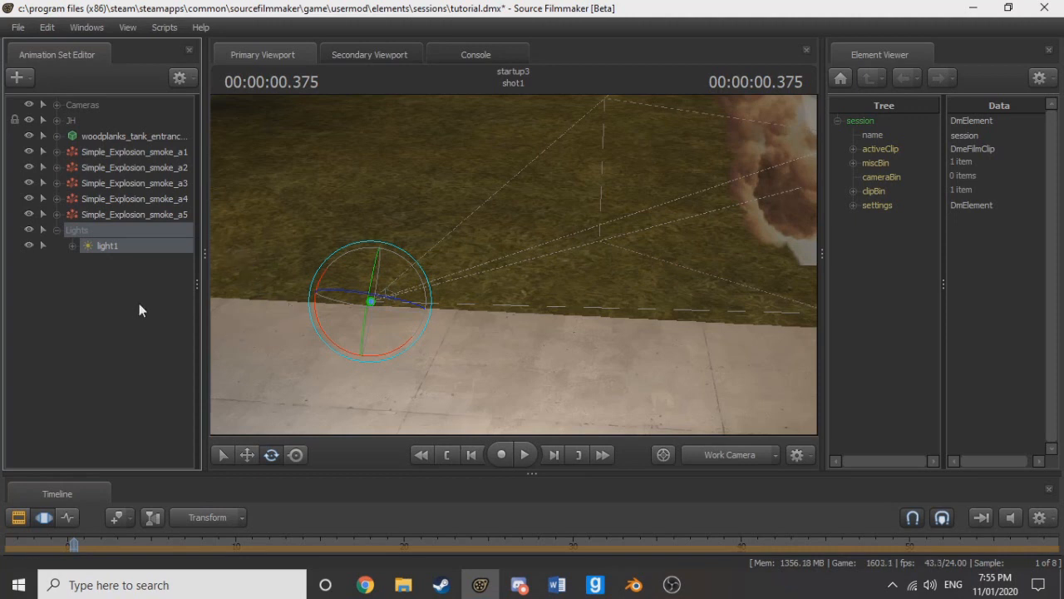
right_click(119, 242)
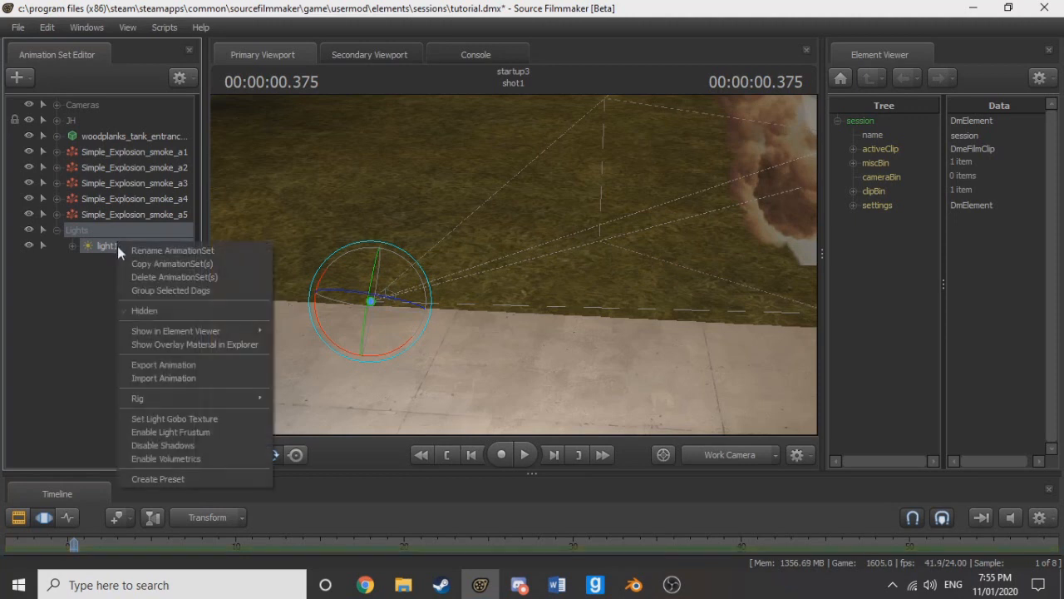
left_click(194, 458)
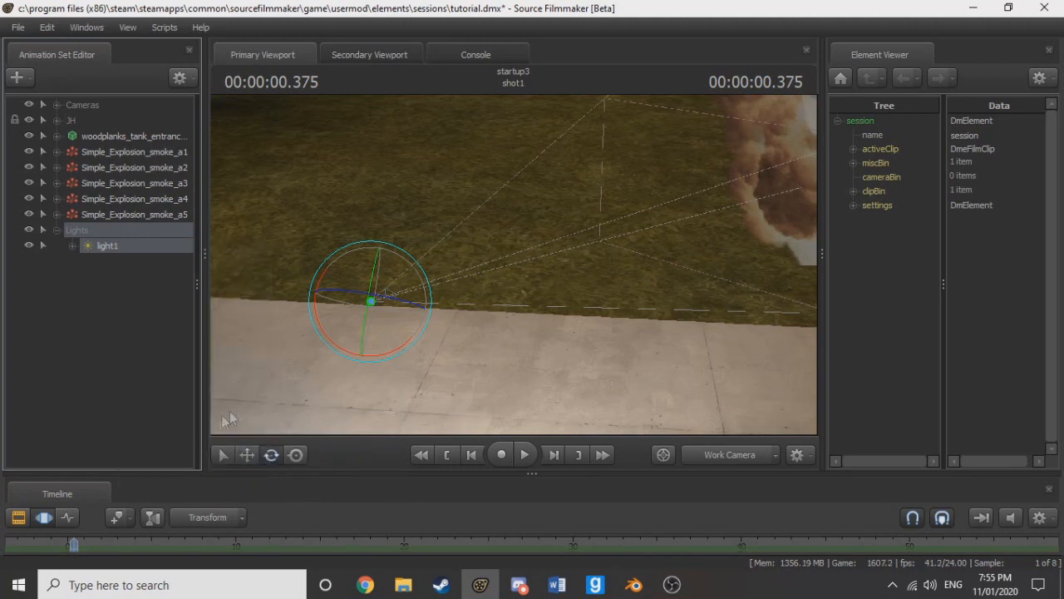
mouse_move(707, 332)
left_mouse_down()
mouse_move(710, 342)
mouse_move(709, 332)
left_mouse_up()
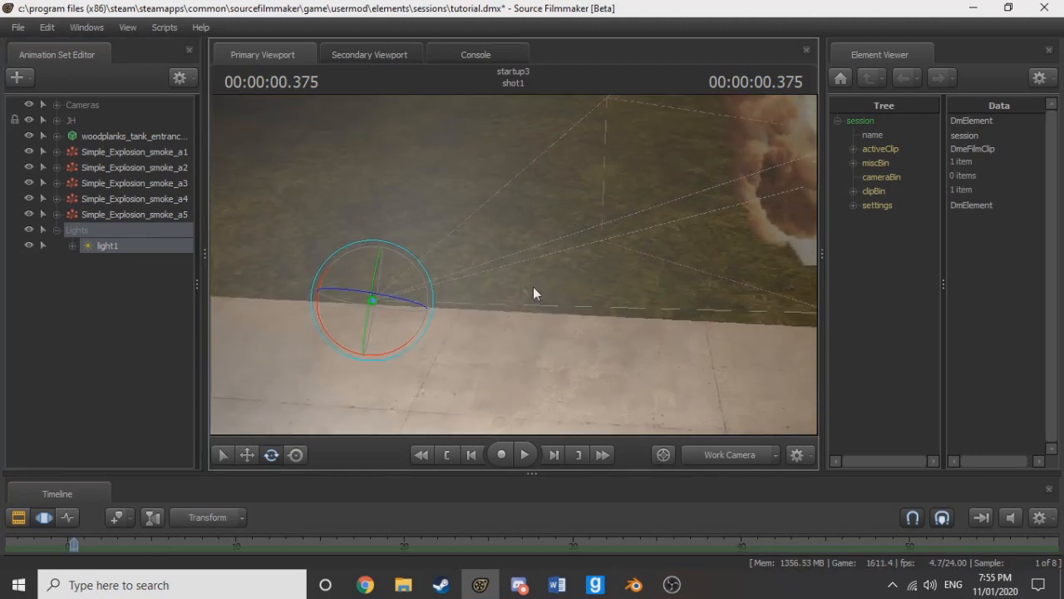
Step: Move light1 up and across to the smoke explosions behind the inkling, and rotate it toward the smoke
key("w")
middle_click_drag(531, 221, 736, 108)
left_click_drag(736, 108, 964, 75)
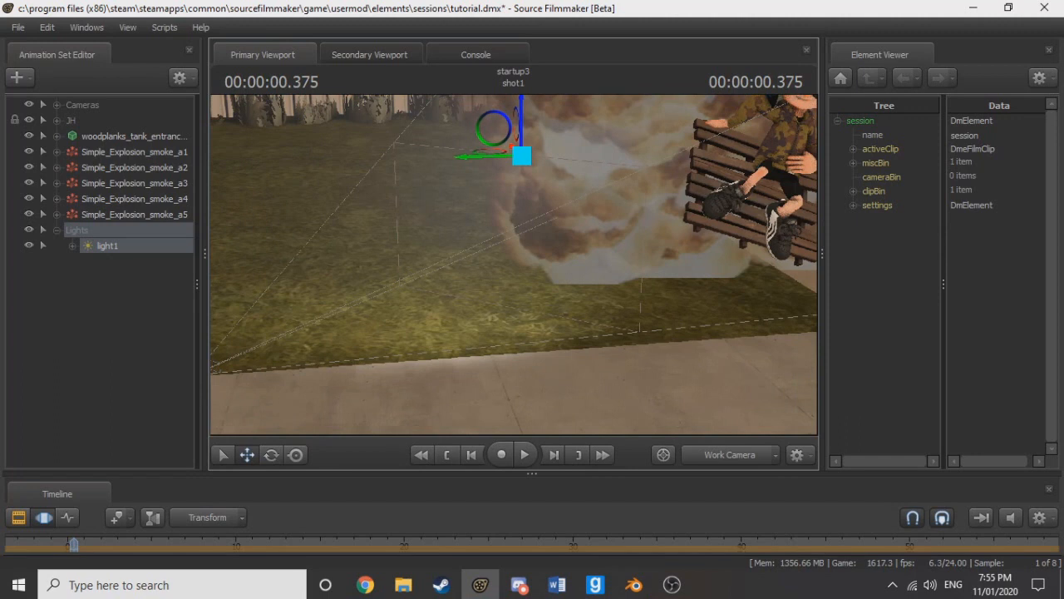
left_click_drag(514, 265, 582, 316)
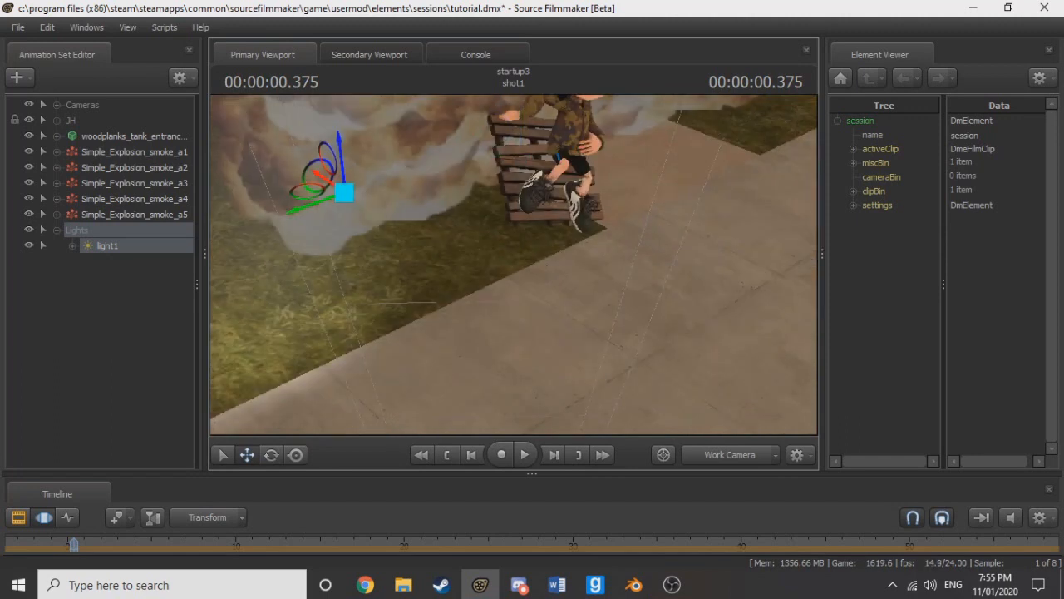
left_click_drag(582, 316, 533, 346)
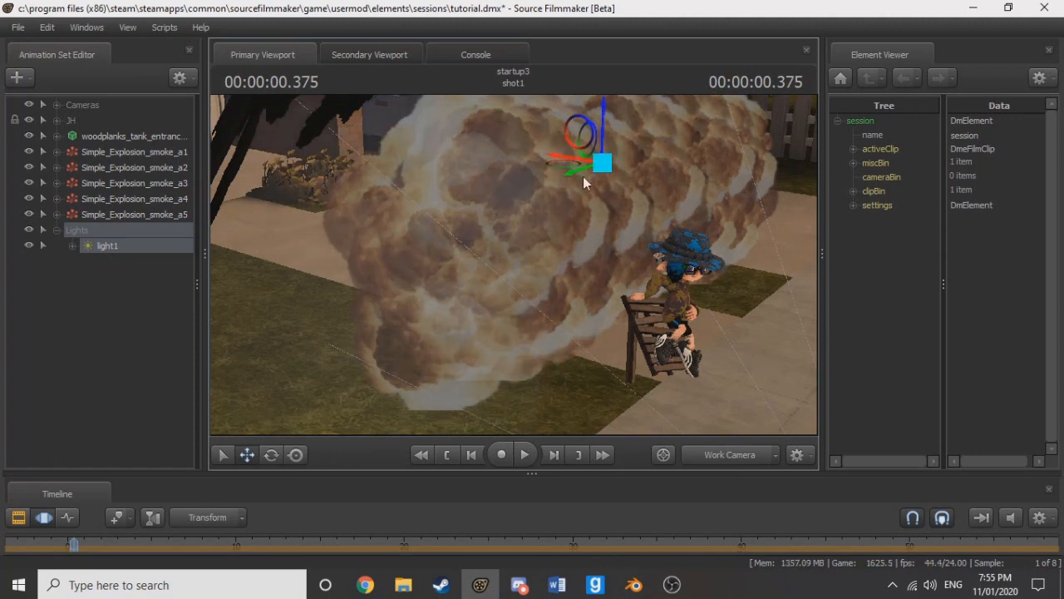
left_click_drag(583, 176, 695, 139)
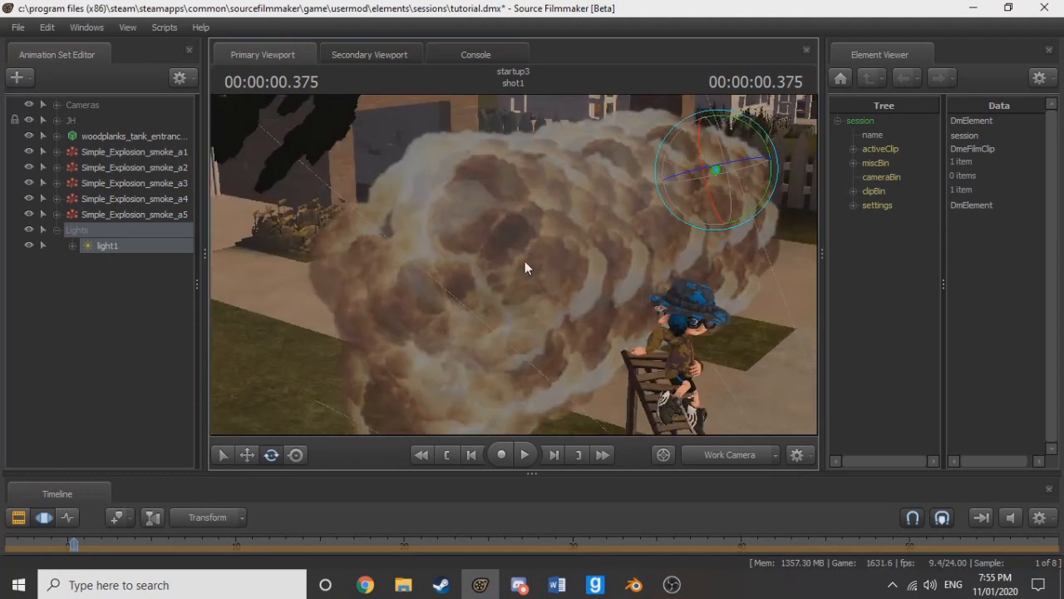
left_click_drag(524, 262, 567, 226)
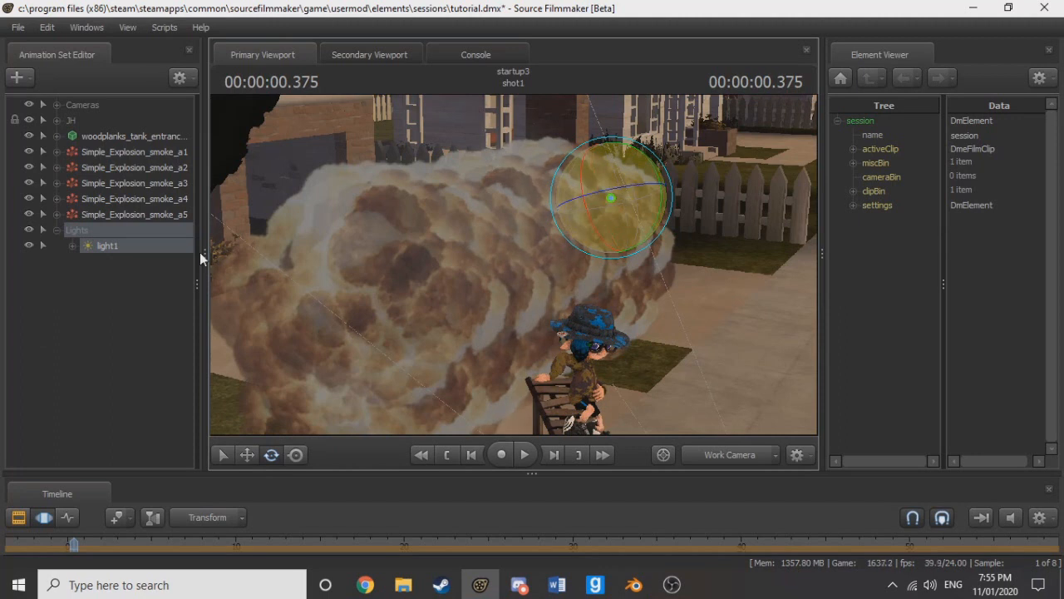
Step: Raise light1's intensity and view the scene through camera1
left_click_drag(197, 252, 98, 245)
left_click_drag(131, 297, 143, 296)
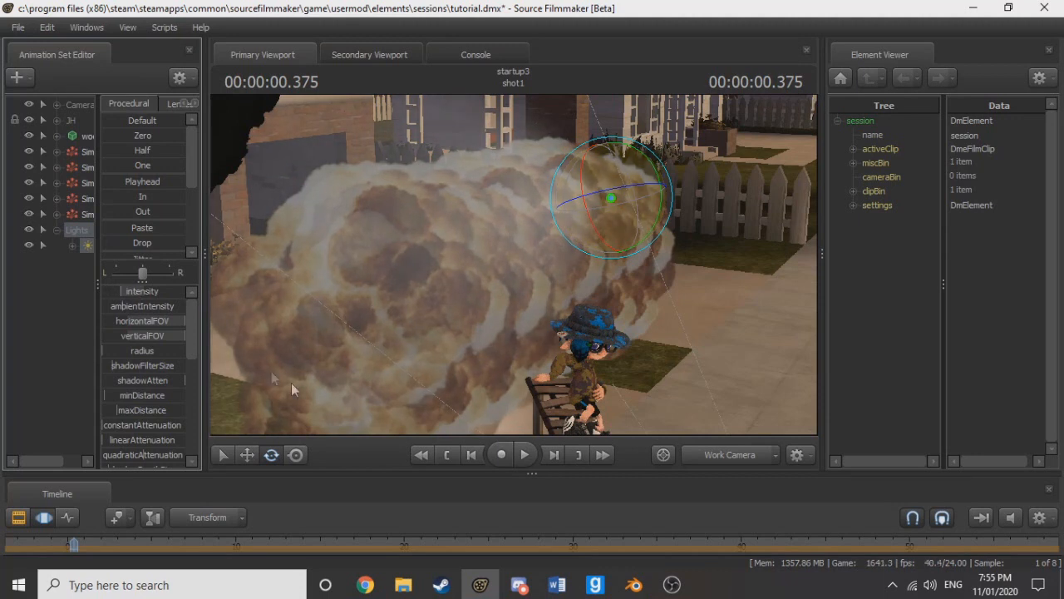
left_click(704, 453)
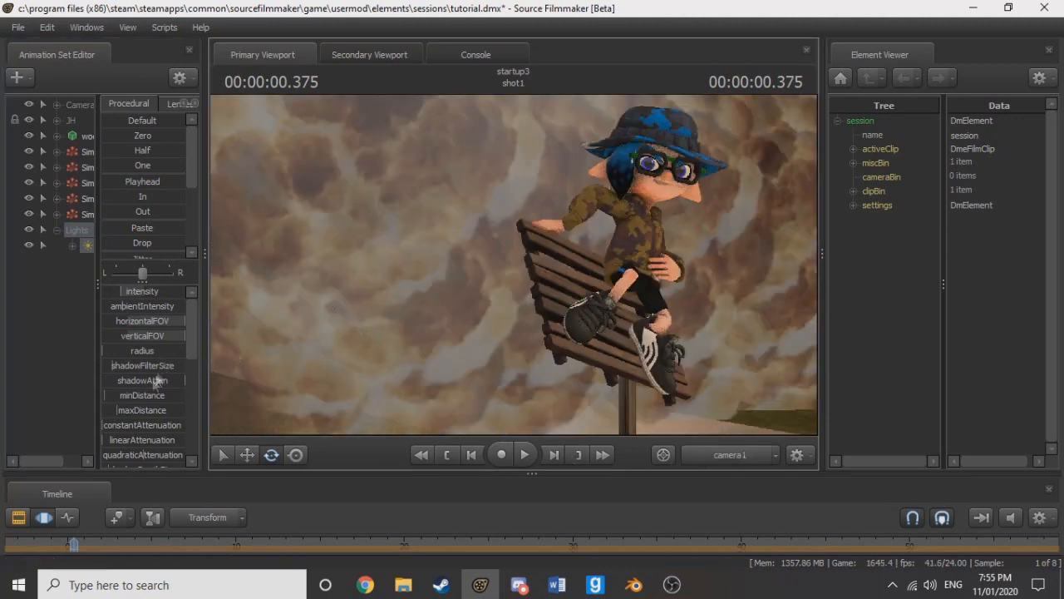
Step: Lower light1's color_green and color_blue for a reddish tint, and raise its intensity and volumetricIntensity
scroll(150, 381, "down", 5)
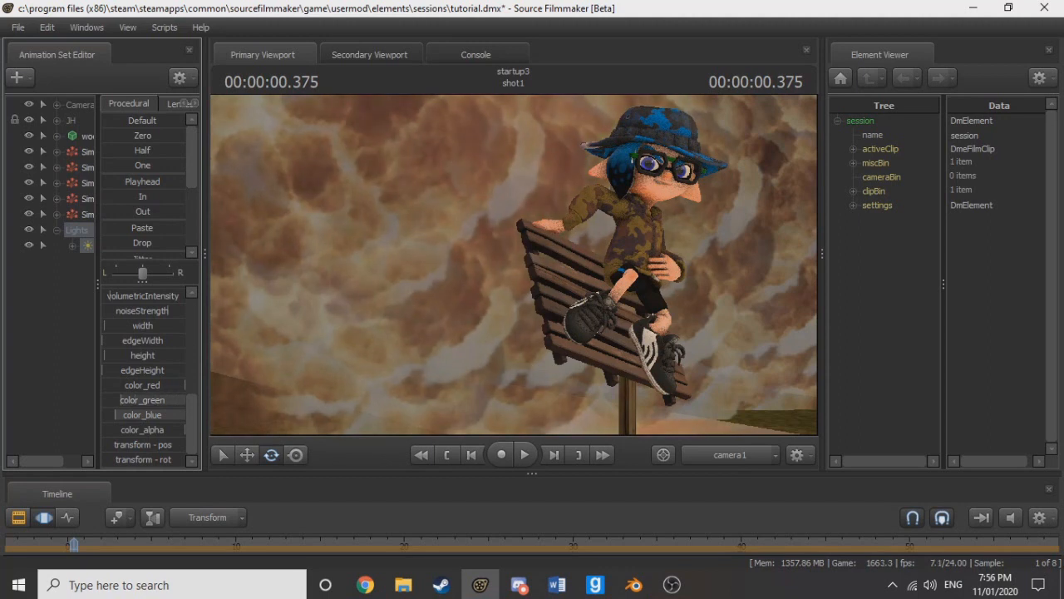
scroll(145, 348, "up", 5)
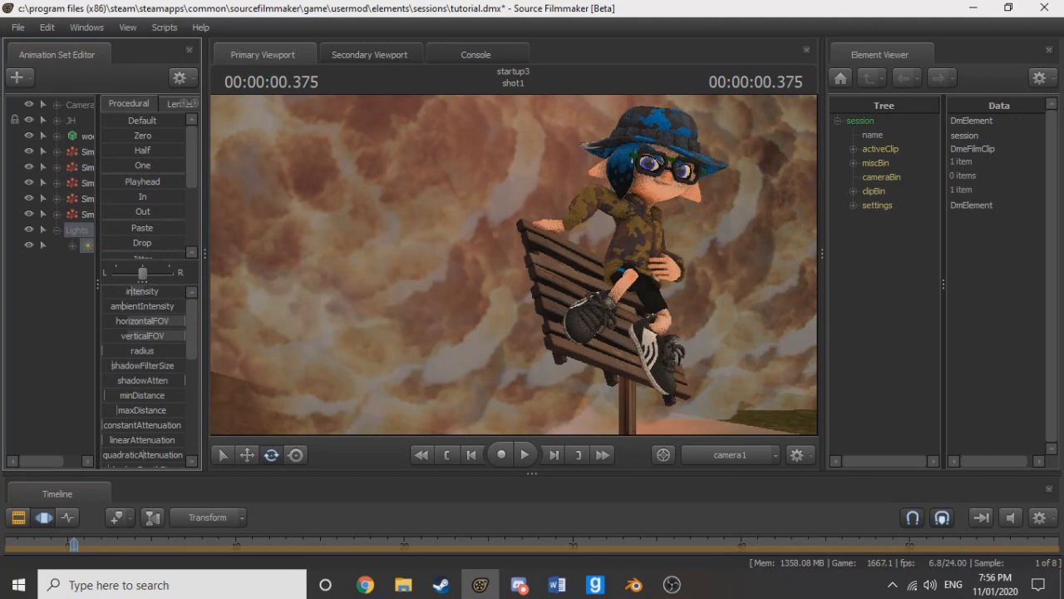
scroll(131, 359, "down", 4)
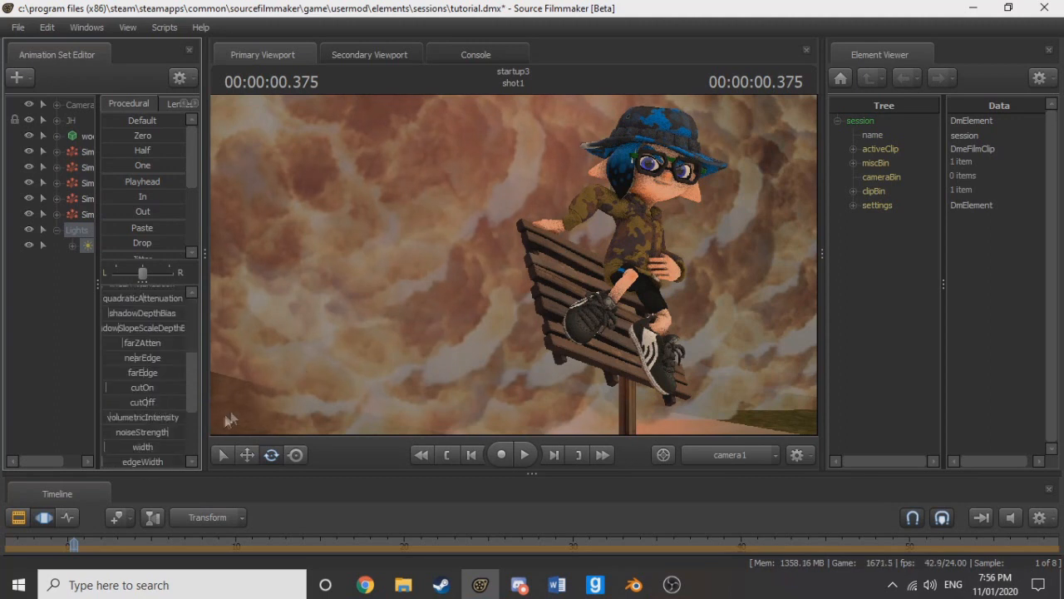
left_click_drag(121, 416, 183, 425)
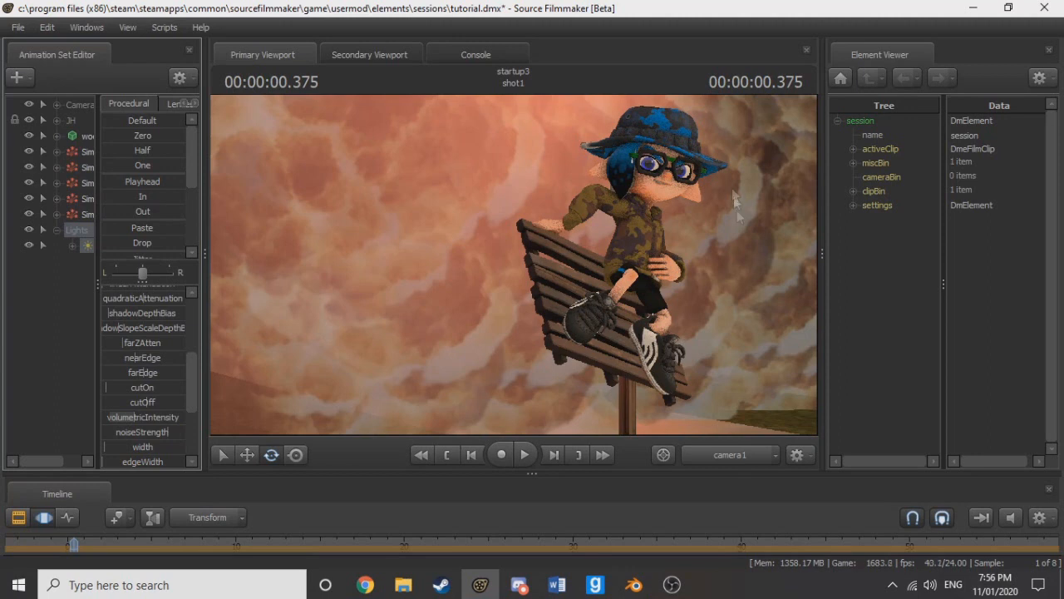
Step: Return to the work camera view and duplicate light1 by copying and pasting its animation set
left_click(717, 454)
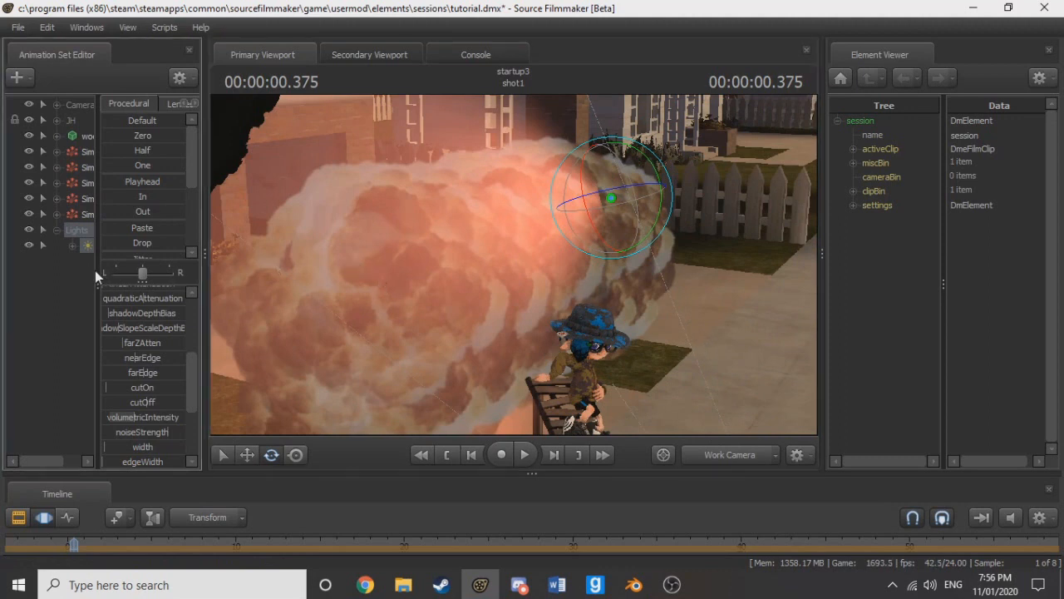
left_click_drag(97, 270, 278, 270)
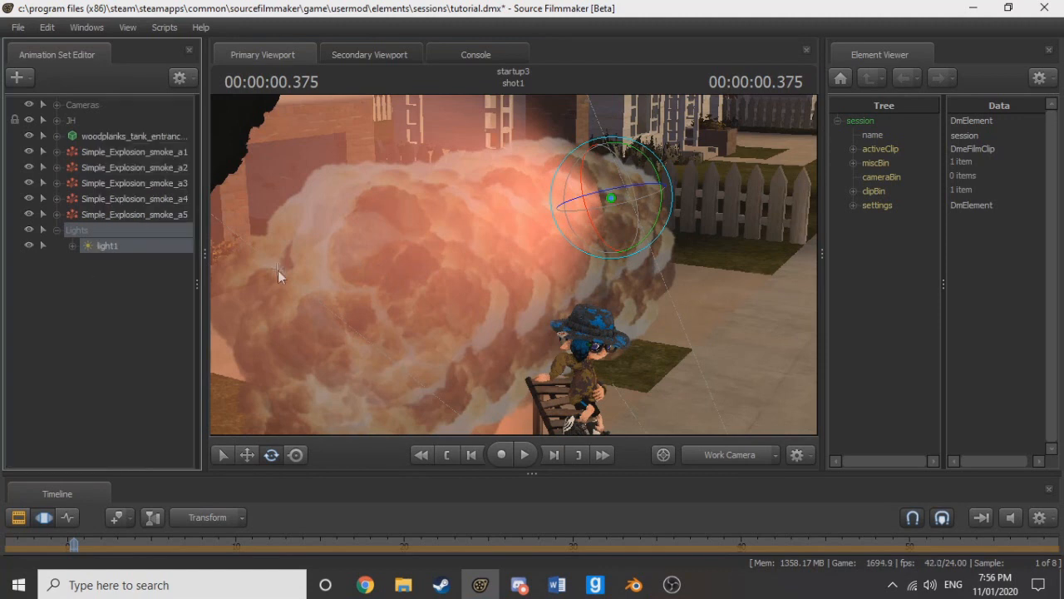
right_click(128, 246)
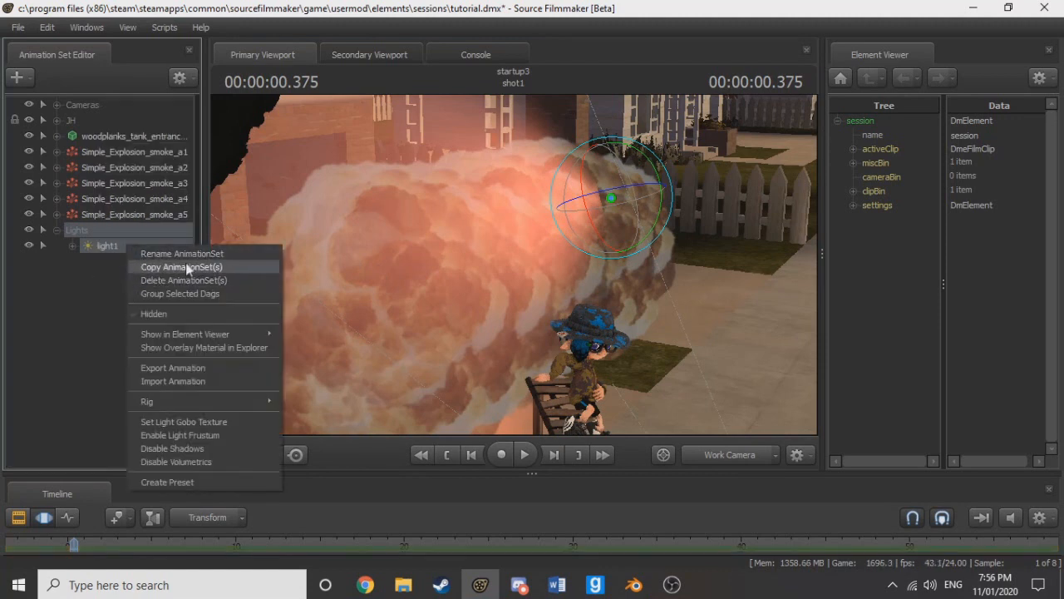
left_click(158, 267)
right_click(146, 286)
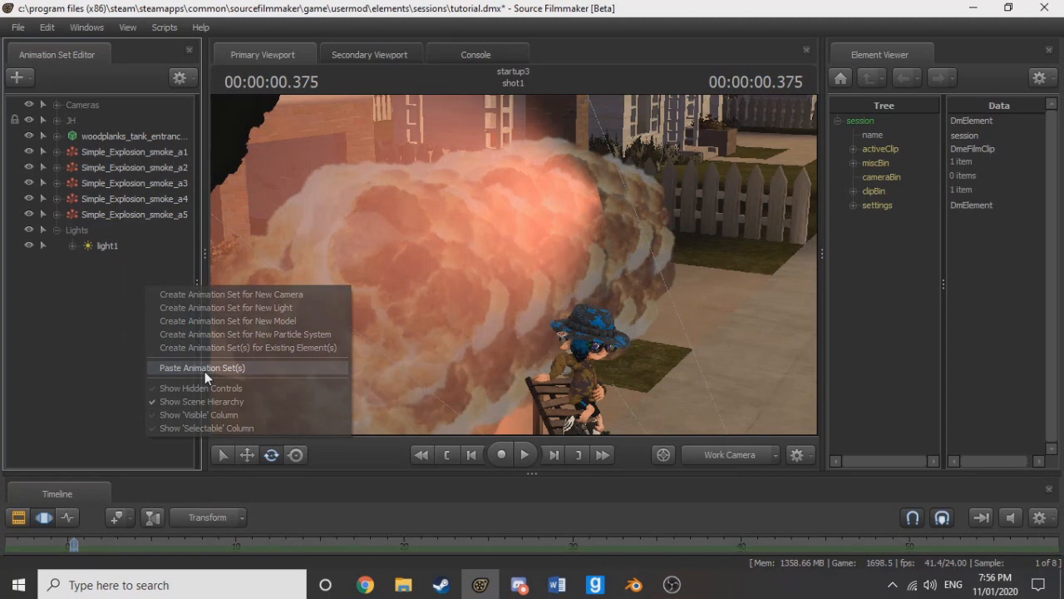
left_click(205, 370)
Step: Move light2, the pasted copy, farther along the smoke explosions, and check the result through camera1
left_click(111, 261)
left_click_drag(427, 269, 385, 281)
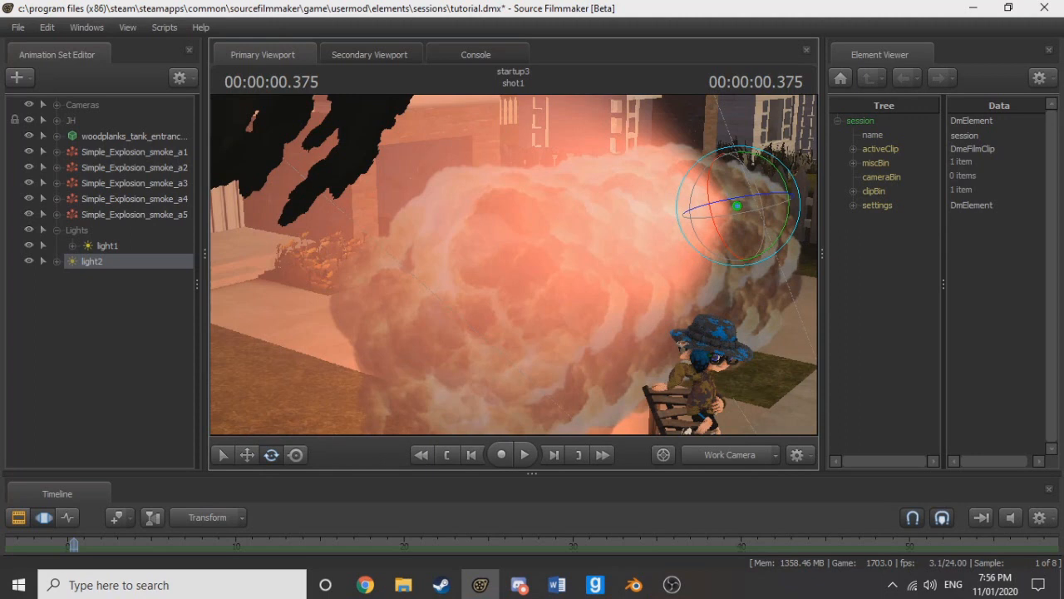
left_click_drag(384, 281, 728, 232)
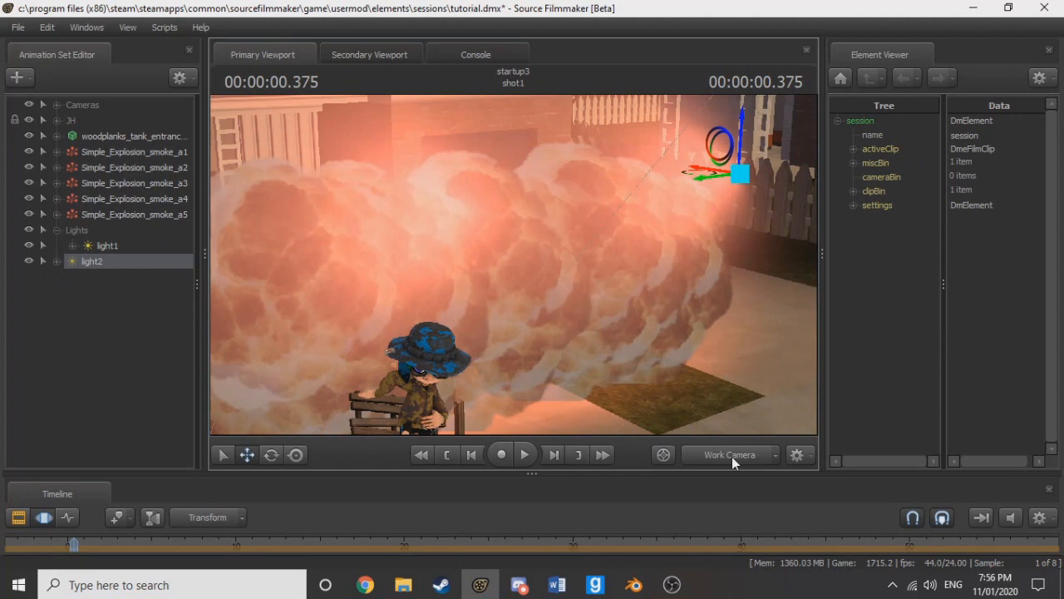
left_click(731, 456)
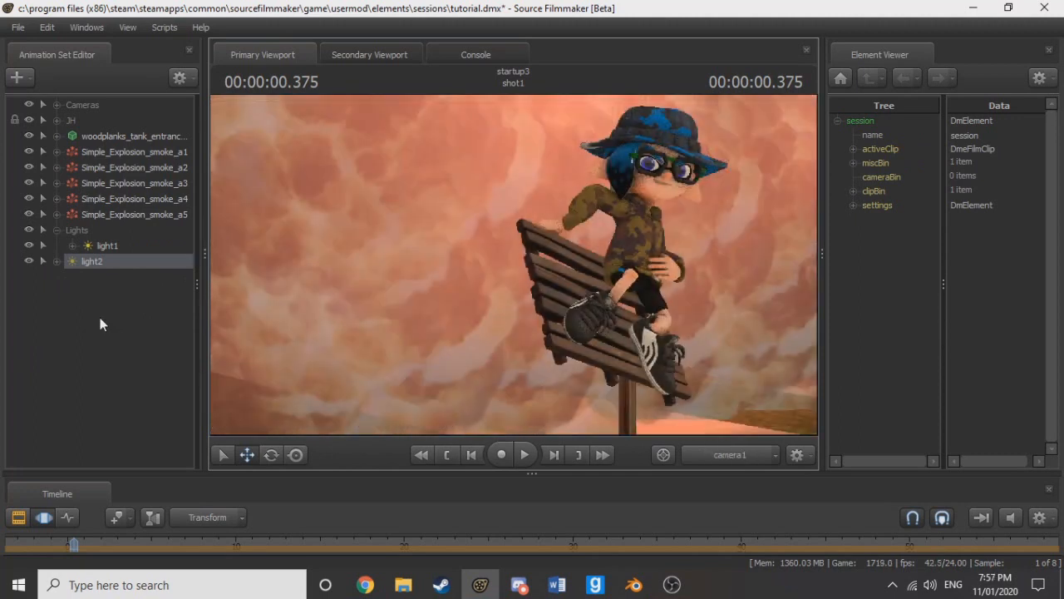
Step: Lower light1's intensity slightly and raise the volumetricIntensity of light1 and light2
left_click(126, 249, "ctrl")
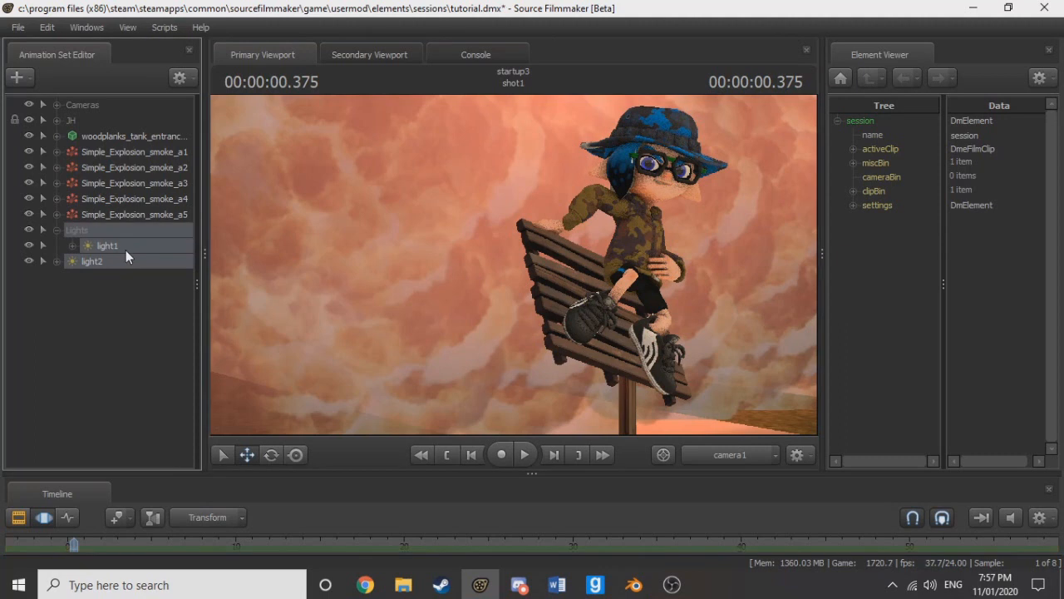
mouse_move(198, 274)
left_mouse_down()
mouse_move(150, 268)
mouse_move(123, 291)
left_mouse_up()
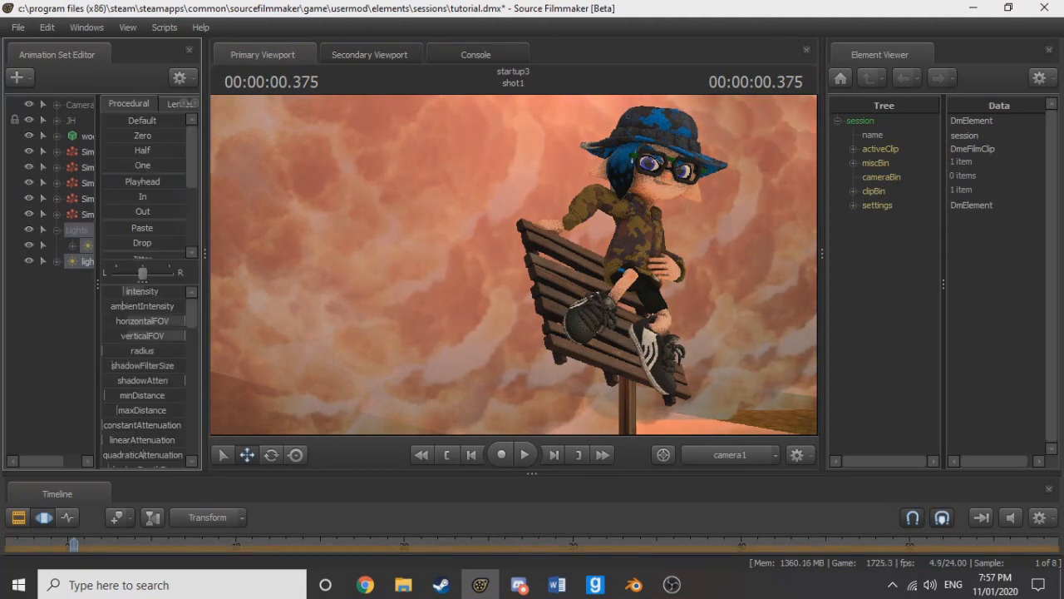
left_click(92, 265)
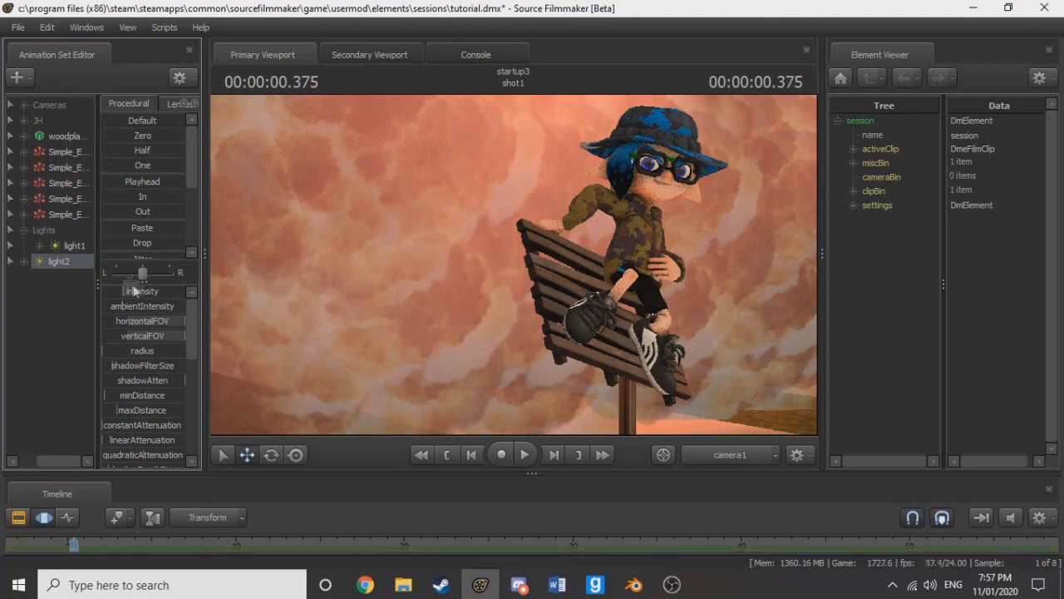
left_click(70, 247)
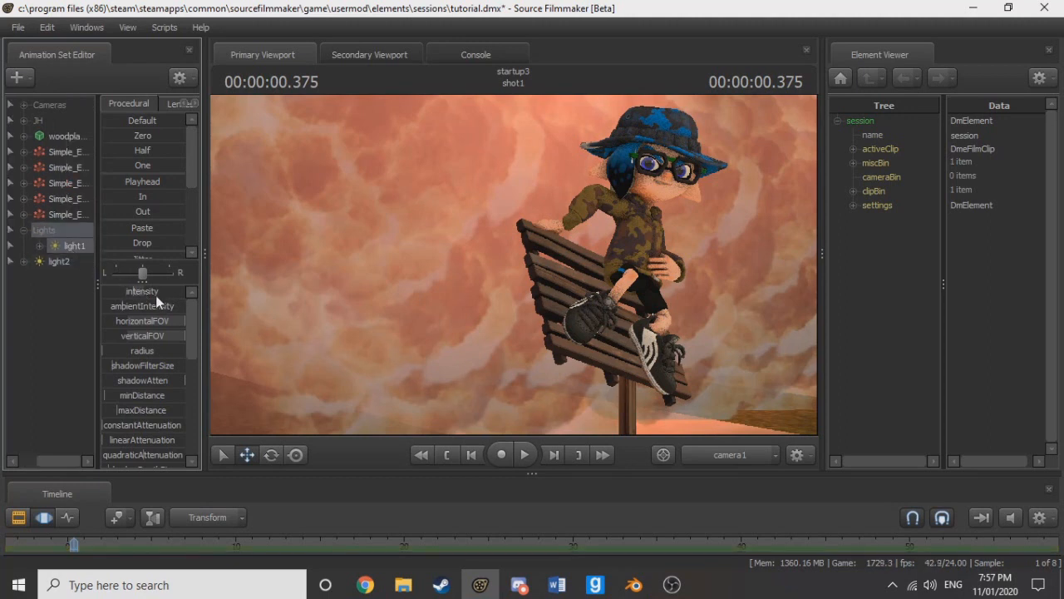
left_click_drag(156, 295, 126, 291)
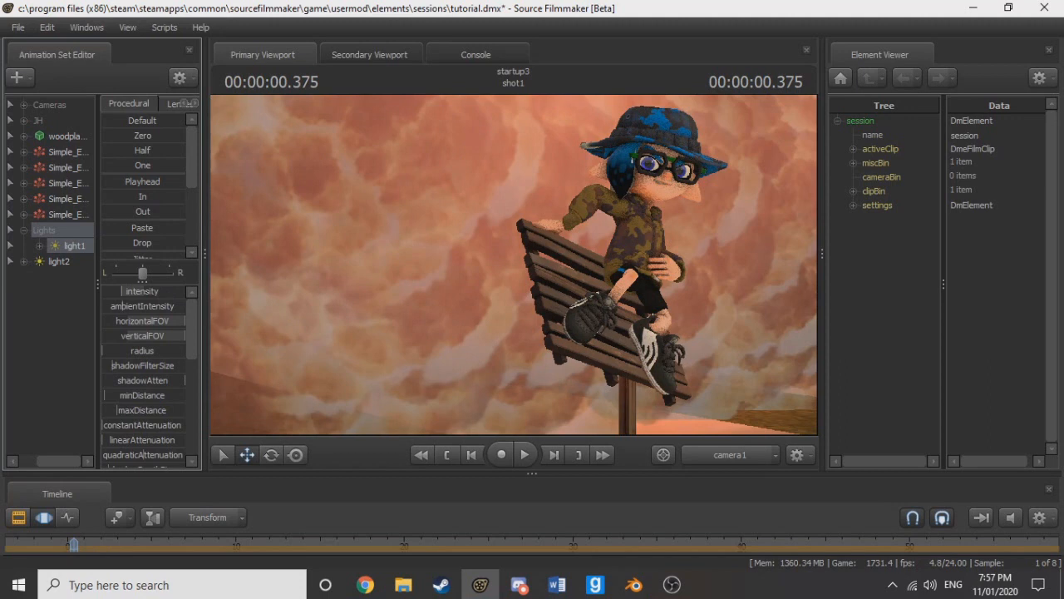
scroll(145, 391, "down", 5)
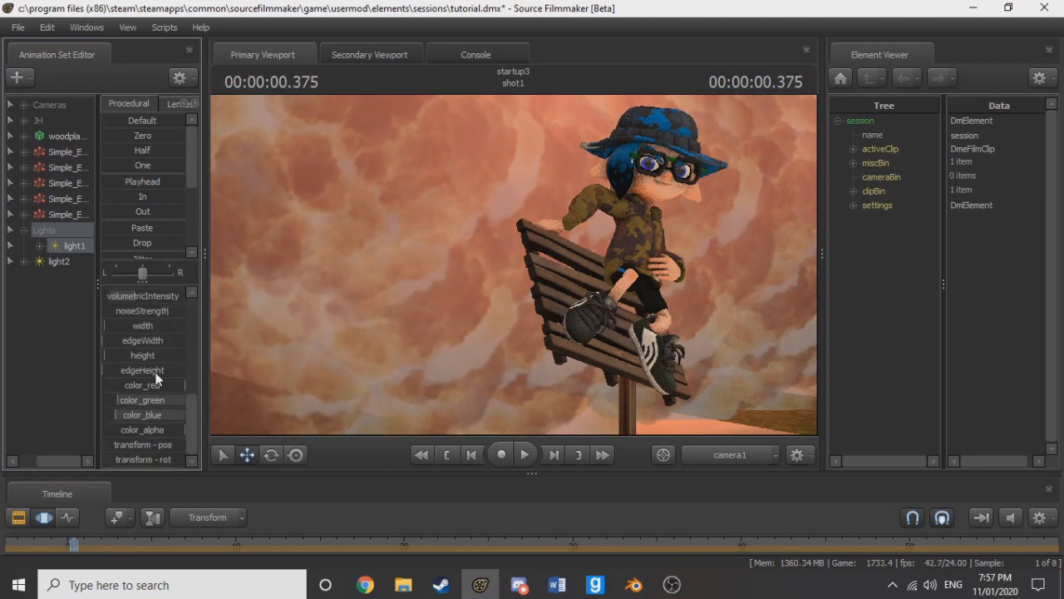
left_click_drag(147, 293, 155, 294)
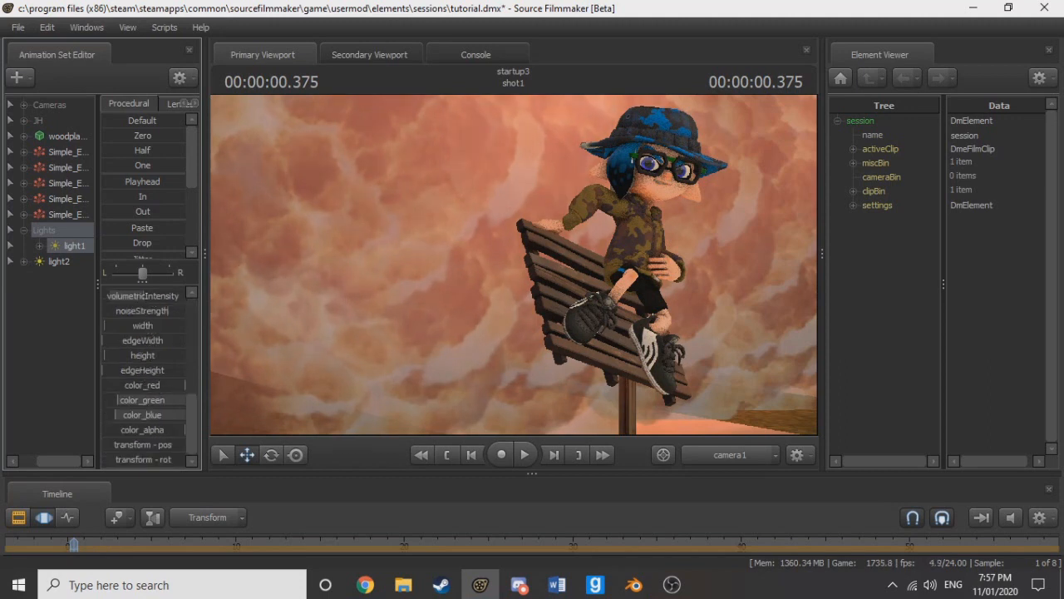
left_click(68, 262)
left_click_drag(152, 297, 155, 297)
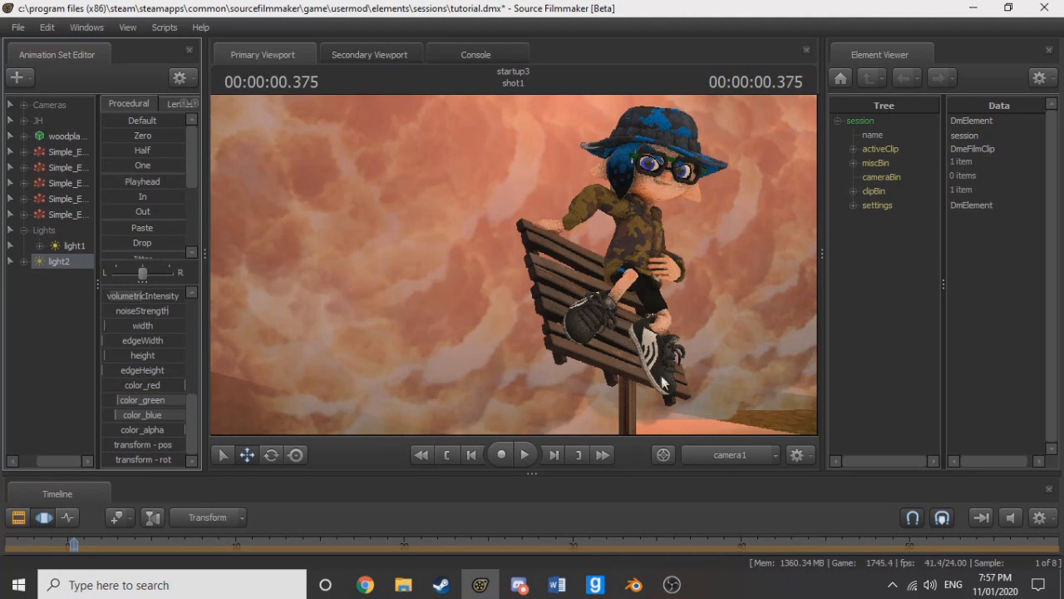
Step: Create an animation set for a new light from the work camera view, and inspect light2's placement by the smoke
left_click(723, 456)
left_click_drag(512, 340, 532, 432)
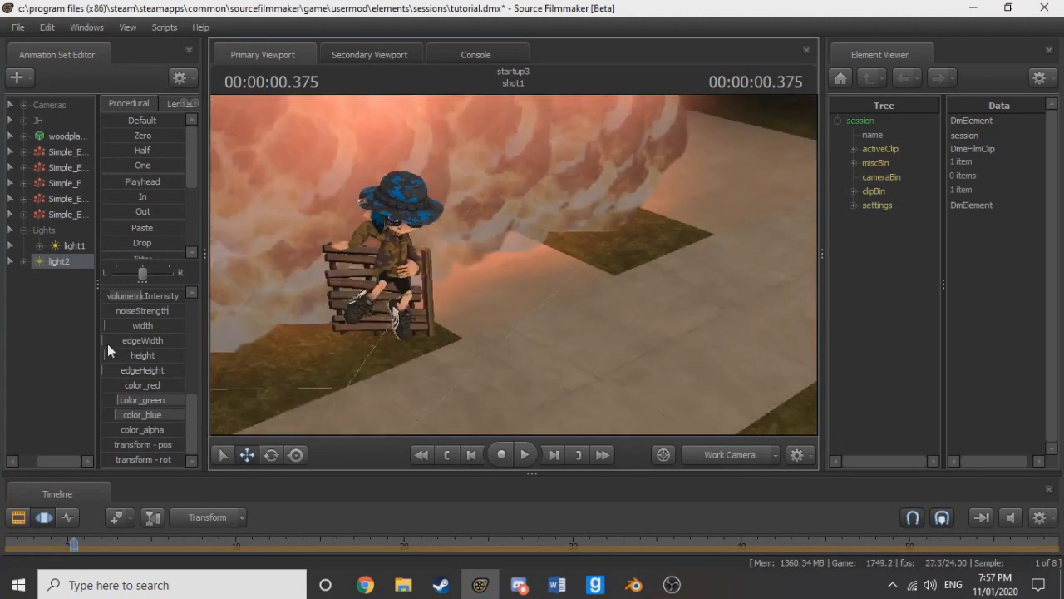
right_click(53, 321)
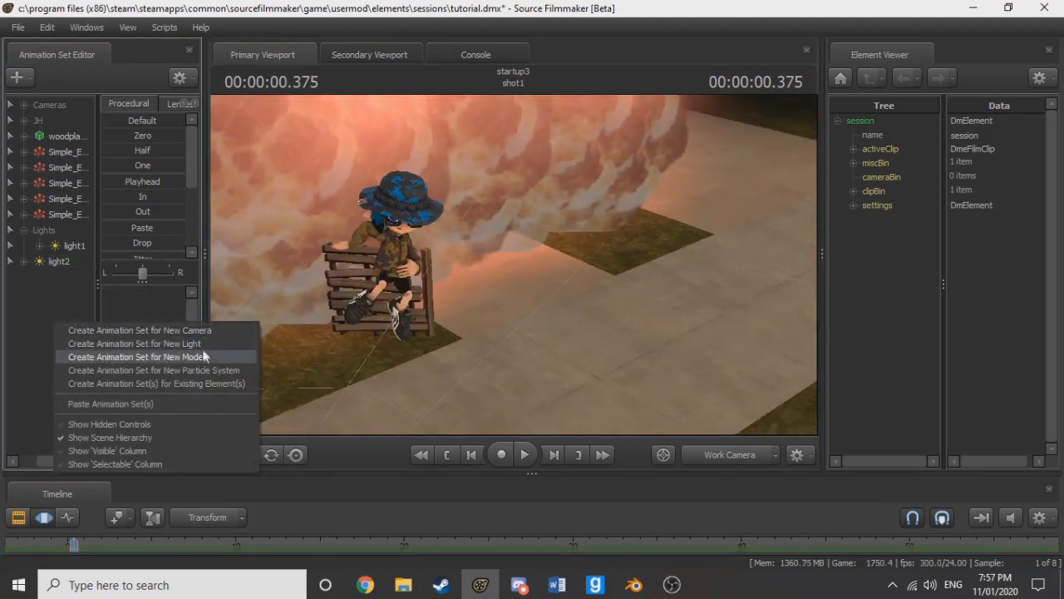
left_click(200, 344)
left_click(55, 280)
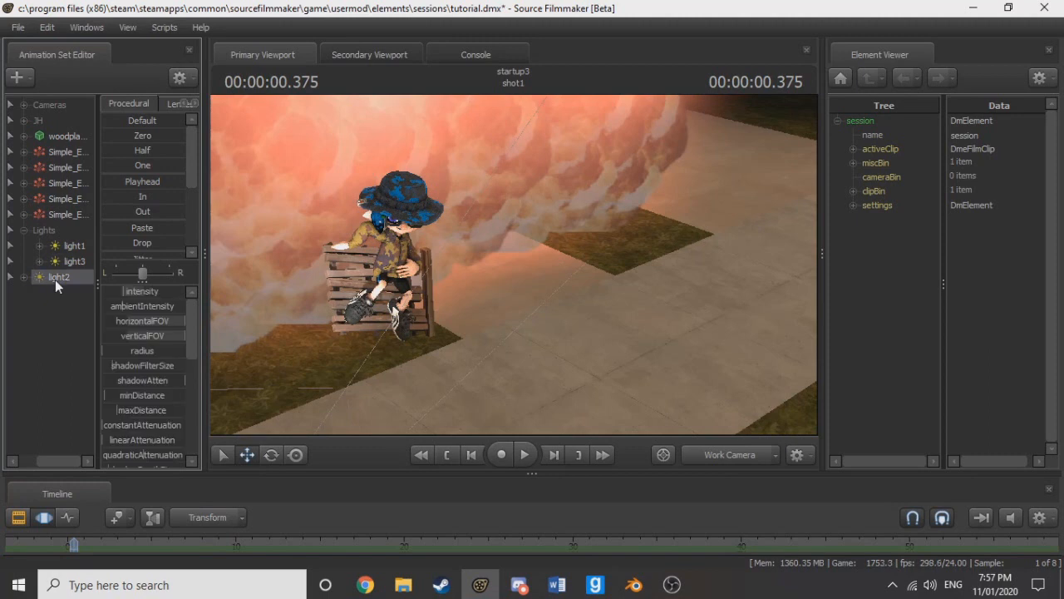
left_click_drag(463, 335, 449, 362)
key("e")
left_click_drag(369, 335, 449, 275)
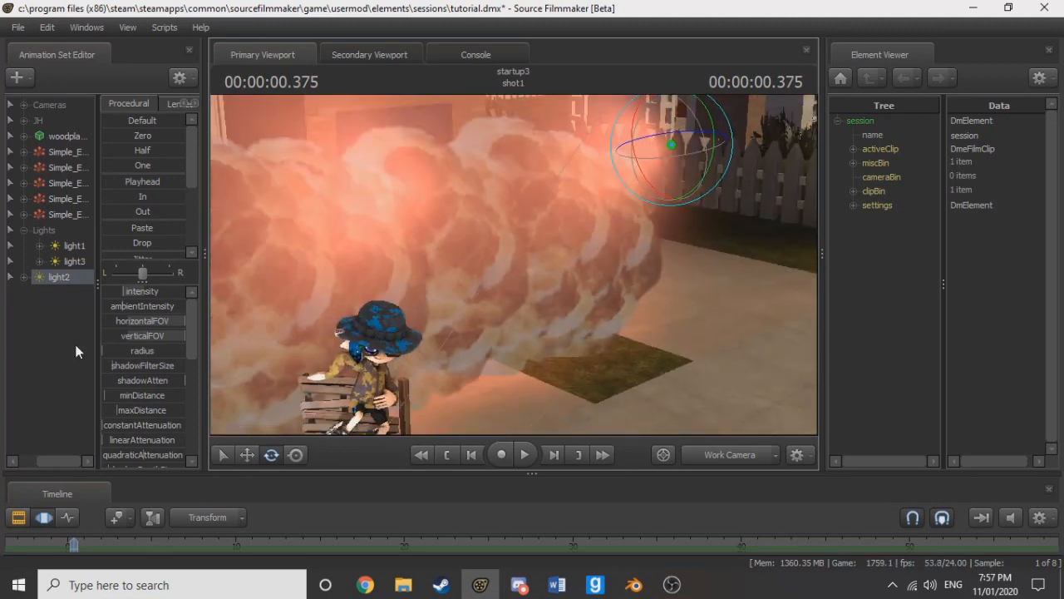
Step: Move light3 to the front of the planks and rotate it so it shines on the inkling
left_click(74, 261)
left_click_drag(510, 264, 544, 241)
key("w")
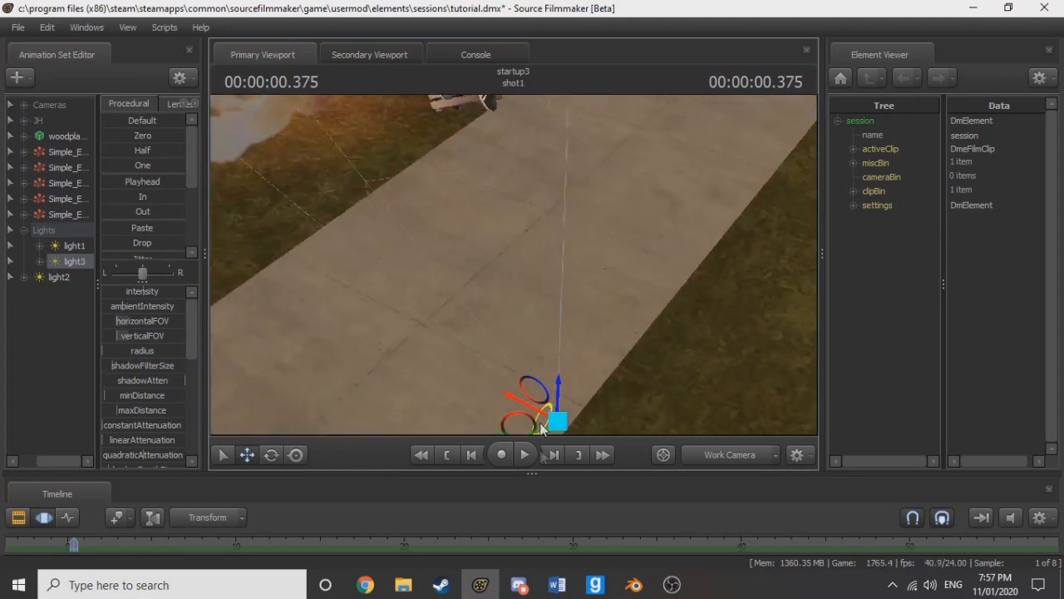
left_click_drag(522, 430, 508, 328)
key("e")
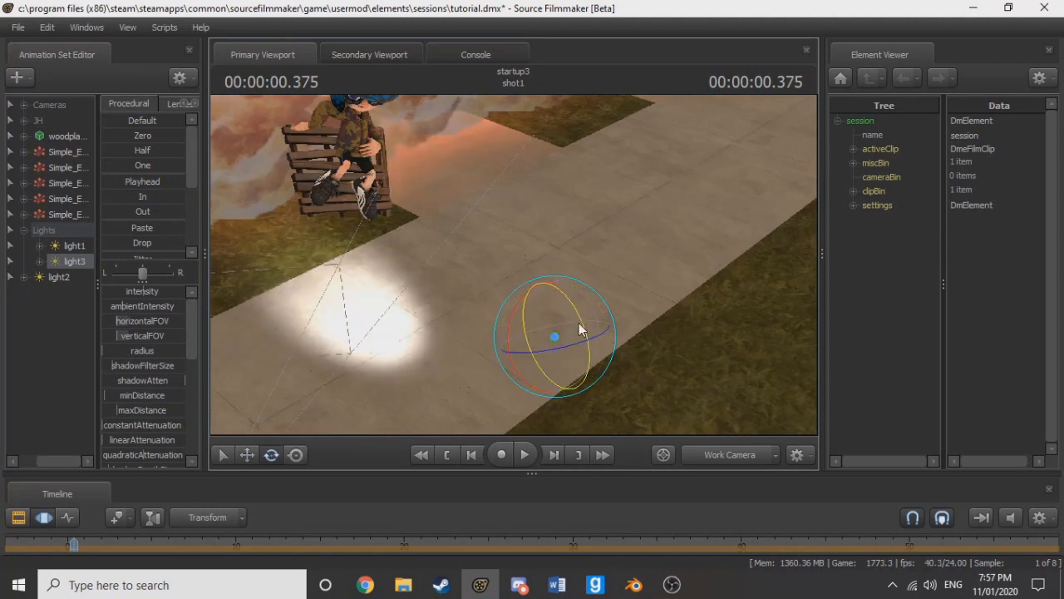
left_click_drag(578, 323, 562, 177)
key("w")
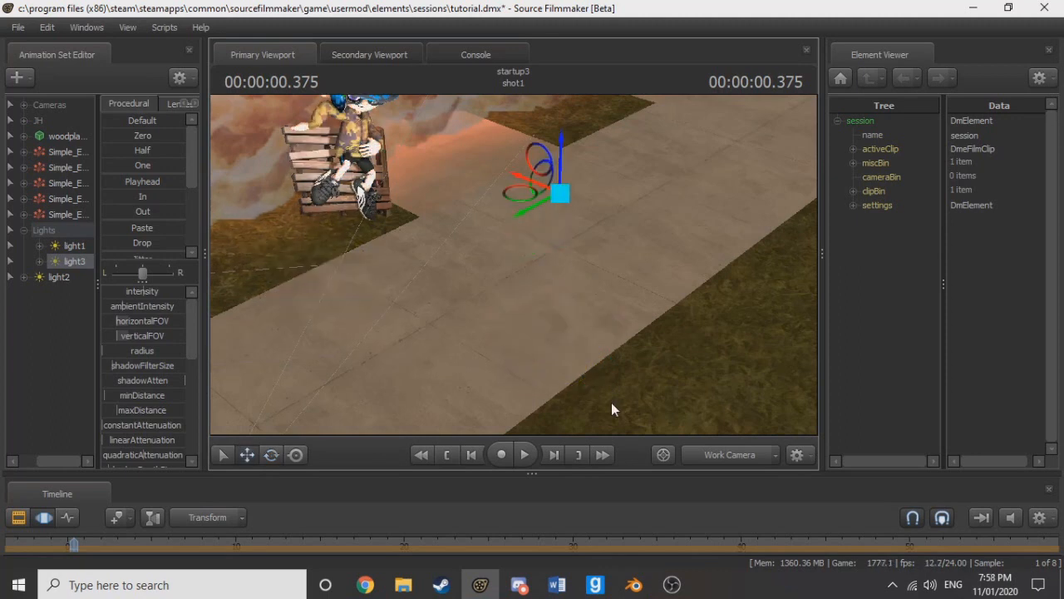
left_click_drag(612, 404, 507, 357)
key("d")
left_click_drag(515, 295, 492, 303)
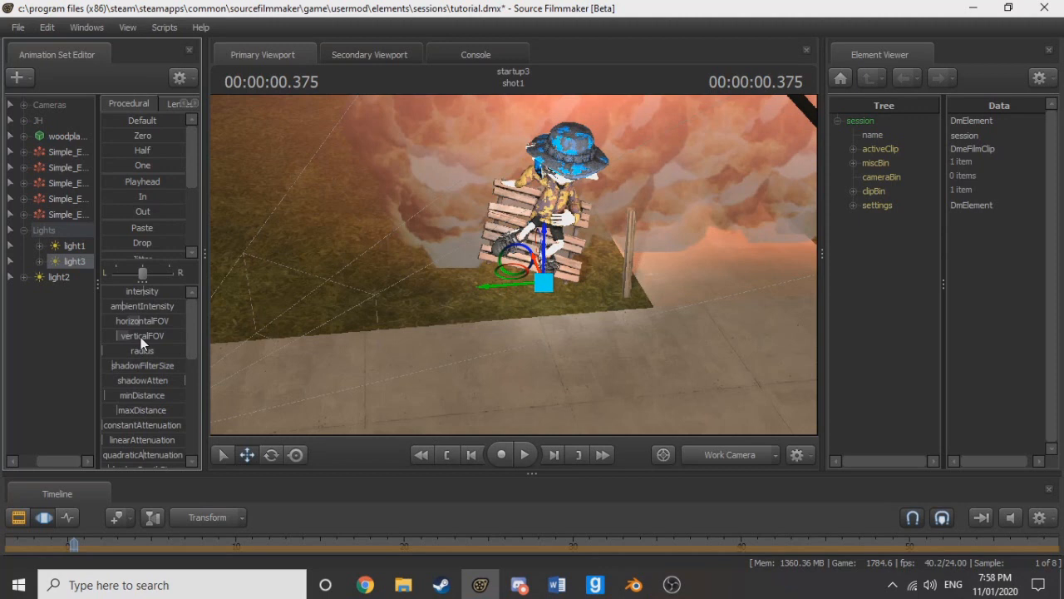
Step: Widen light3's horizontalFOV and verticalFOV, and lower its intensity to suit the camera1 view
left_click_drag(140, 336, 172, 326)
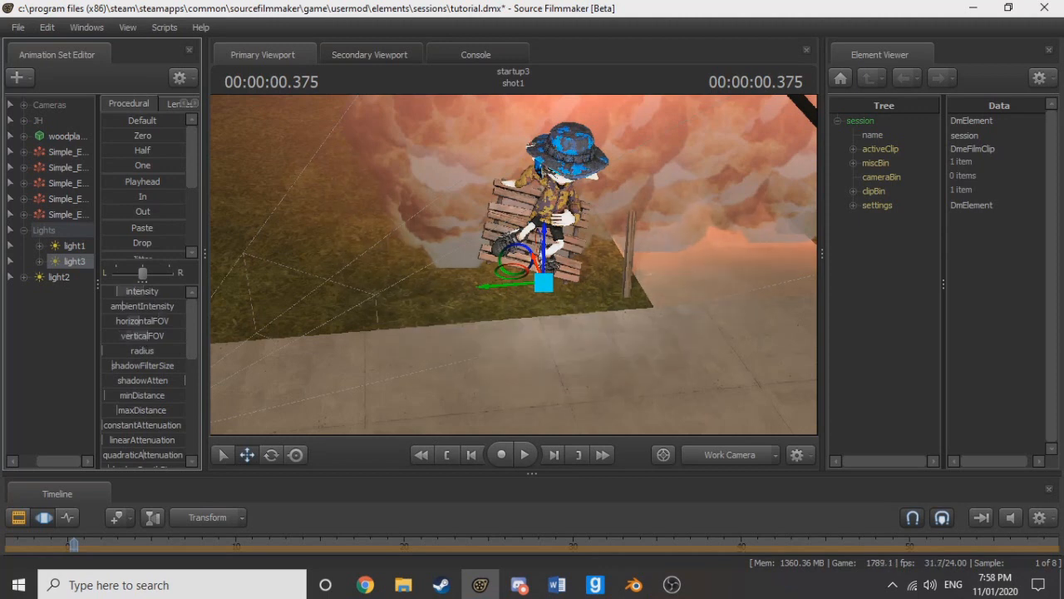
left_click_drag(118, 291, 106, 292)
left_click(744, 455)
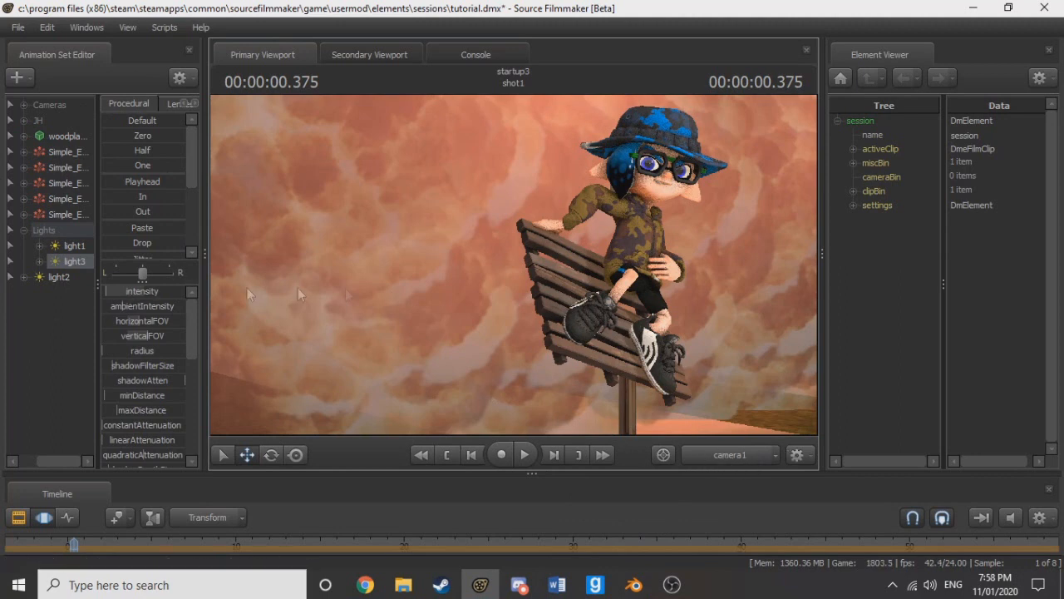
left_click_drag(134, 290, 125, 290)
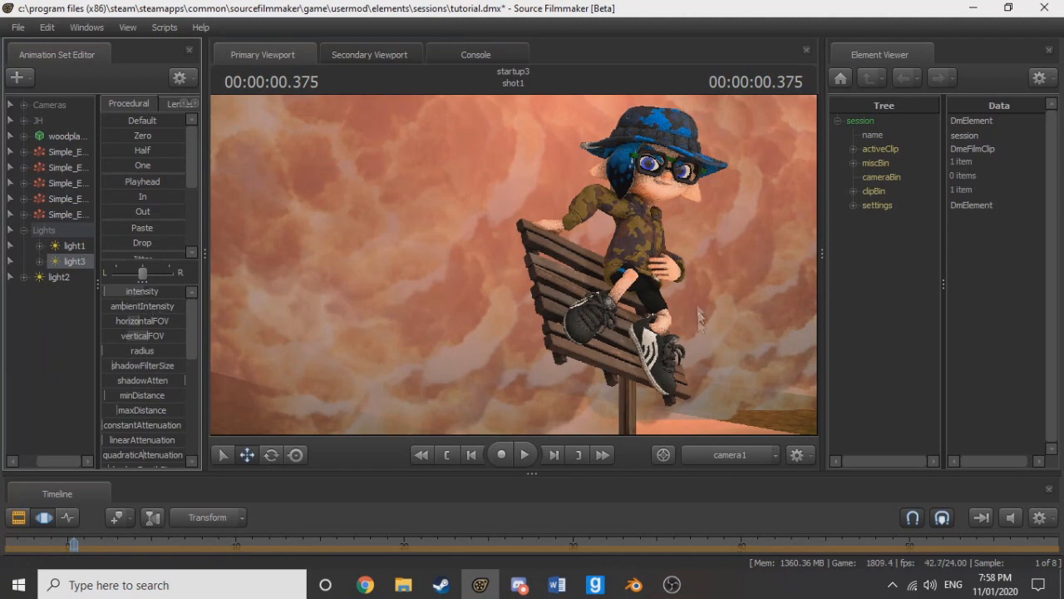